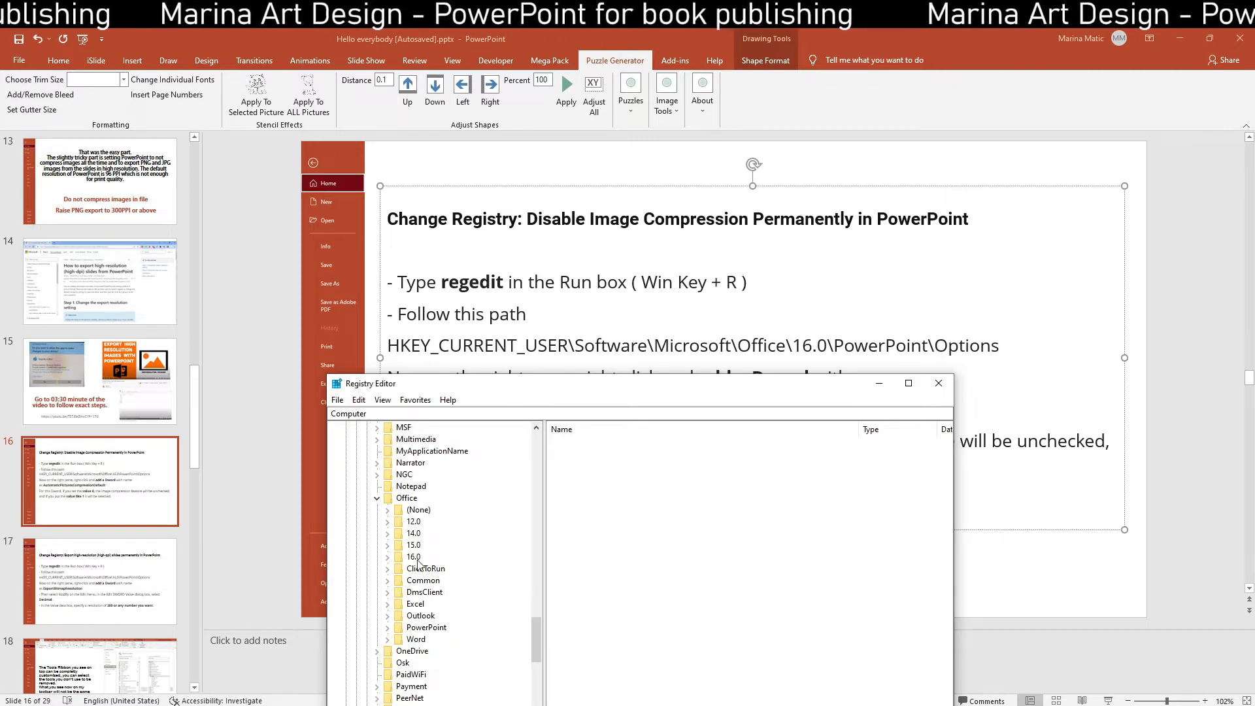
Open the HKEY_CURRENT_USER\SOFTWARE\Microsoft\Office\16.0\PowerPoint\Options key in the registry tree
{"action": "left_click", "coordinate": [387, 557]}
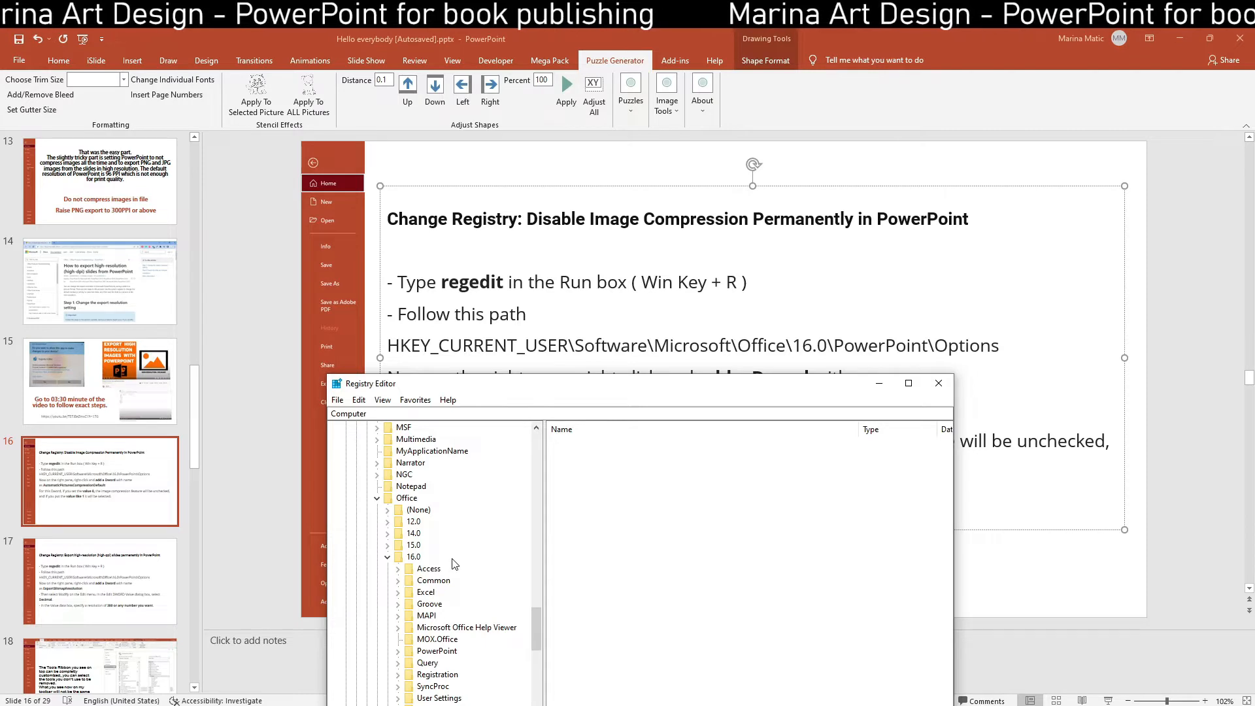
{"action": "scroll", "coordinate": [455, 564], "scroll_direction": "down", "scroll_amount": 3}
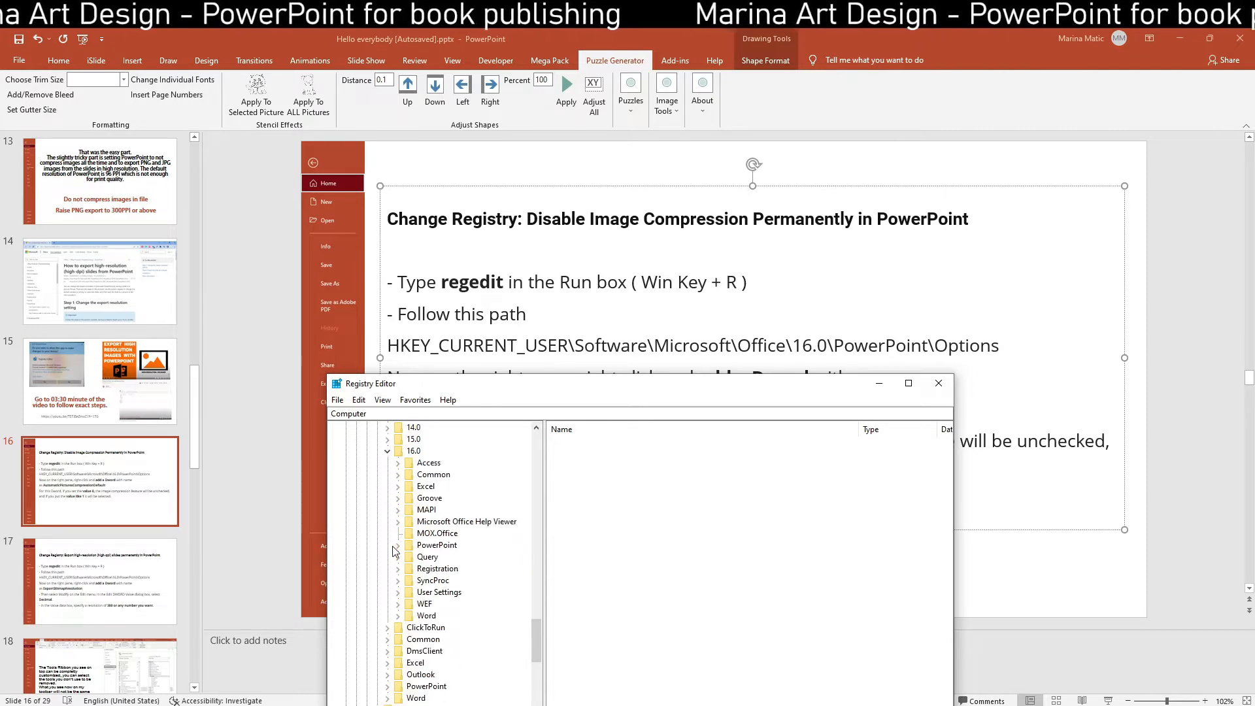
{"action": "left_click", "coordinate": [398, 546]}
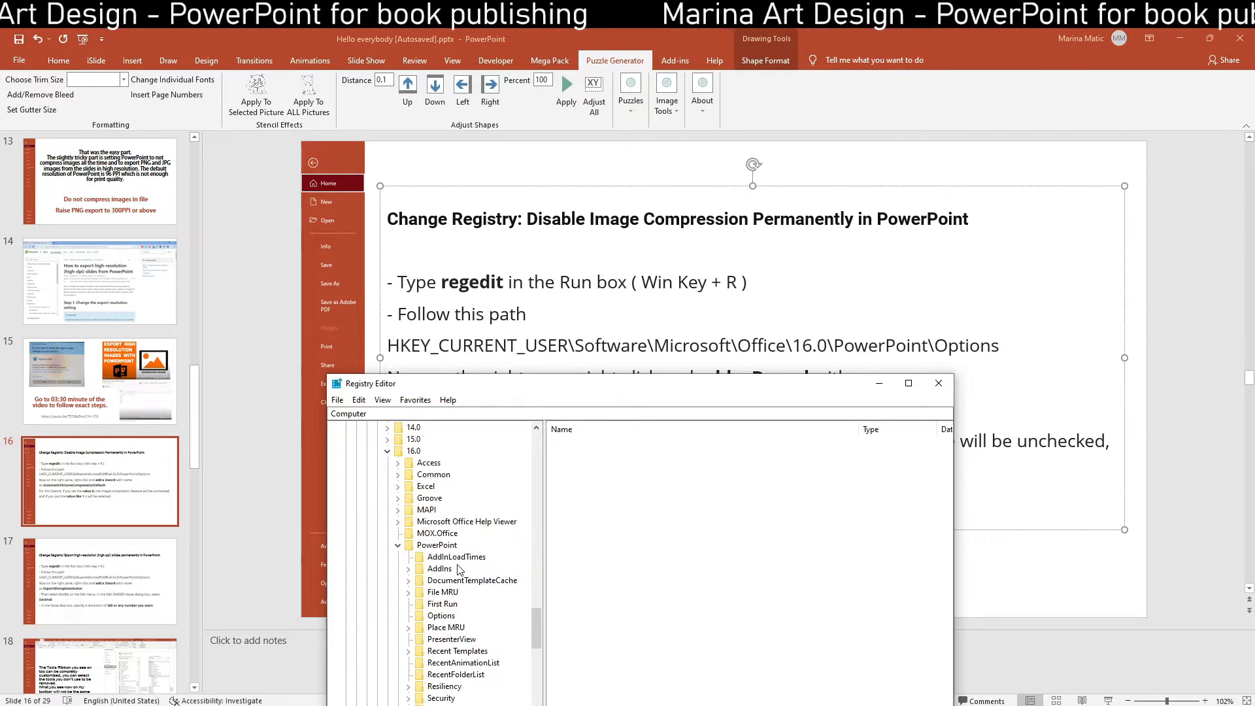
{"action": "scroll", "coordinate": [460, 570], "scroll_direction": "down", "scroll_amount": 2}
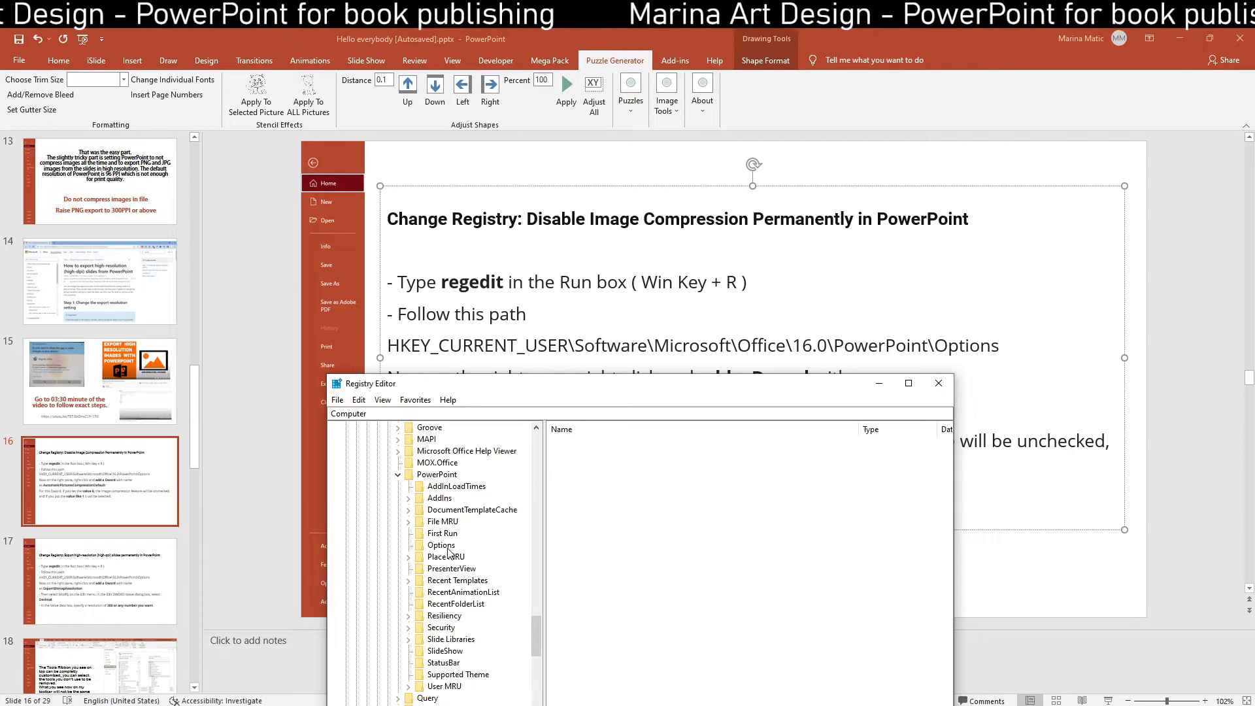
{"action": "left_click", "coordinate": [441, 545]}
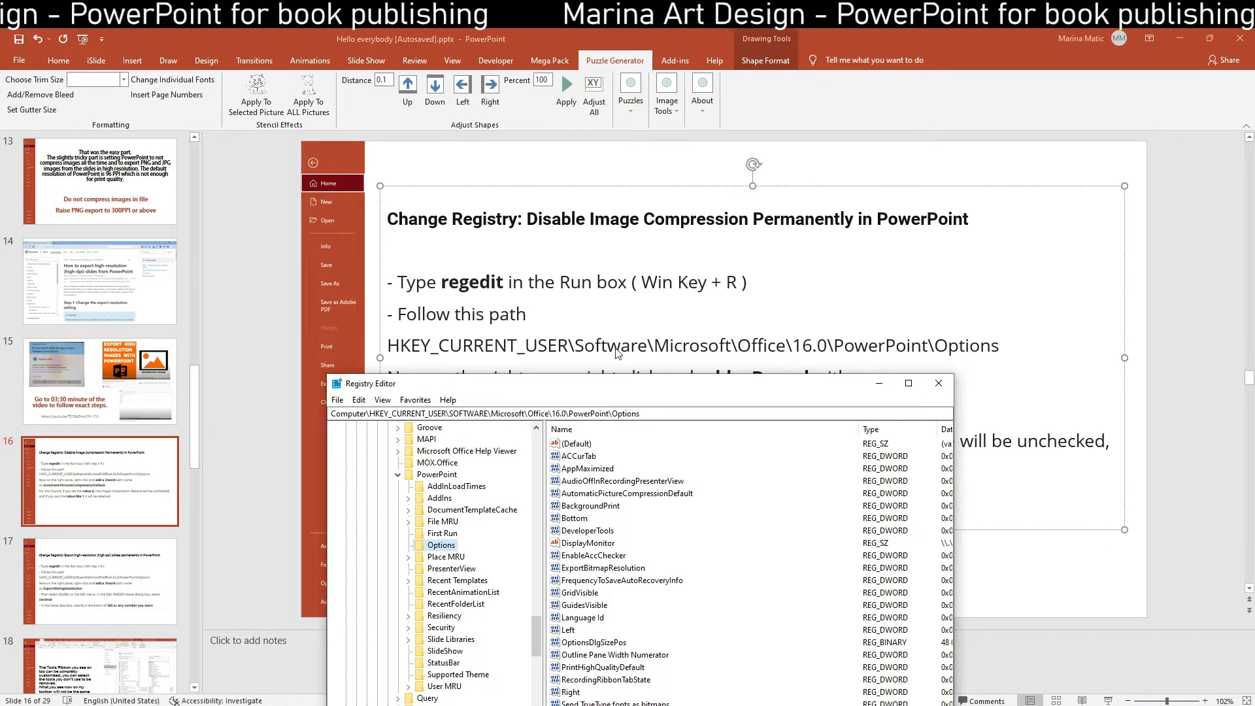
Consult the slide's instructions and add a DWORD (32-bit) value named "typethatname" to the Options key
{"action": "left_click_drag", "start_coordinate": [613, 390], "coordinate": [512, 183]}
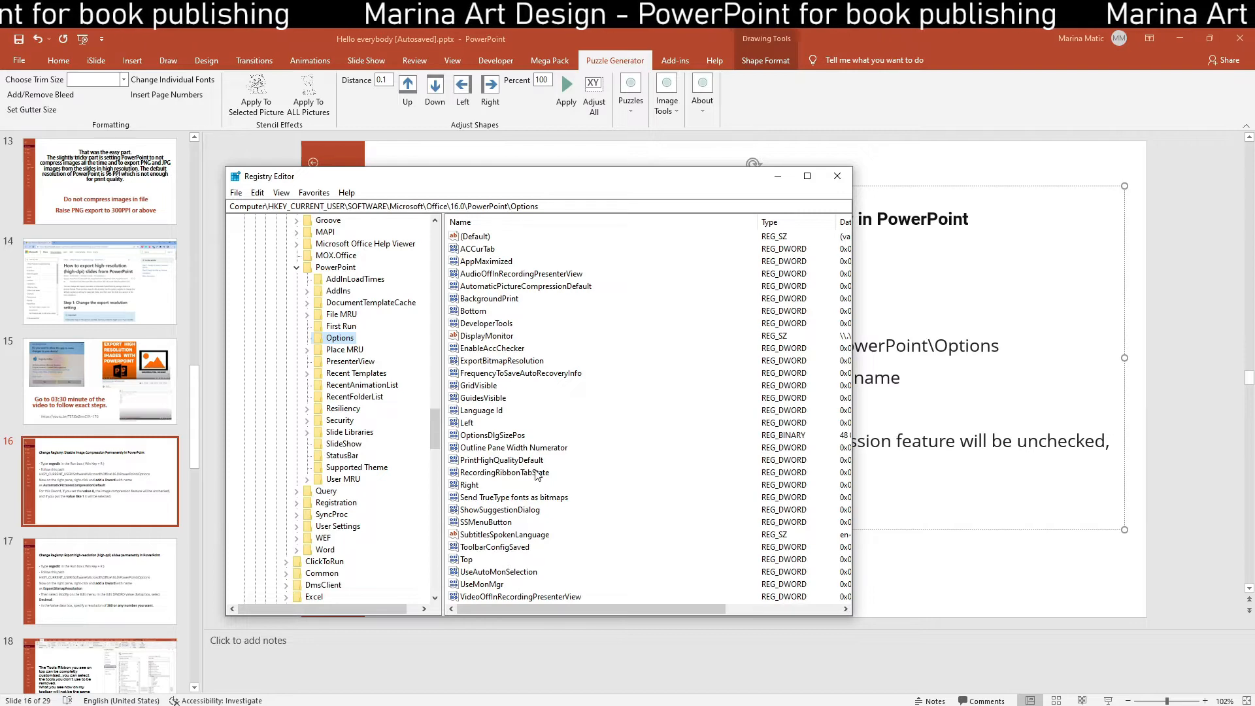
{"action": "left_click_drag", "start_coordinate": [562, 180], "coordinate": [612, 444]}
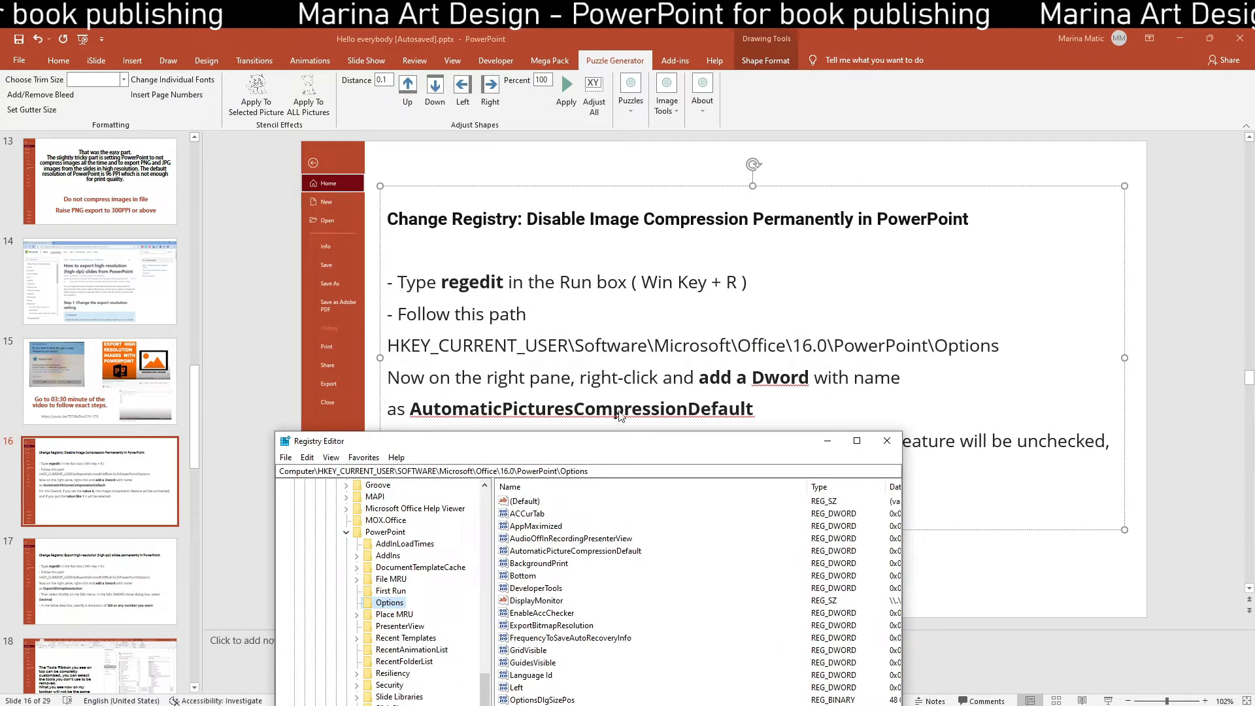
{"action": "left_click_drag", "start_coordinate": [673, 442], "coordinate": [660, 263]}
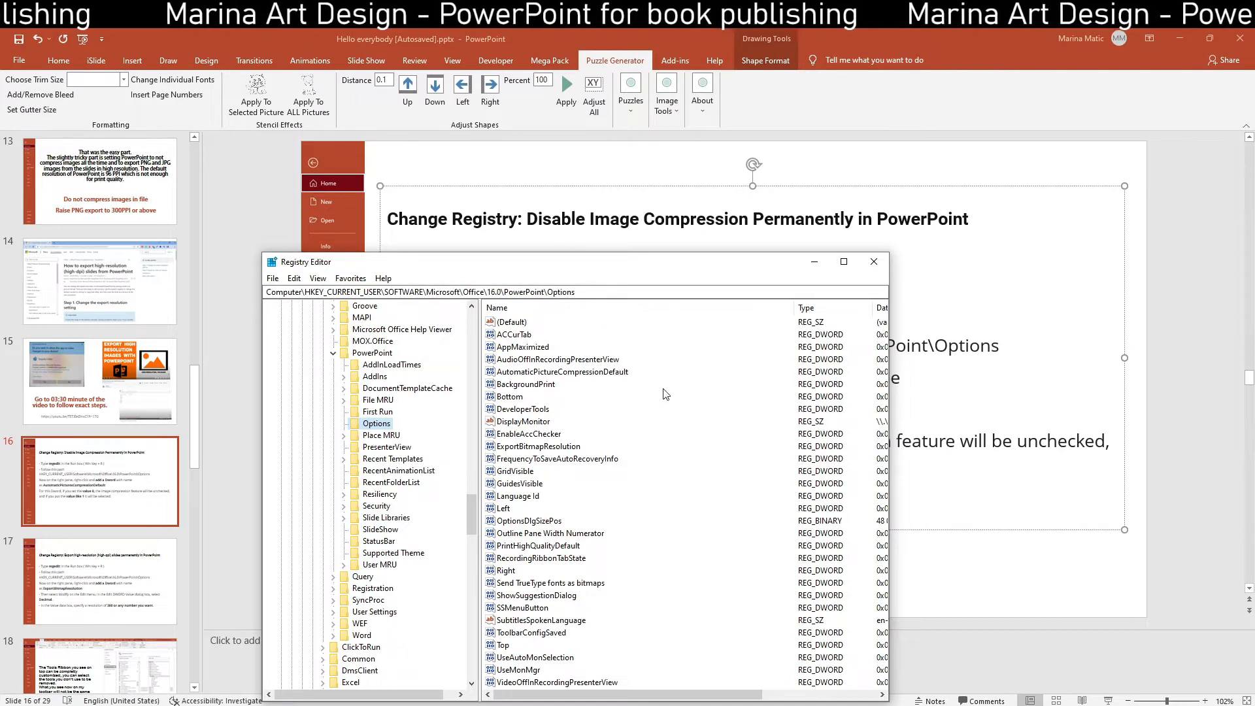
{"action": "right_click", "coordinate": [702, 419]}
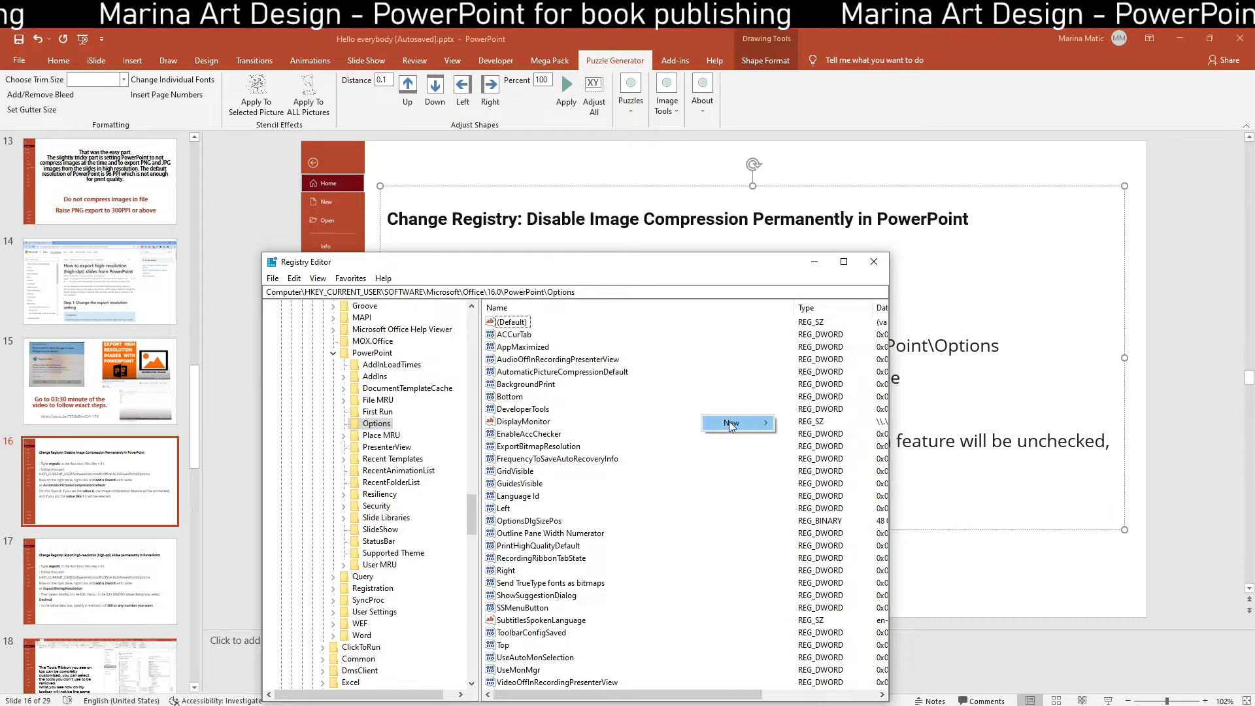
{"action": "mouse_move", "coordinate": [735, 424]}
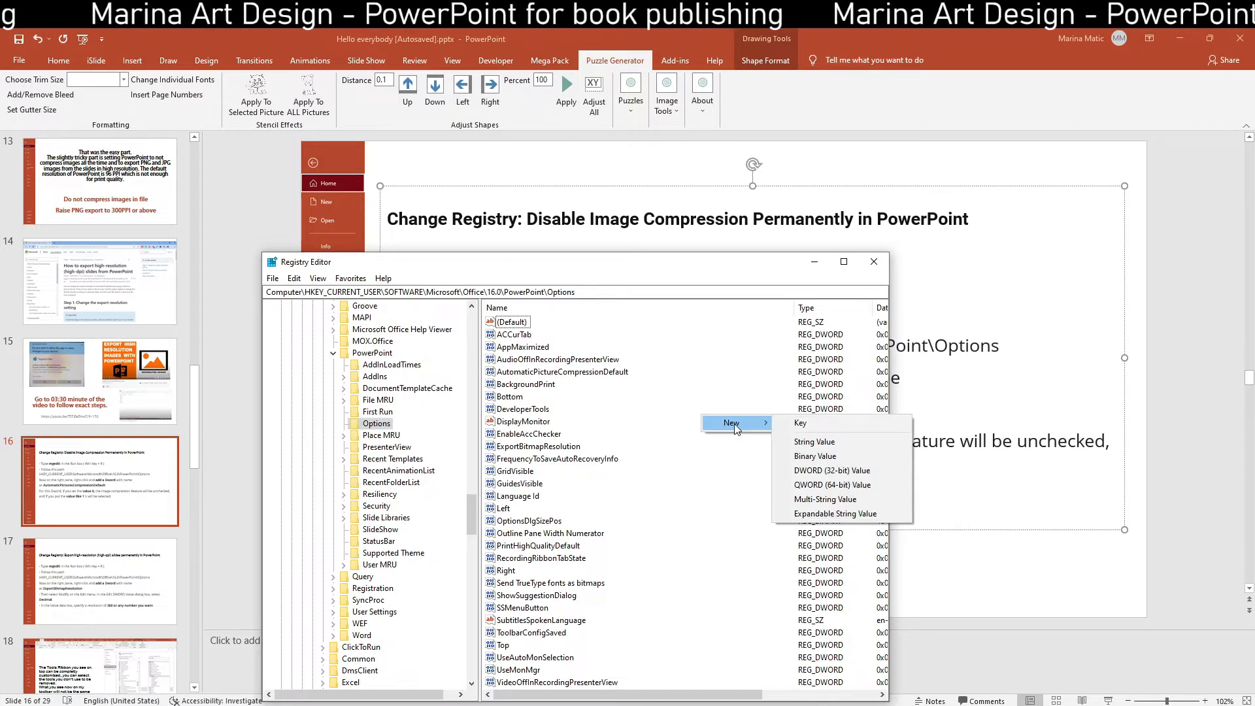
{"action": "left_click", "coordinate": [816, 472]}
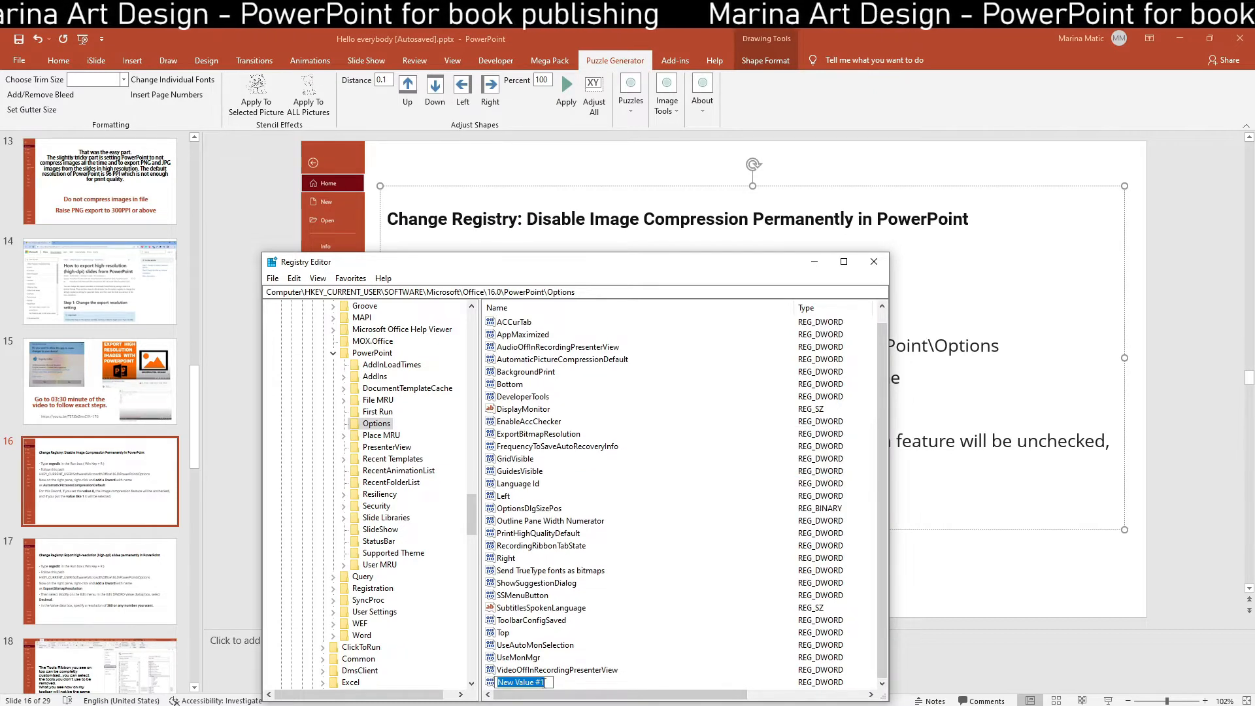
{"action": "type", "text": "t"}
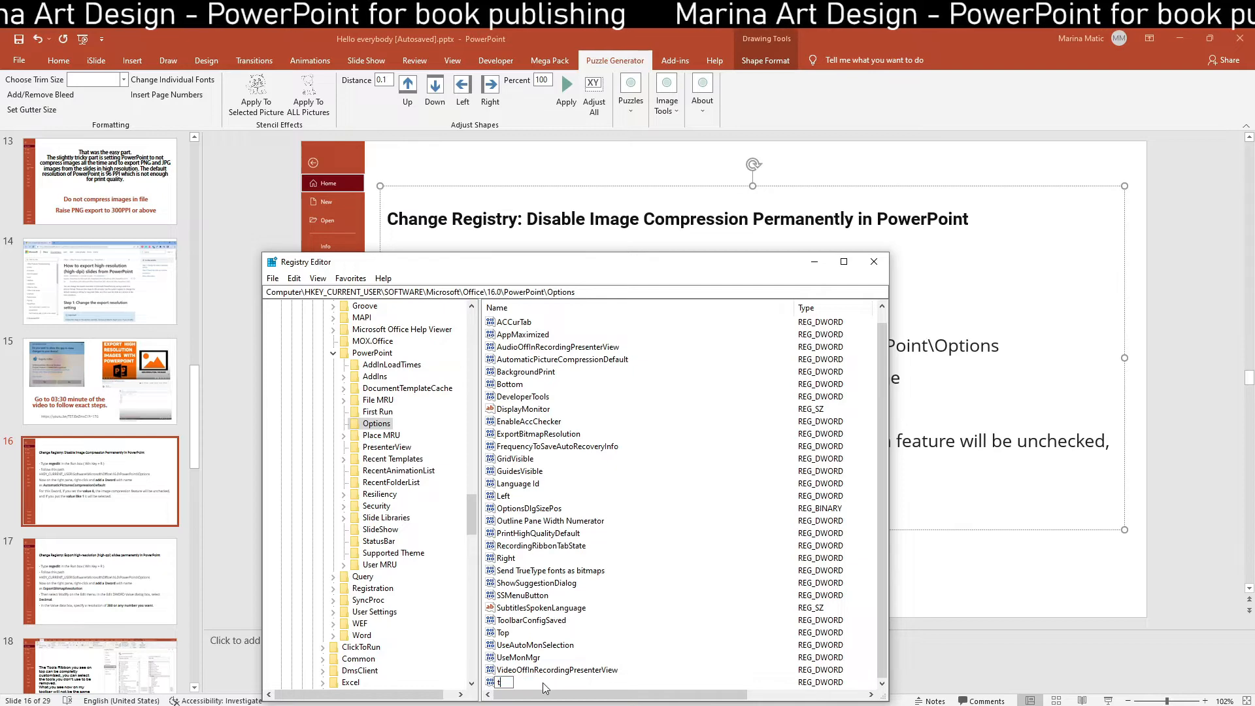
{"action": "type", "text": "ypethatname"}
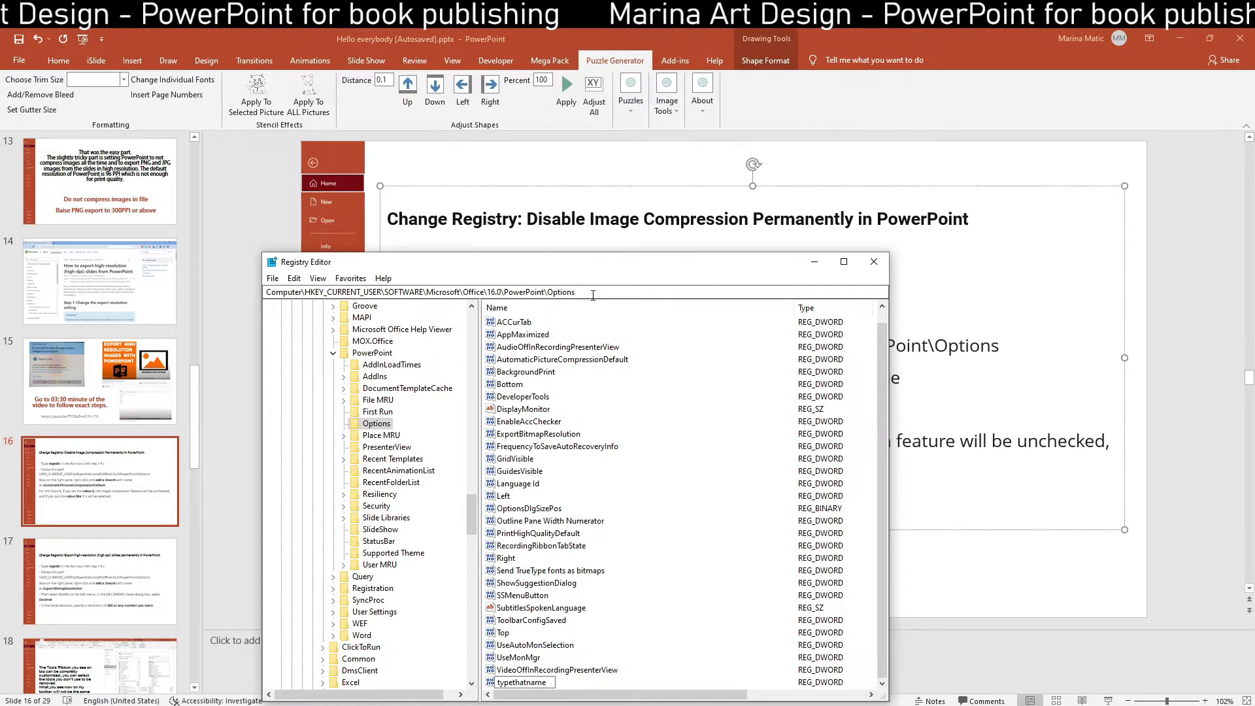
{"action": "left_click_drag", "start_coordinate": [595, 268], "coordinate": [613, 454]}
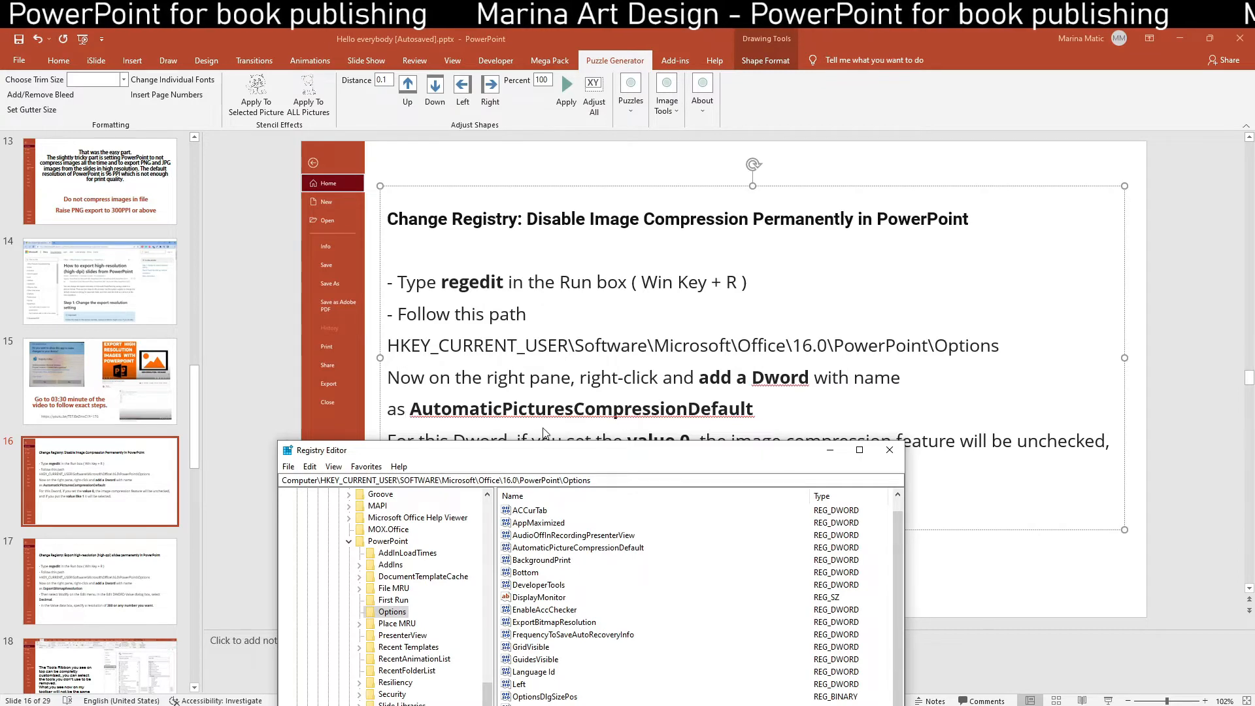
{"action": "left_click_drag", "start_coordinate": [542, 450], "coordinate": [512, 219]}
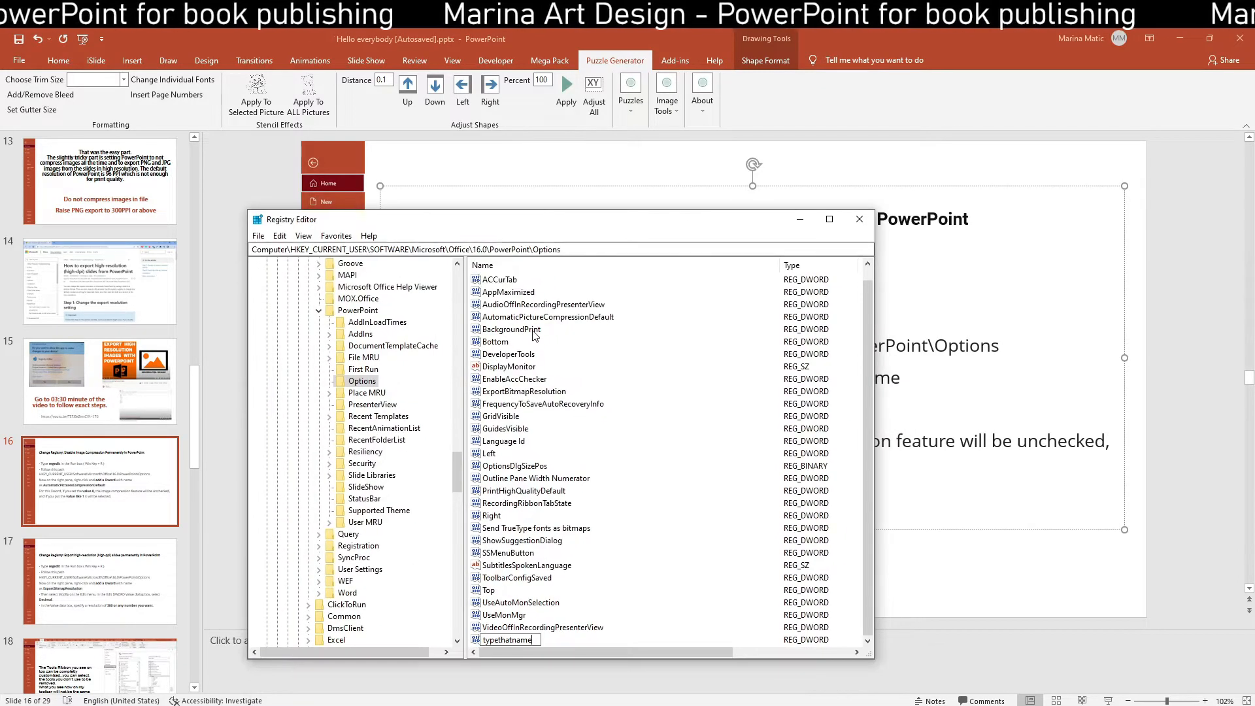
{"action": "key", "text": "Return"}
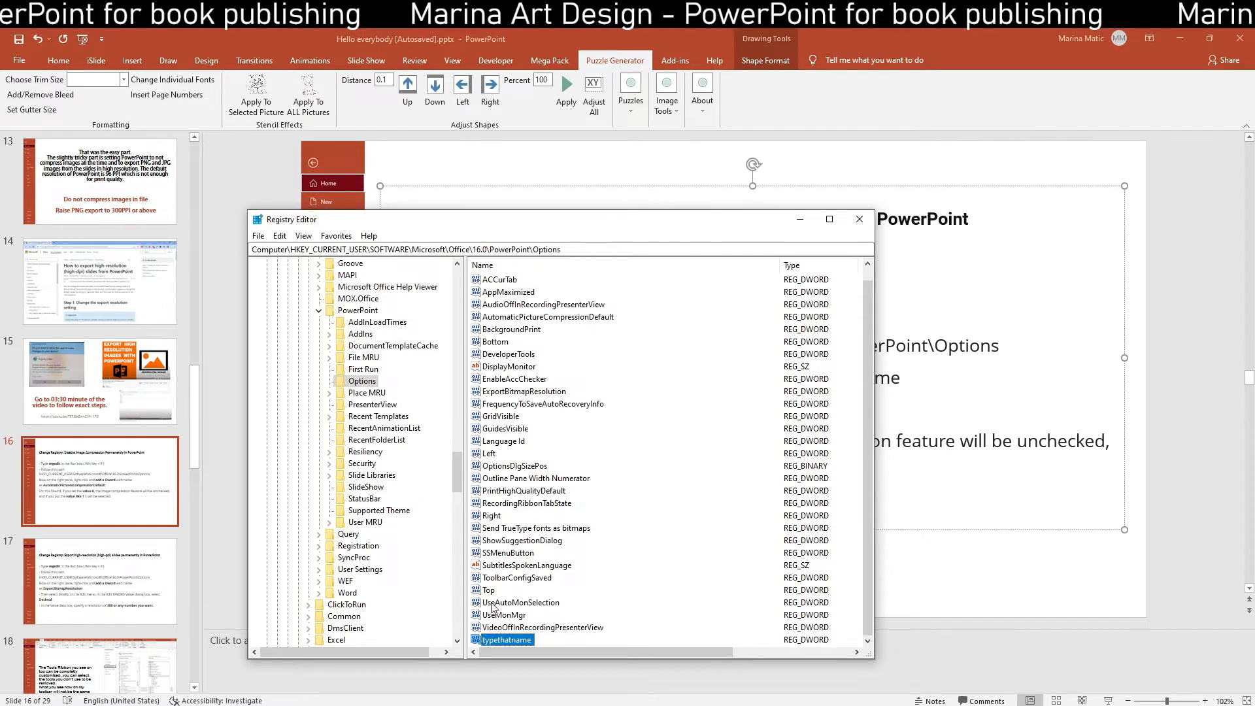
Set the value data of the typethatname DWORD to 1
{"action": "key", "text": "Return"}
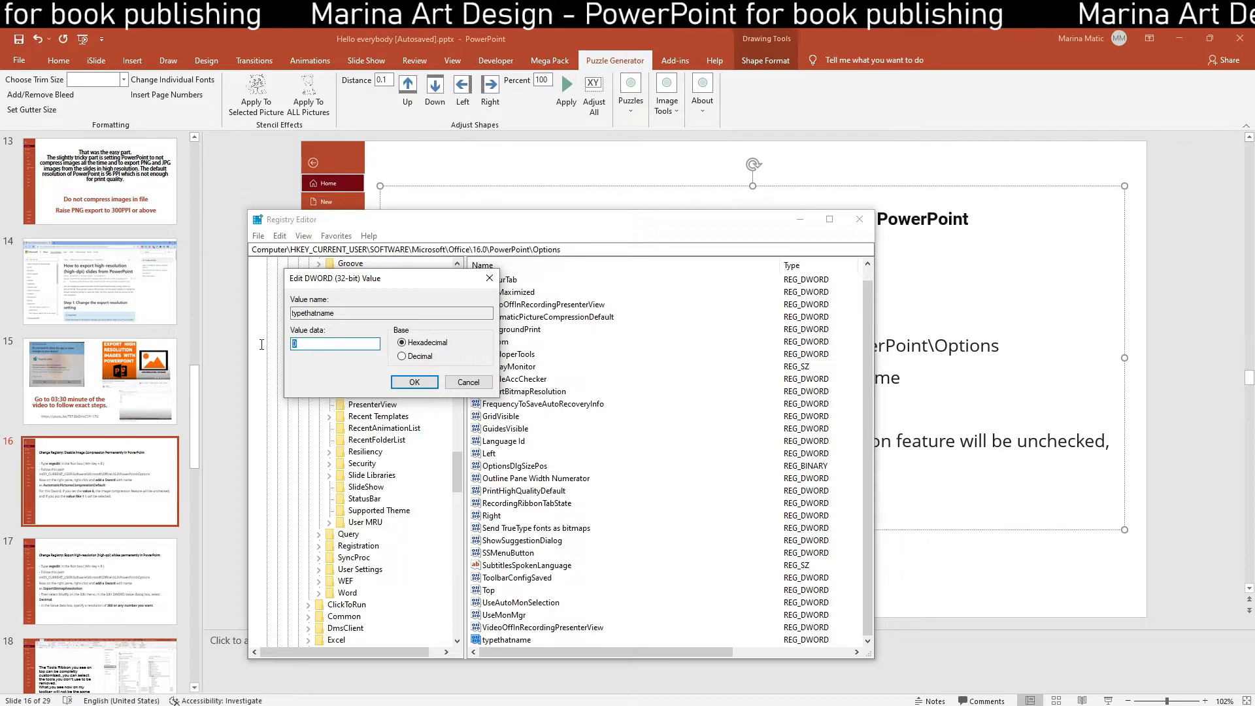
{"action": "type", "text": "1"}
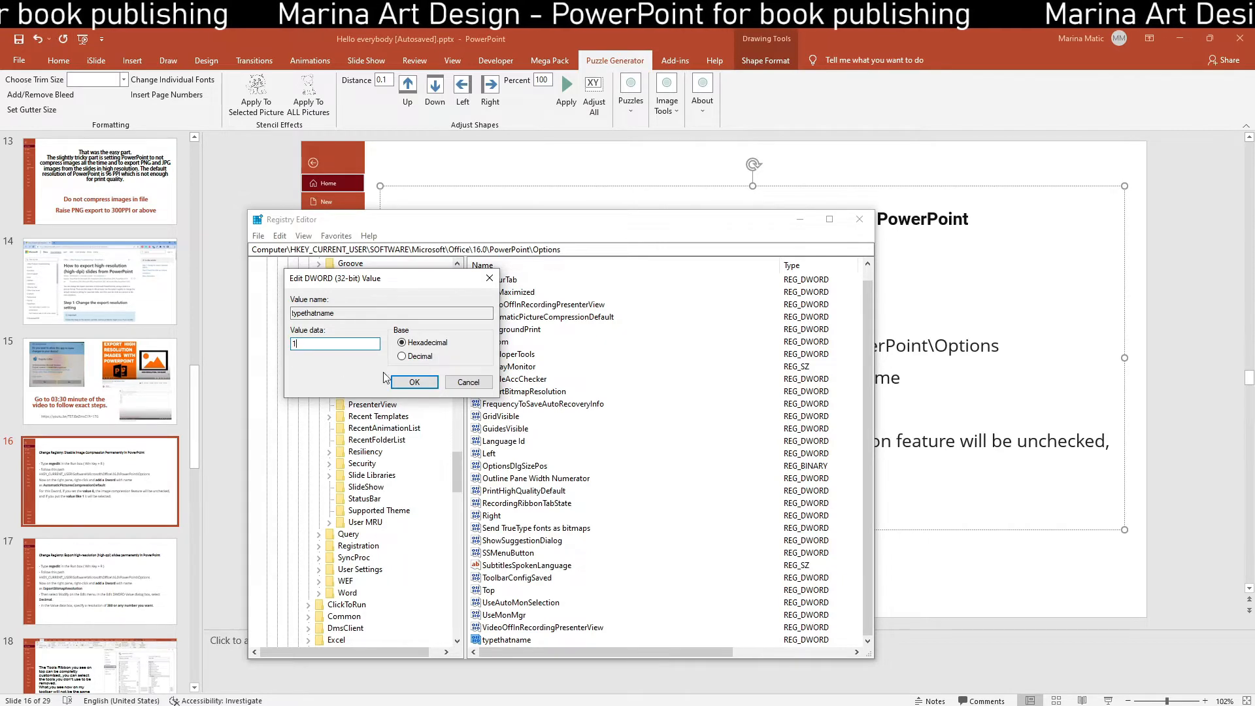
{"action": "key", "text": "Return"}
Reread the slide's instructions and check the value data of the existing AutomaticPictureCompressionDefault entry
{"action": "left_click", "coordinate": [800, 218]}
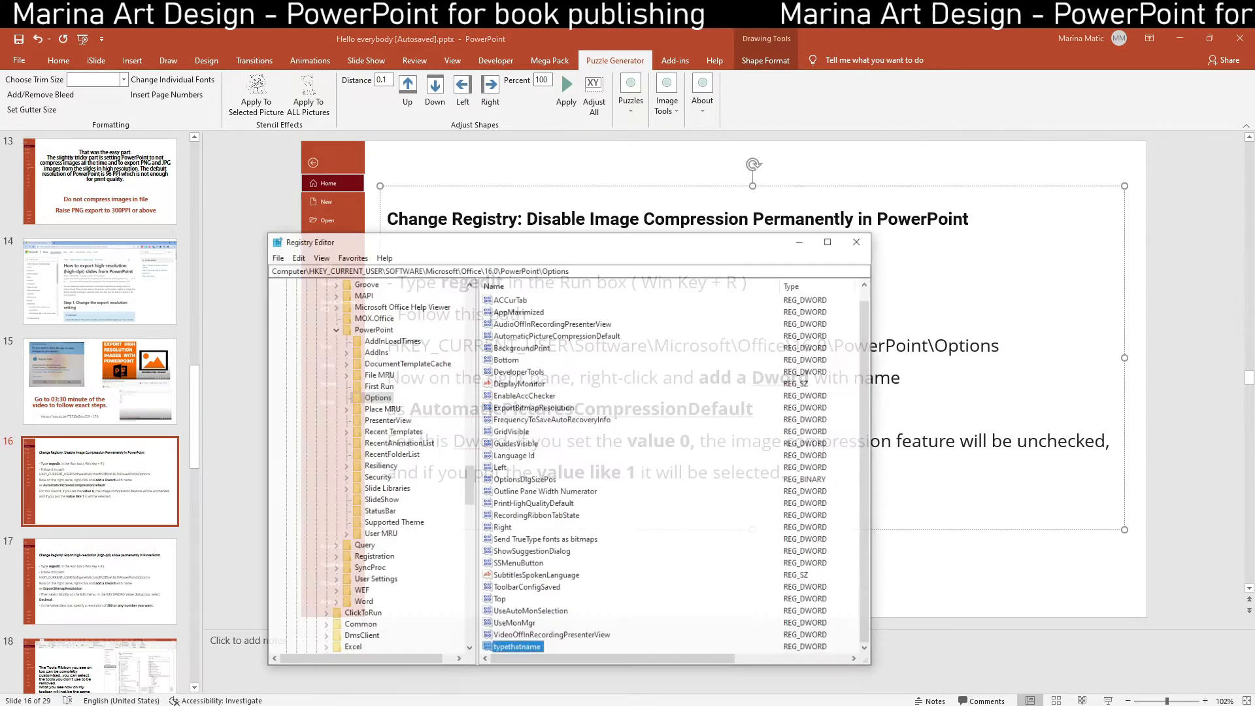
{"action": "double_click", "coordinate": [537, 318]}
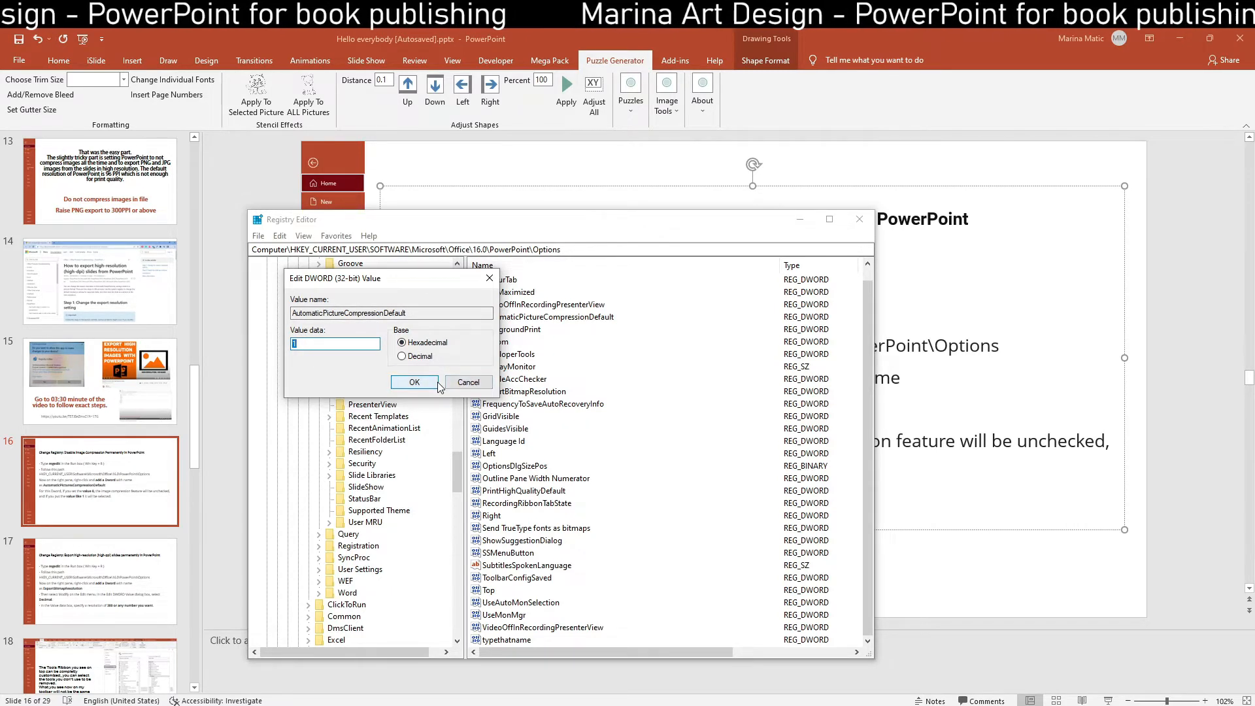
{"action": "left_click", "coordinate": [415, 382]}
Delete the typethatname DWORD from the Options key
{"action": "left_click", "coordinate": [507, 640]}
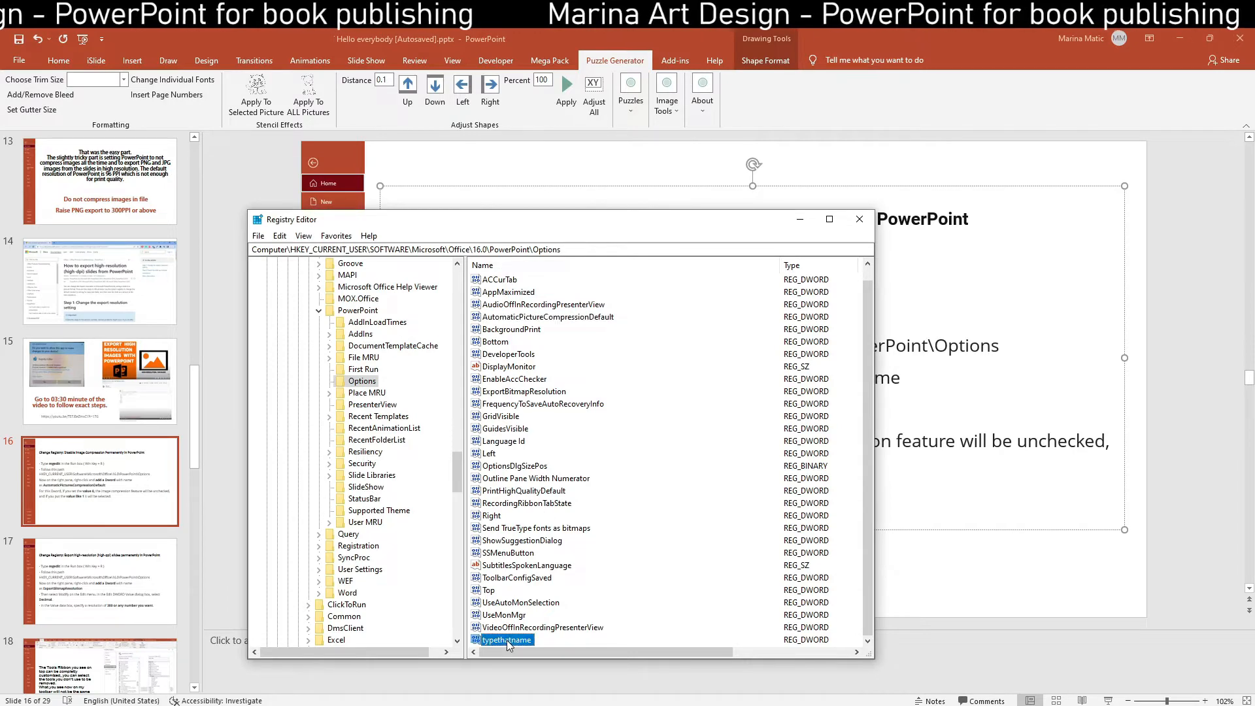
{"action": "key", "text": "Delete"}
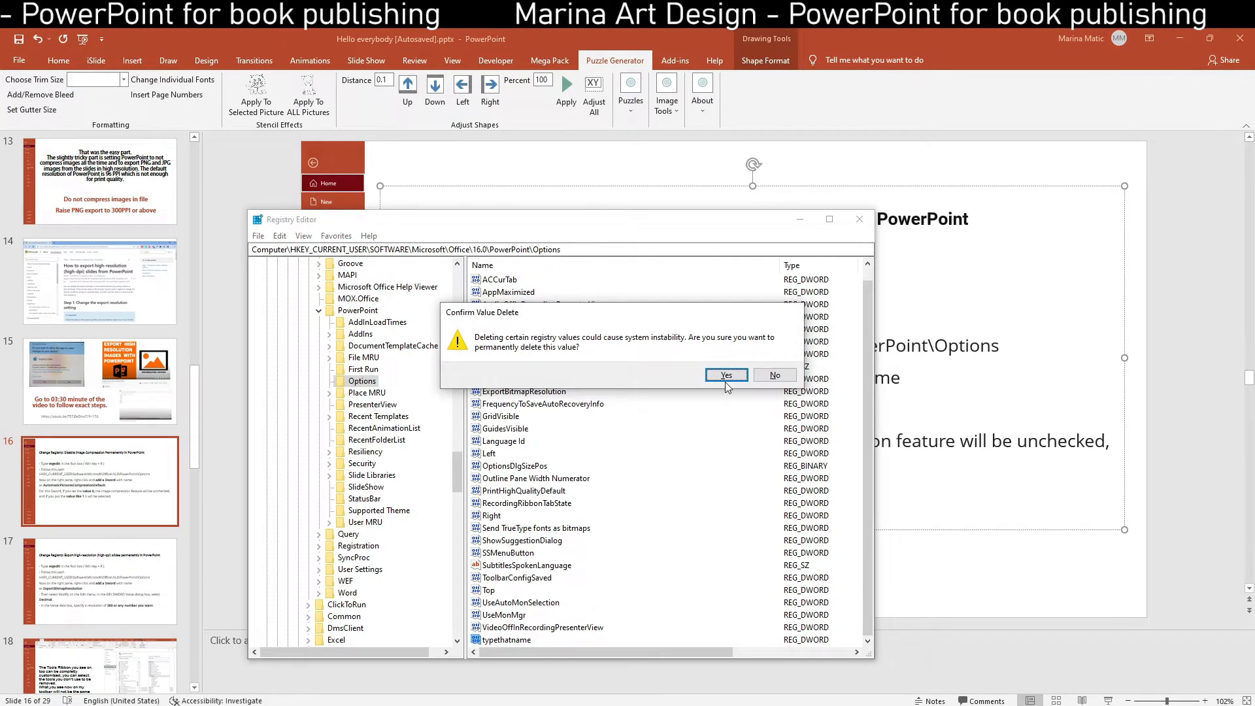
{"action": "left_click", "coordinate": [724, 381]}
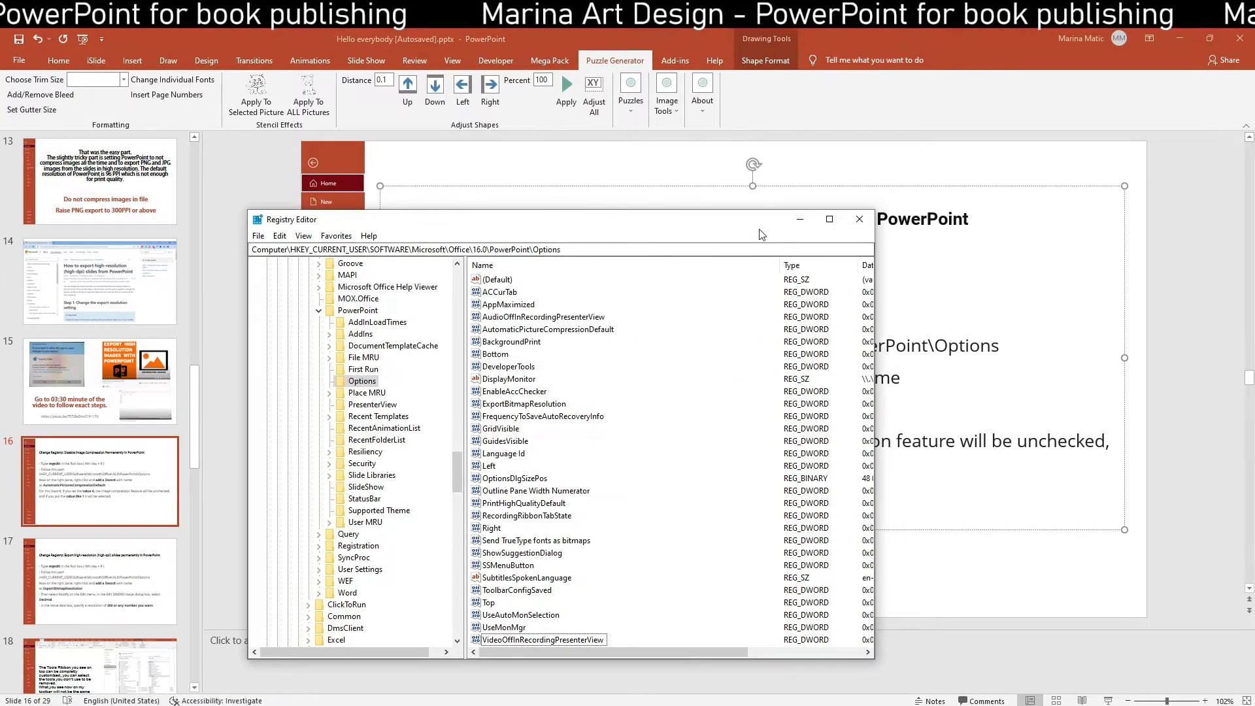
Display slide 17 with the high-resolution export instructions in PowerPoint and return to Registry Editor
{"action": "left_click_drag", "start_coordinate": [761, 234], "coordinate": [828, 202]}
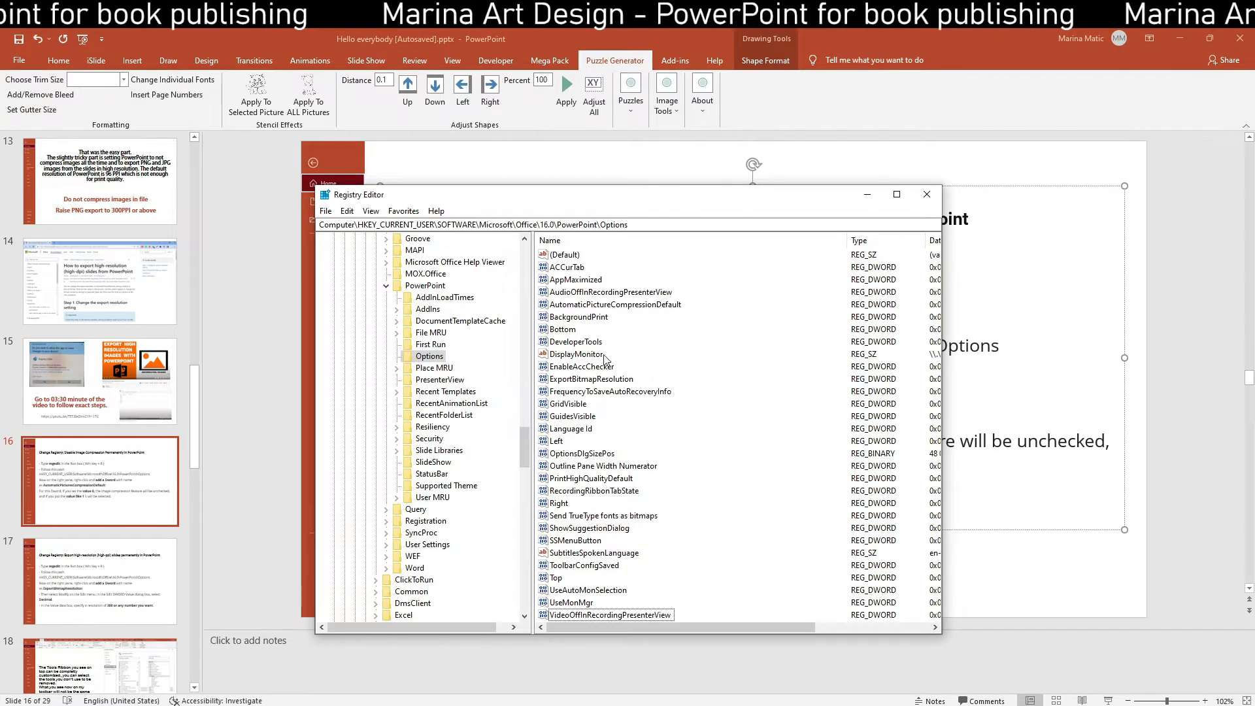
{"action": "left_click", "coordinate": [153, 570]}
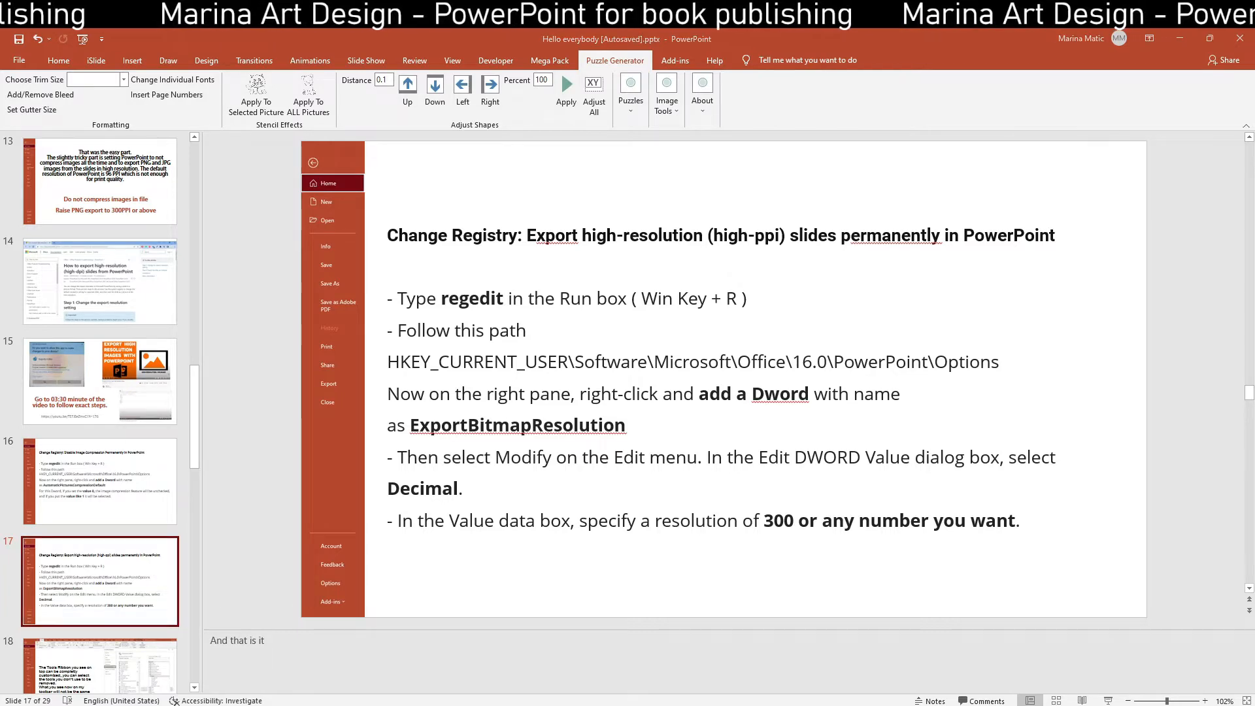
{"action": "key", "text": "alt+Tab"}
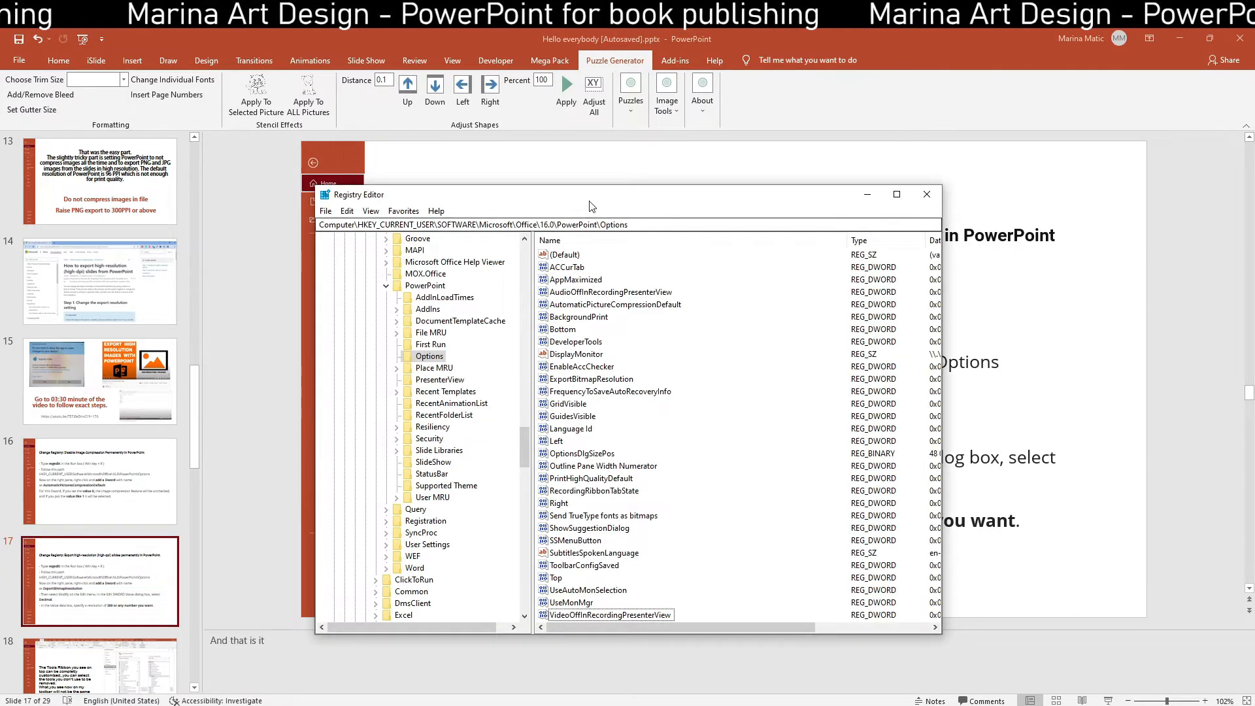
{"action": "left_click_drag", "start_coordinate": [589, 206], "coordinate": [562, 193]}
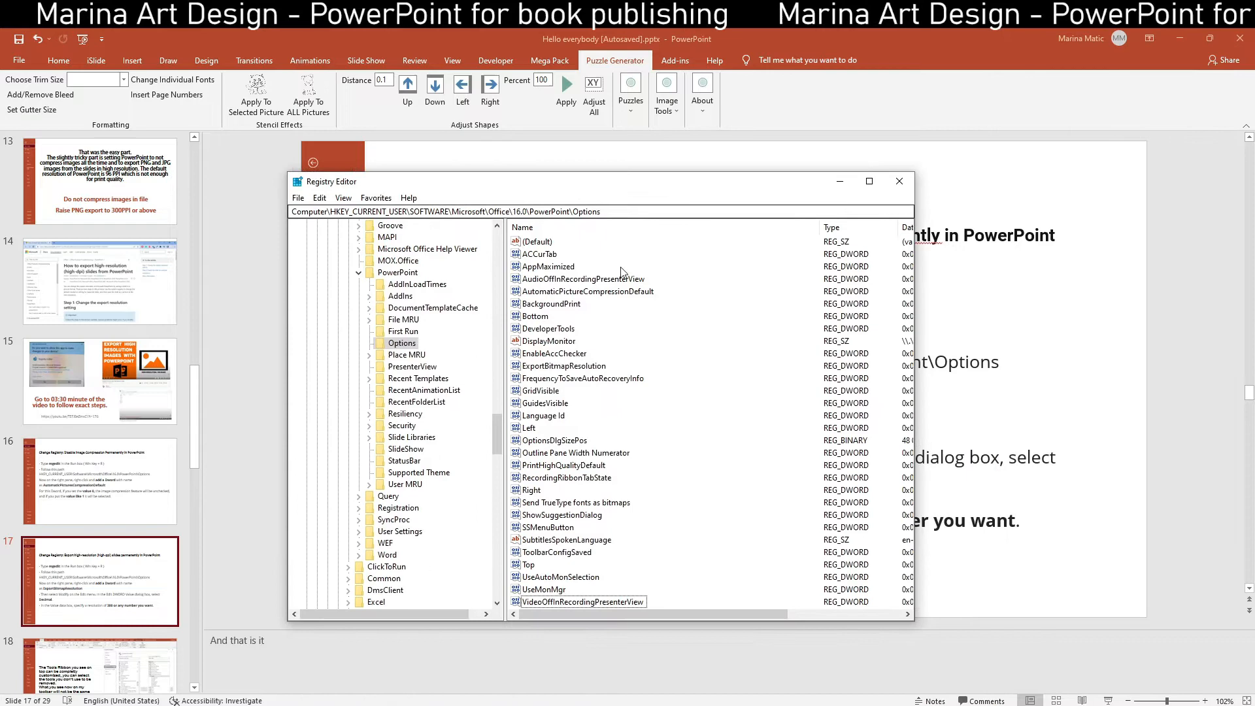
{"action": "right_click", "coordinate": [696, 333]}
{"action": "mouse_move", "coordinate": [724, 336]}
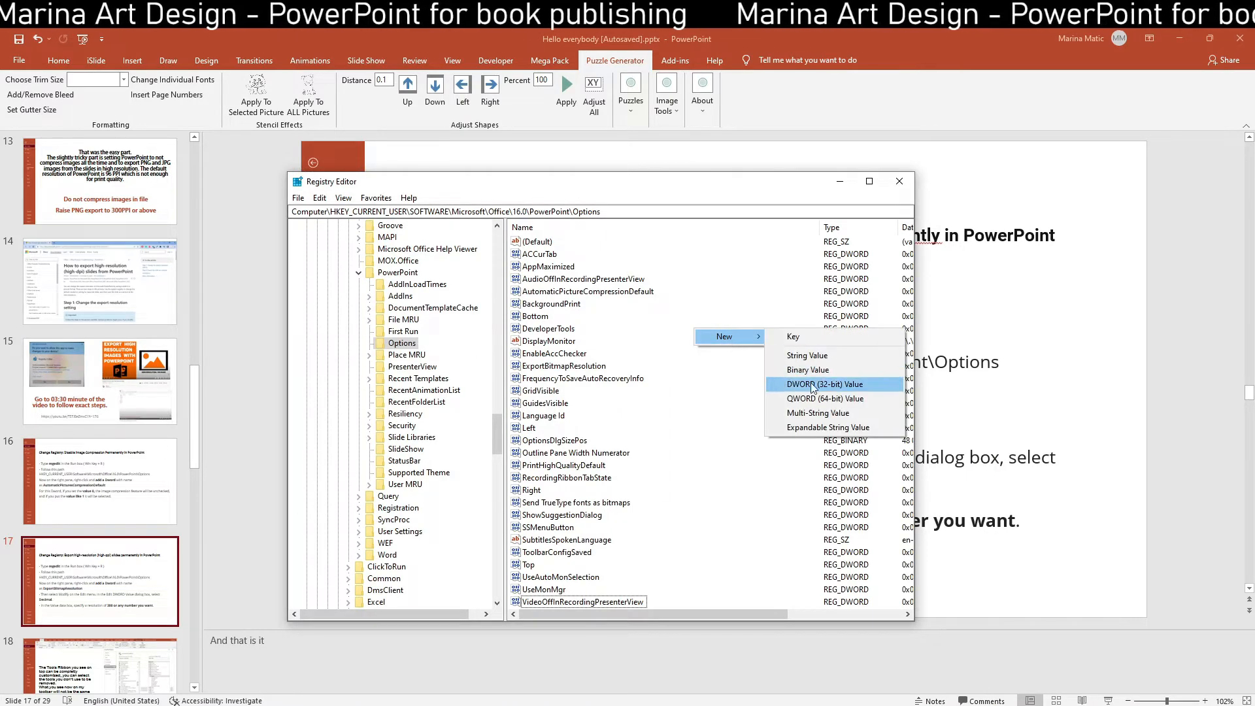
{"action": "left_click", "coordinate": [773, 291]}
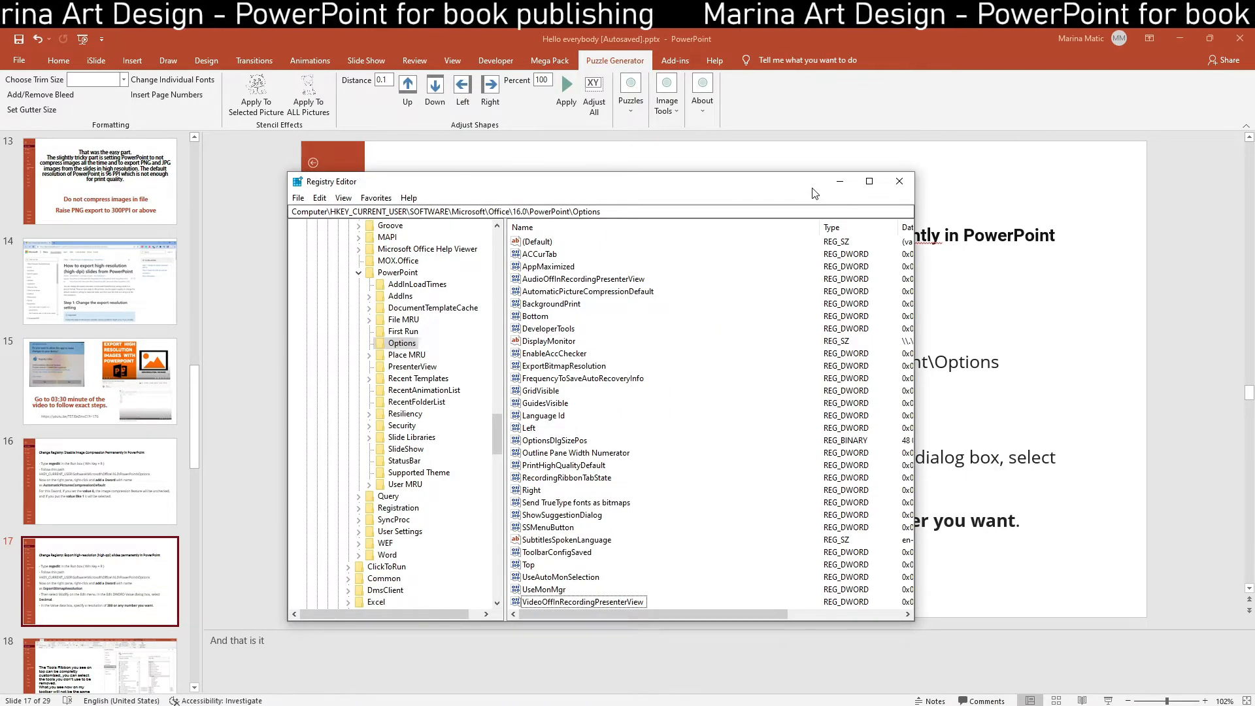
{"action": "double_click", "coordinate": [814, 194]}
{"action": "left_click", "coordinate": [1212, 37]}
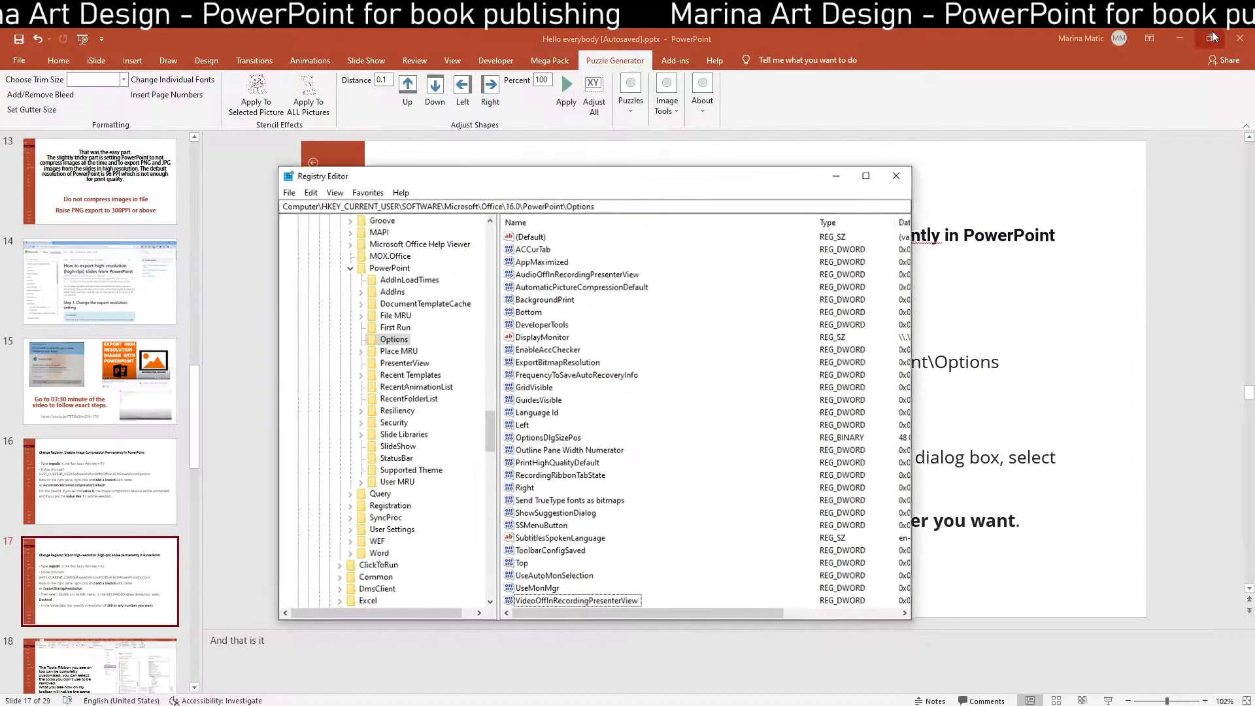
Check the ExportBitmapResolution DWORD's value data in decimal base and close its edit dialog without saving
{"action": "left_click_drag", "start_coordinate": [796, 177], "coordinate": [822, 486]}
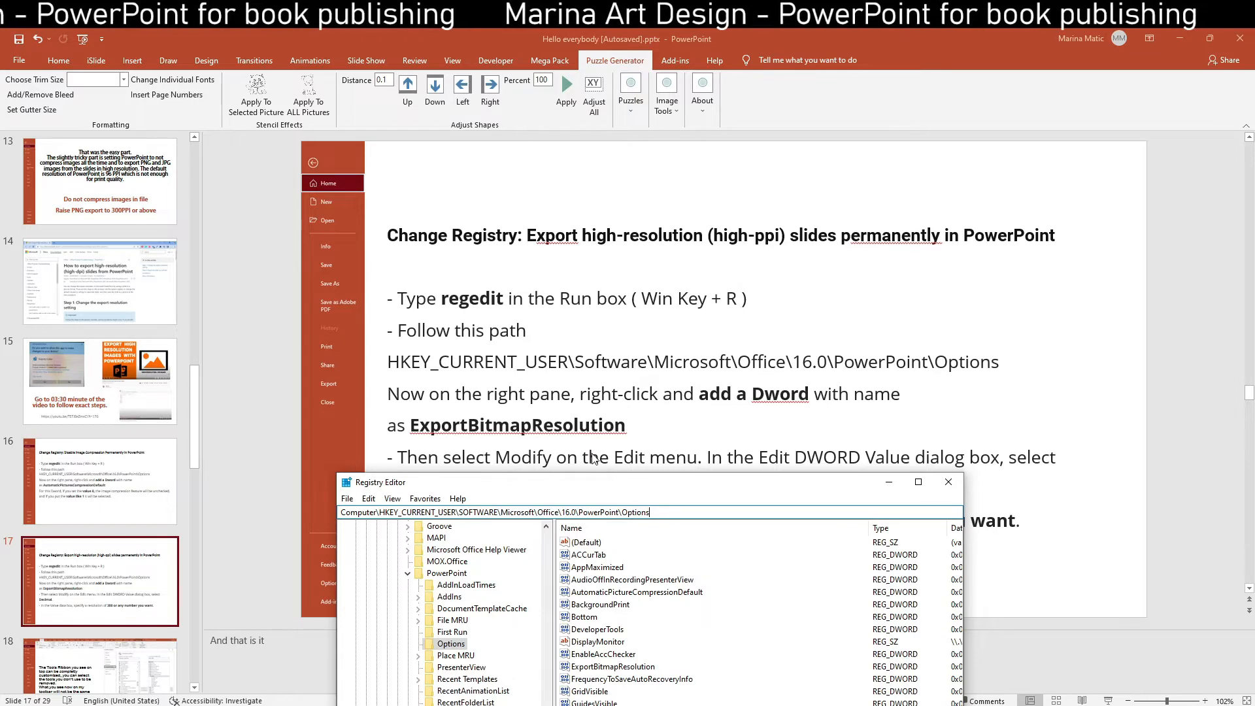
{"action": "double_click", "coordinate": [590, 488]}
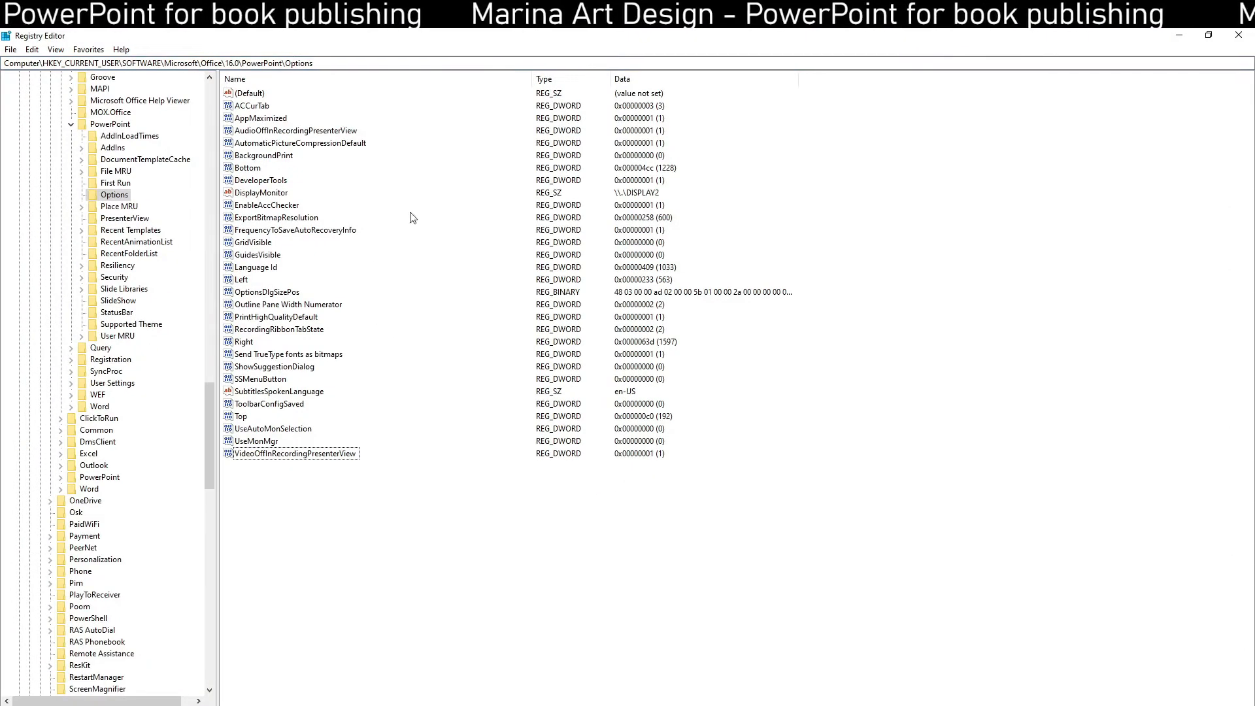
{"action": "double_click", "coordinate": [263, 221]}
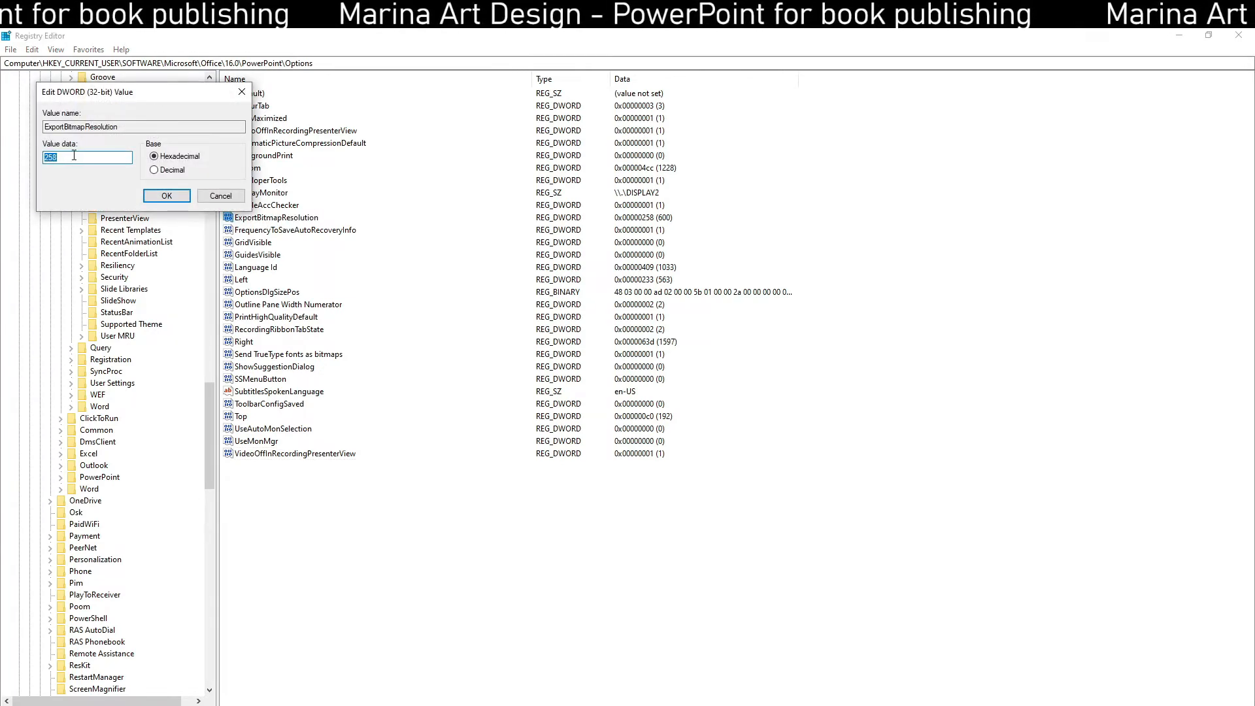
{"action": "left_click", "coordinate": [154, 170]}
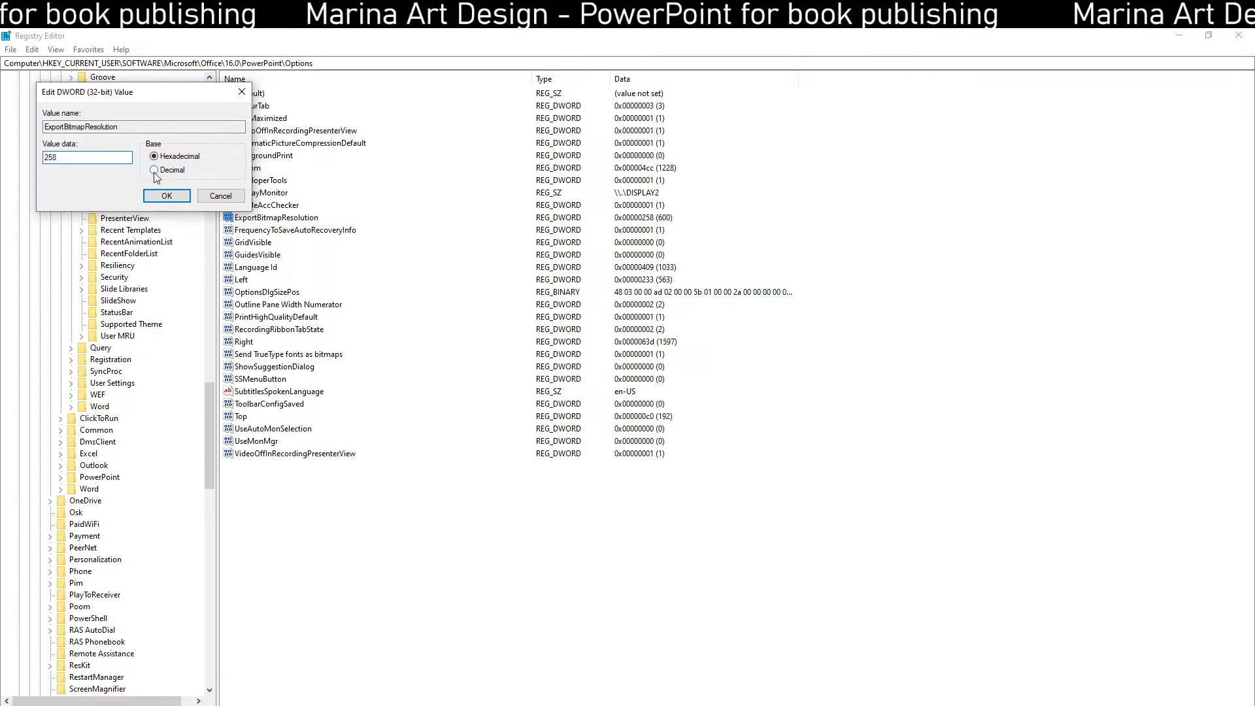
{"action": "type", "text": "258"}
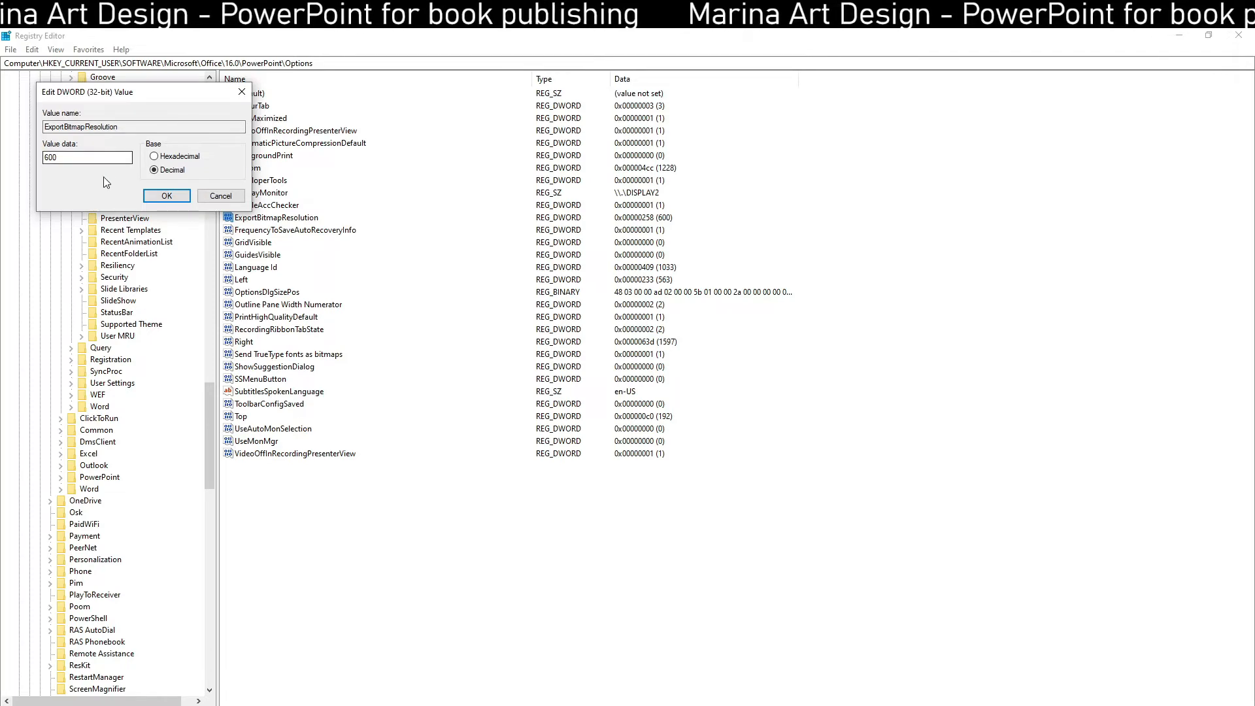
{"action": "left_click", "coordinate": [210, 194]}
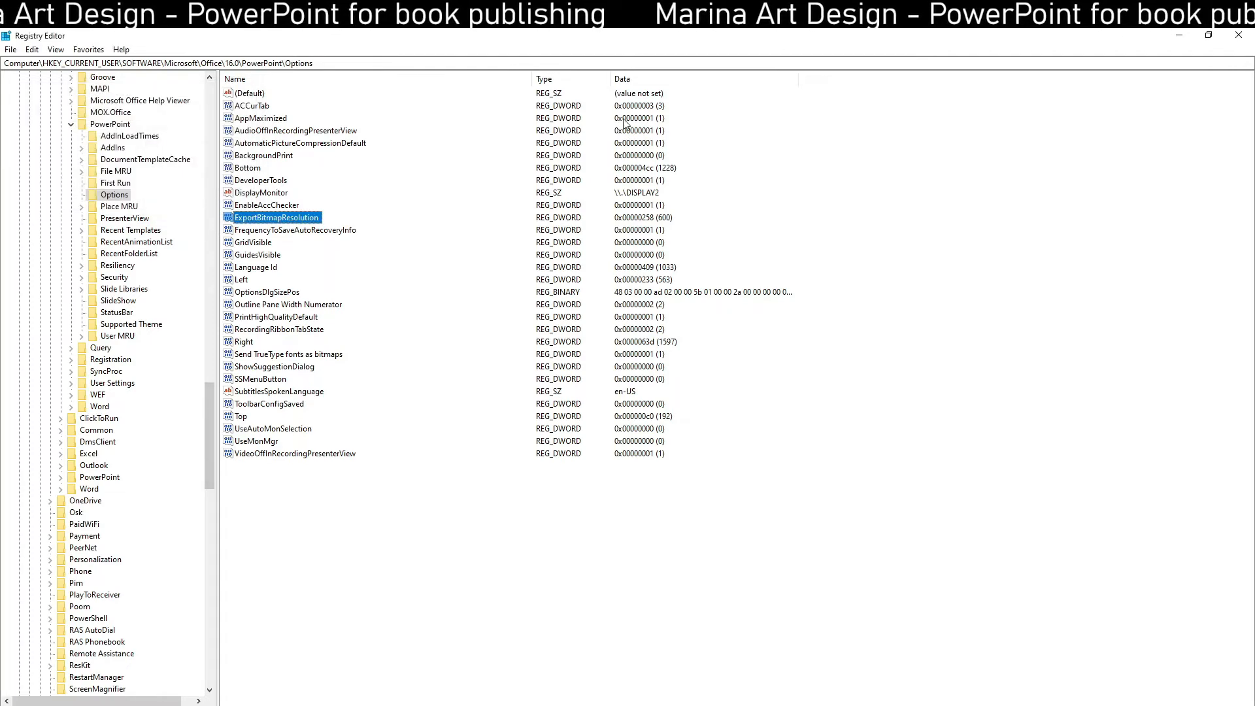
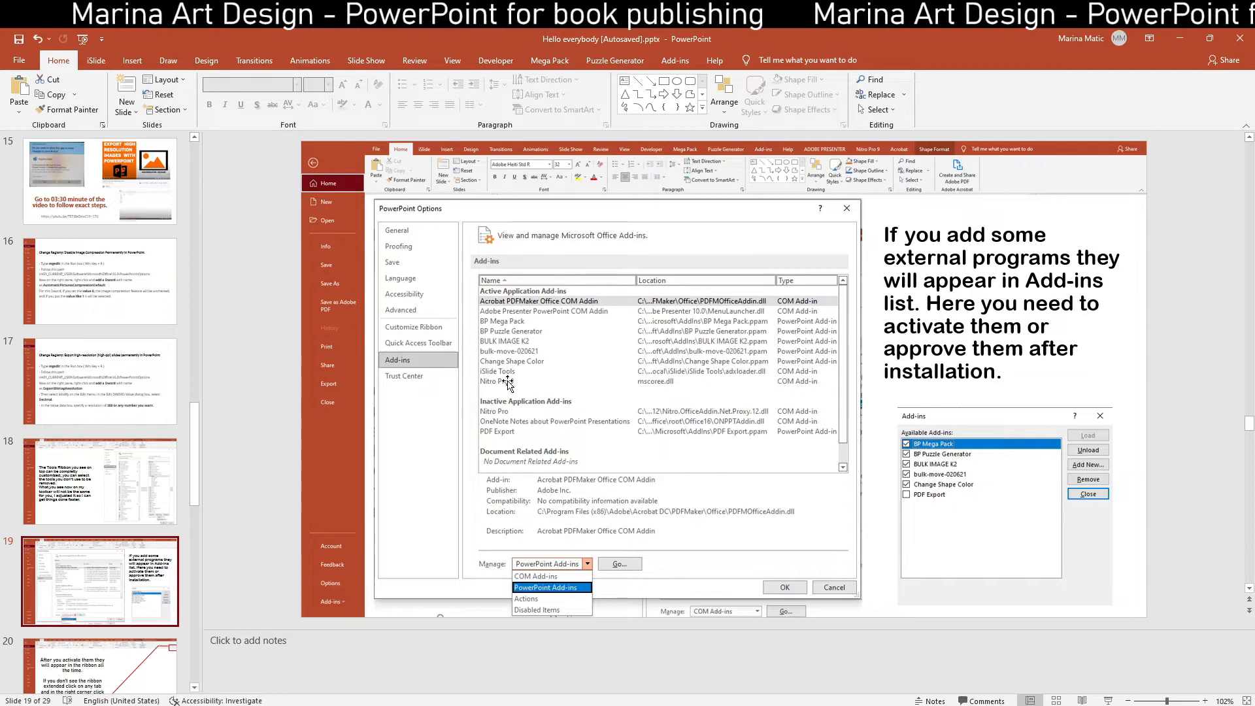
Display slide 20 in PowerPoint, collapse the ribbon, bring up the Puzzle Generator tools and pin the ribbon open again
{"action": "left_click", "coordinate": [155, 662]}
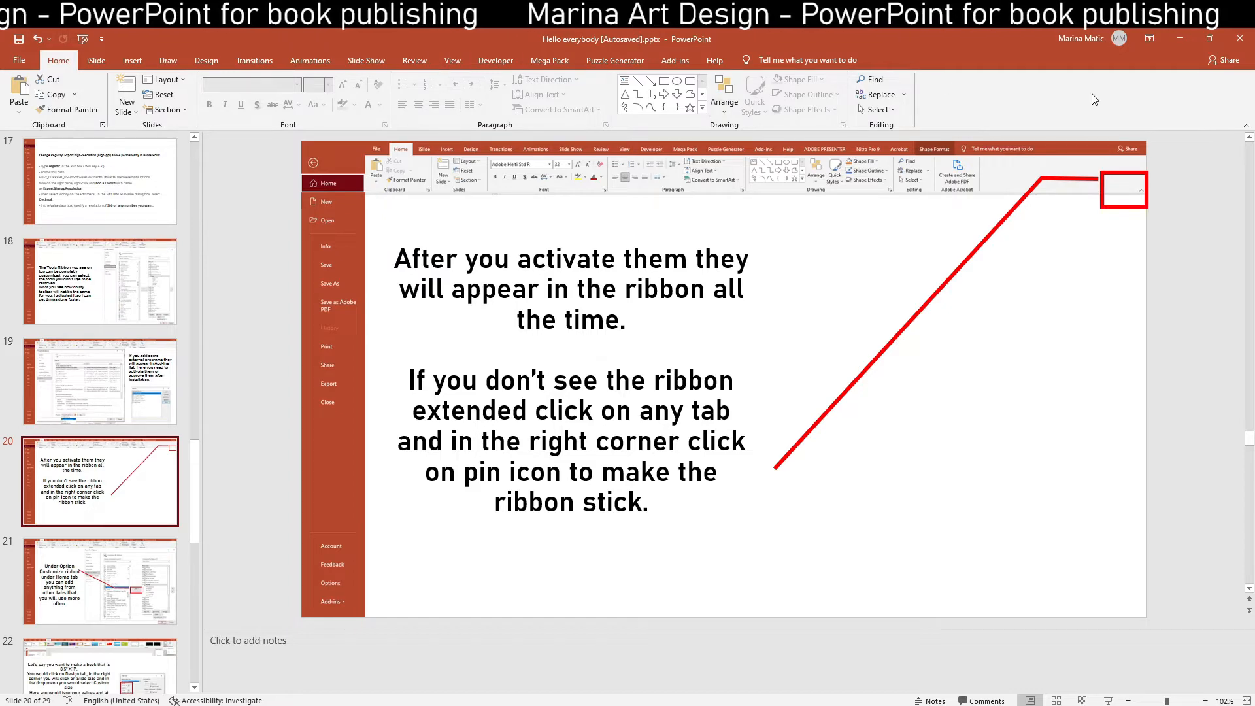
{"action": "left_click", "coordinate": [1245, 125]}
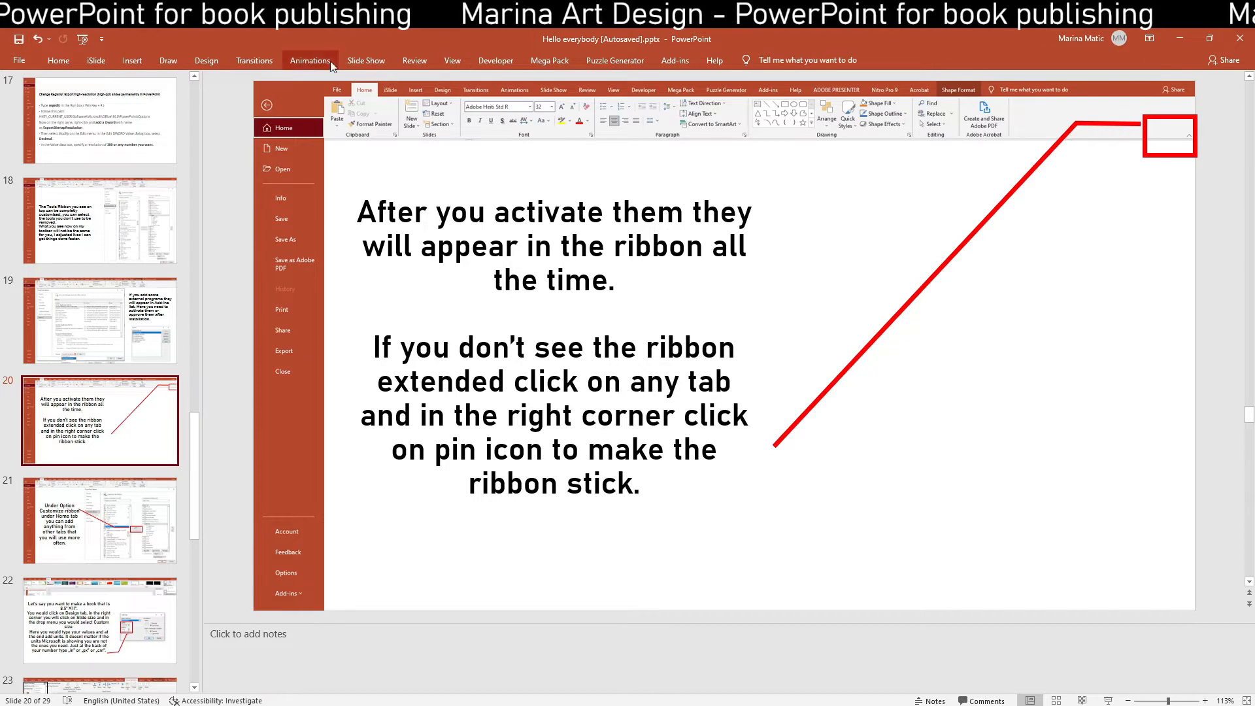
{"action": "left_click", "coordinate": [614, 67]}
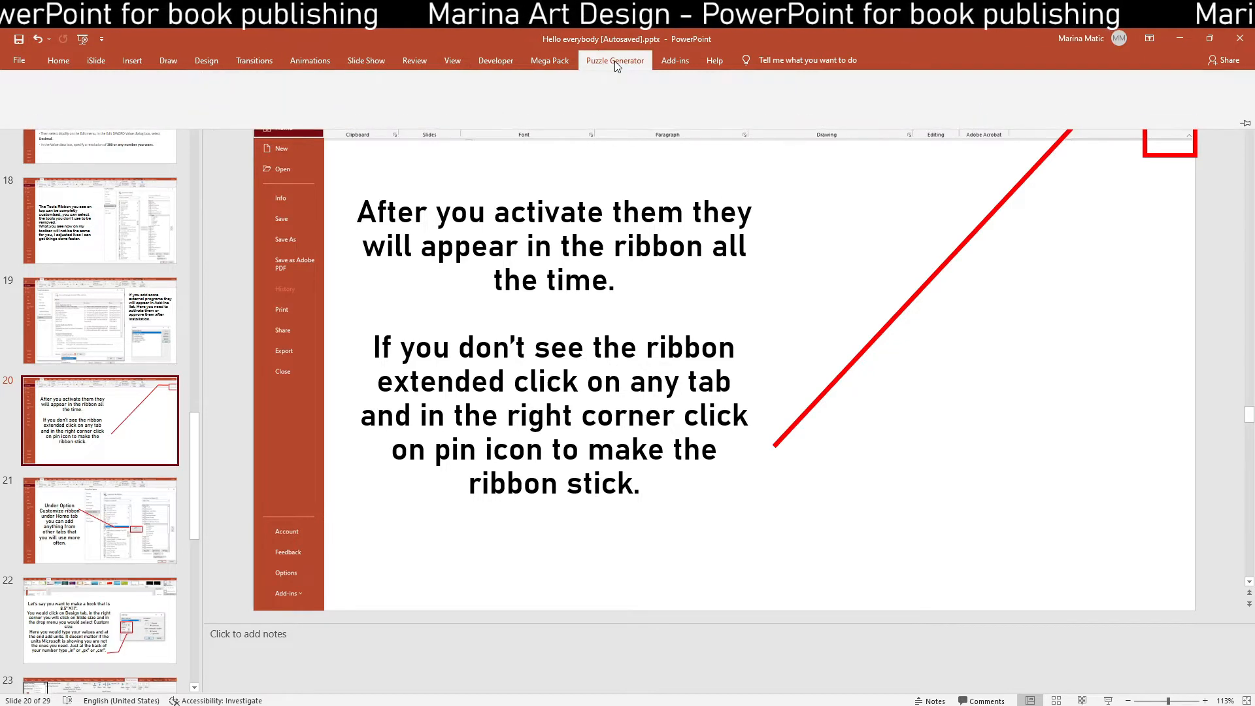
{"action": "left_click", "coordinate": [1237, 116]}
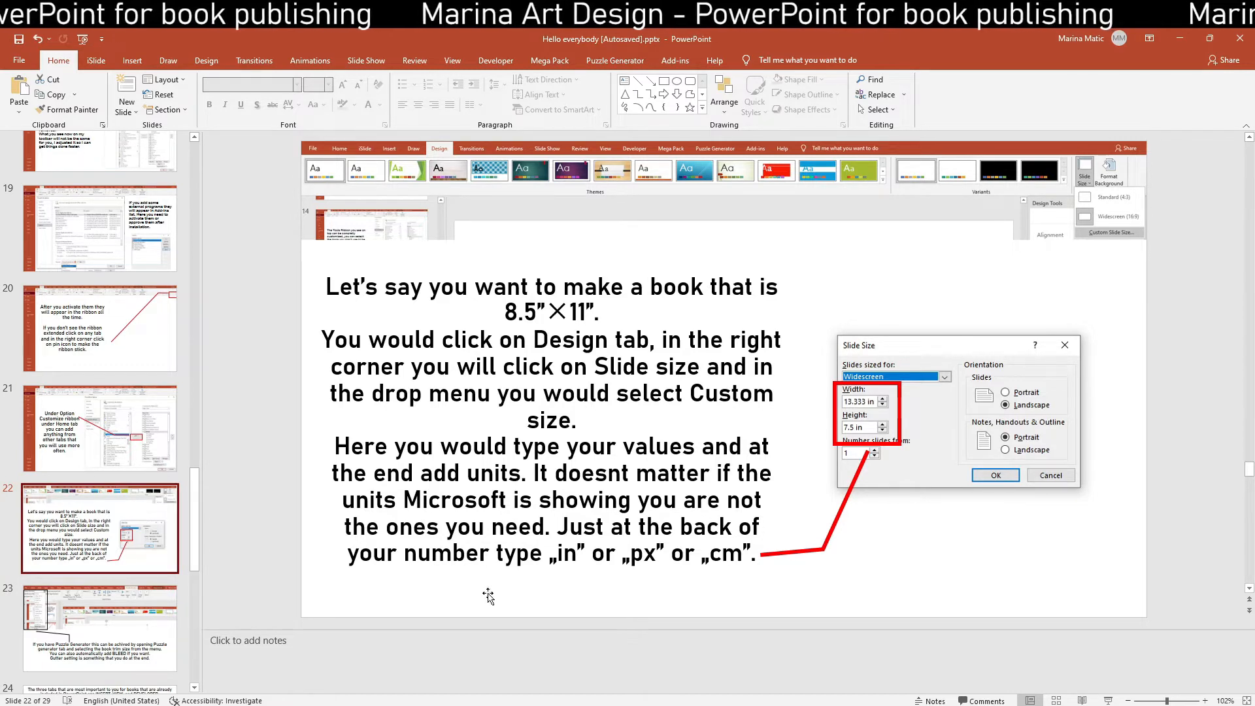
Switch to the blank presentation Presentation3 and open its custom slide size settings
{"action": "left_click", "coordinate": [667, 673]}
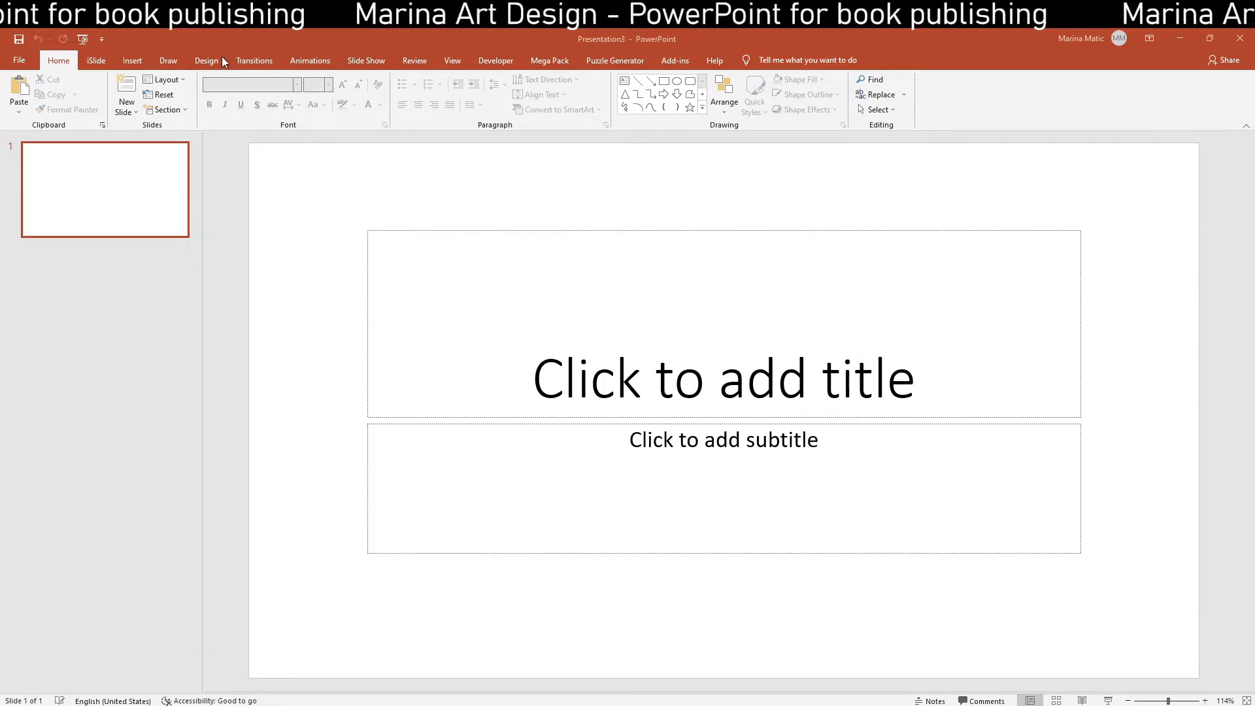
{"action": "left_click", "coordinate": [205, 61]}
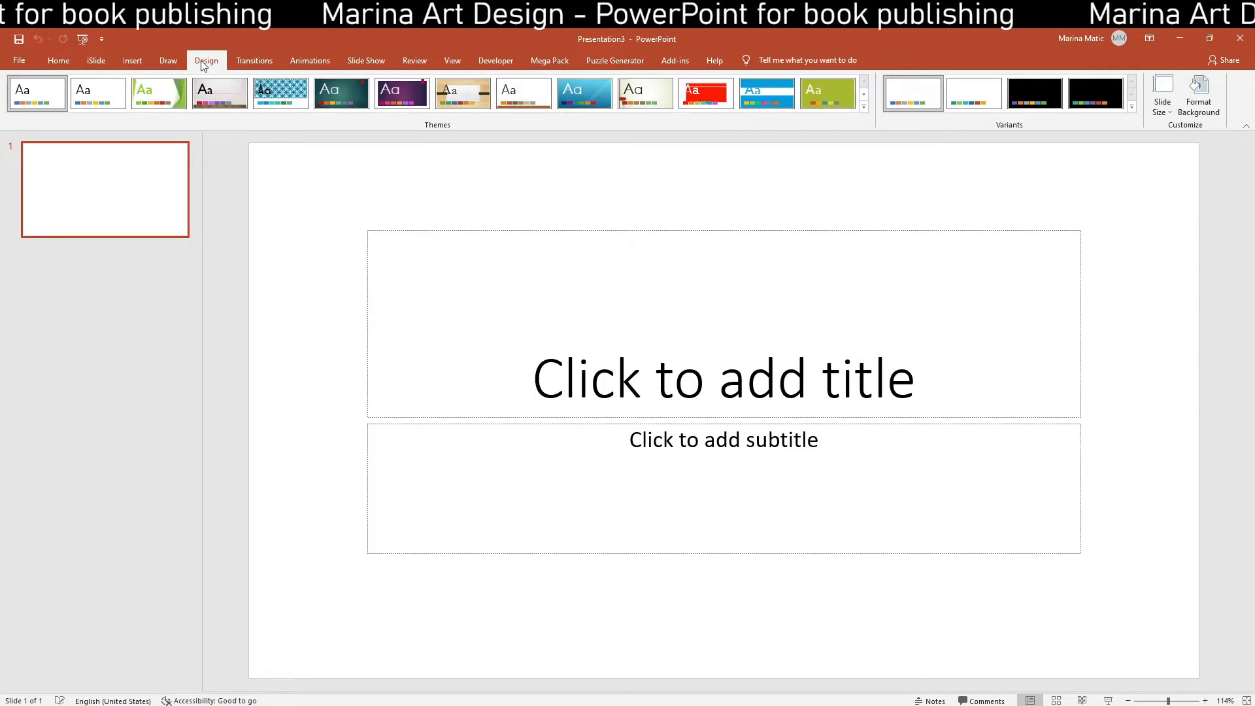
{"action": "left_click", "coordinate": [1158, 108]}
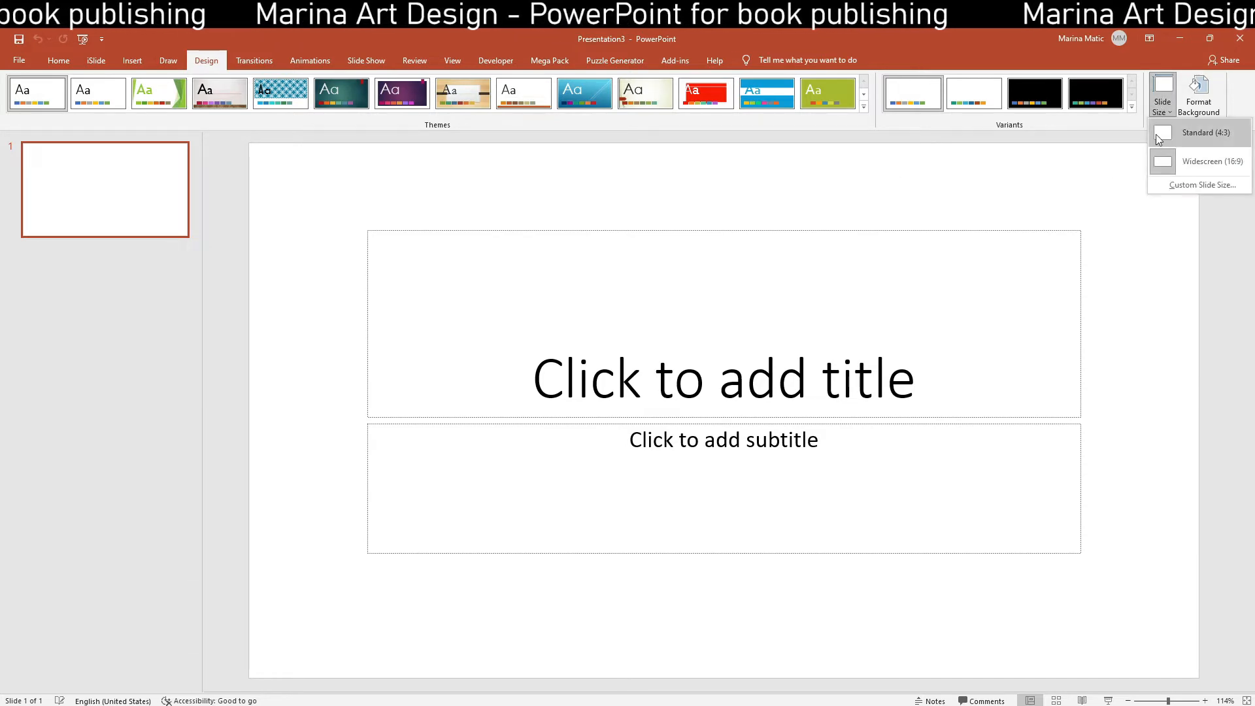
{"action": "left_click", "coordinate": [1187, 186]}
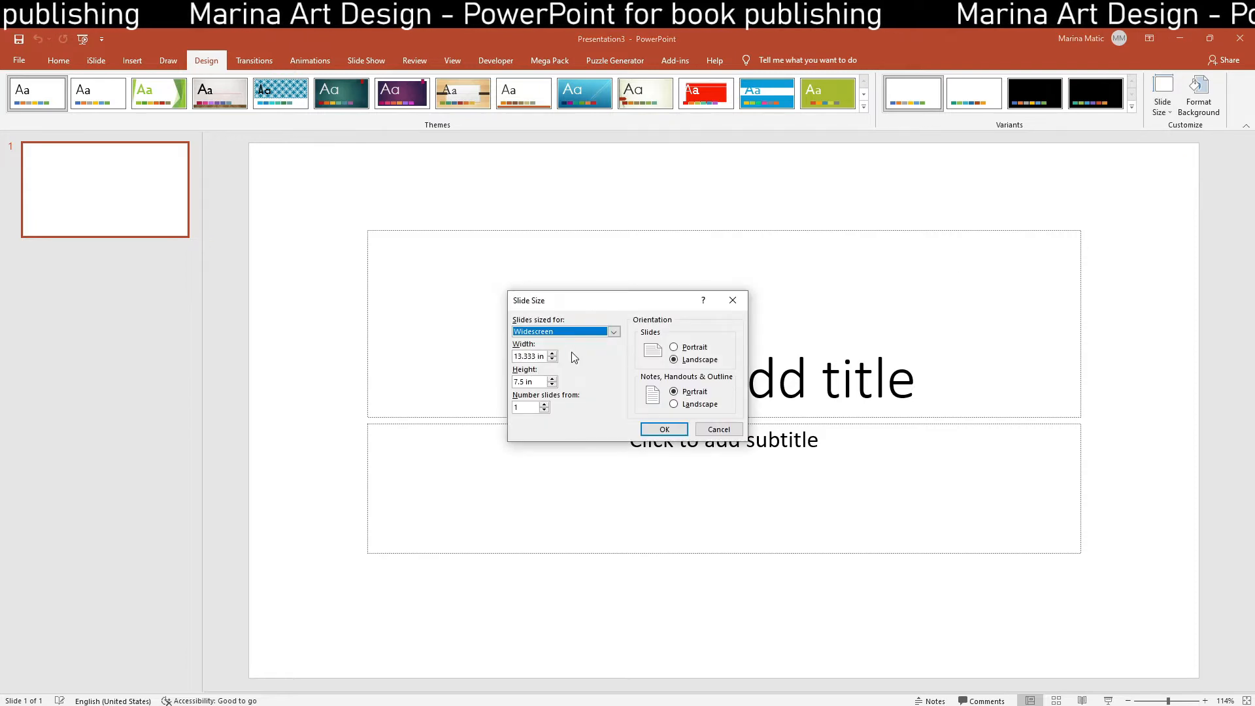
Try custom slide widths of 25 cm, 1500 px and 7.5 in, cancelling the scaling each time and discarding the slide size changes
{"action": "left_click_drag", "start_coordinate": [540, 358], "coordinate": [504, 359]}
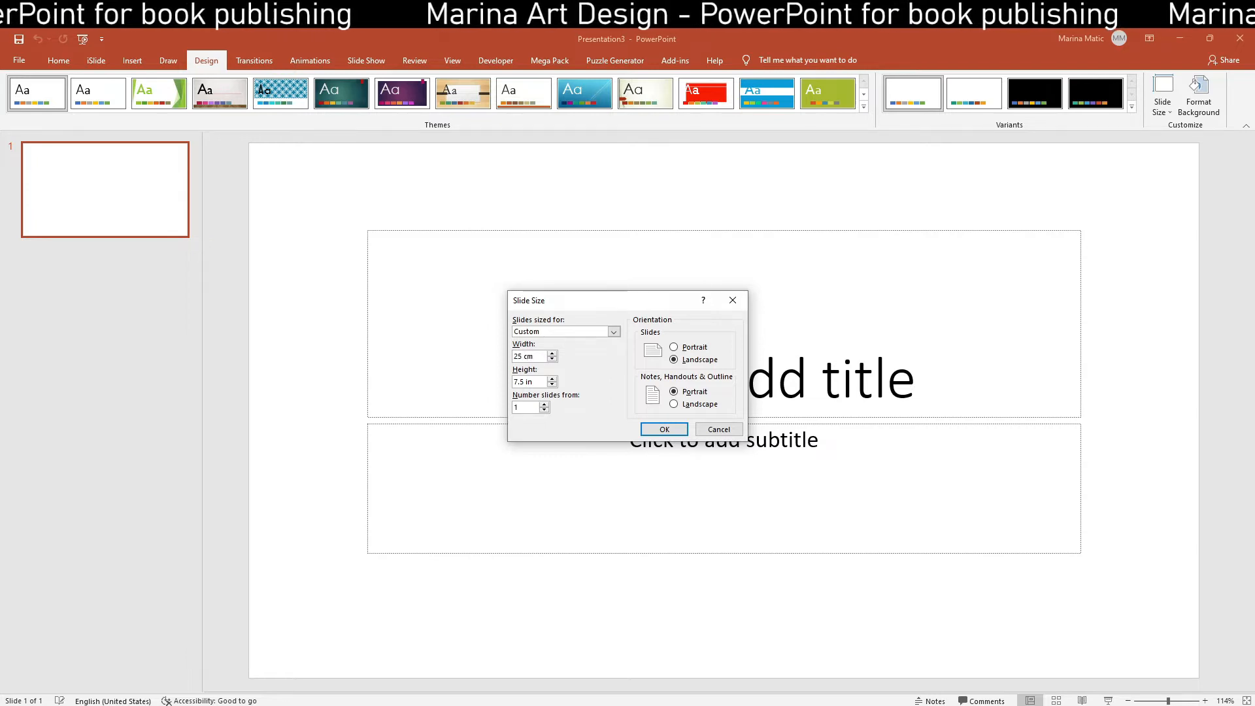
{"action": "key", "text": "Return"}
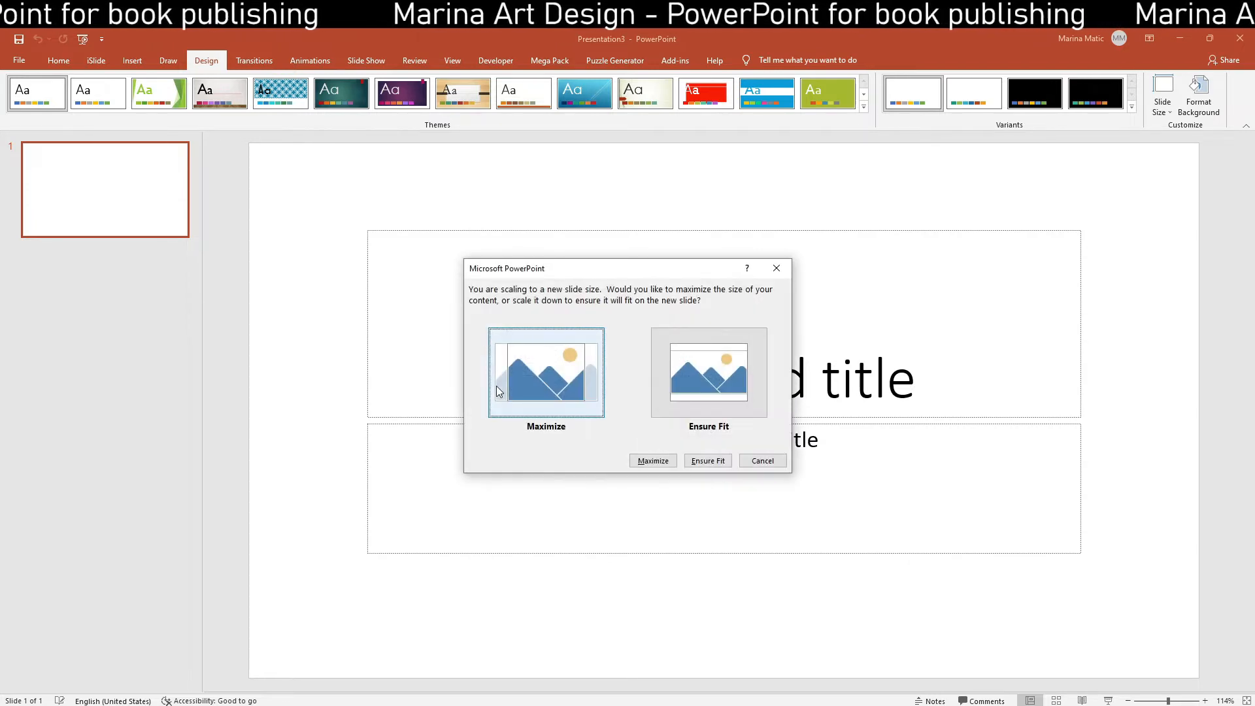
{"action": "left_click", "coordinate": [756, 461]}
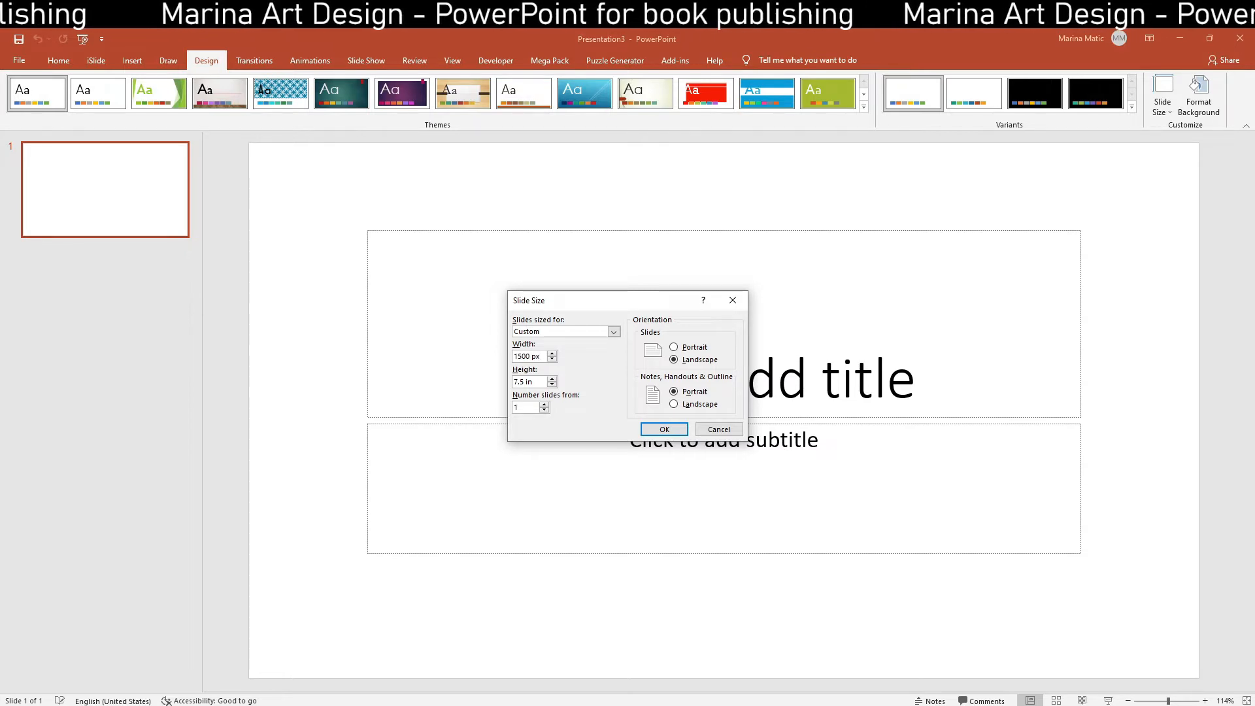
{"action": "left_click", "coordinate": [662, 429]}
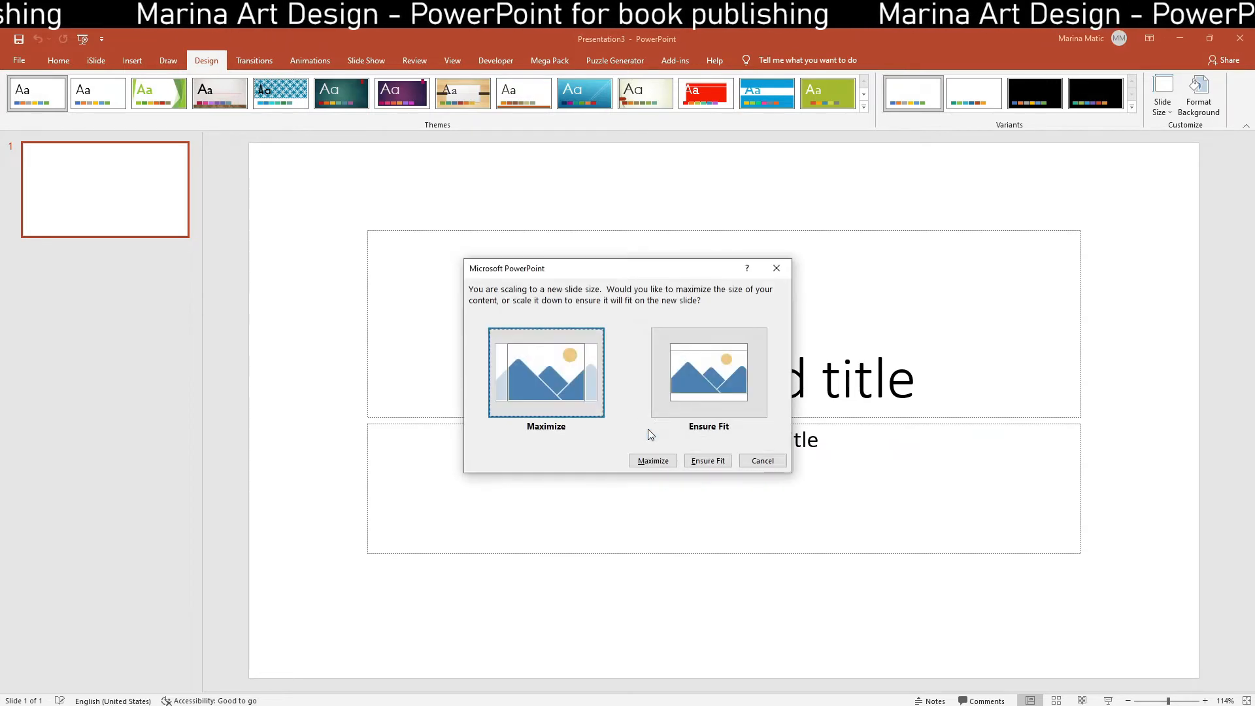
{"action": "left_click", "coordinate": [752, 462]}
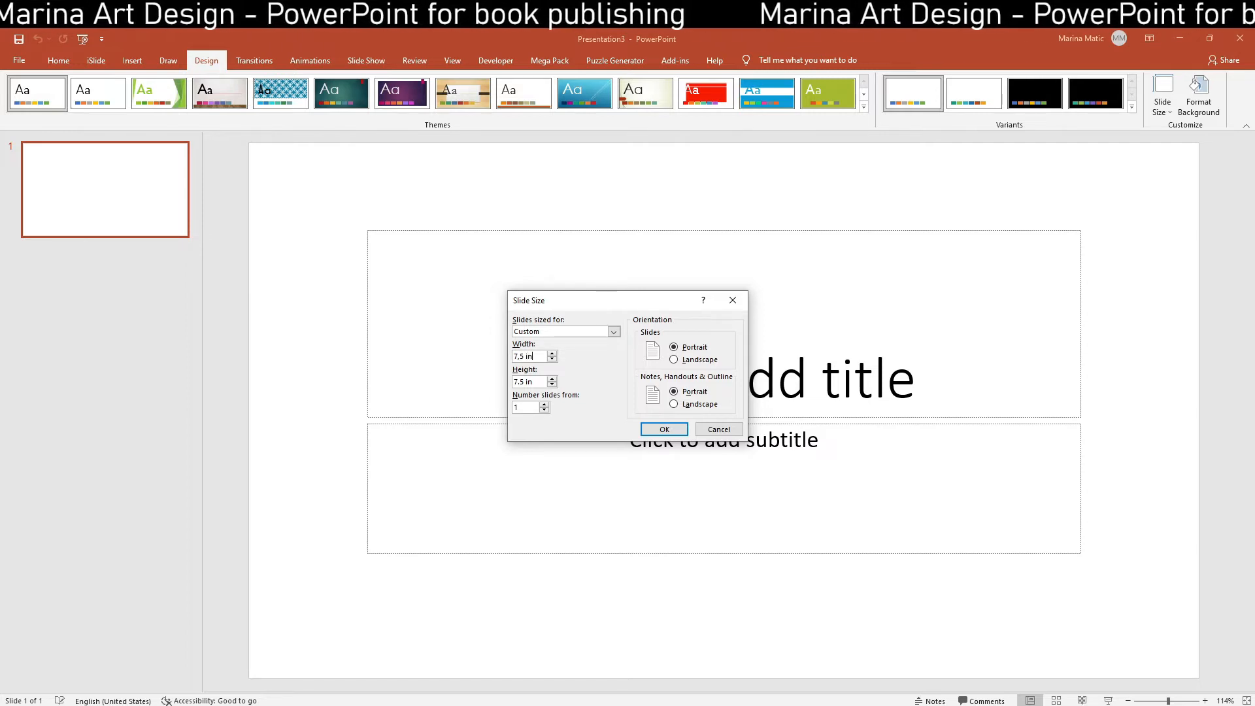
{"action": "key", "text": "Return"}
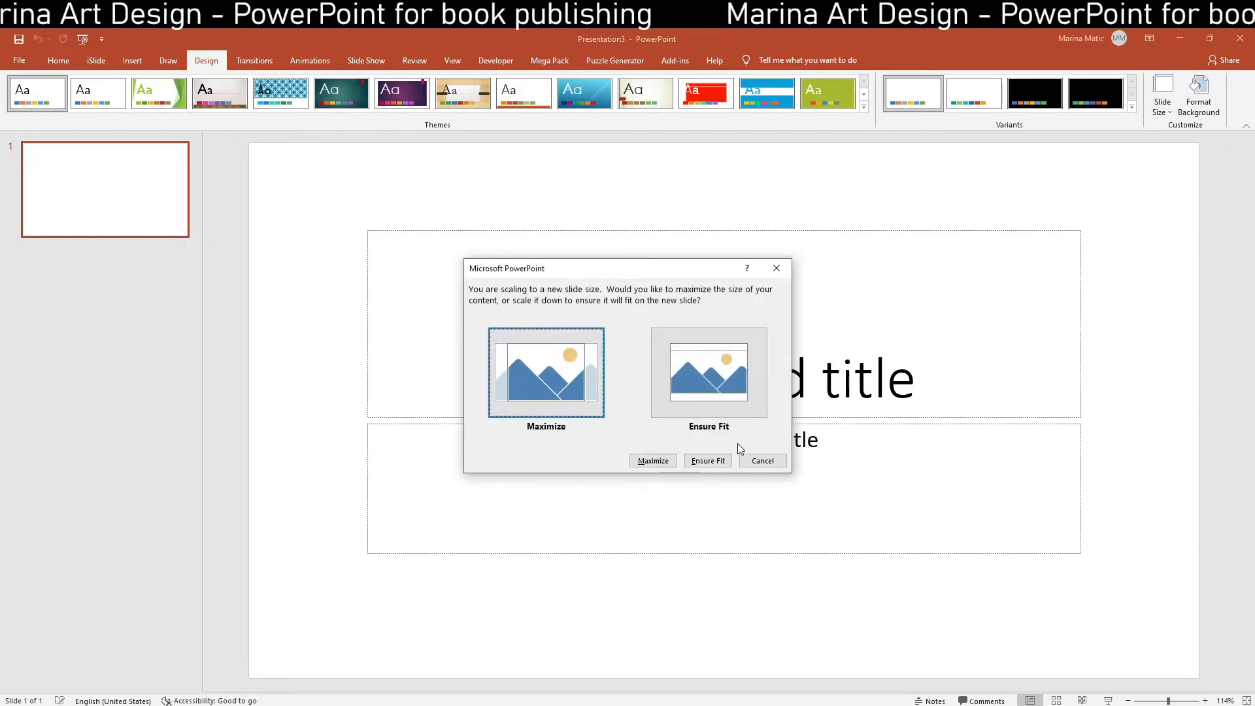
{"action": "left_click", "coordinate": [757, 465]}
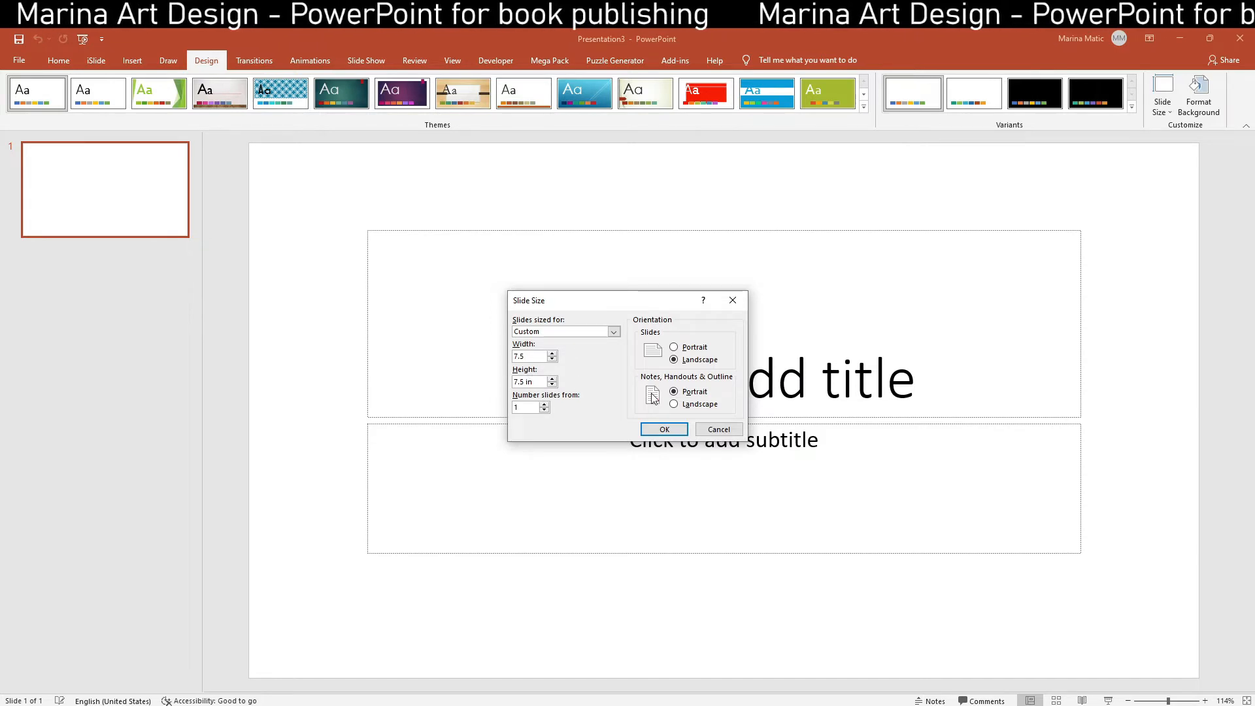
{"action": "left_click", "coordinate": [707, 429]}
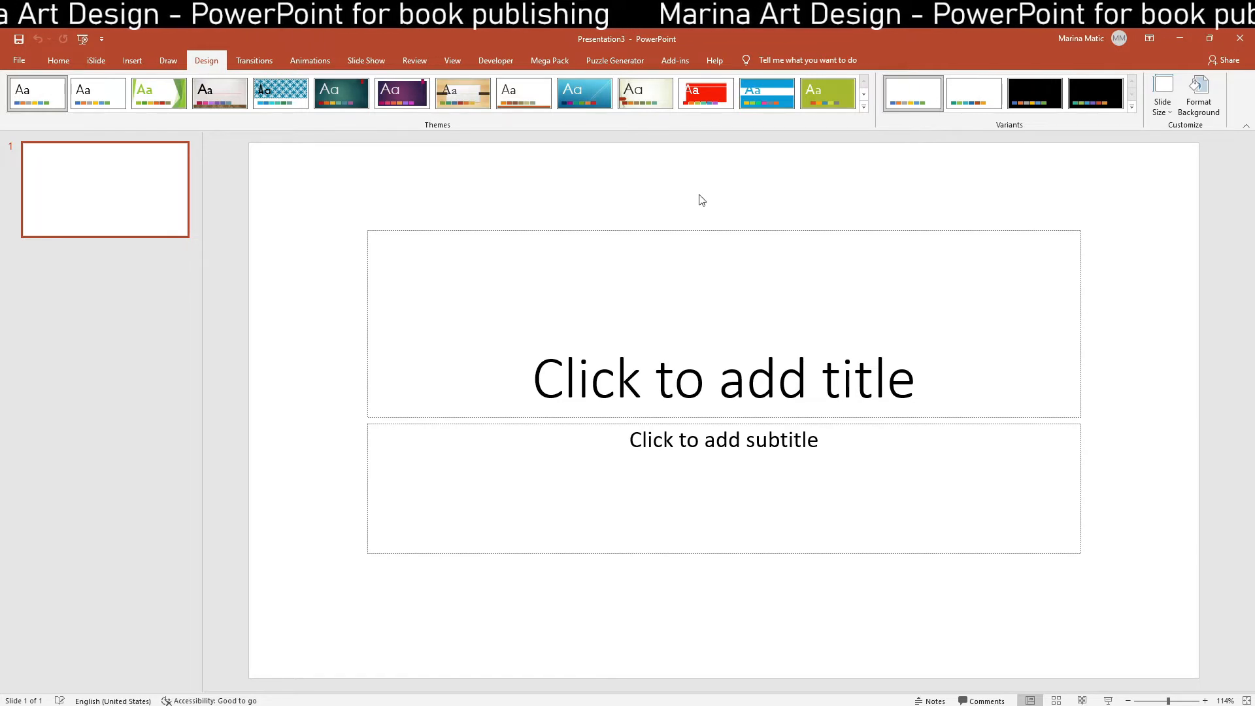
Apply the 8.5x11 in trim size with Puzzle Generator and delete the title and subtitle placeholders from the slide
{"action": "left_click", "coordinate": [621, 56]}
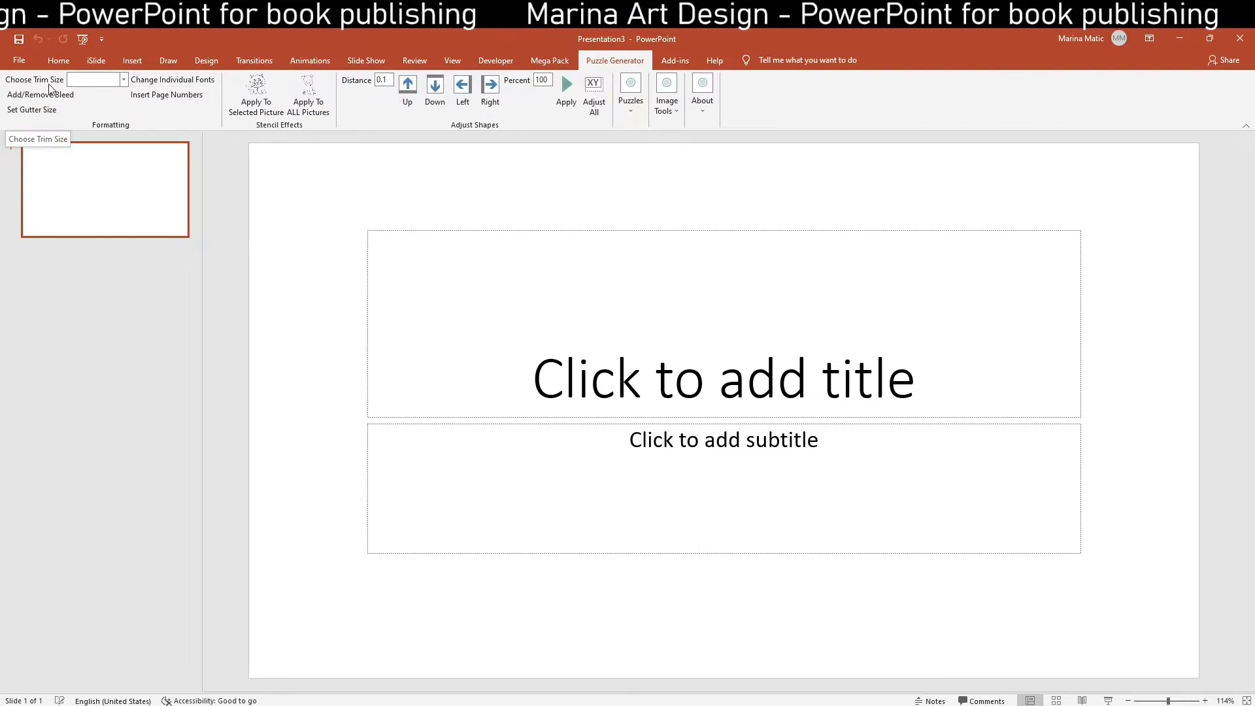
{"action": "left_click", "coordinate": [125, 81]}
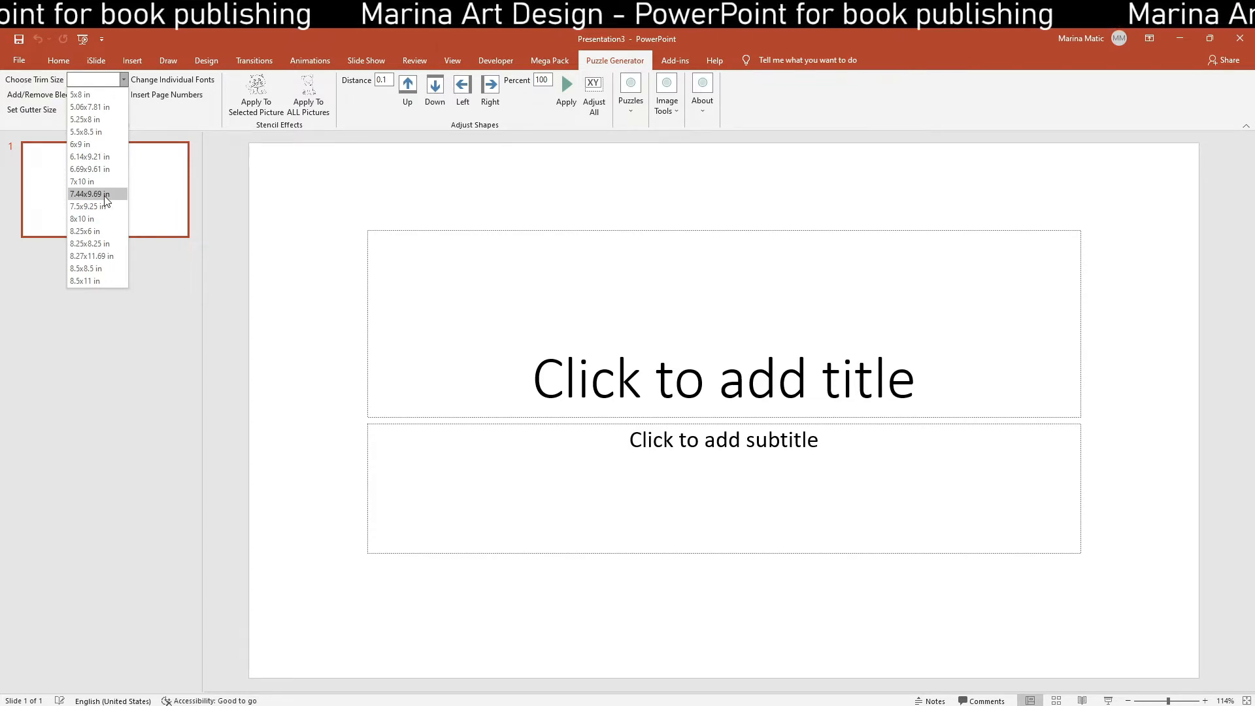
{"action": "left_click", "coordinate": [96, 281]}
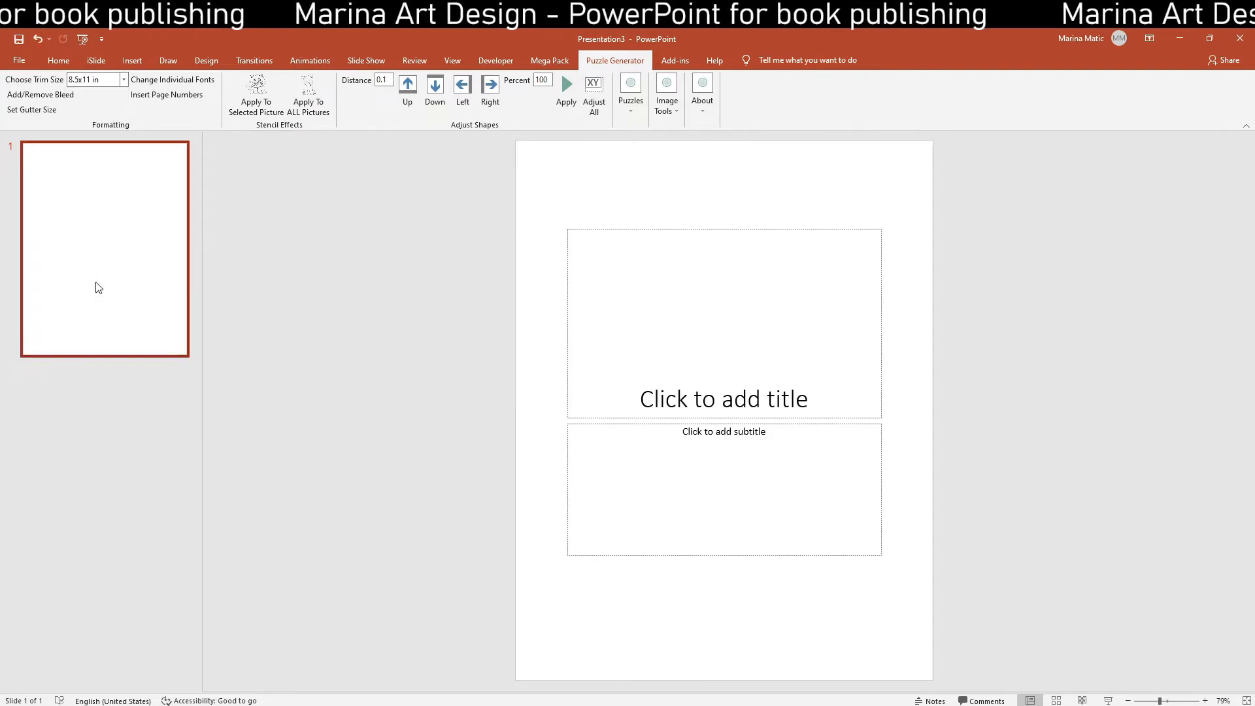
{"action": "left_click_drag", "start_coordinate": [537, 257], "coordinate": [913, 588]}
{"action": "key", "text": "Delete"}
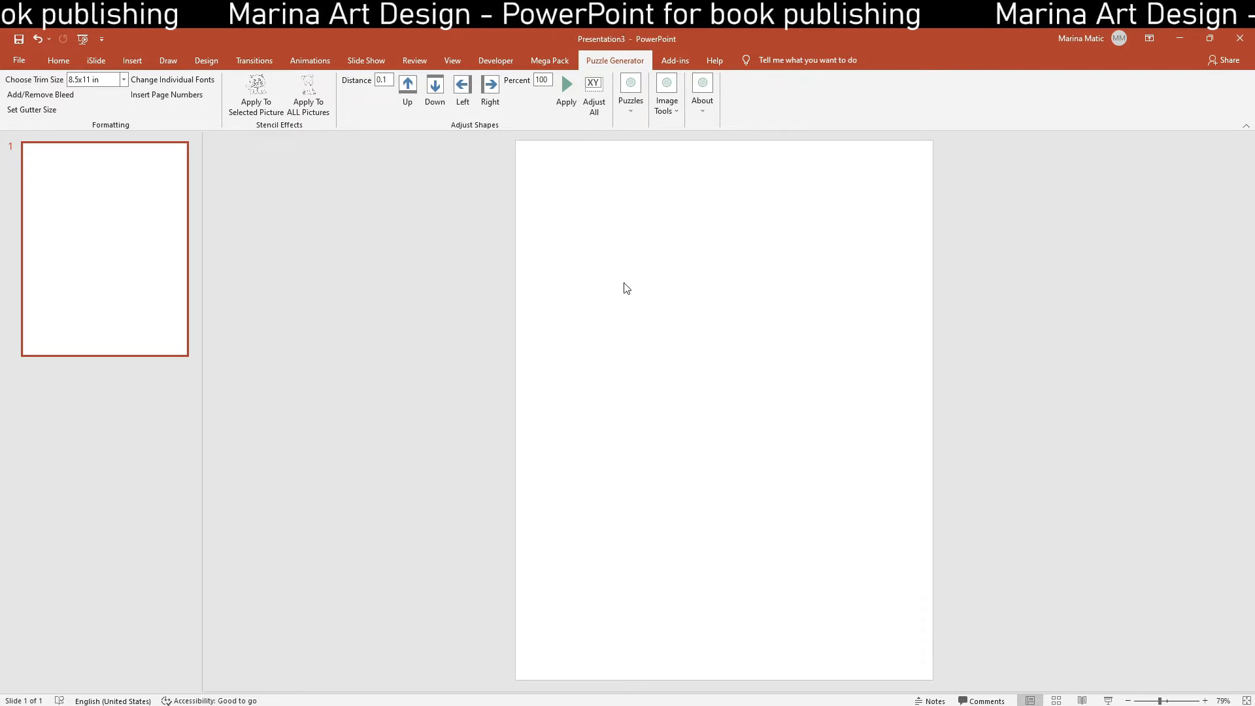
Try the 8.5x8.5 in trim size on the blank slide and change it to 6x9 in
{"action": "left_click", "coordinate": [123, 80]}
{"action": "left_click", "coordinate": [85, 268]}
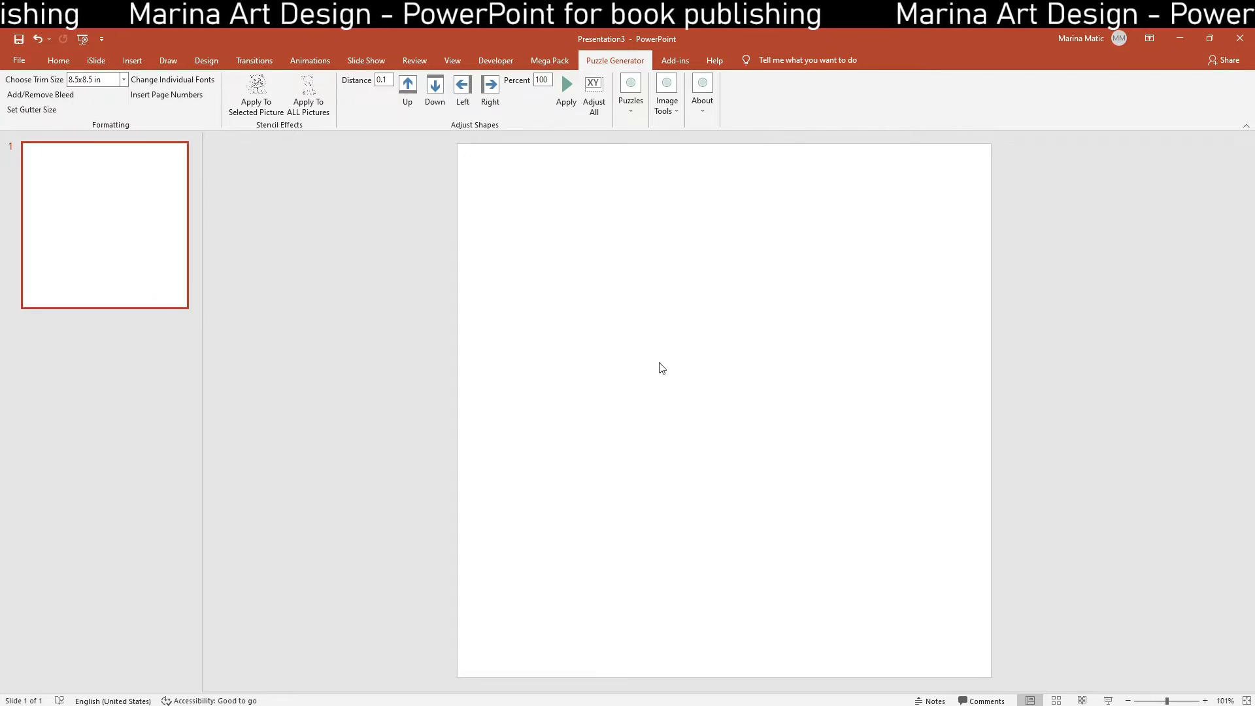
{"action": "left_click", "coordinate": [123, 79]}
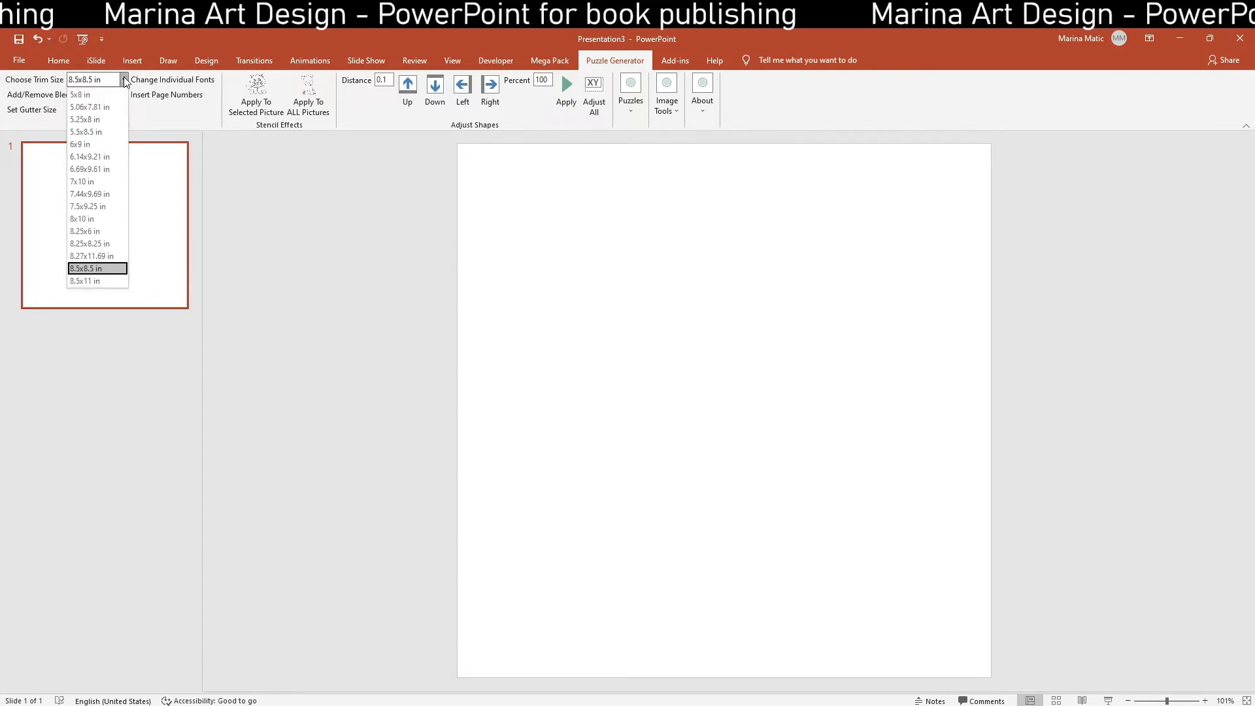
{"action": "left_click", "coordinate": [113, 148]}
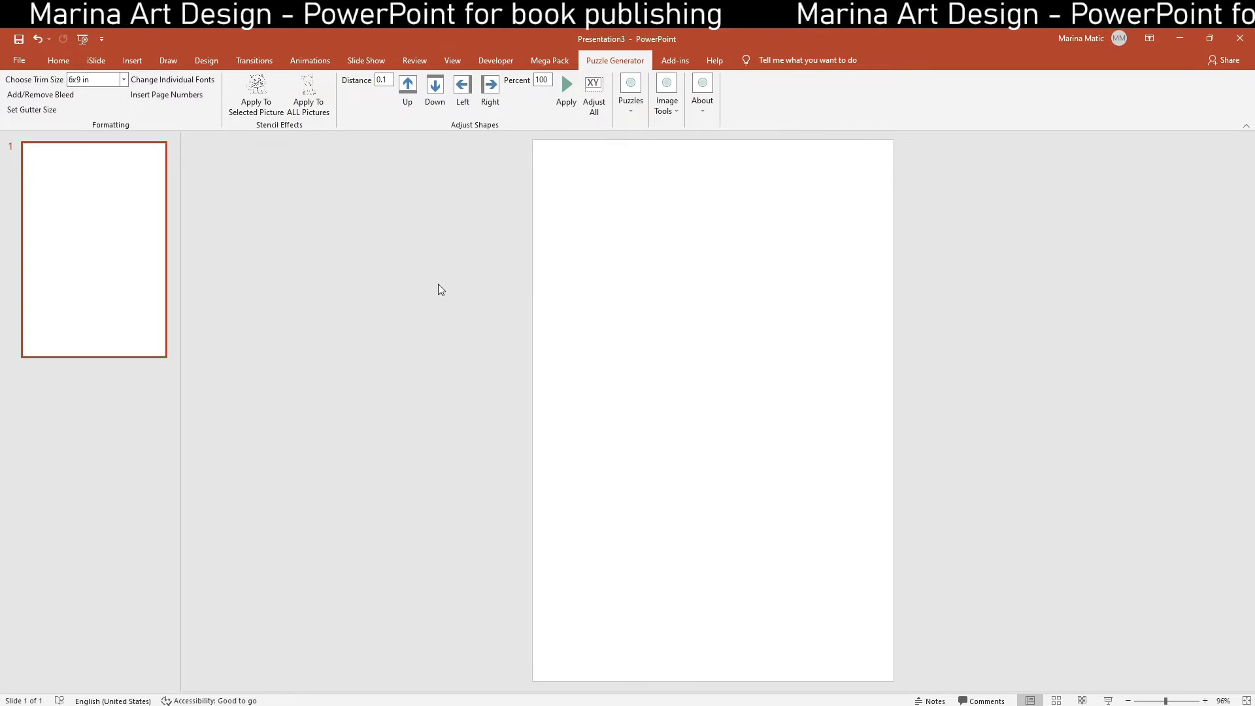
{"action": "left_click", "coordinate": [124, 80]}
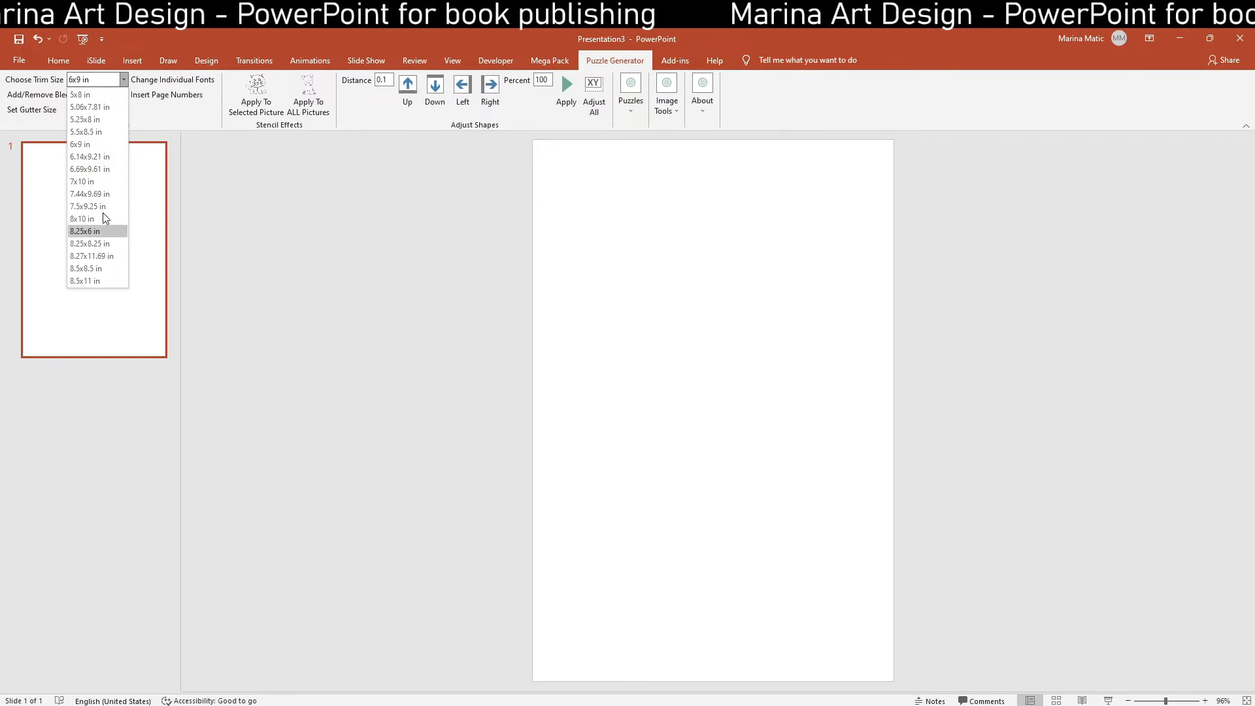
{"action": "left_click", "coordinate": [224, 182]}
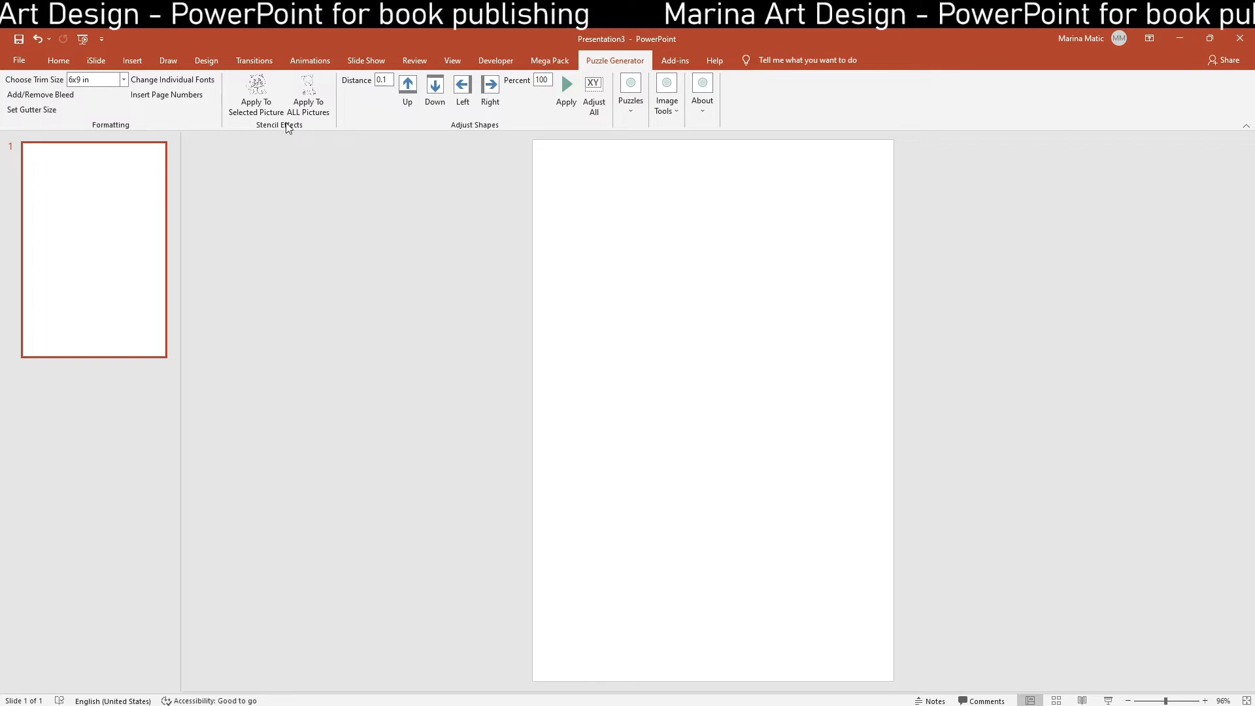
Open the custom slide size settings to check the slide's width, height and orientation
{"action": "left_click", "coordinate": [206, 60]}
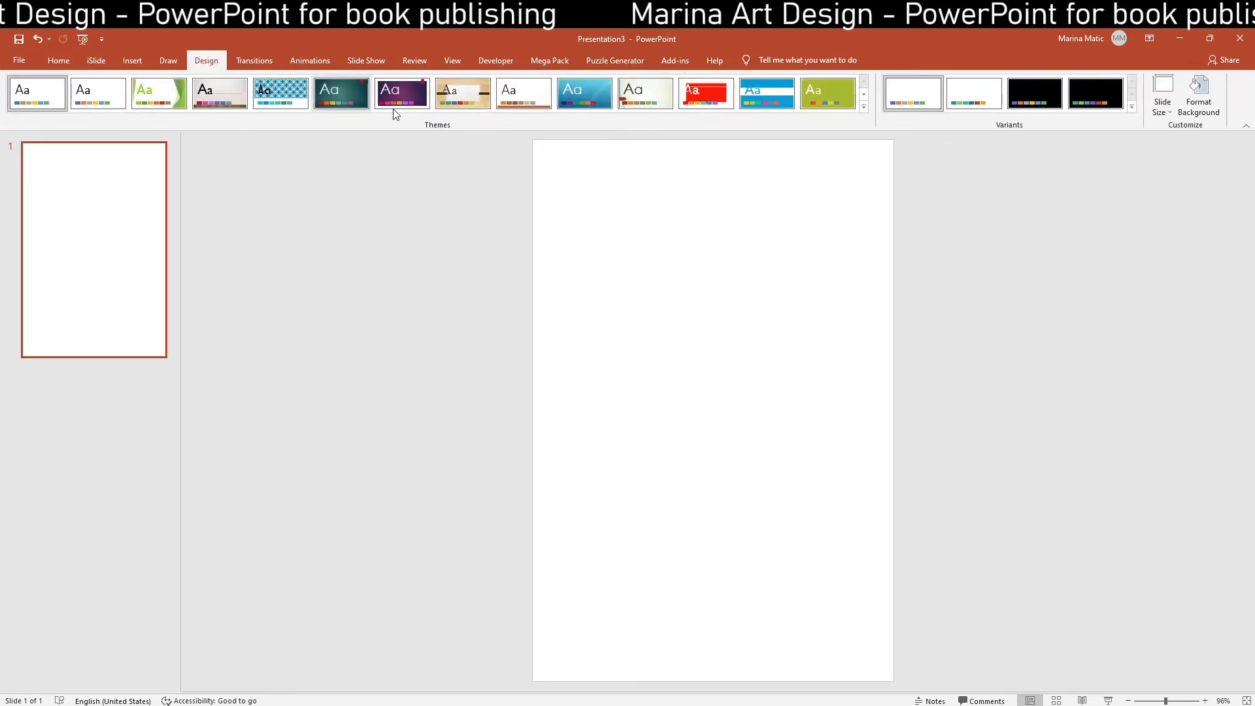
{"action": "left_click", "coordinate": [1155, 118]}
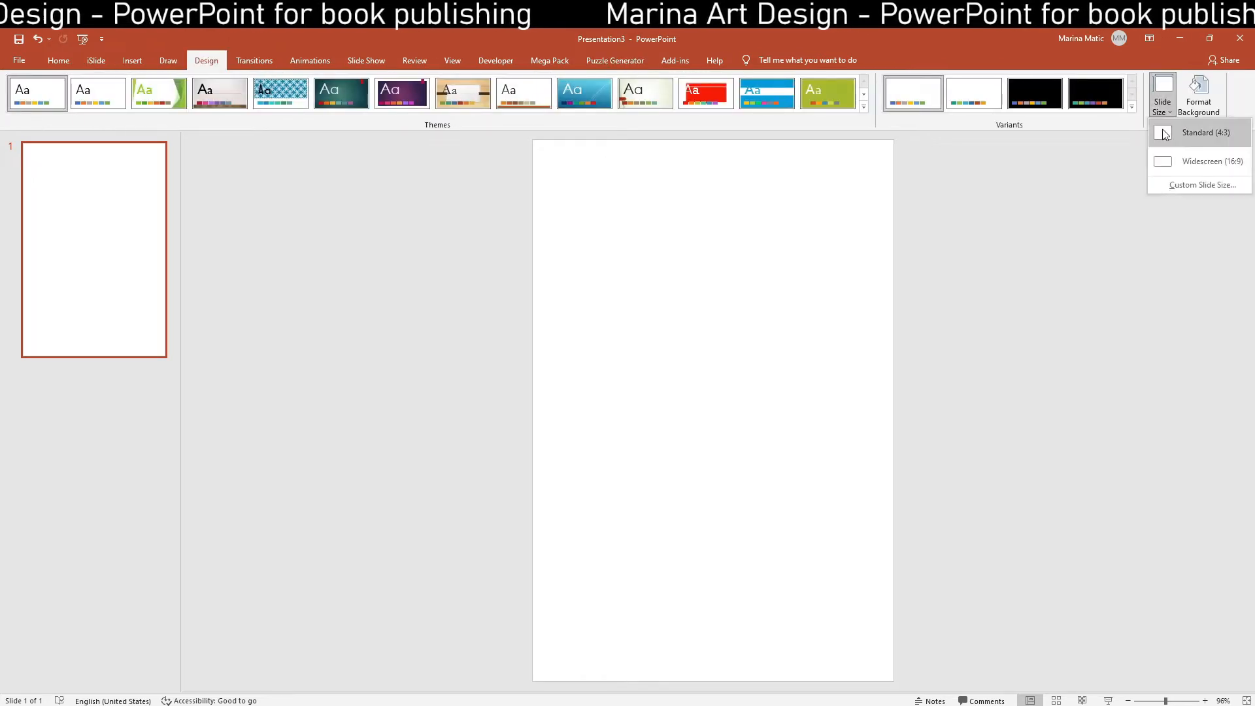
{"action": "left_click", "coordinate": [1176, 187]}
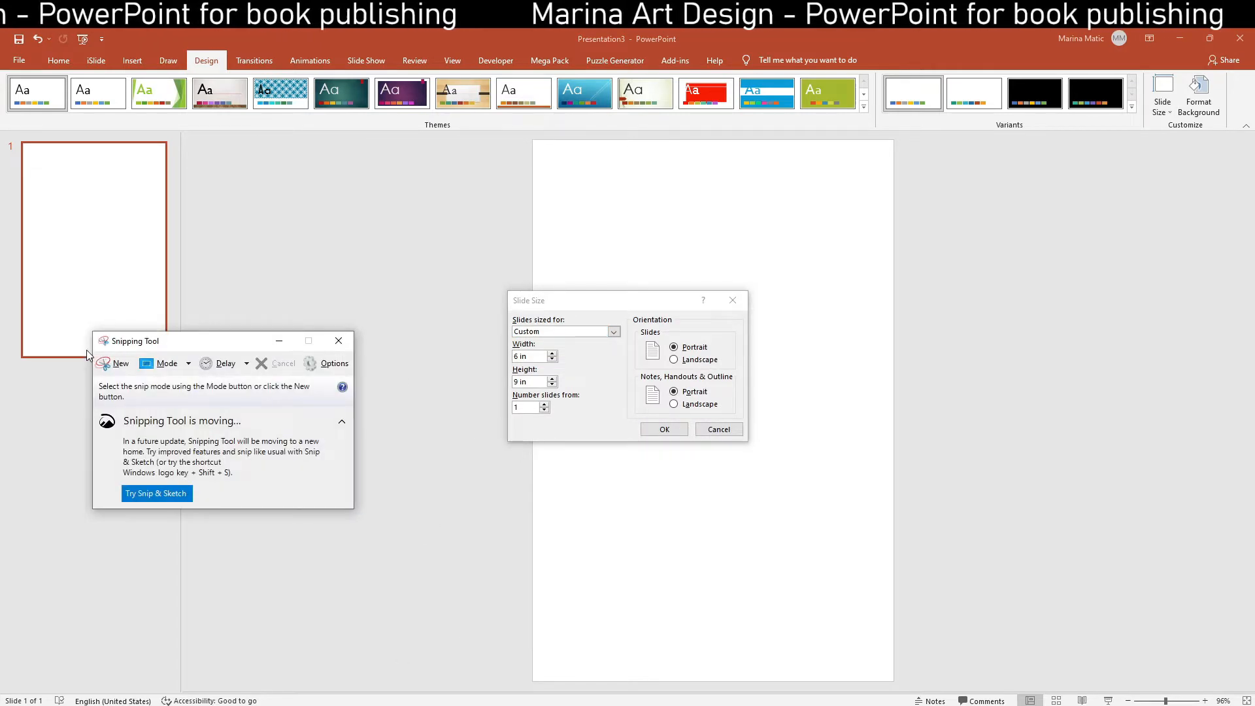
Capture the Slide Size dialog with Snipping Tool, close the dialog, and place the pasted snip in the upper part of the slide
{"action": "left_click", "coordinate": [107, 363]}
{"action": "left_click_drag", "start_coordinate": [481, 264], "coordinate": [742, 436]}
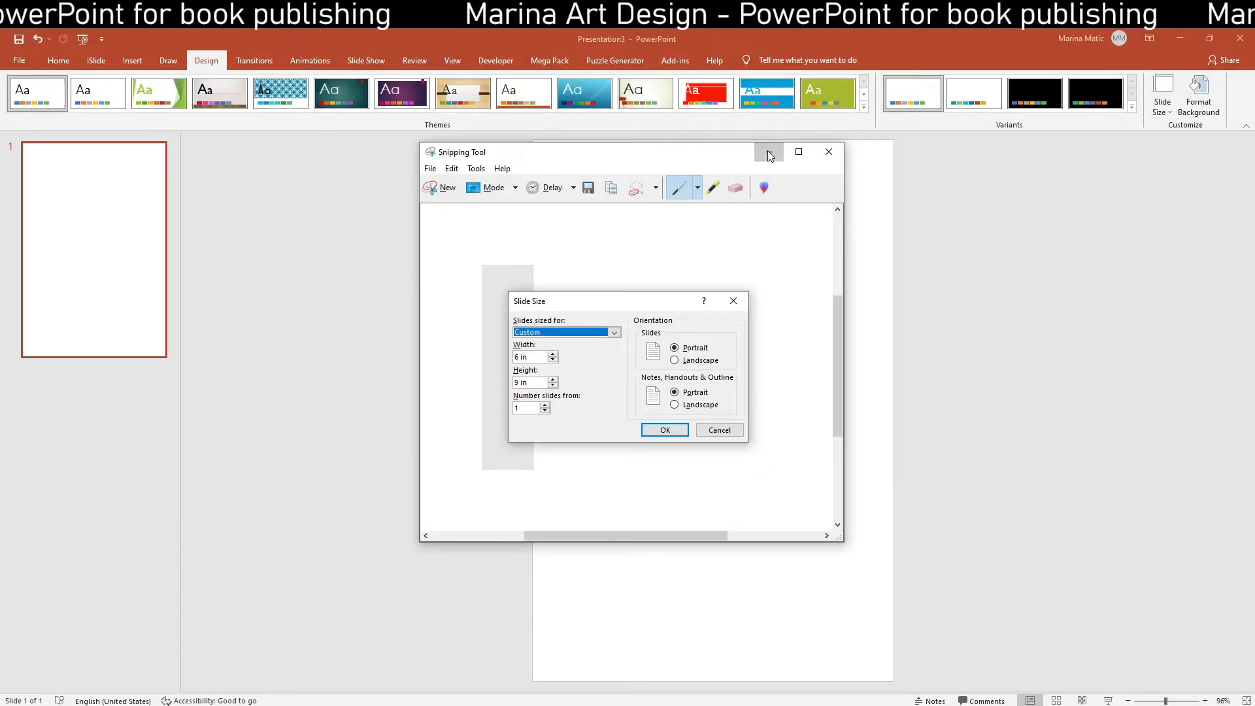
{"action": "left_click", "coordinate": [768, 151]}
{"action": "left_click", "coordinate": [732, 300]}
{"action": "key", "text": "ctrl+v"}
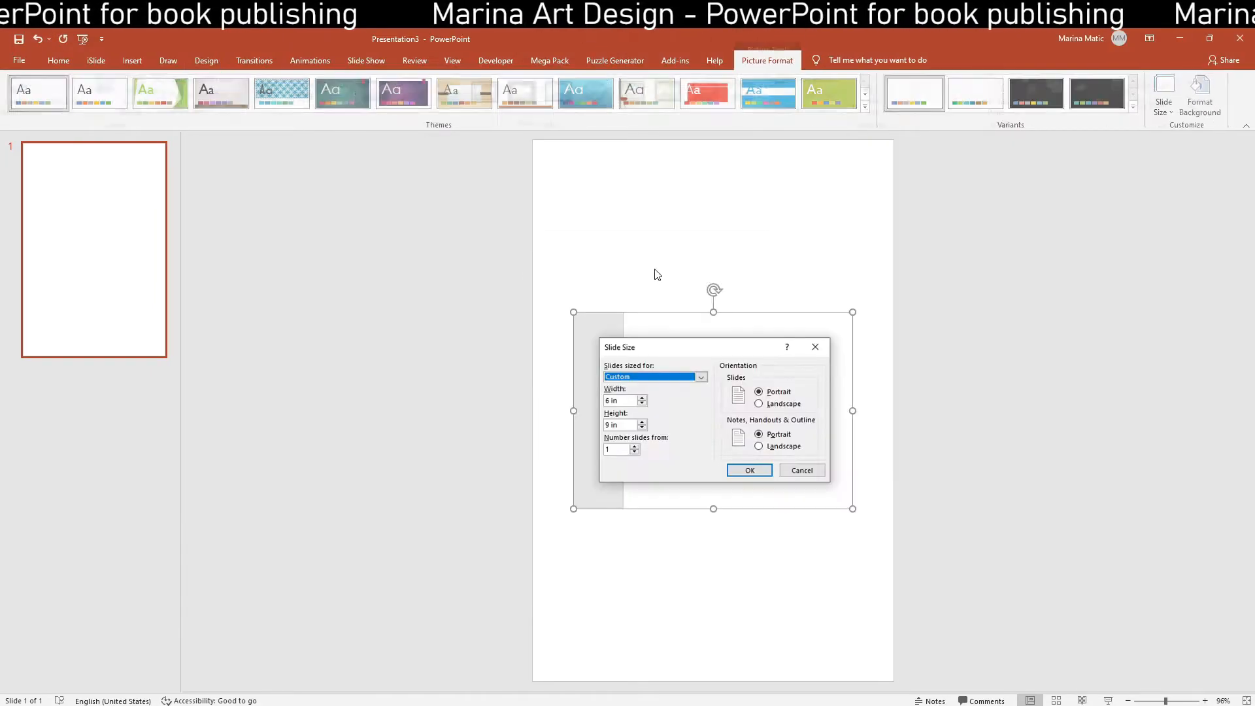
{"action": "left_click_drag", "start_coordinate": [656, 273], "coordinate": [661, 239]}
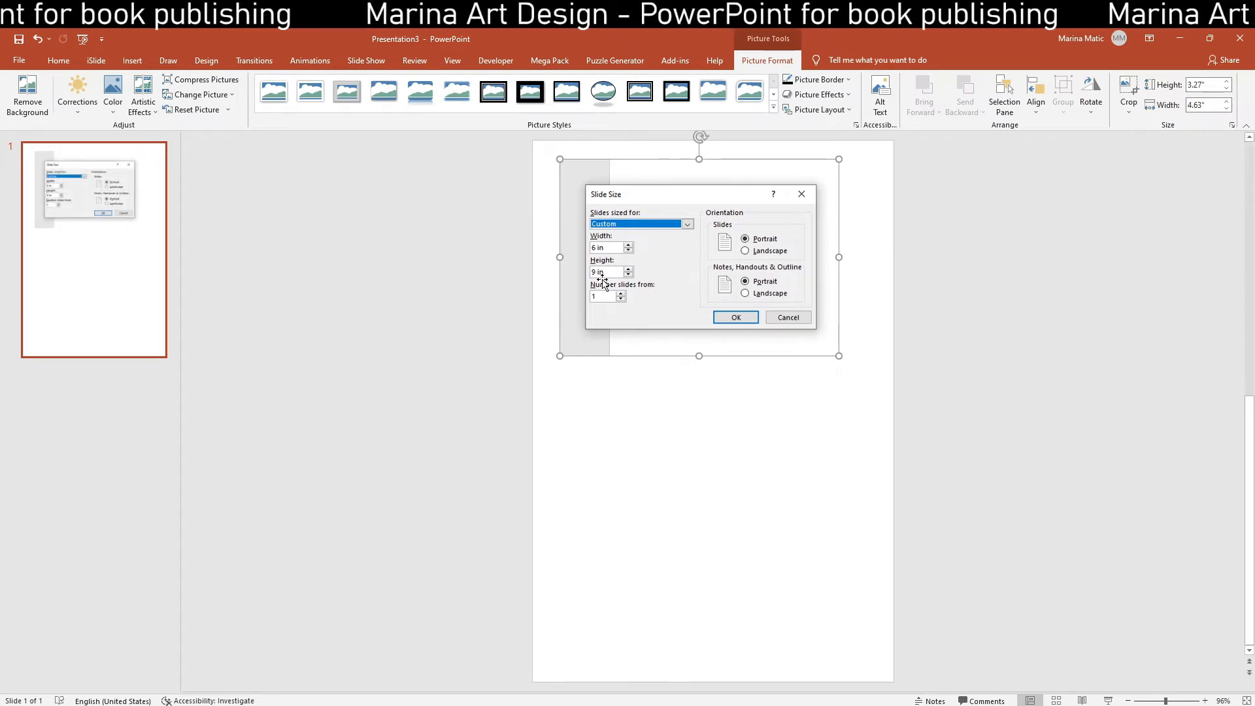
{"action": "left_click", "coordinate": [481, 255]}
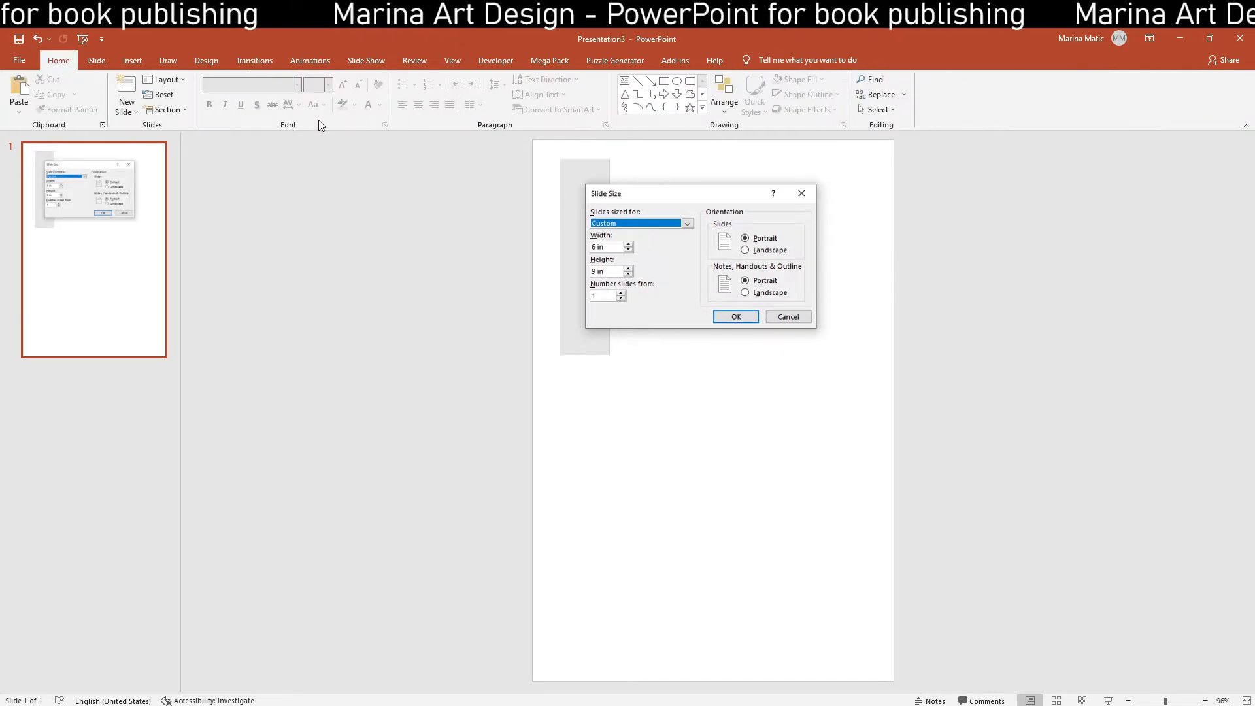
Add bleed to the 6x9 in presentation with Puzzle Generator
{"action": "left_click", "coordinate": [614, 60]}
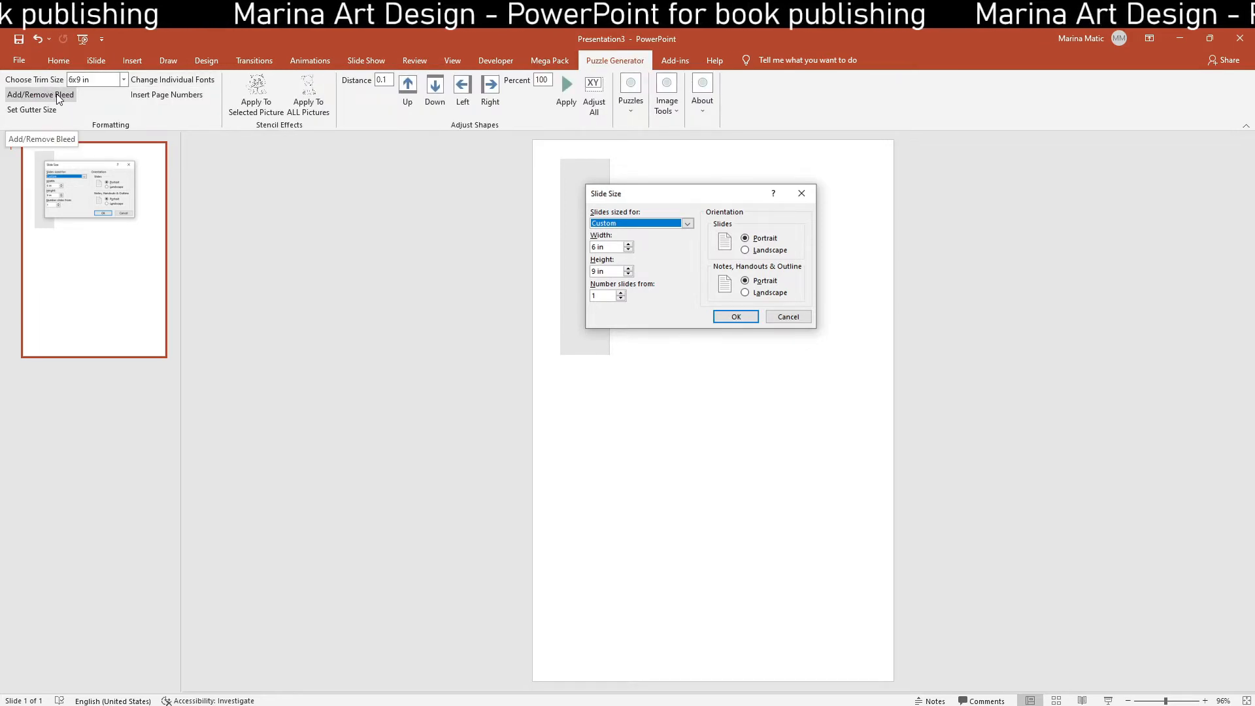
{"action": "left_click", "coordinate": [57, 98]}
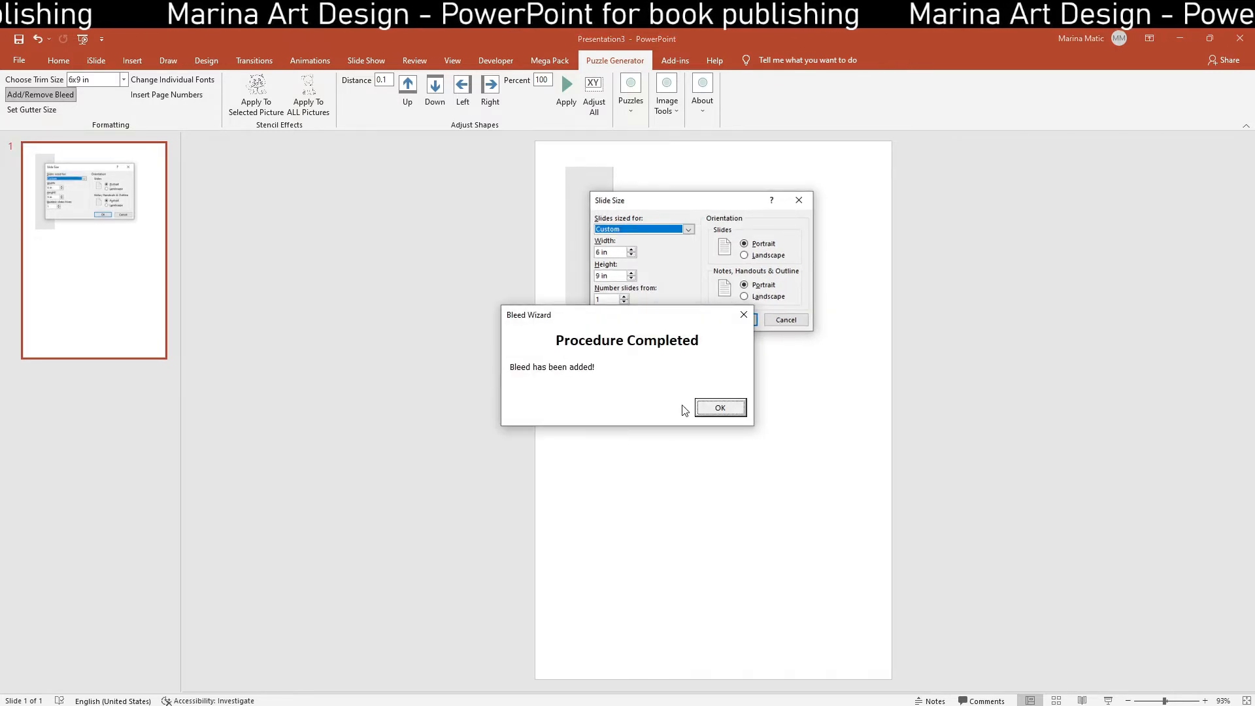
{"action": "left_click", "coordinate": [721, 408]}
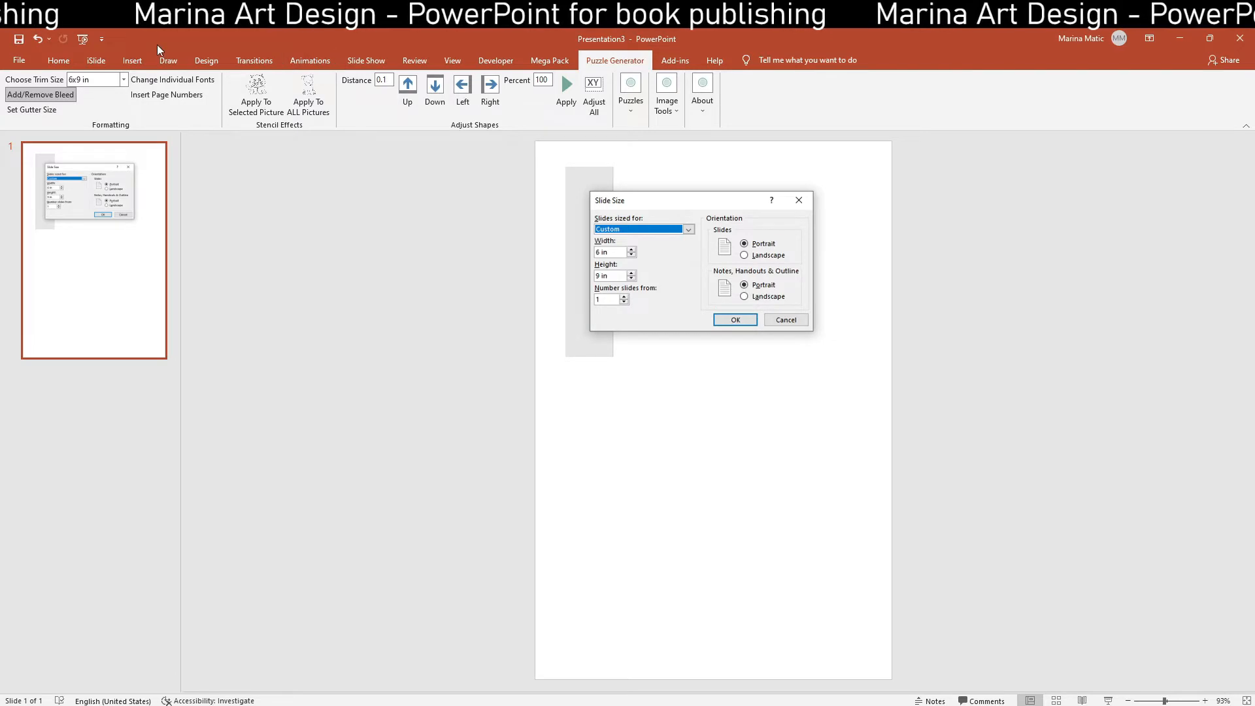
Compare the custom slide width and height with bleed against the pasted screenshot, and leave the slide size settings unchanged
{"action": "left_click", "coordinate": [206, 60]}
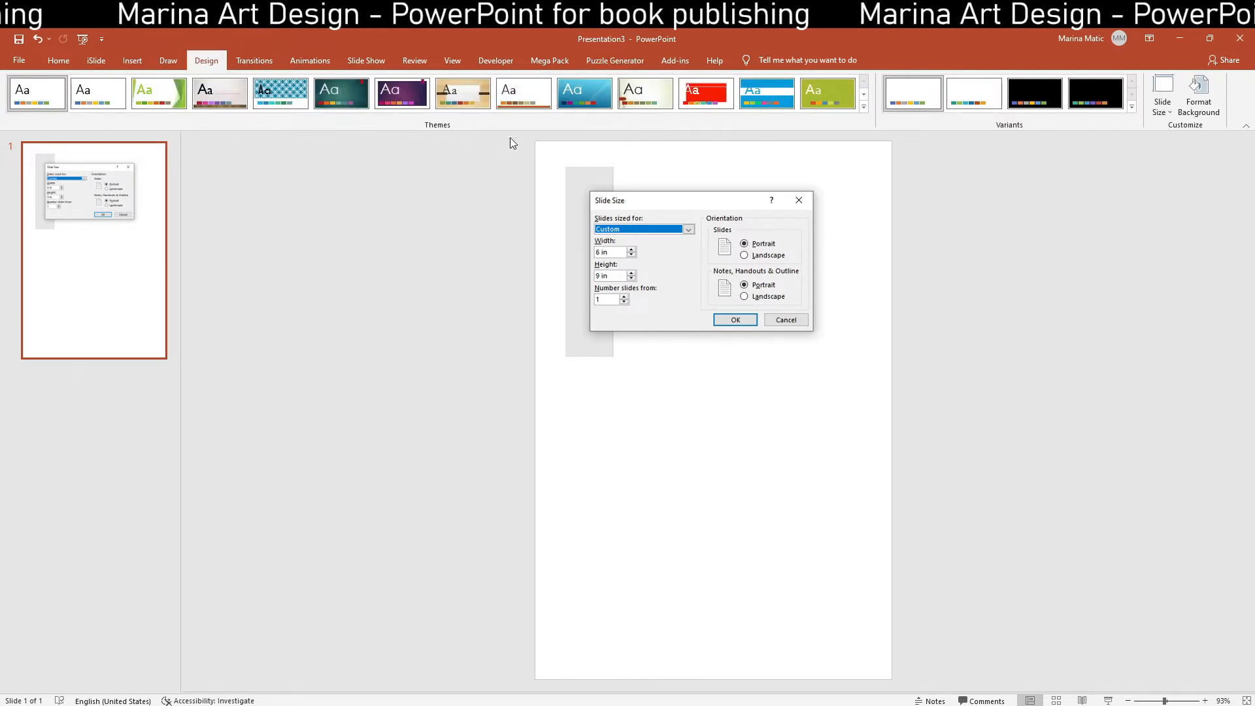
{"action": "left_click", "coordinate": [1163, 107]}
{"action": "left_click", "coordinate": [1173, 184]}
{"action": "left_click_drag", "start_coordinate": [547, 300], "coordinate": [624, 352]}
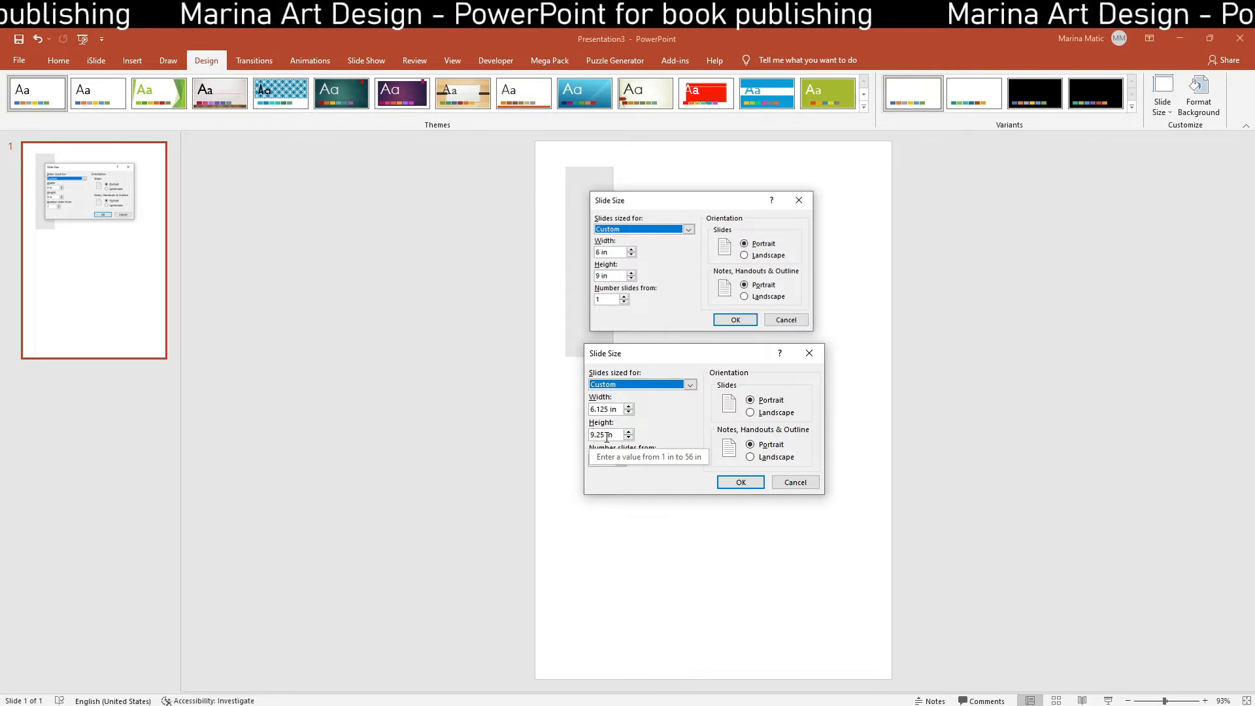
{"action": "left_click", "coordinate": [797, 485]}
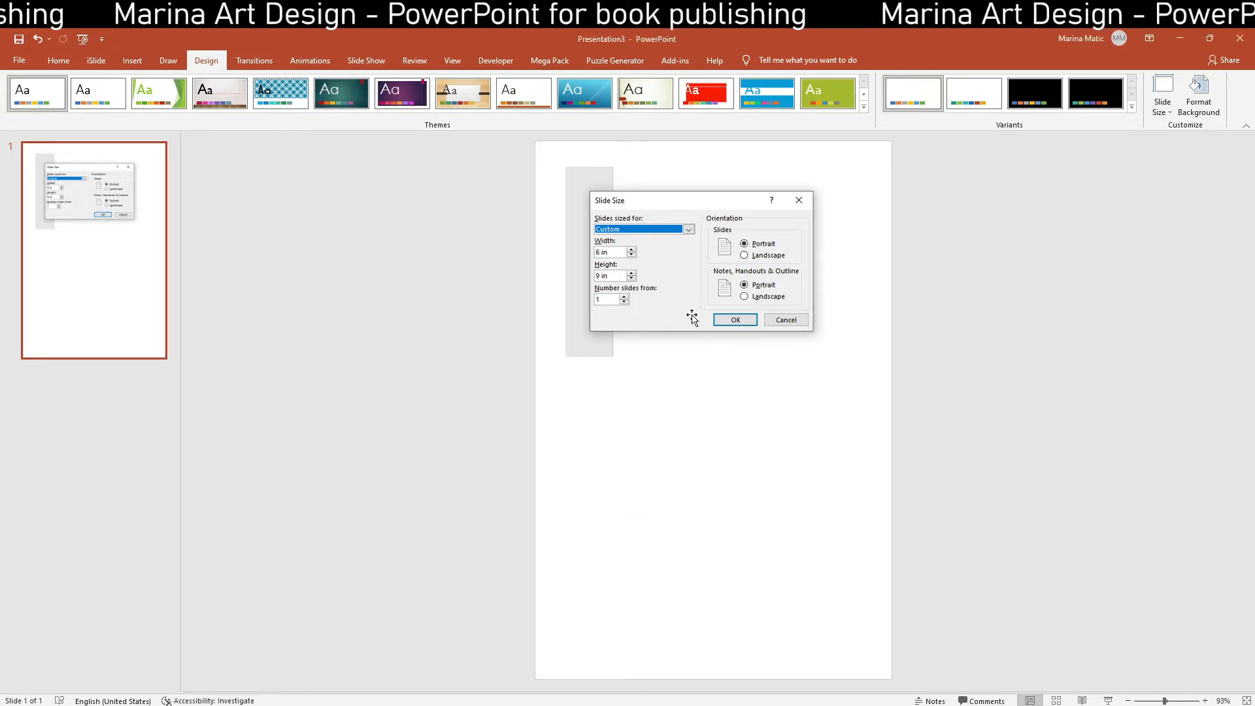
Shift the screenshot clear of the slide's upper edge and view Puzzle Generator's gutter size settings without applying a gutter
{"action": "left_click_drag", "start_coordinate": [688, 223], "coordinate": [707, 254]}
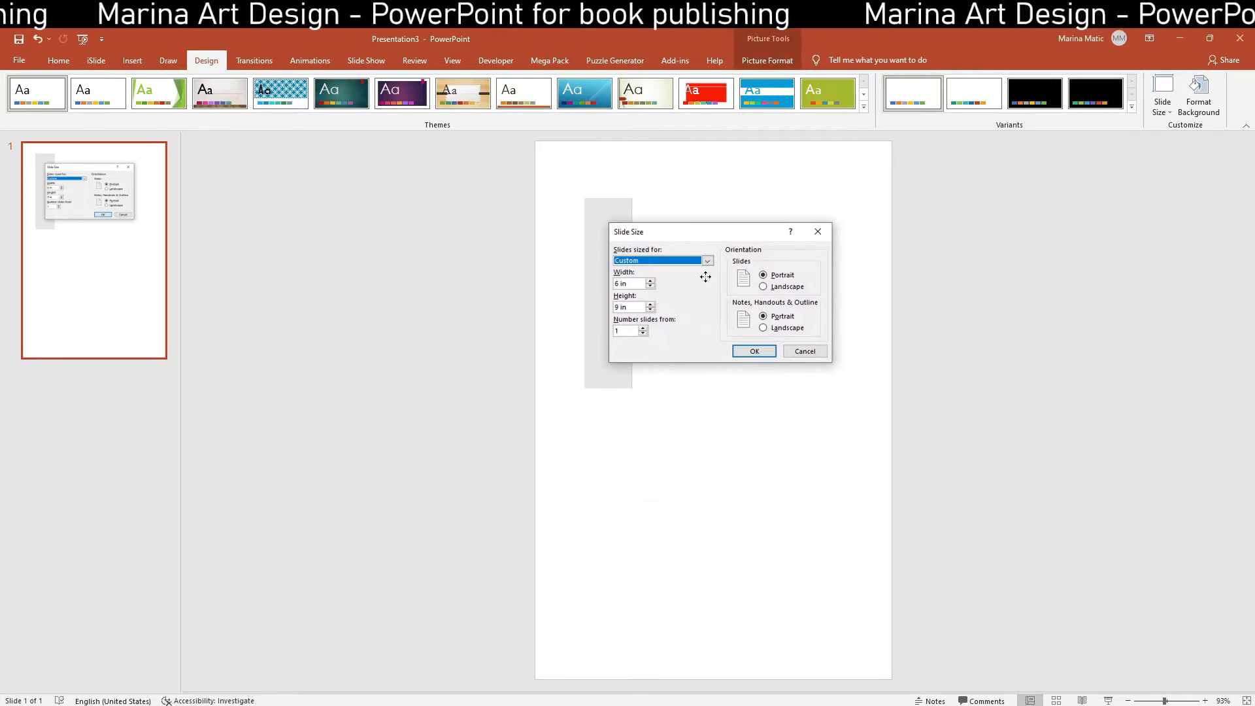
{"action": "left_click", "coordinate": [612, 59]}
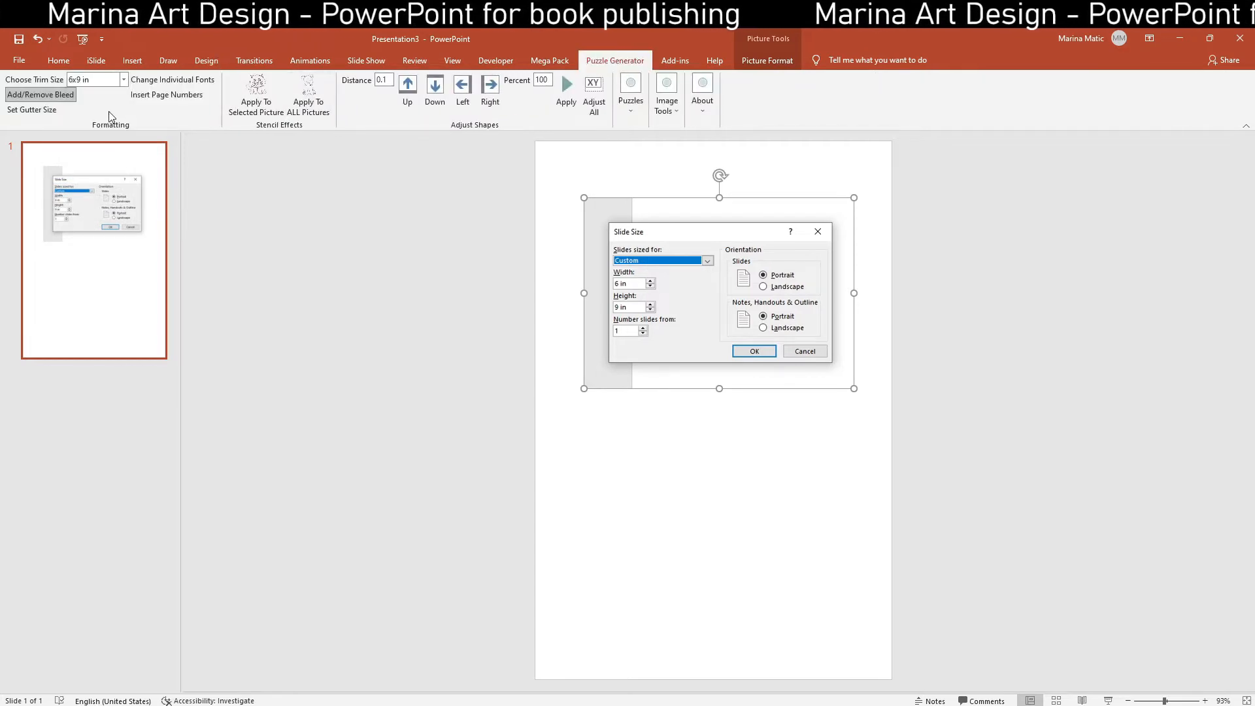
{"action": "left_click", "coordinate": [37, 110]}
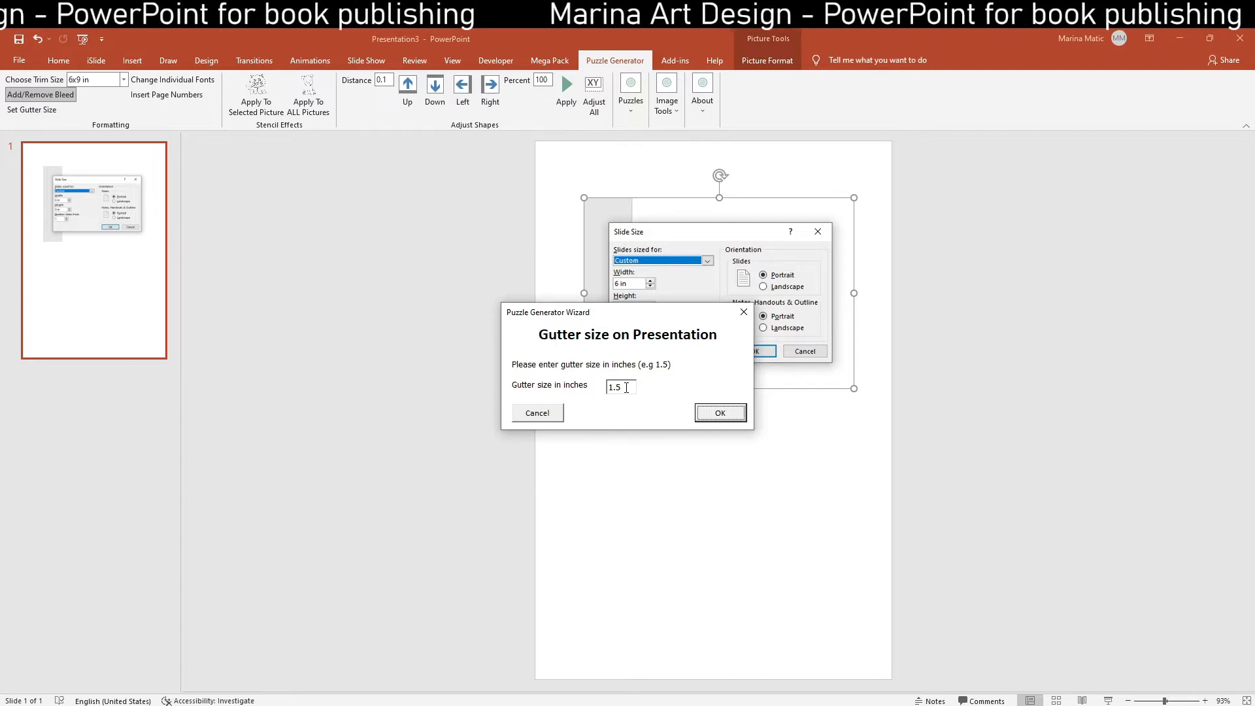
{"action": "left_click", "coordinate": [548, 419]}
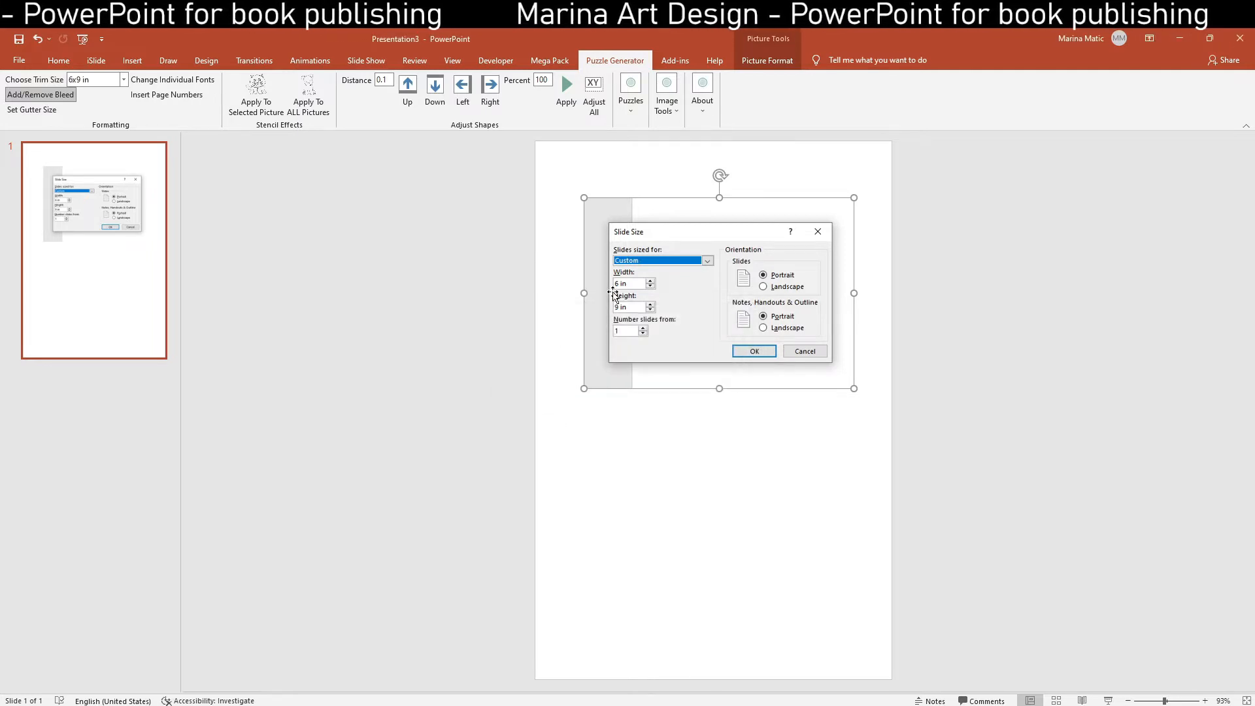
Center the screenshot horizontally on slide 1, duplicate the slide, and move the copy's screenshot toward the left edge of slide 2
{"action": "left_click_drag", "start_coordinate": [663, 274], "coordinate": [619, 270]}
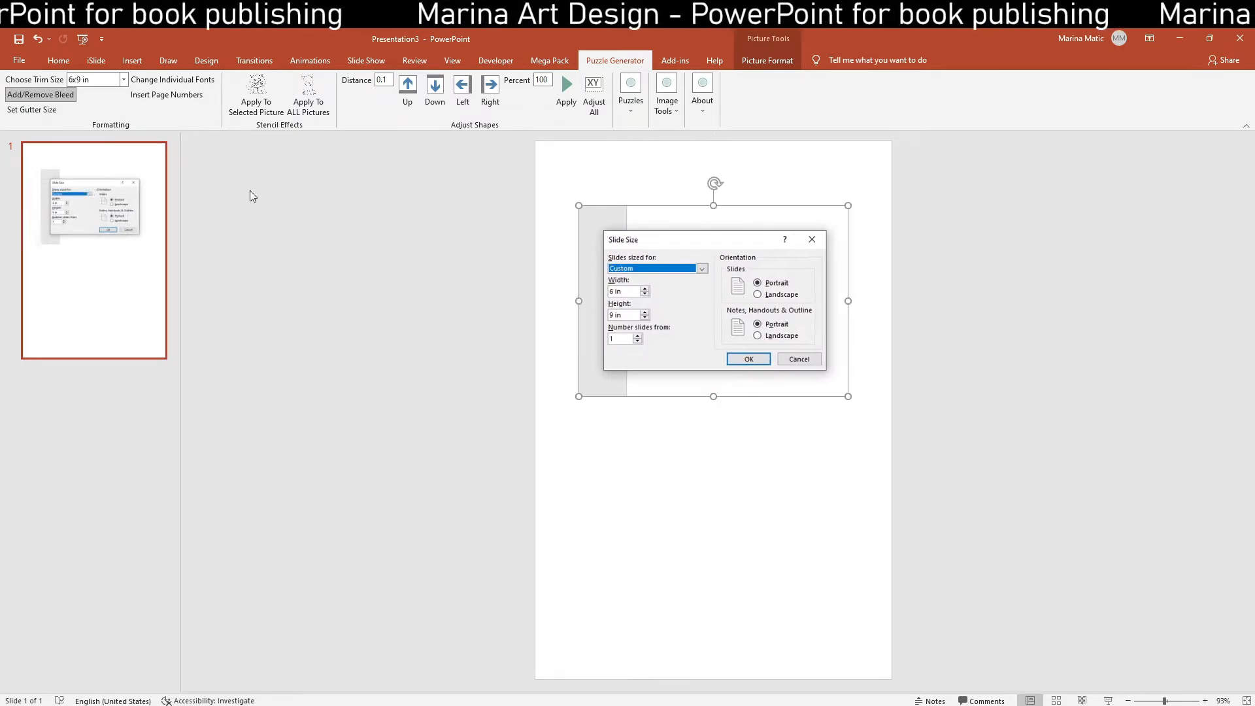
{"action": "right_click", "coordinate": [124, 202]}
{"action": "left_click", "coordinate": [160, 292]}
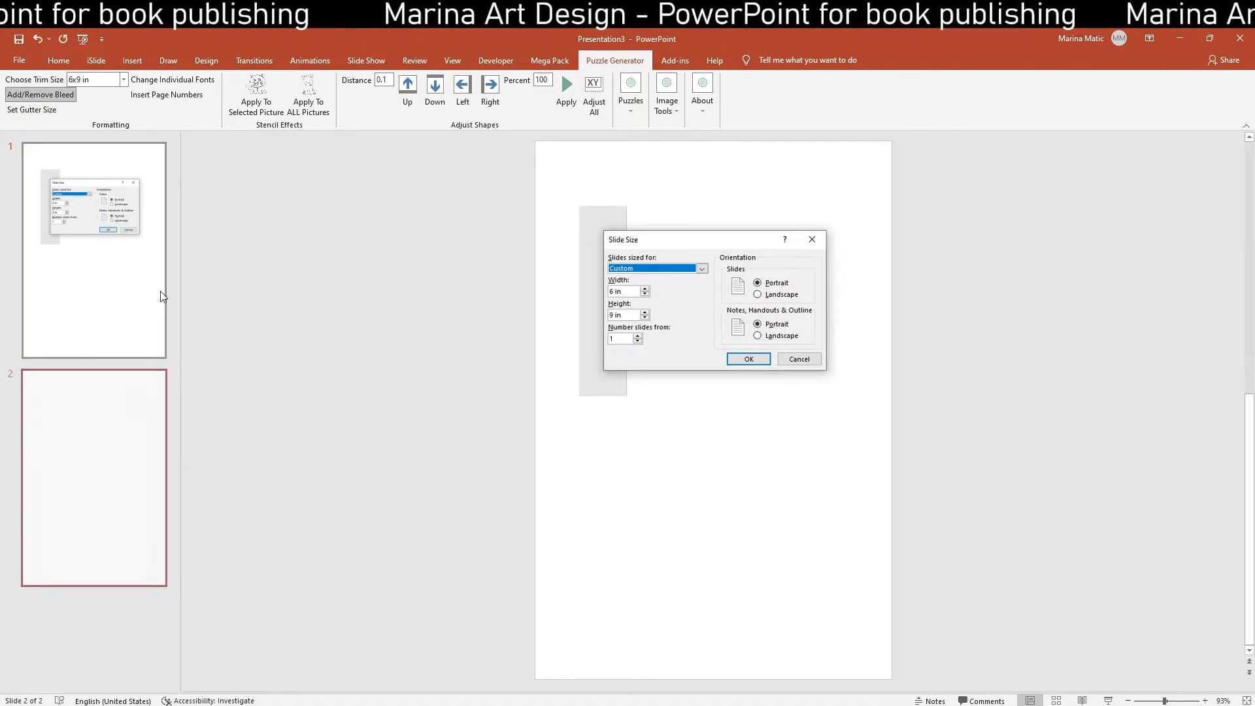
{"action": "left_click", "coordinate": [617, 345]}
{"action": "left_click_drag", "start_coordinate": [618, 345], "coordinate": [596, 350]}
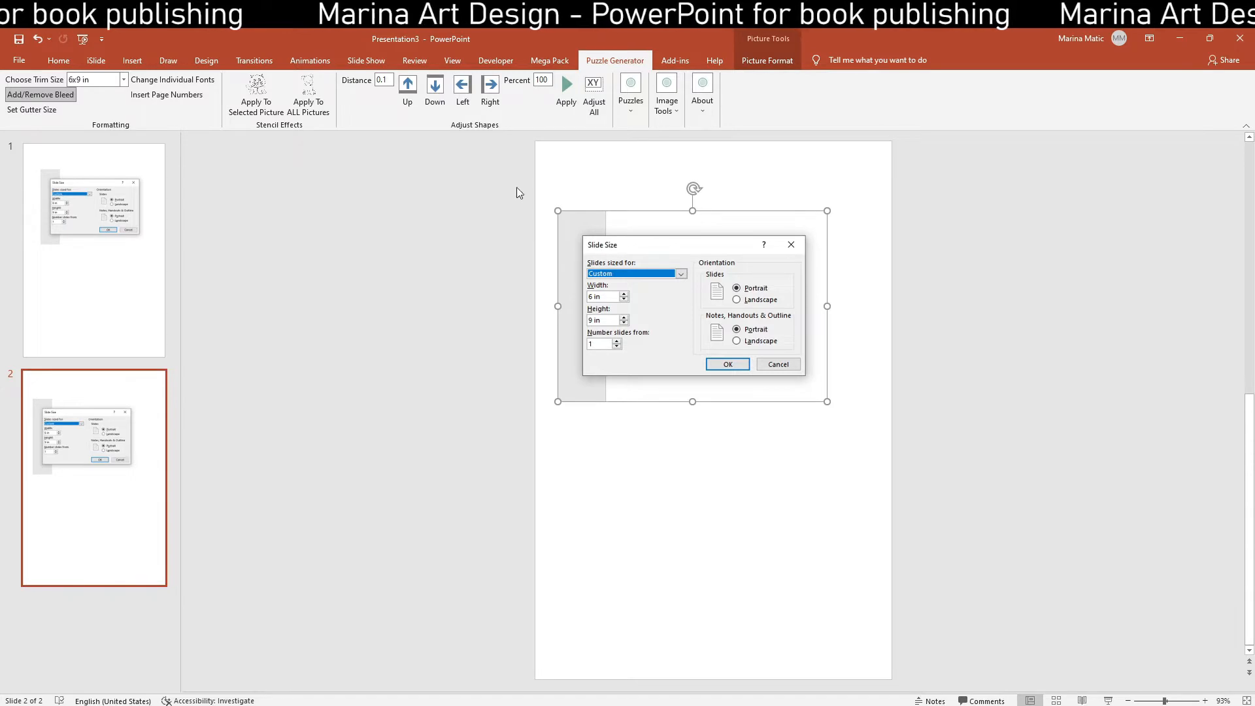
Duplicate slide 2 and move the screenshot on slide 3 toward the slide's right edge
{"action": "left_click", "coordinate": [142, 400]}
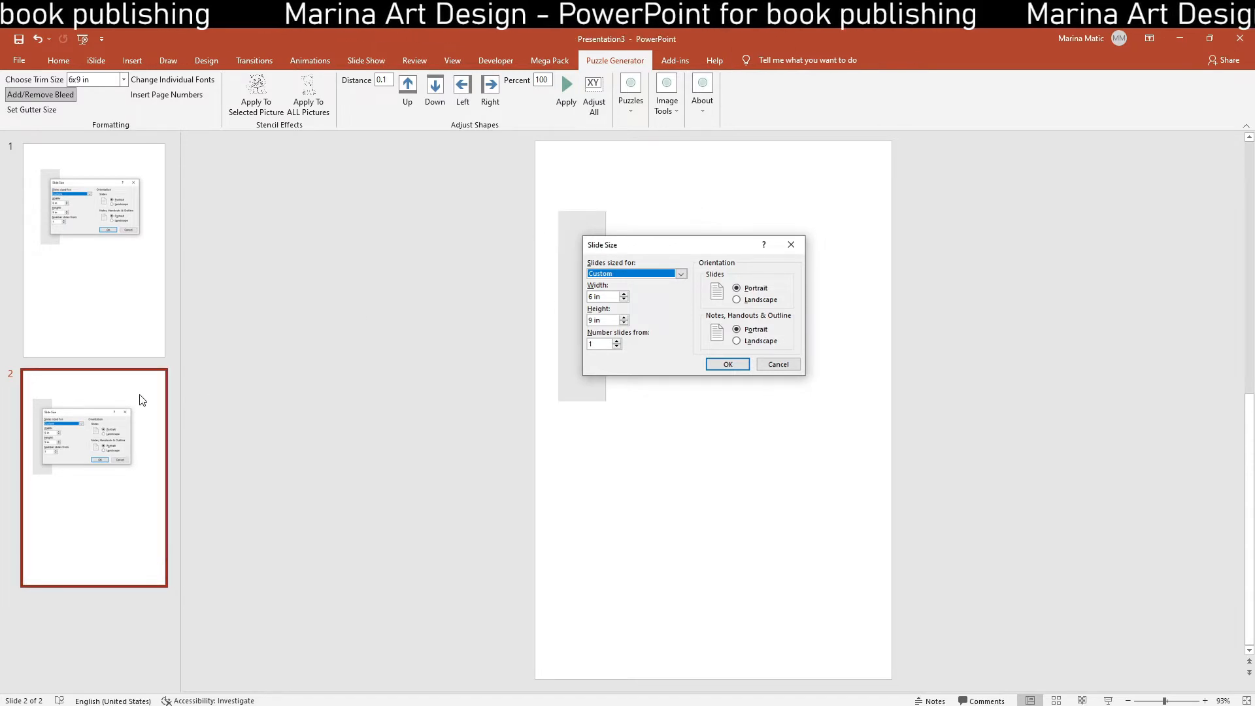
{"action": "key", "text": "ctrl+d"}
{"action": "left_click_drag", "start_coordinate": [628, 309], "coordinate": [683, 311]}
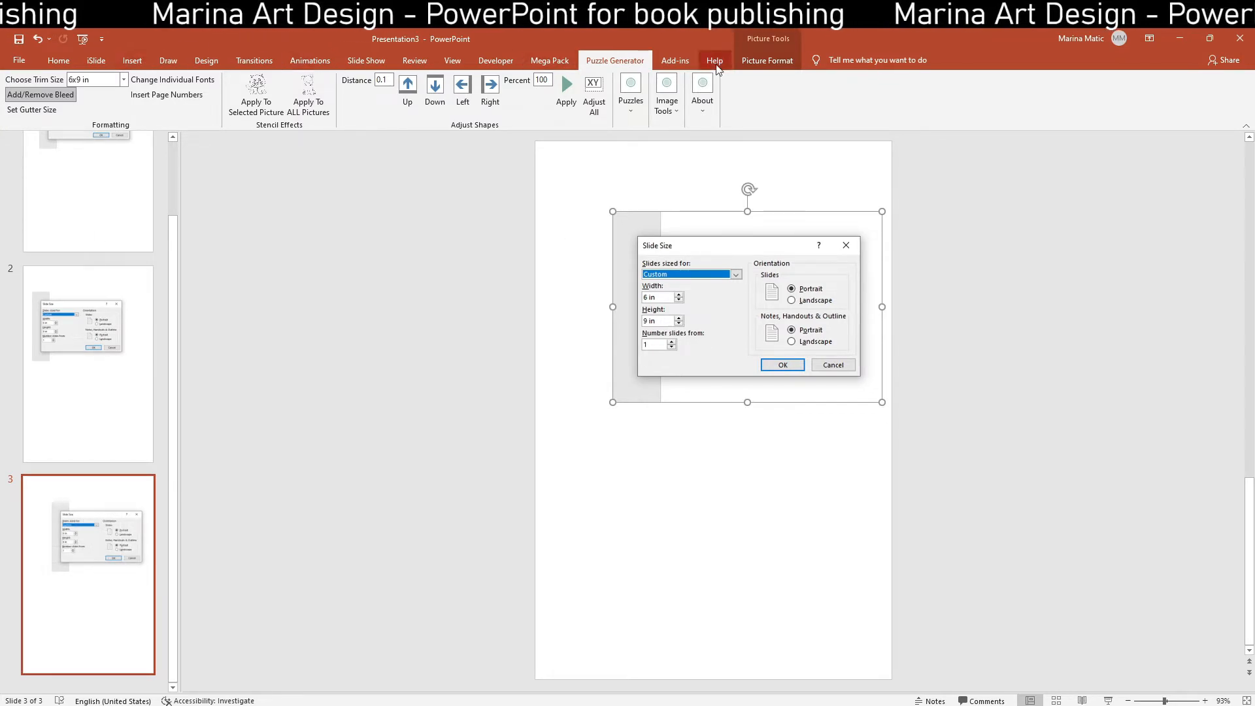
Apply a thin black frame picture style to the screenshot on slide 3 and a thick black frame to those on slides 2 and 1
{"action": "left_click", "coordinate": [767, 60]}
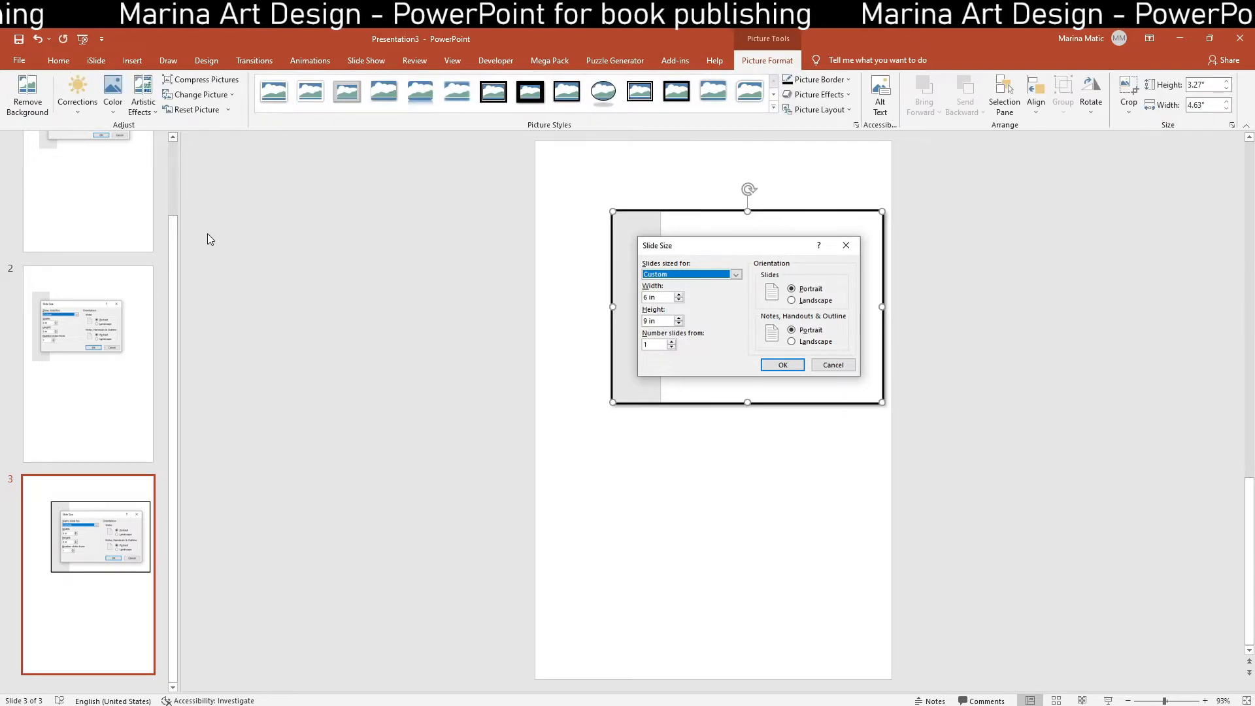
{"action": "left_click", "coordinate": [118, 356]}
{"action": "left_click", "coordinate": [631, 294]}
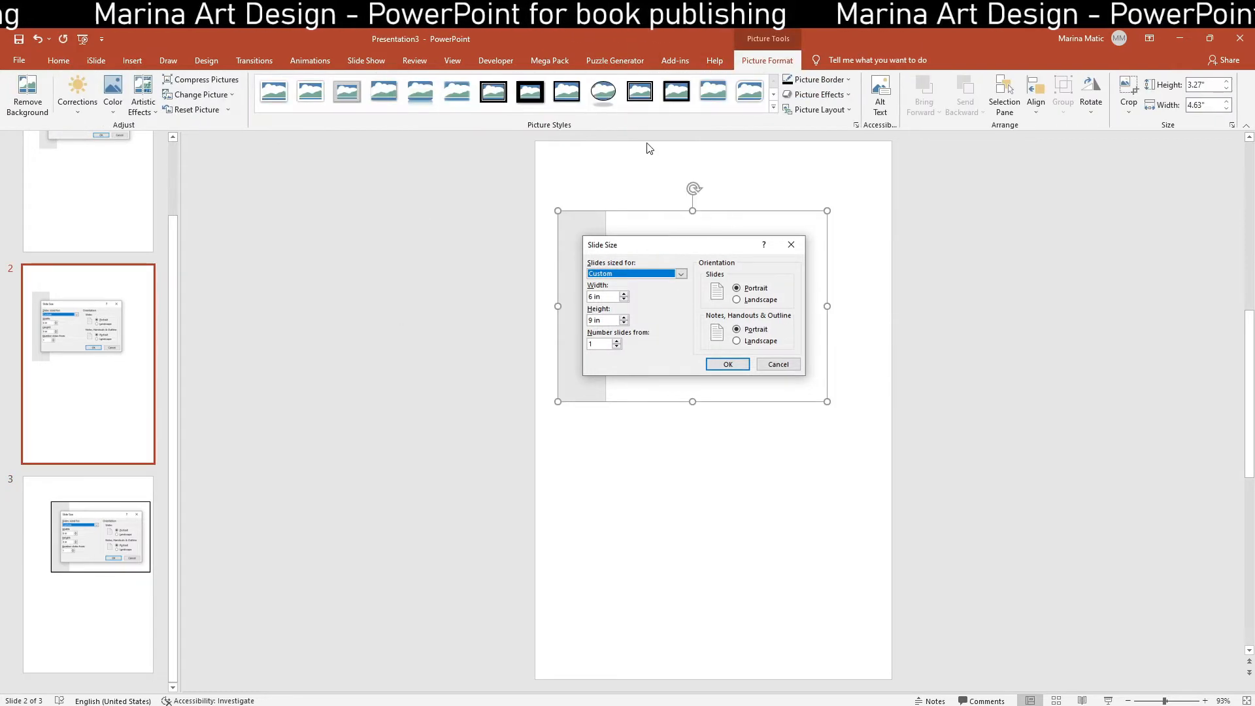
{"action": "left_click", "coordinate": [673, 92]}
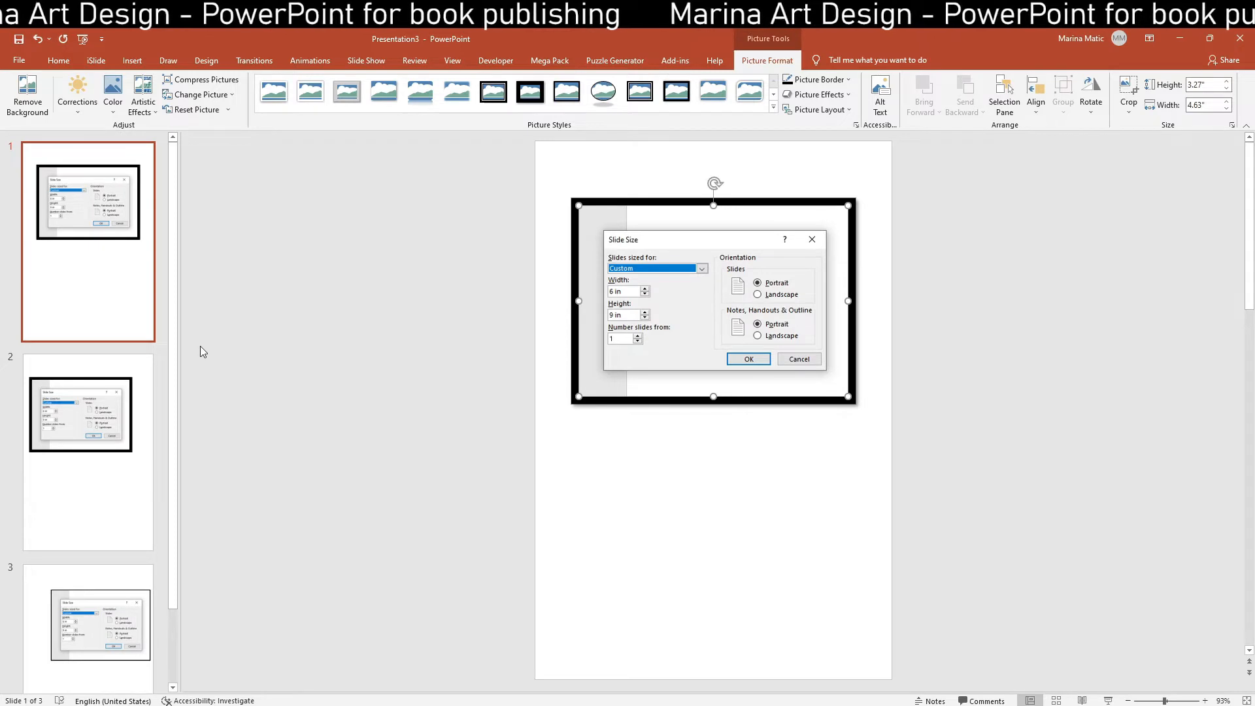
Set the presentation's gutter size to 0.5 inches with Puzzle Generator
{"action": "left_click", "coordinate": [128, 293]}
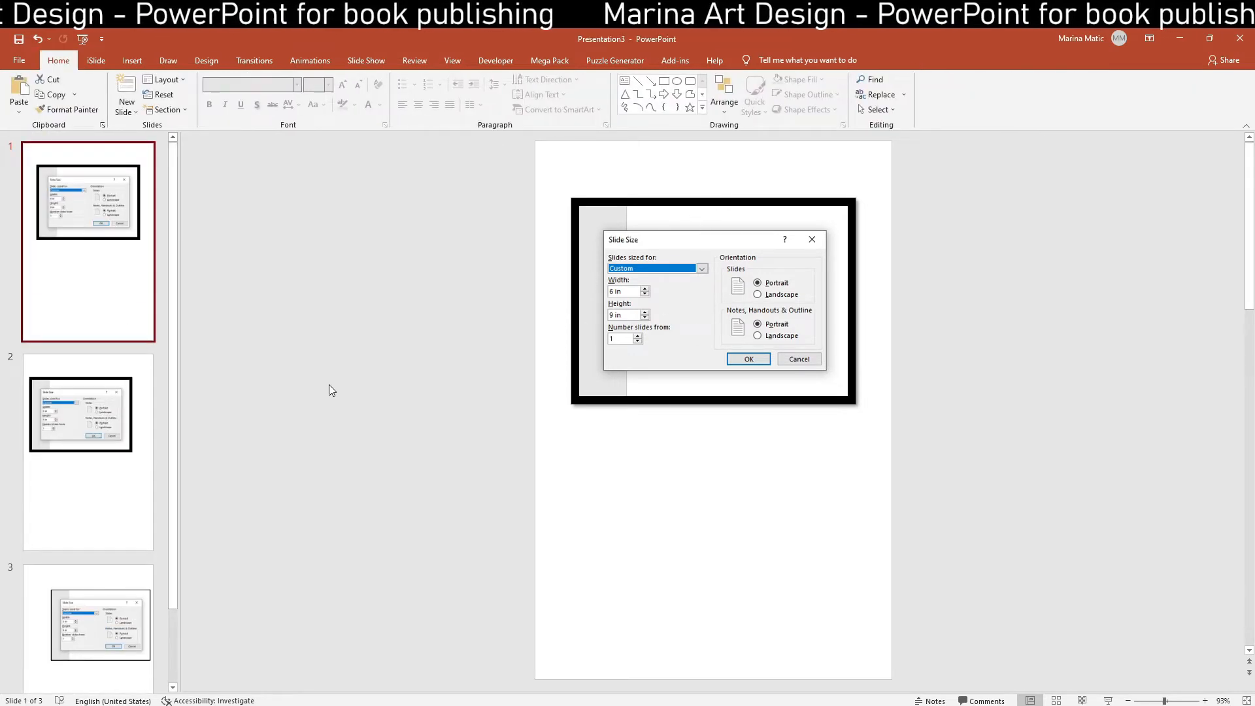
{"action": "left_click", "coordinate": [137, 405]}
{"action": "left_click", "coordinate": [112, 591]}
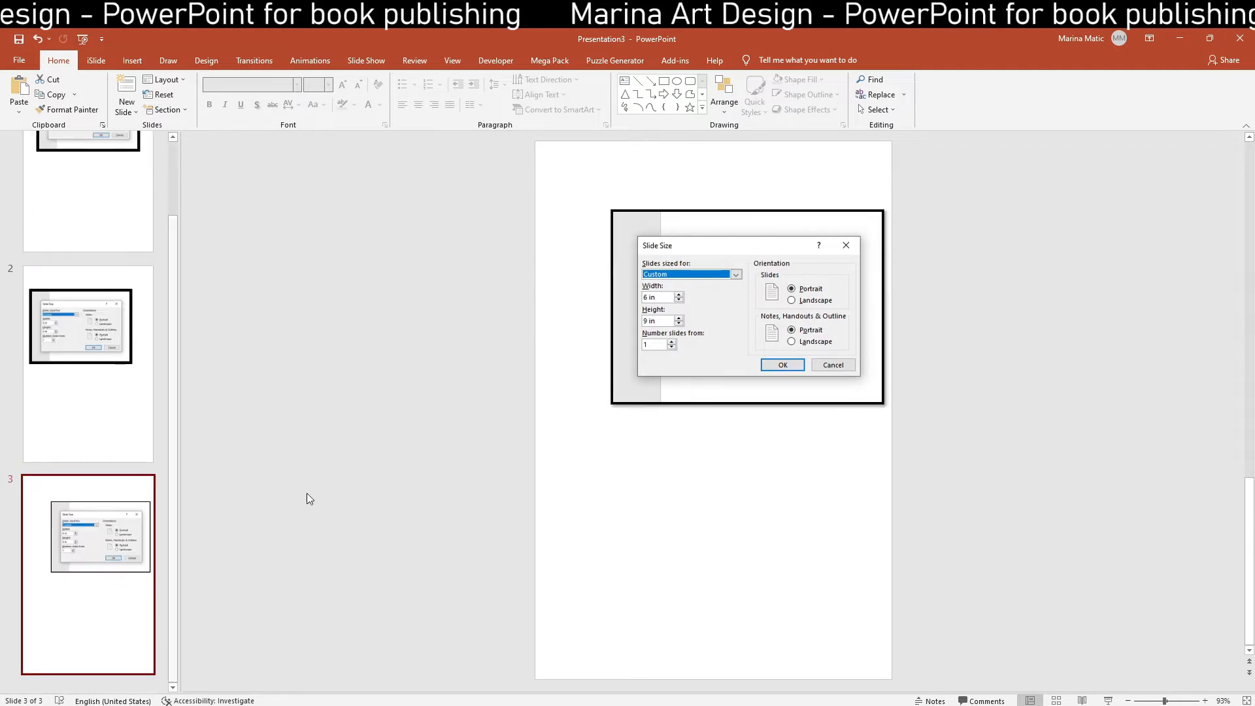
{"action": "scroll", "coordinate": [109, 283], "scroll_direction": "up", "scroll_amount": 3}
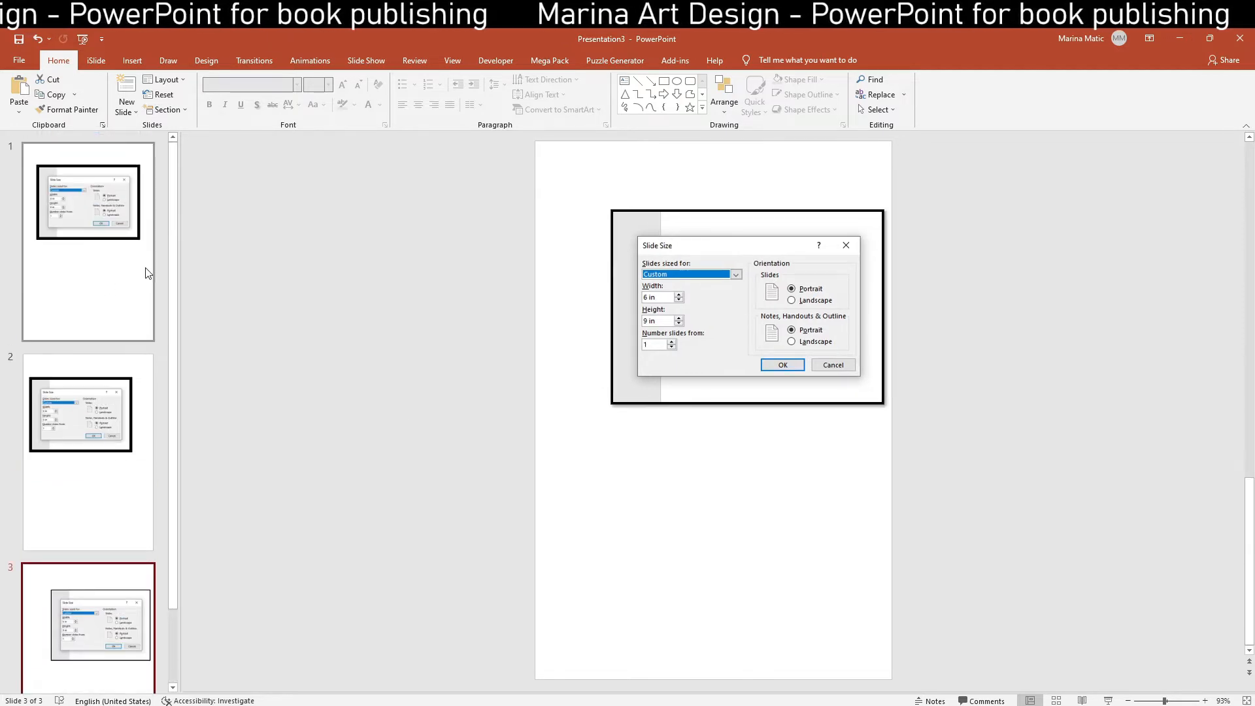
{"action": "left_click", "coordinate": [607, 60]}
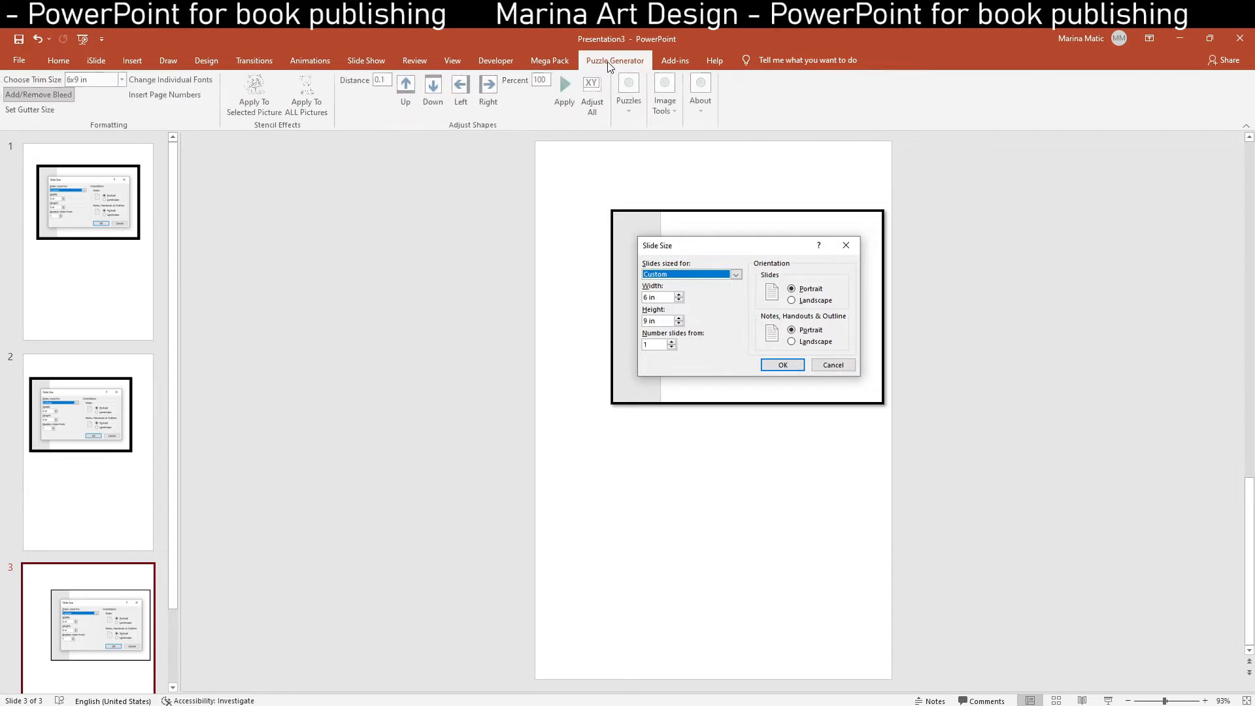
{"action": "left_click", "coordinate": [57, 113]}
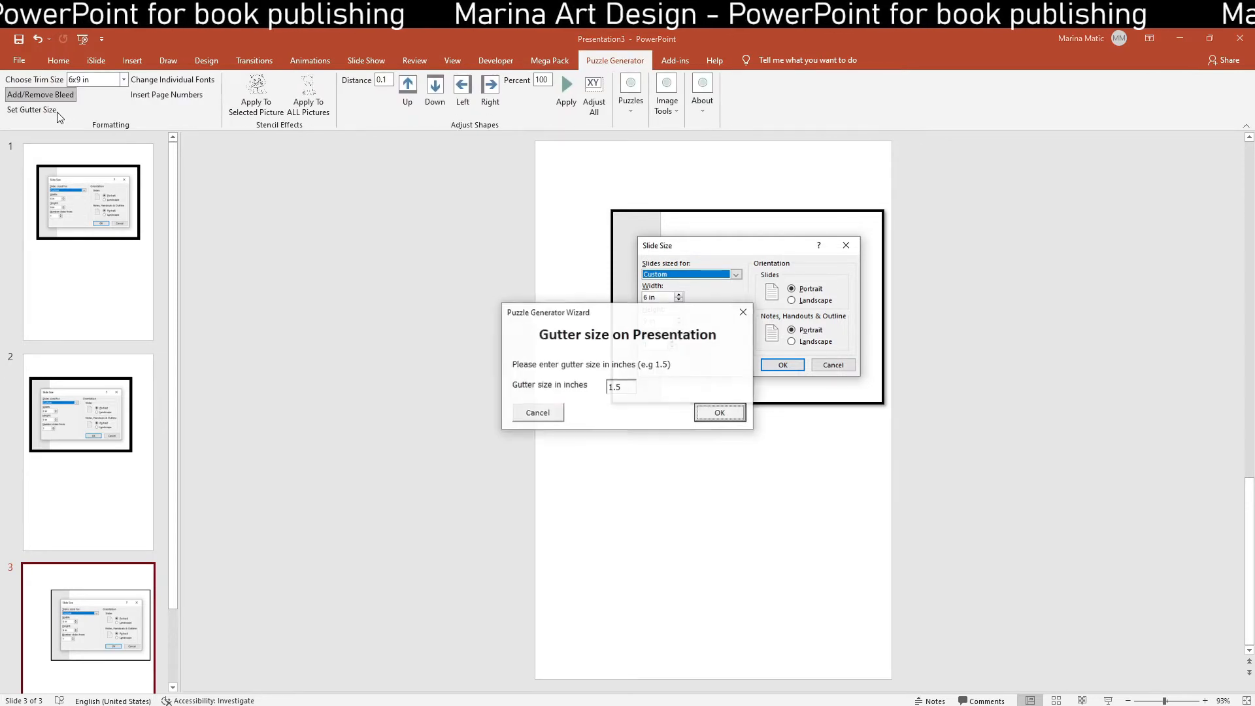
{"action": "double_click", "coordinate": [614, 387]}
{"action": "type", "text": "0"}
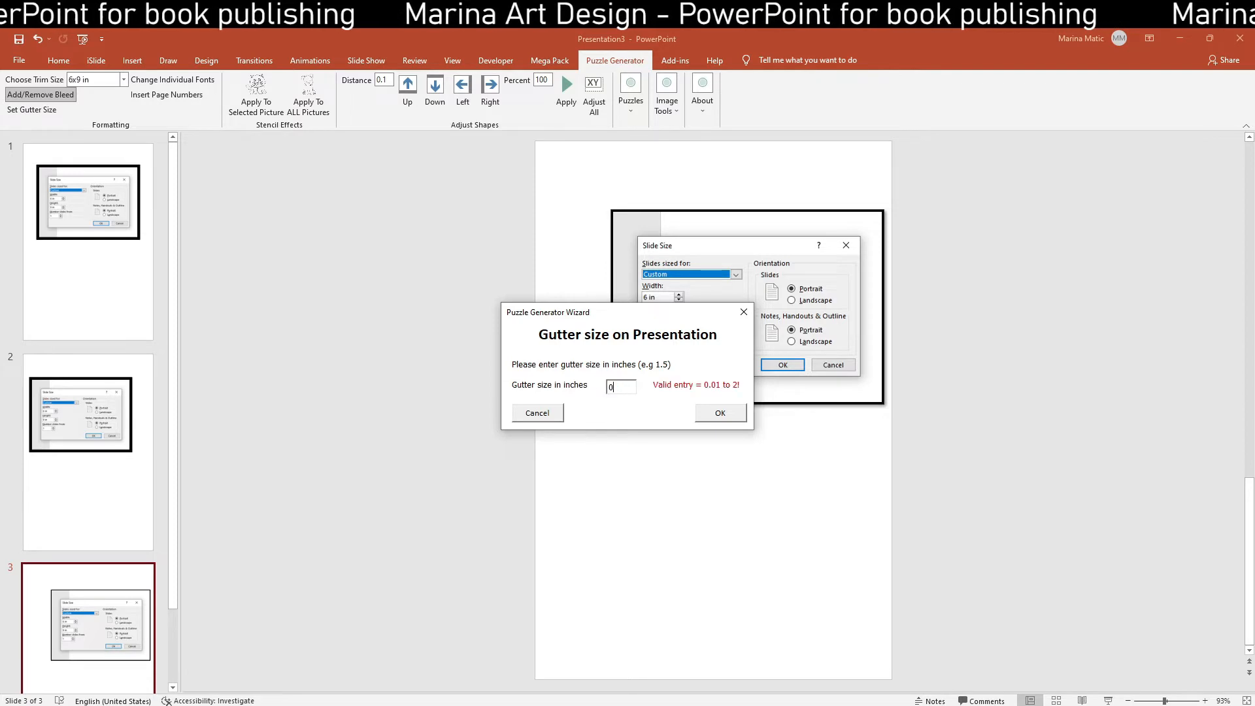
{"action": "type", "text": ".5"}
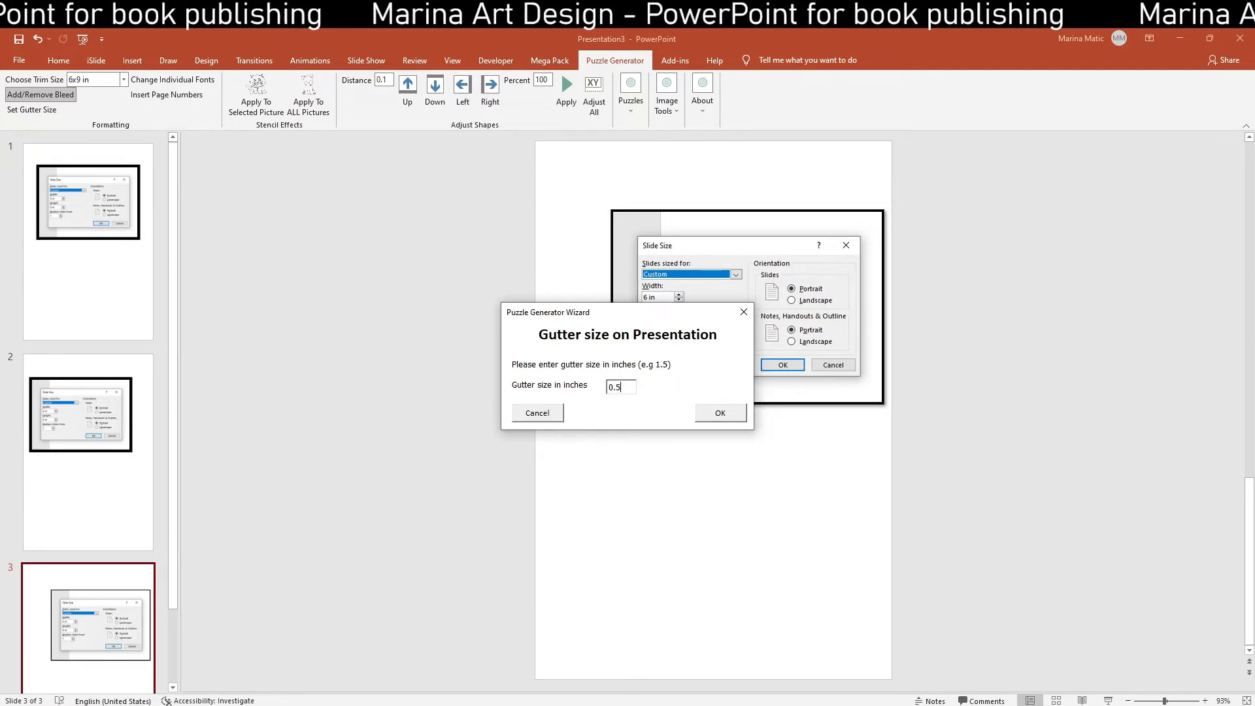
{"action": "left_click", "coordinate": [714, 414]}
{"action": "left_click", "coordinate": [720, 409]}
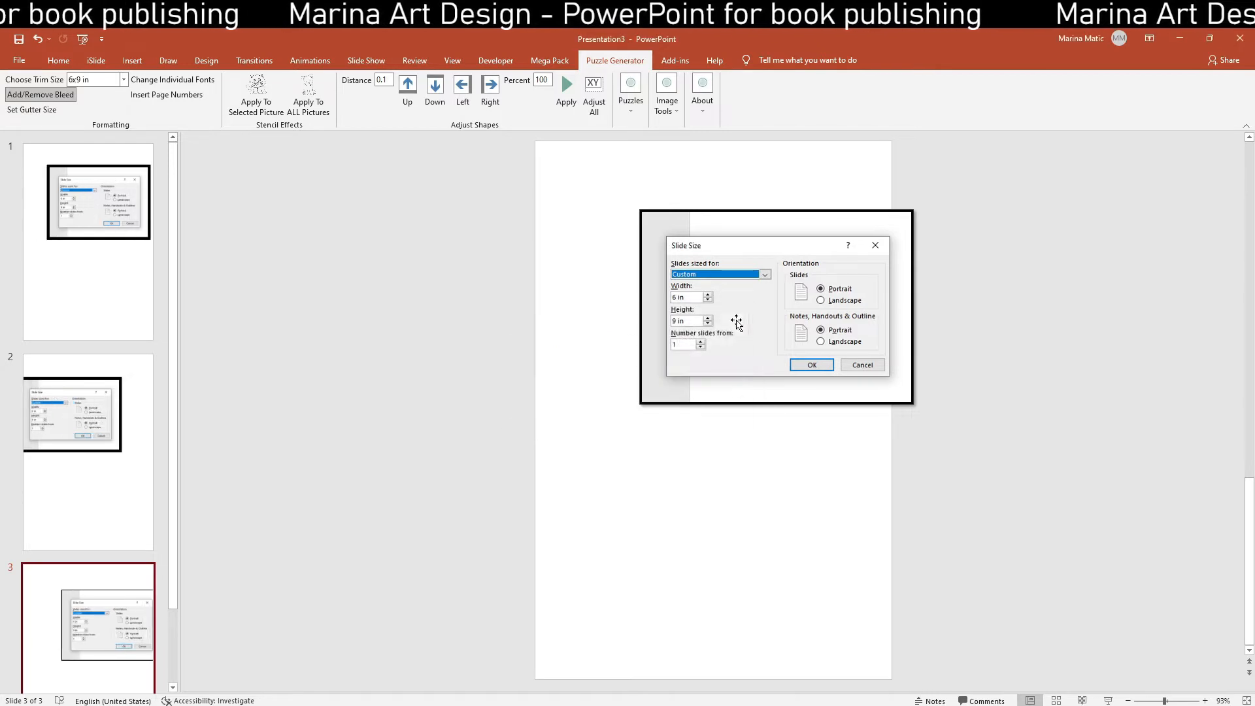
Examine how the gutter shifts the framed screenshots on slides 1, 2 and 3
{"action": "left_click", "coordinate": [138, 248]}
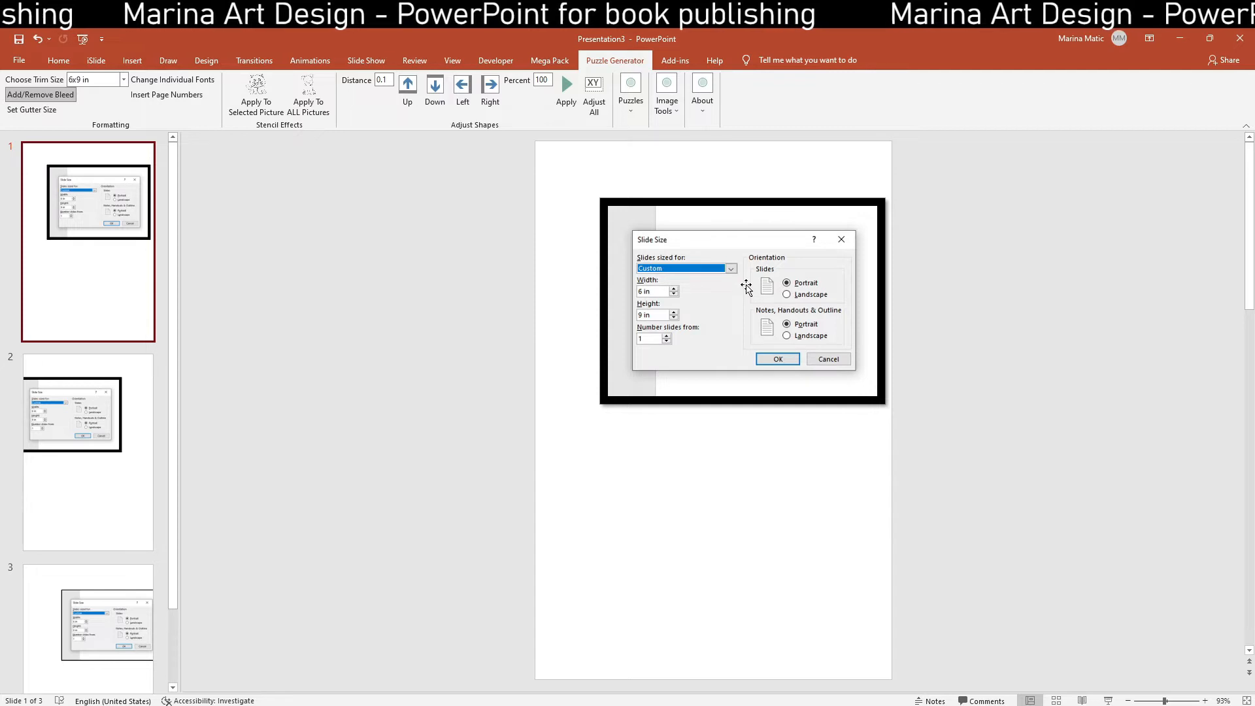
{"action": "key", "text": "Page_Down"}
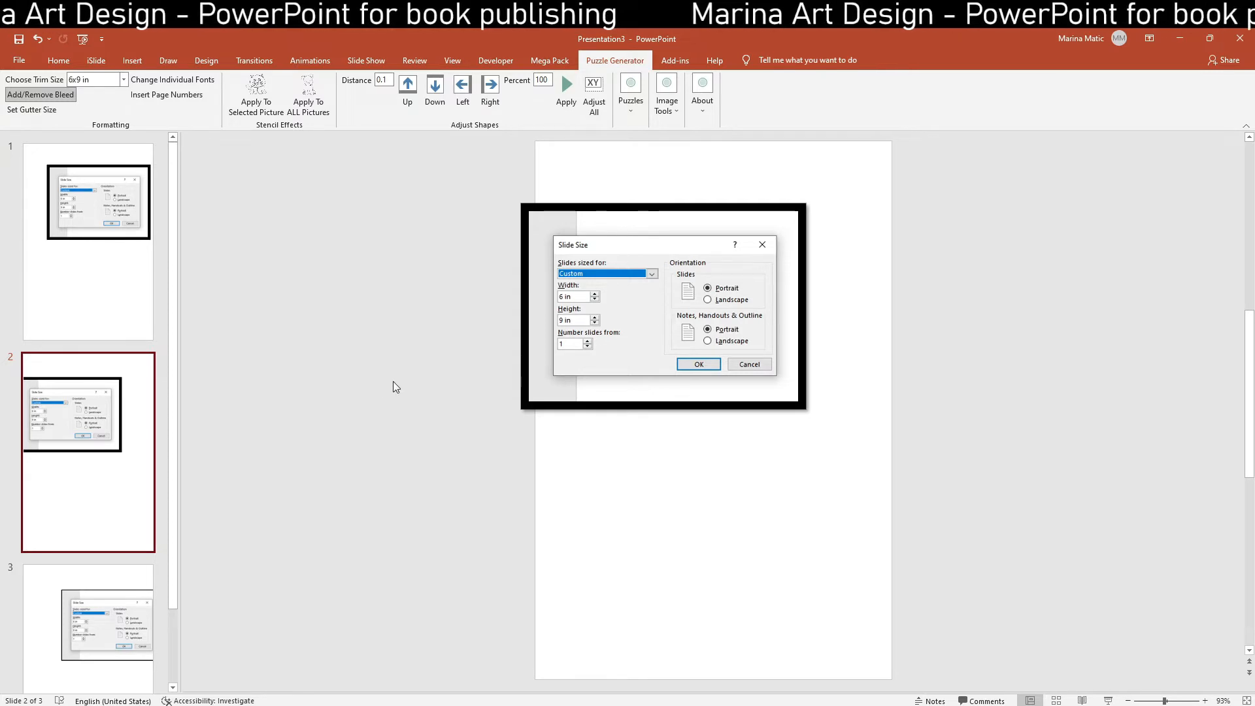
{"action": "left_click", "coordinate": [128, 585]}
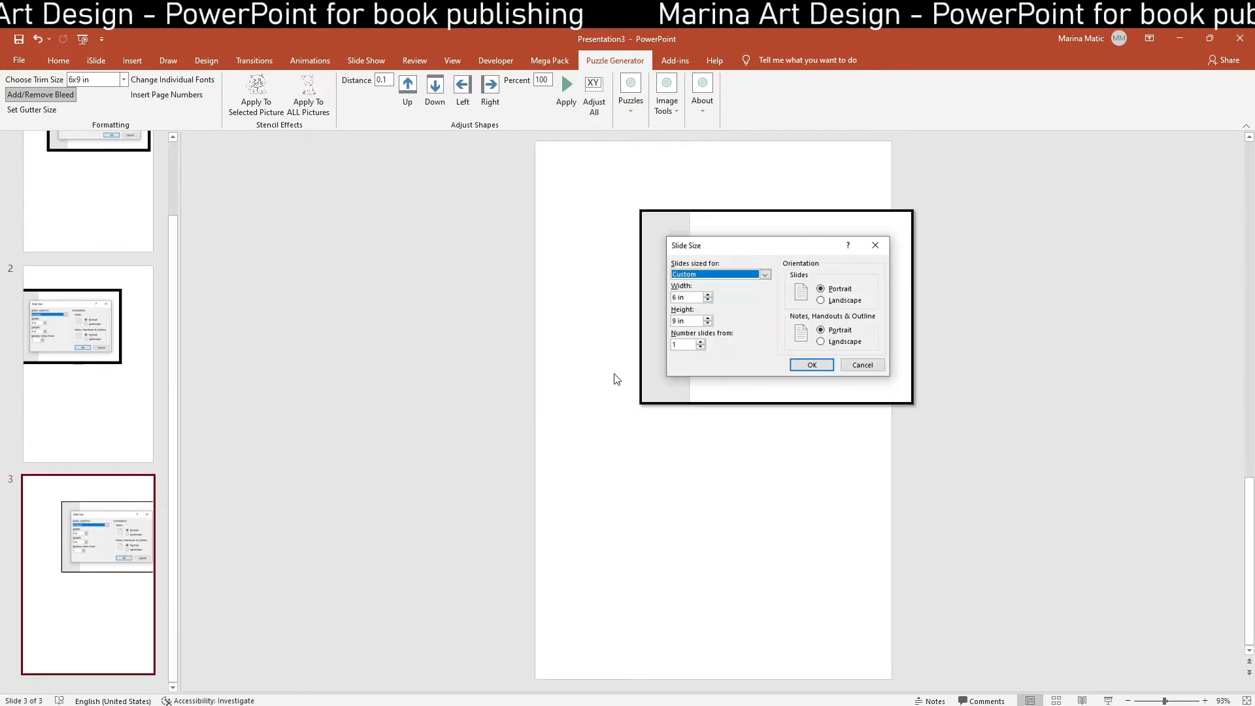
Try moving the framed screenshot on slide 3 back to the slide's center, and undo both that move and the gutter
{"action": "left_click", "coordinate": [797, 292]}
{"action": "left_click_drag", "start_coordinate": [797, 292], "coordinate": [734, 295]}
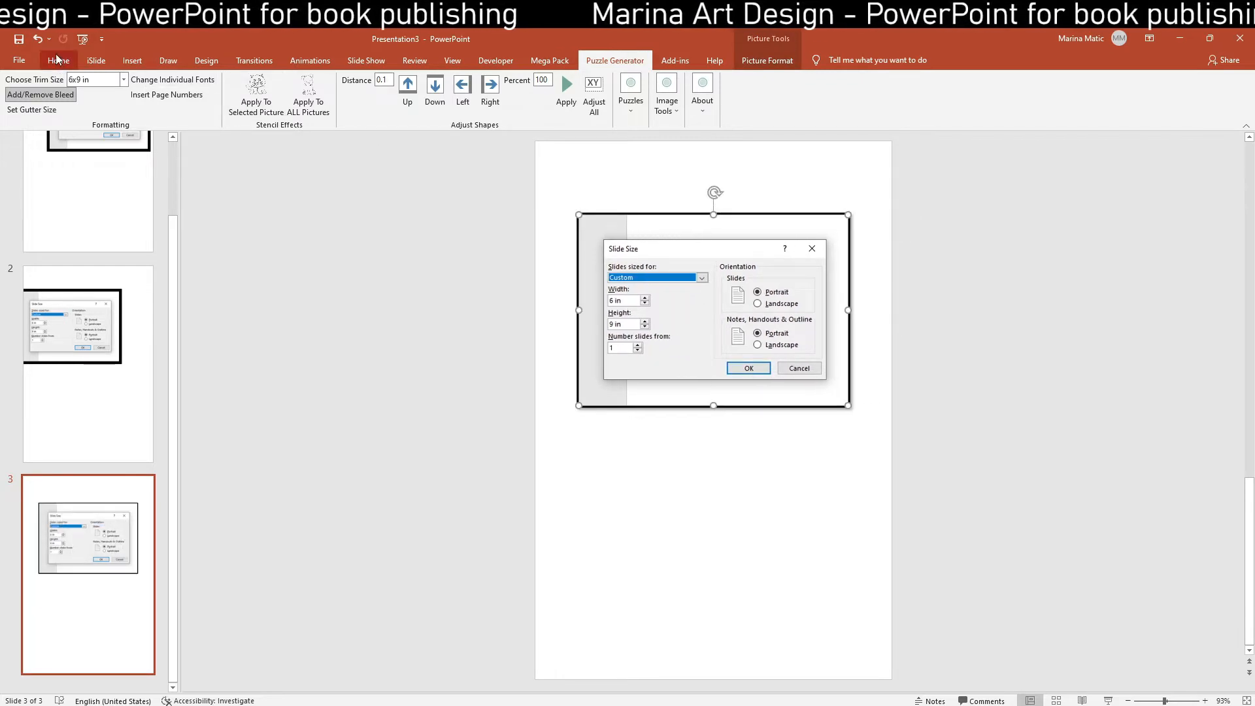
{"action": "left_click", "coordinate": [39, 40]}
{"action": "left_click", "coordinate": [39, 40]}
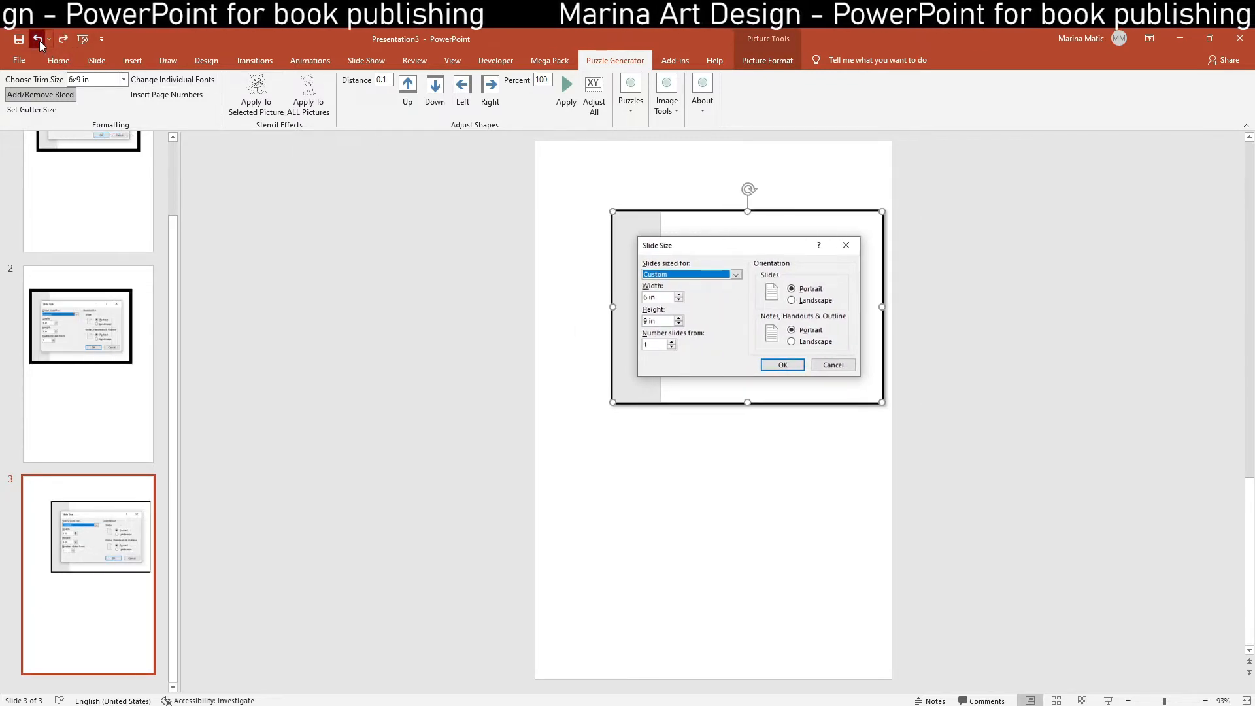
Center the framed screenshots horizontally on slides 2 and 3, keeping the frame style on slide 1
{"action": "left_click", "coordinate": [39, 40]}
{"action": "left_click", "coordinate": [61, 39]}
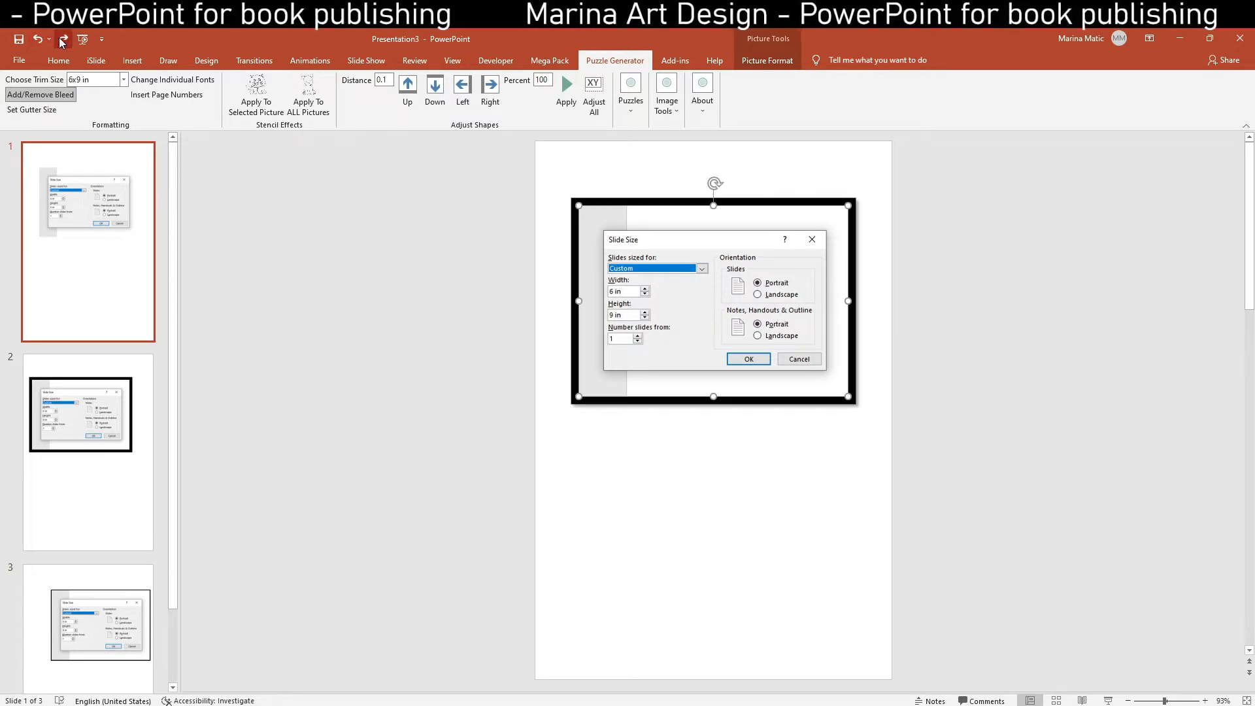
{"action": "left_click", "coordinate": [124, 392]}
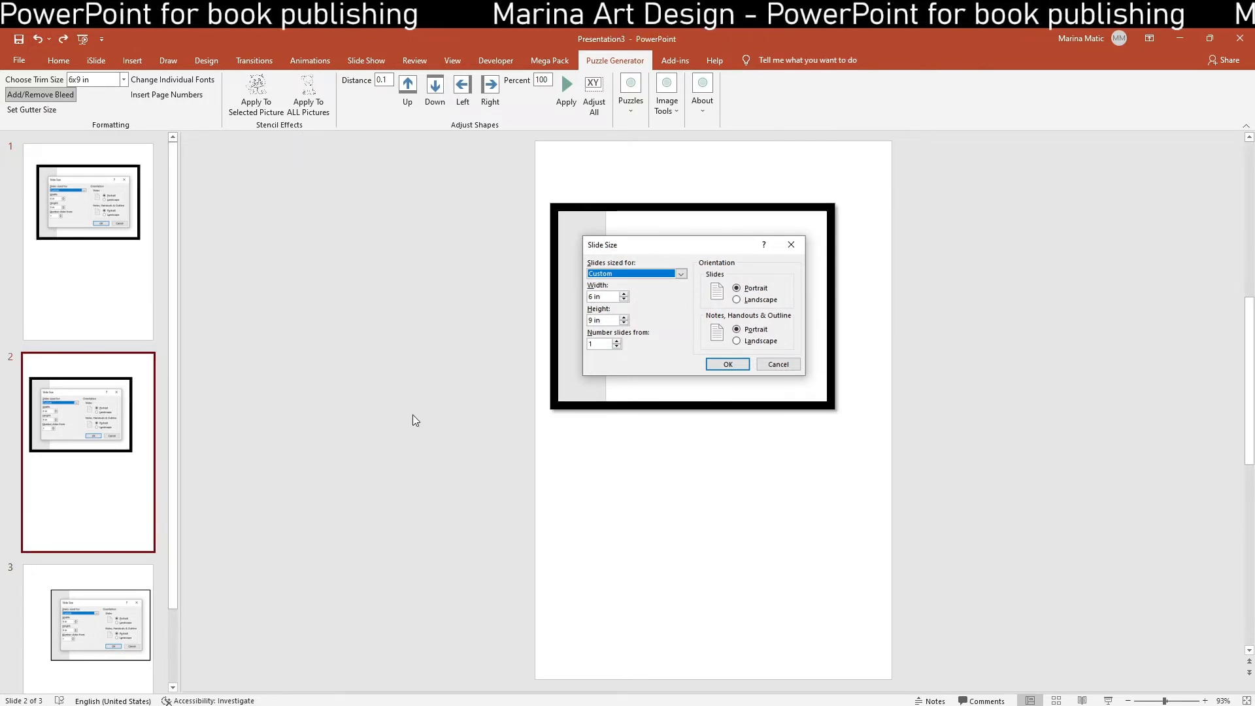
{"action": "left_click_drag", "start_coordinate": [668, 363], "coordinate": [668, 384]}
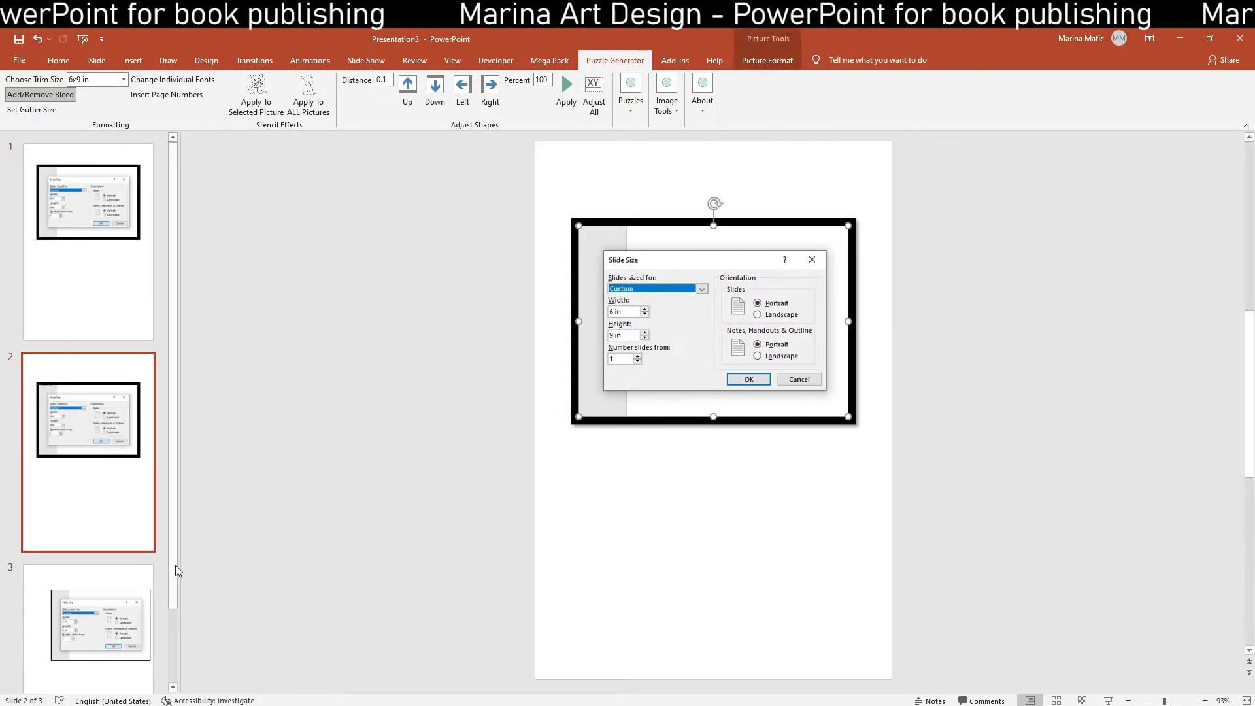
{"action": "left_click", "coordinate": [92, 620]}
{"action": "left_click_drag", "start_coordinate": [645, 389], "coordinate": [610, 424]}
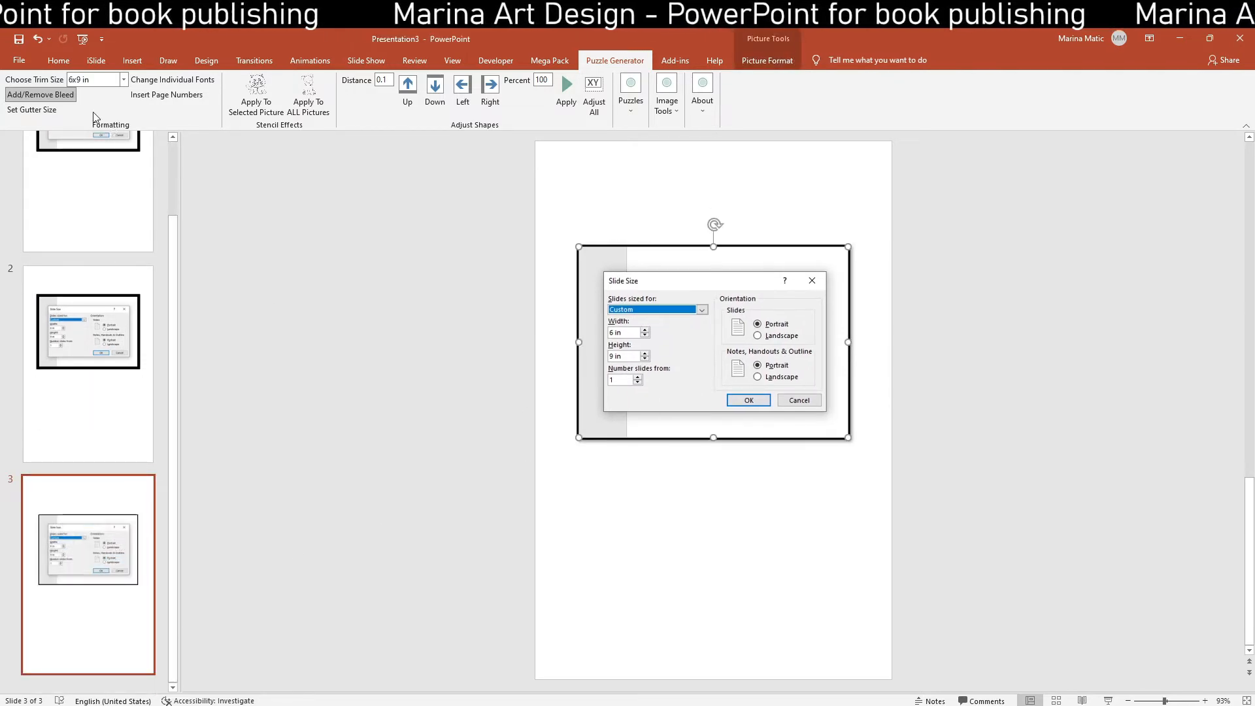
Set a 0.5 inch gutter for the whole presentation with Puzzle Generator and check the shifted screenshots on slides 1 and 2
{"action": "left_click", "coordinate": [31, 110]}
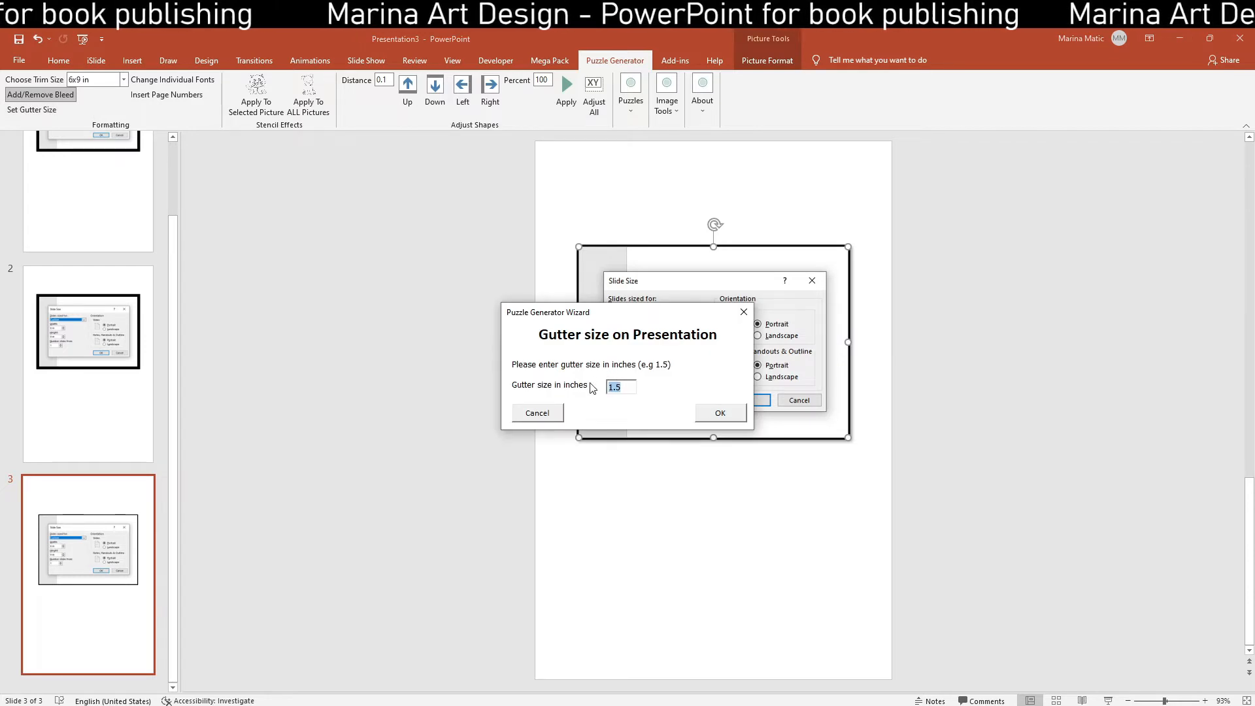
{"action": "type", "text": "0.5"}
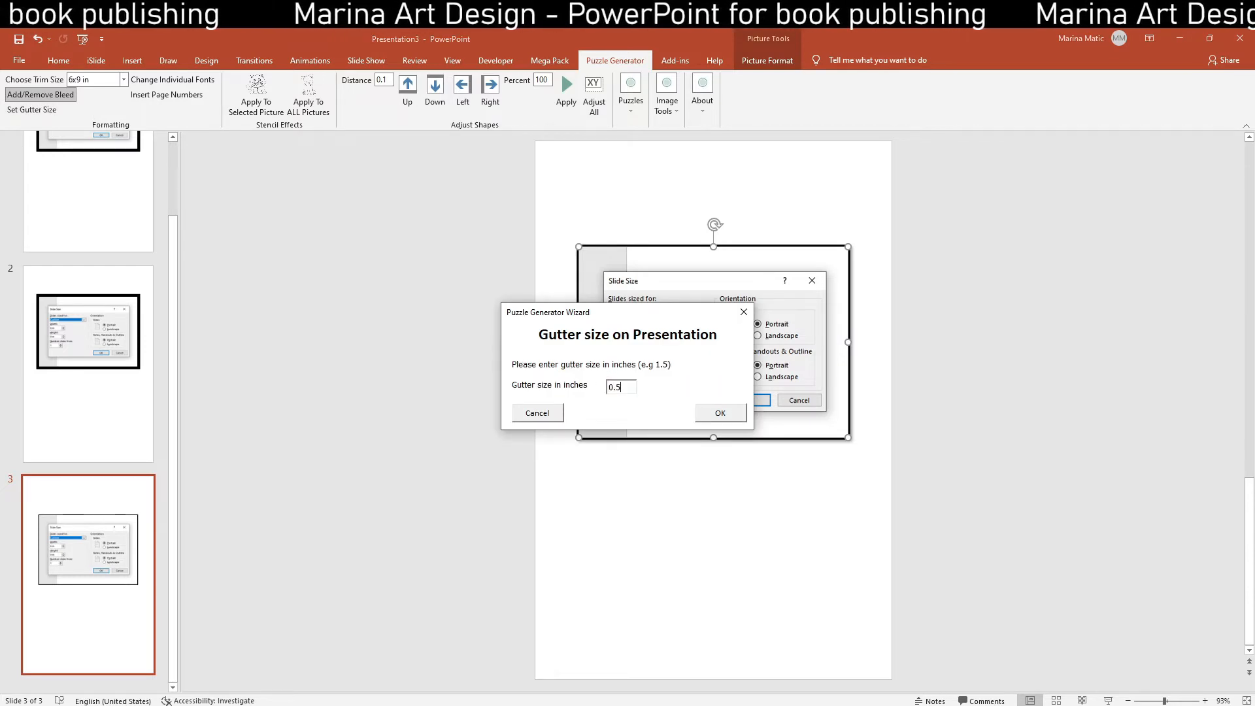
{"action": "left_click", "coordinate": [707, 414]}
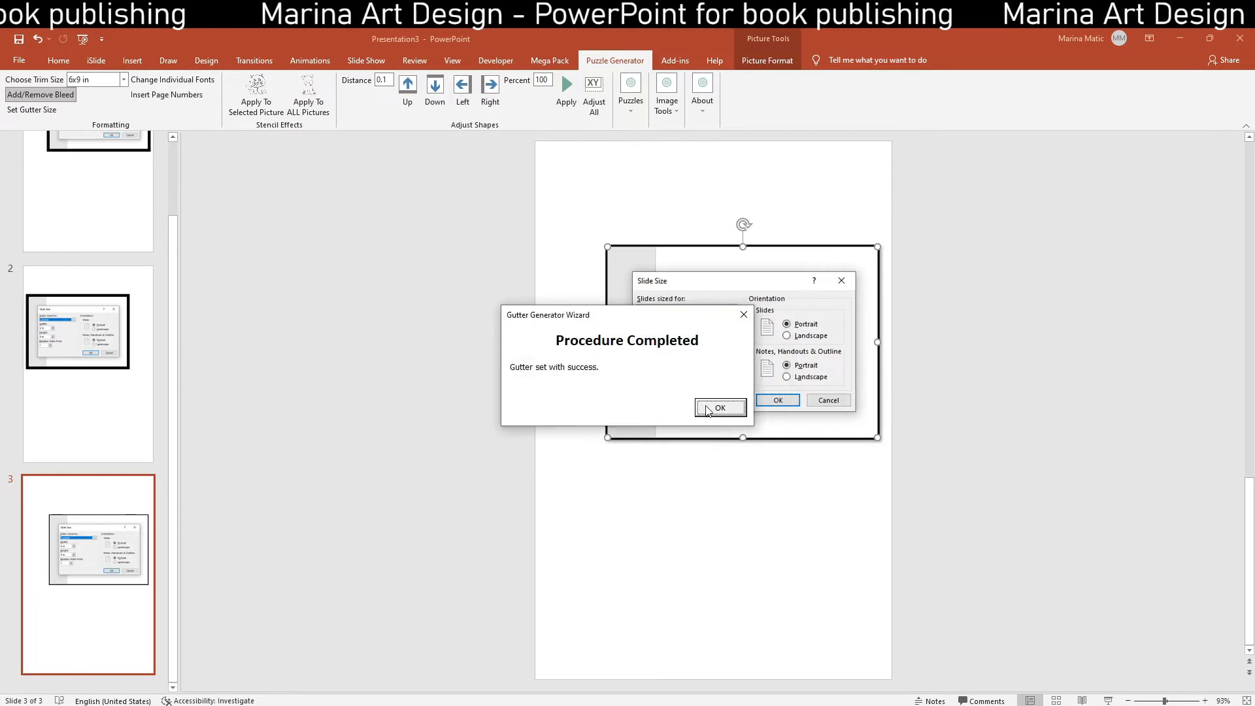
{"action": "left_click", "coordinate": [706, 408]}
{"action": "scroll", "coordinate": [151, 223], "scroll_direction": "up", "scroll_amount": 3}
{"action": "left_click", "coordinate": [135, 210]}
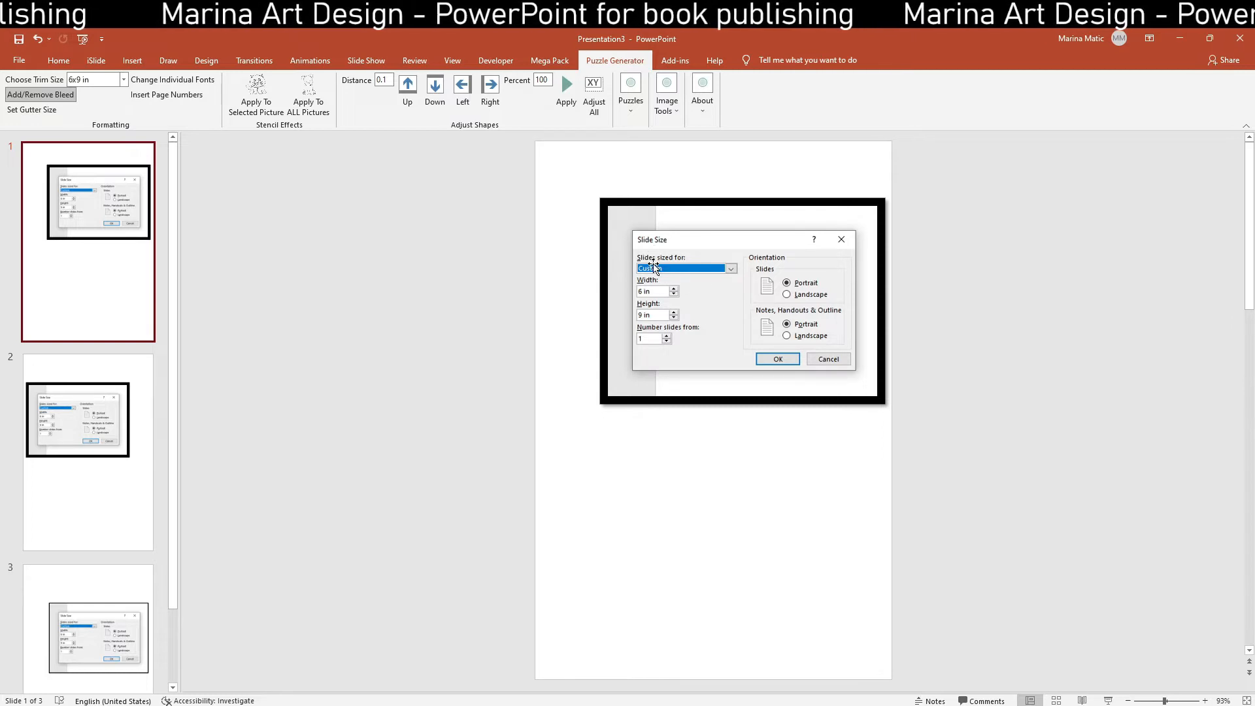
{"action": "left_click", "coordinate": [124, 390]}
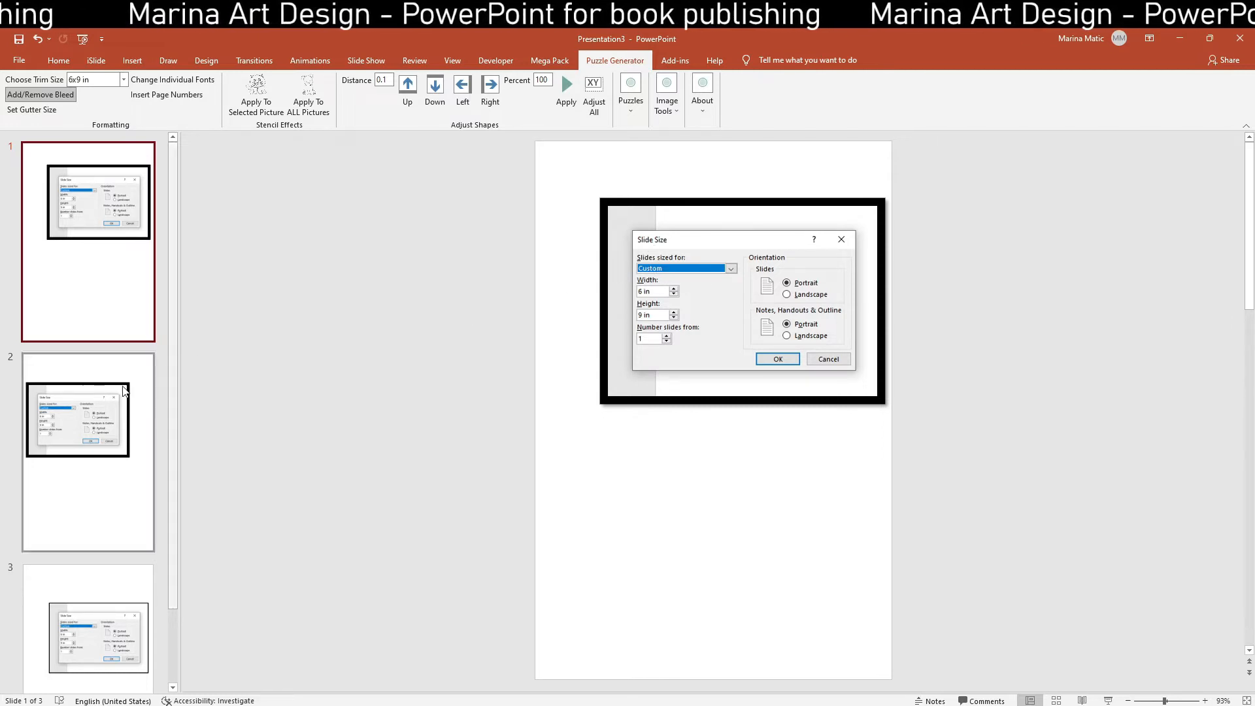
Move the framed screenshot on slide 3 back toward the slide's horizontal center and slightly higher
{"action": "left_click", "coordinate": [123, 604]}
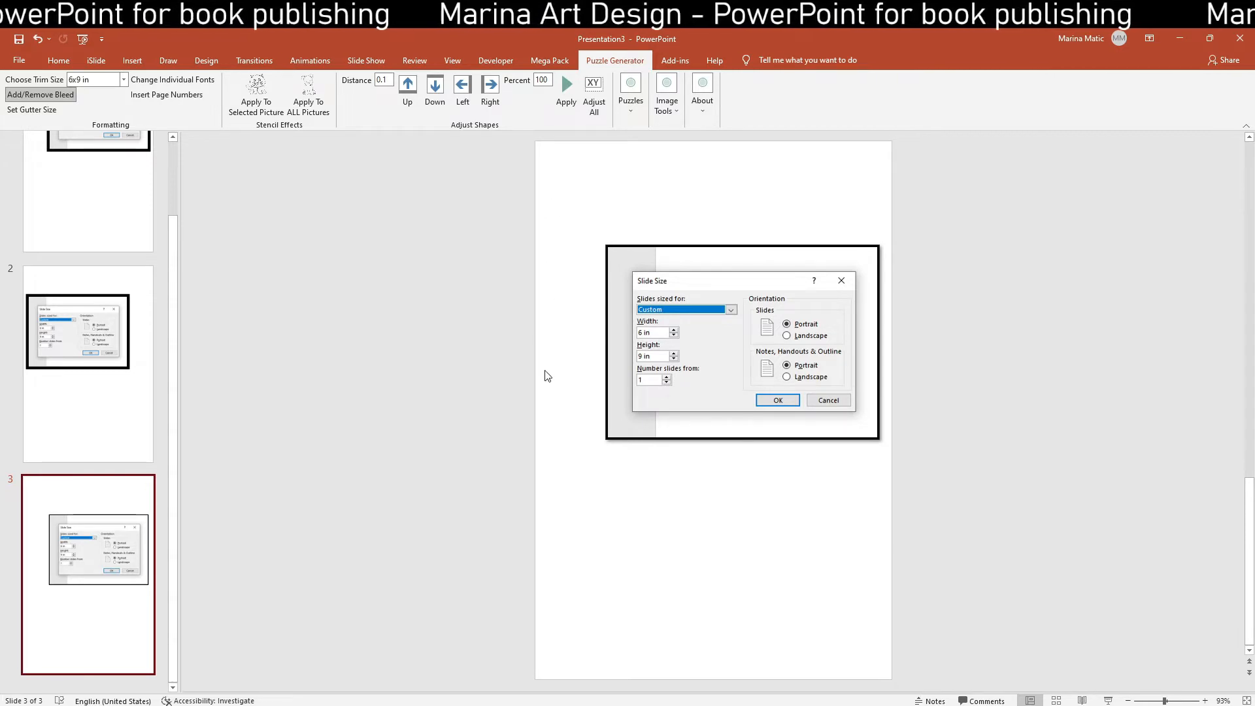
{"action": "left_click_drag", "start_coordinate": [880, 281], "coordinate": [857, 285]}
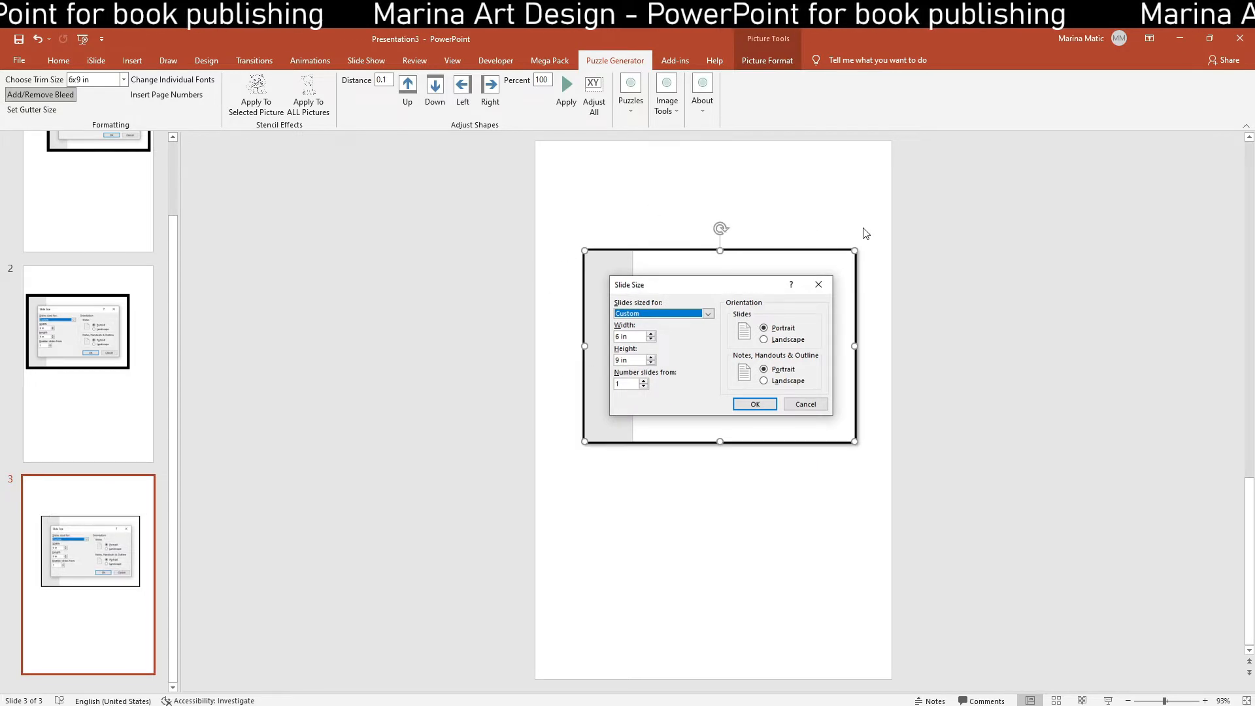
{"action": "left_click", "coordinate": [879, 232]}
{"action": "scroll", "coordinate": [122, 245], "scroll_direction": "up", "scroll_amount": 2}
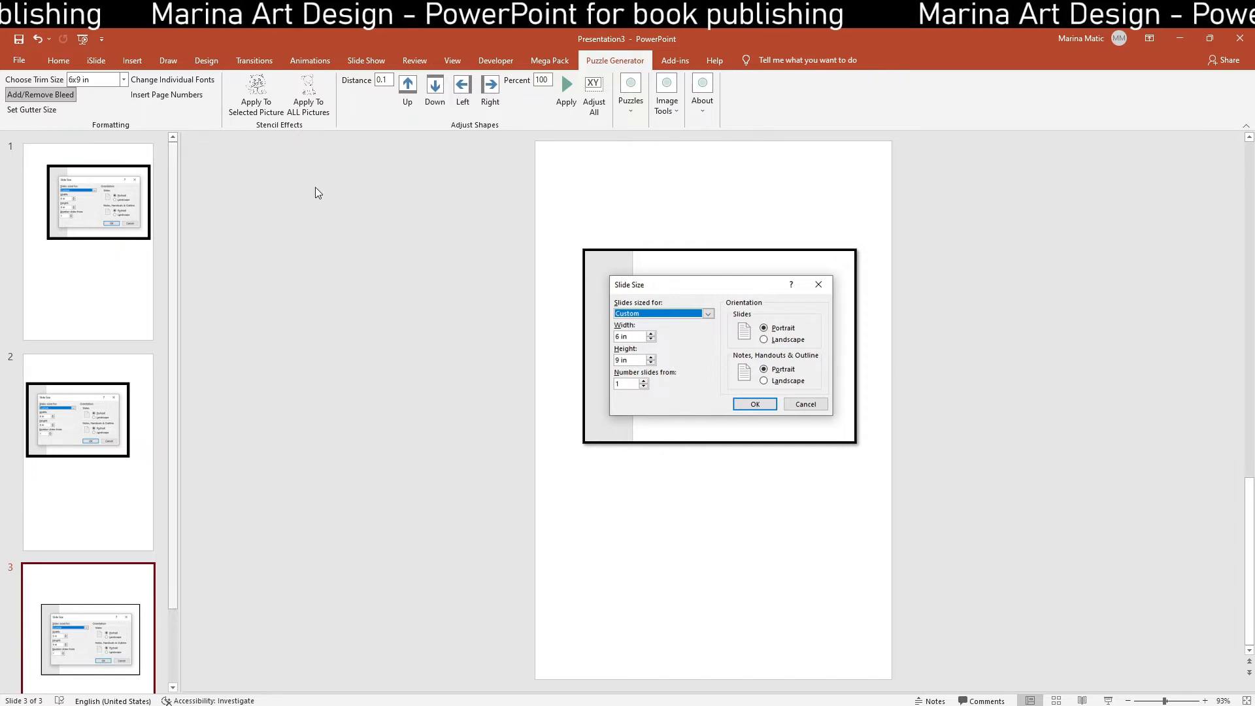
{"action": "left_click_drag", "start_coordinate": [684, 278], "coordinate": [688, 289]}
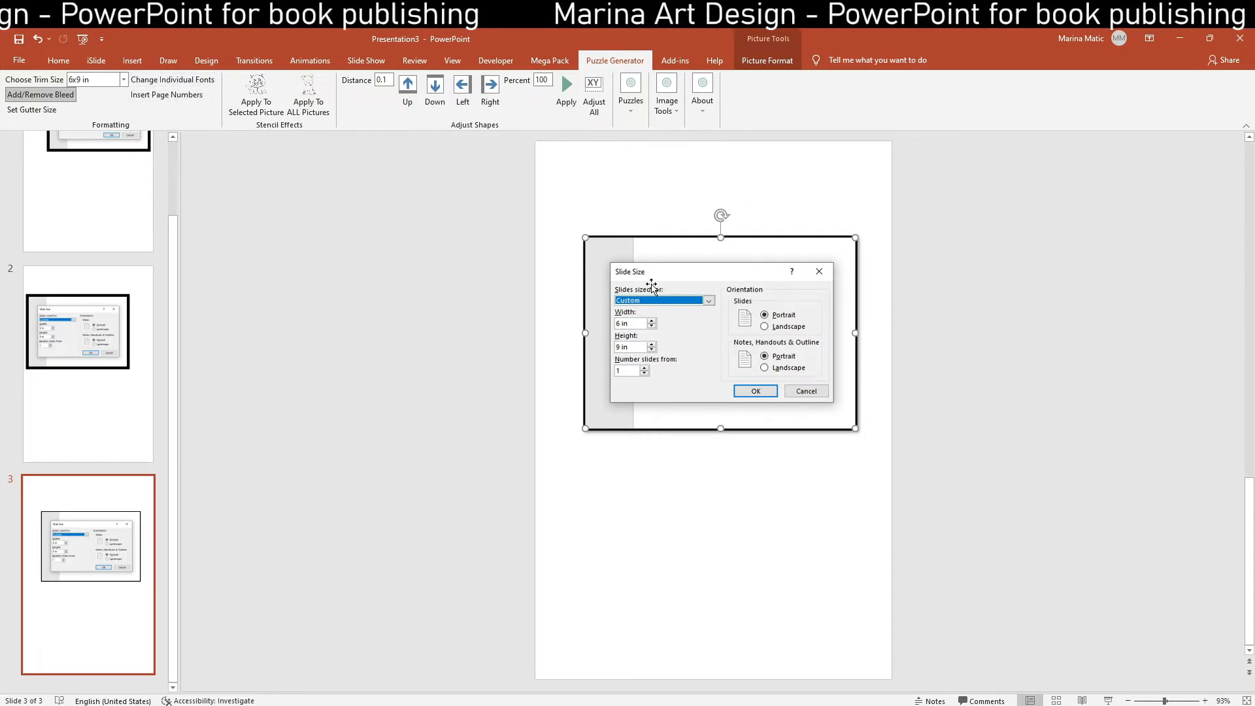
{"action": "left_click", "coordinate": [197, 80]}
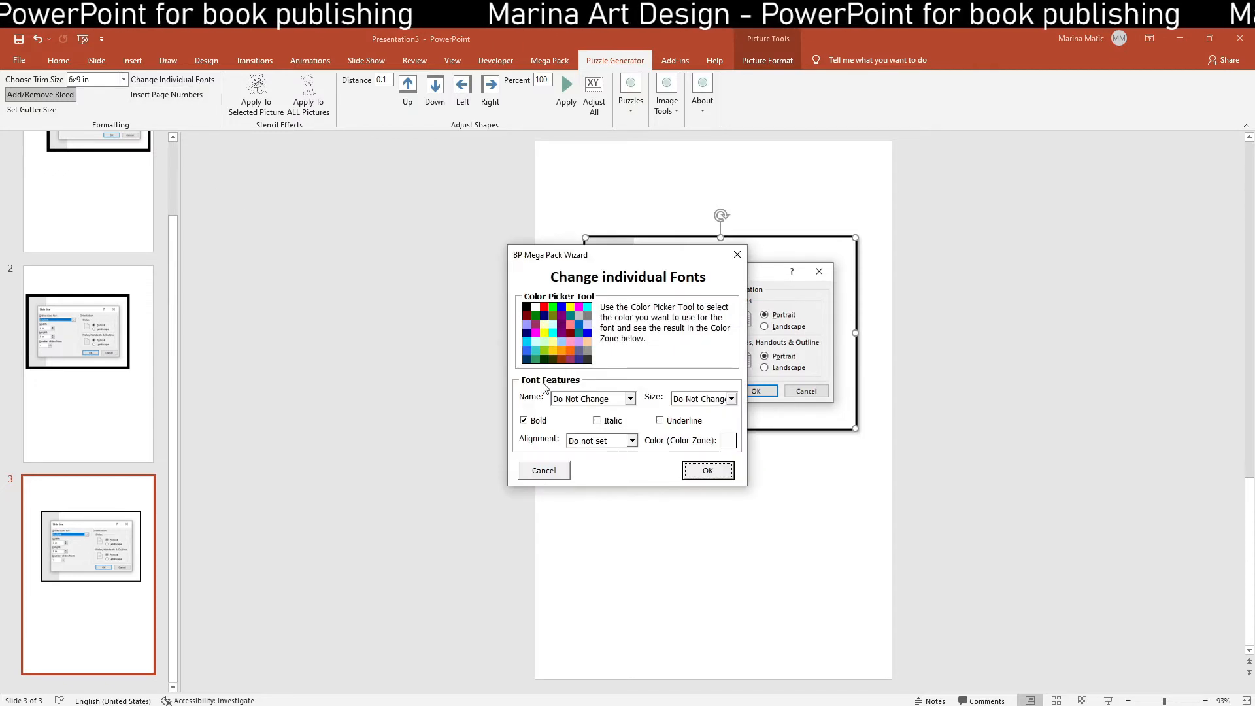
{"action": "left_click", "coordinate": [631, 400]}
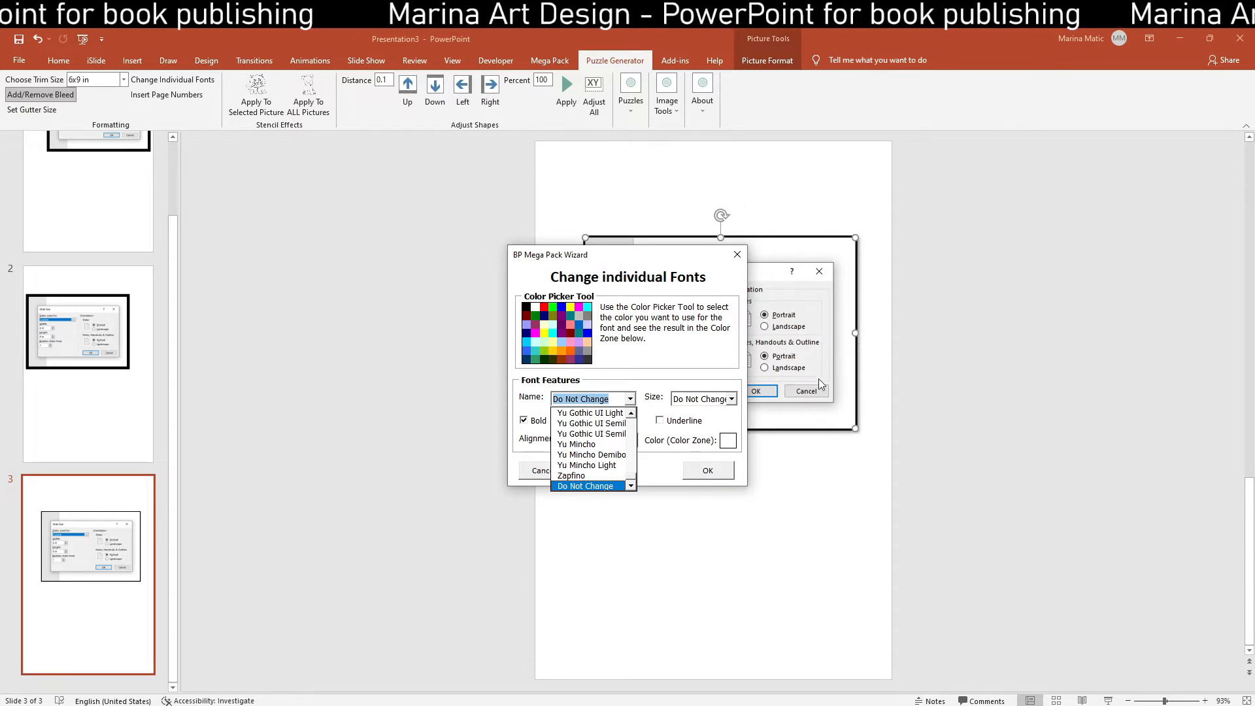
{"action": "left_click", "coordinate": [737, 254]}
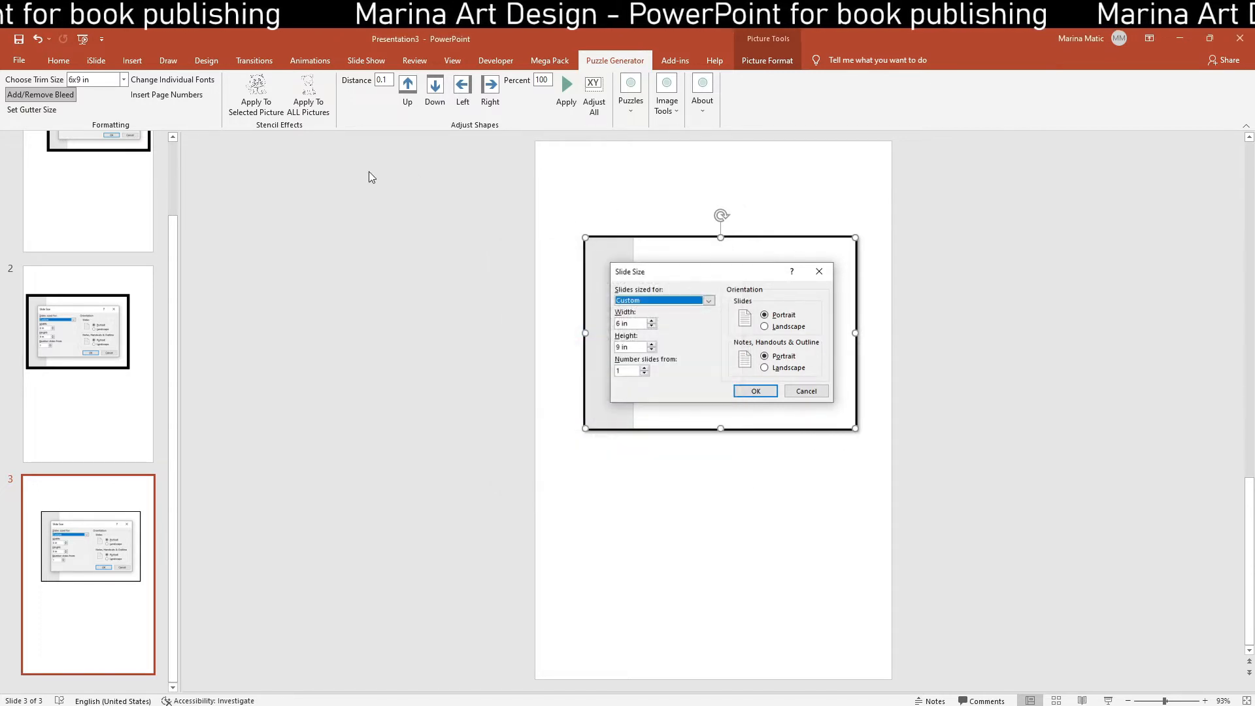
Add a text box reading "test" above the screenshot on slide 3 and set its font to Academy
{"action": "left_click", "coordinate": [132, 60]}
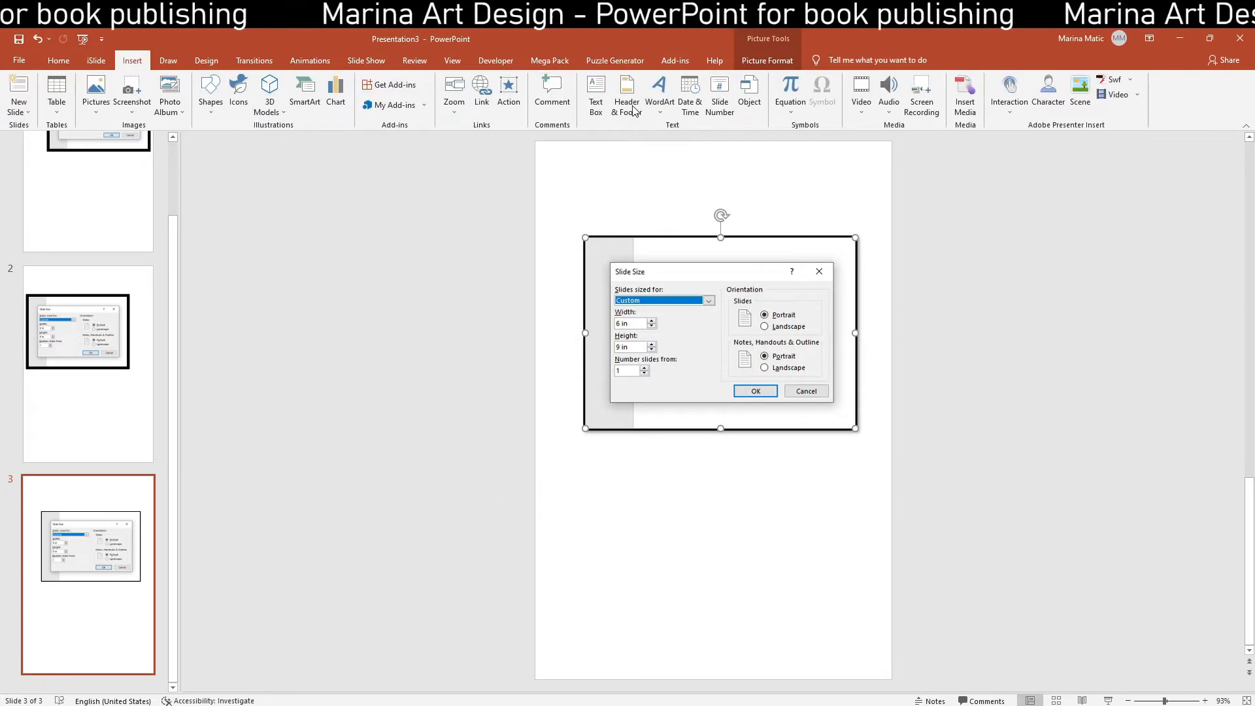
{"action": "left_click", "coordinate": [595, 92]}
{"action": "left_click_drag", "start_coordinate": [597, 177], "coordinate": [718, 213]}
{"action": "type", "text": "test"}
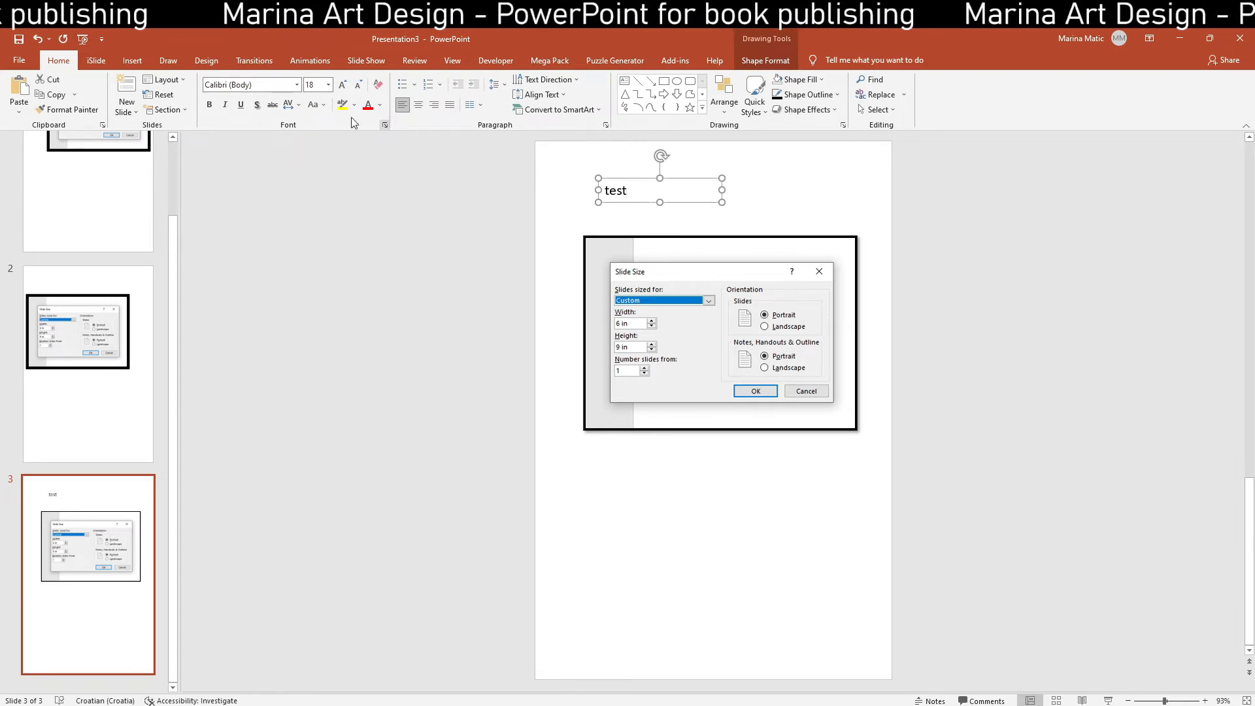
{"action": "left_click", "coordinate": [297, 84]}
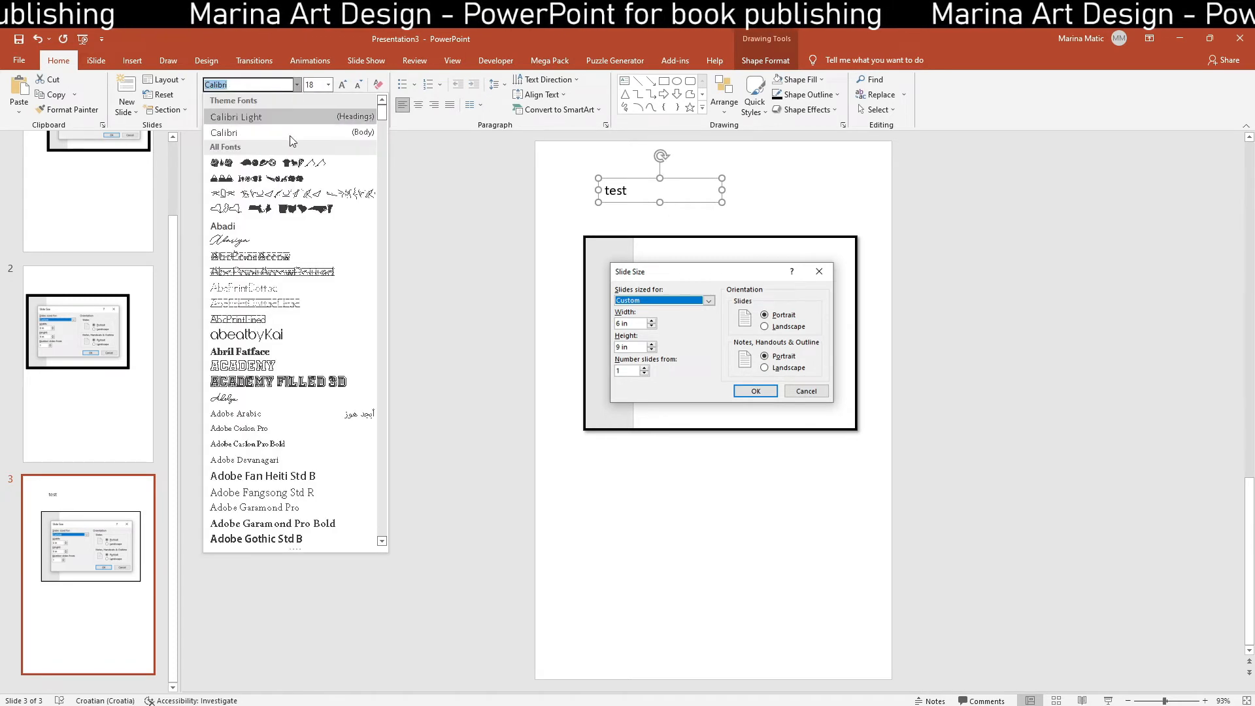
{"action": "left_click", "coordinate": [243, 366]}
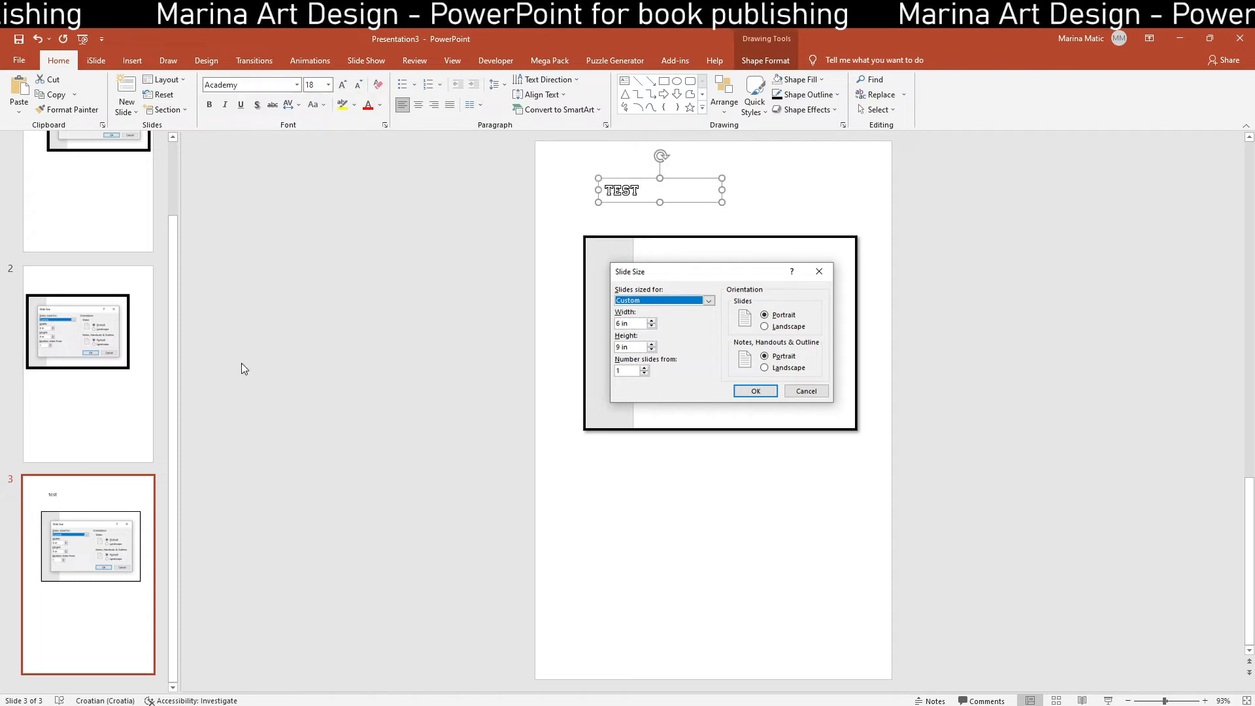
Shift the screenshot on slide 3 slightly down and to the right, and enlarge the "test" text to 54 pt
{"action": "left_click_drag", "start_coordinate": [818, 240], "coordinate": [838, 252]}
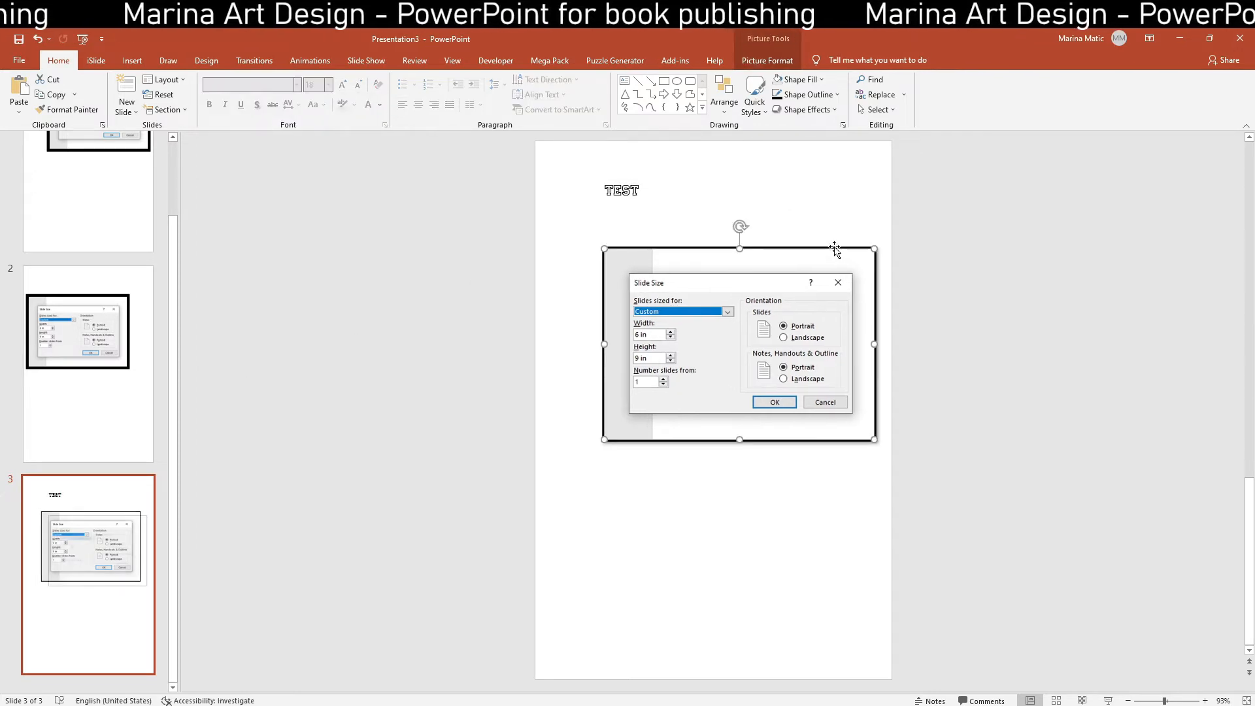
{"action": "left_click", "coordinate": [641, 196]}
{"action": "left_click", "coordinate": [342, 85]}
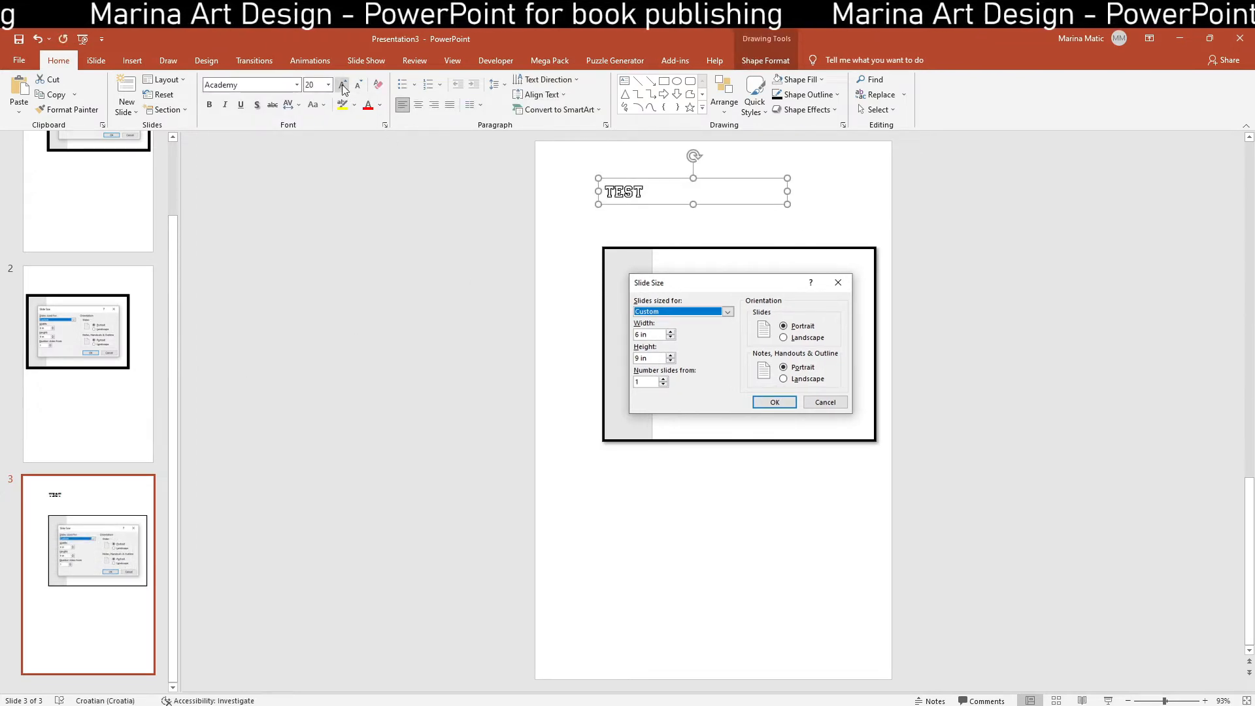
{"action": "left_click", "coordinate": [342, 85]}
{"action": "left_click", "coordinate": [342, 85]}
{"action": "left_click", "coordinate": [341, 85]}
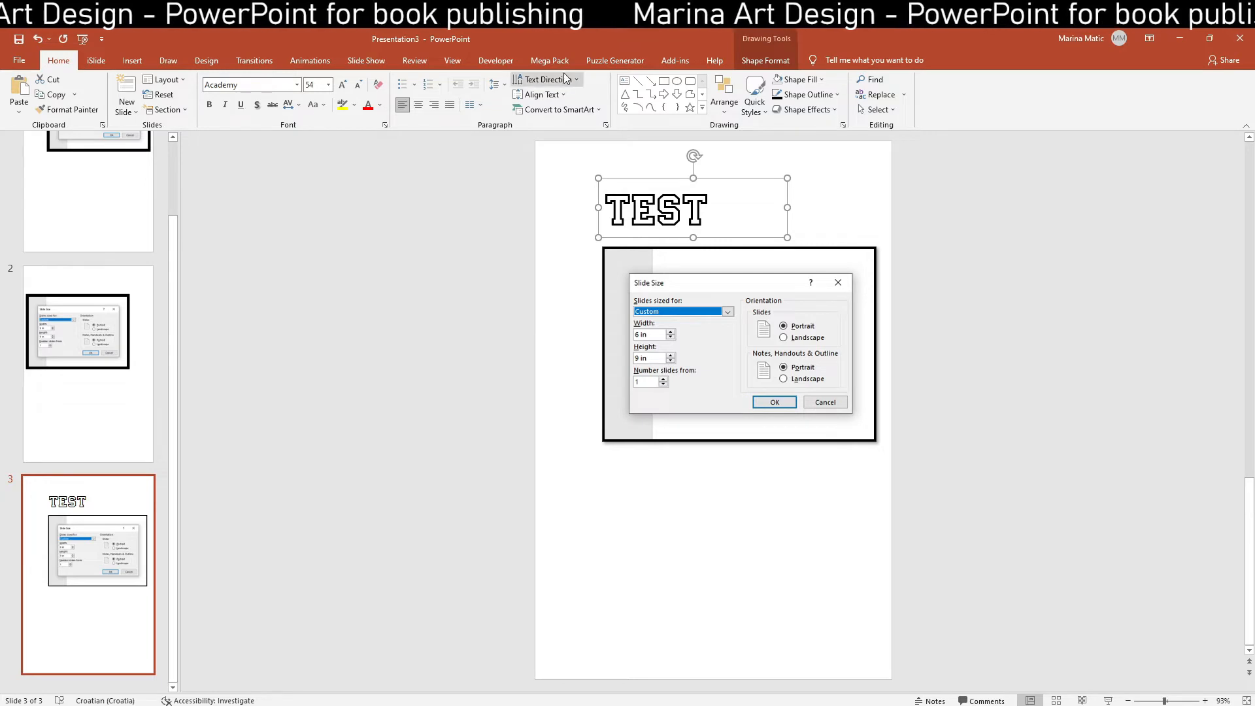
Choose Arial as the new font for the "test" text with Puzzle Generator's Change Individual Fonts
{"action": "left_click", "coordinate": [614, 61]}
{"action": "left_click", "coordinate": [172, 79]}
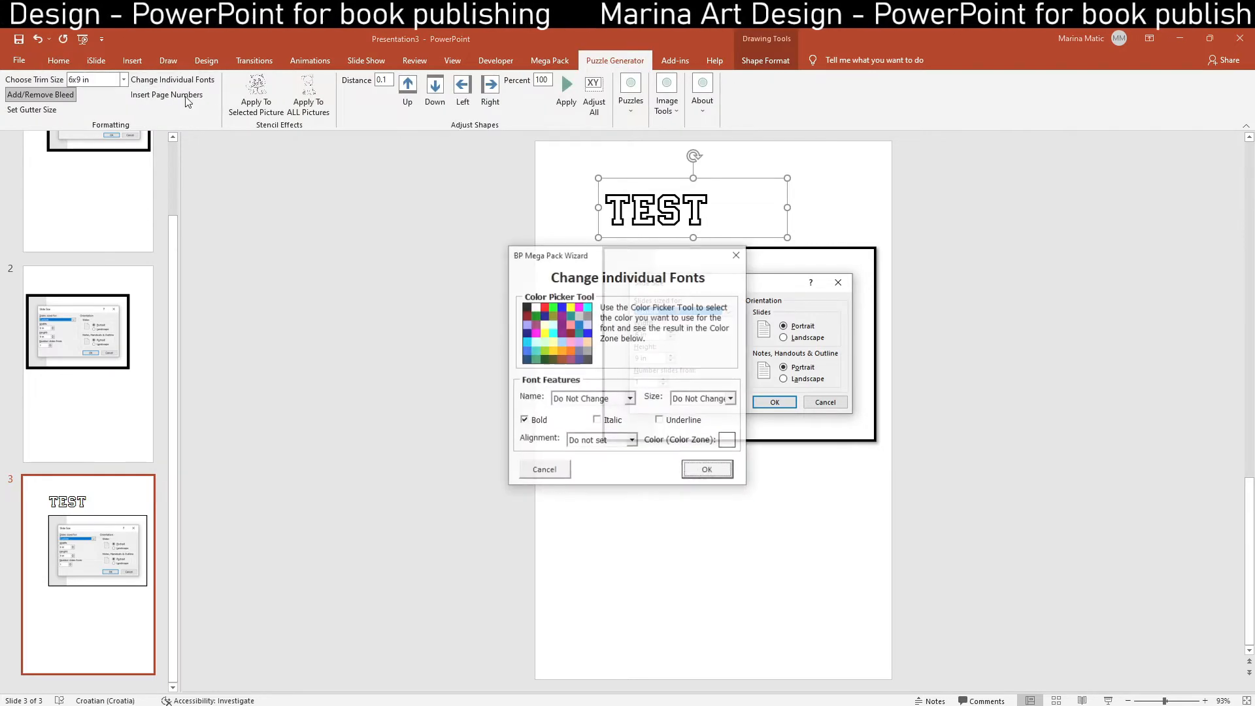
{"action": "left_click_drag", "start_coordinate": [562, 254], "coordinate": [621, 289]}
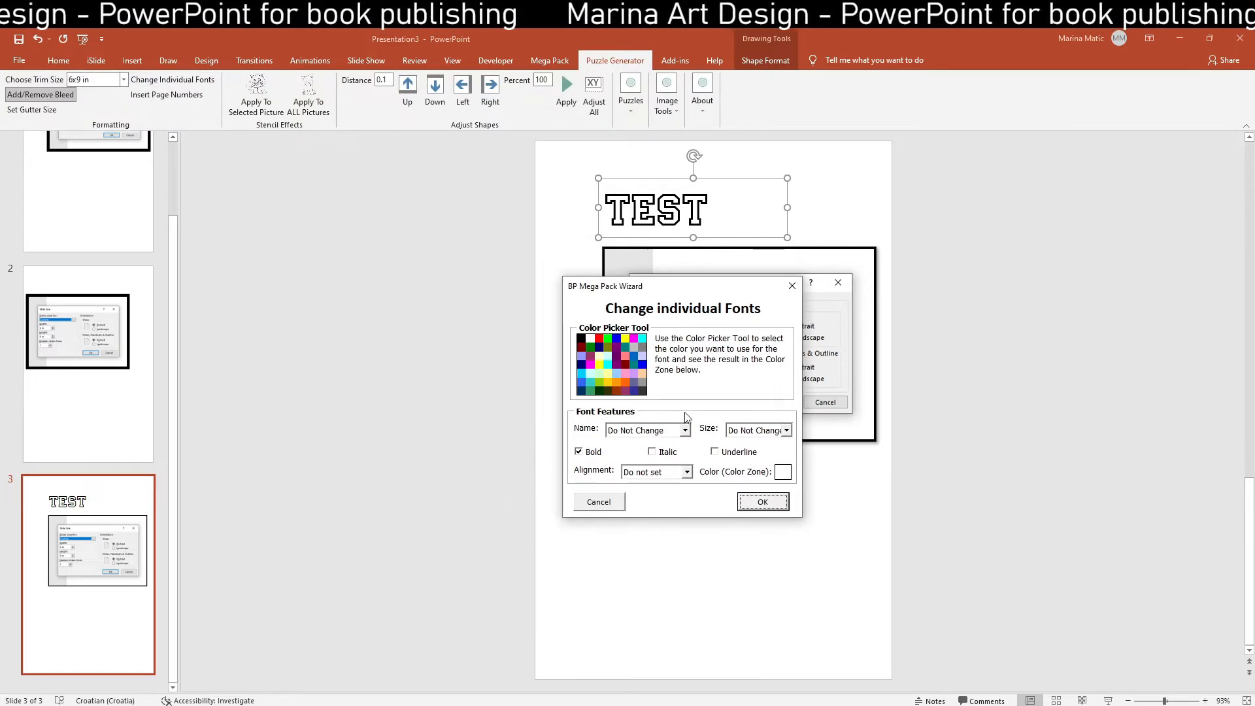
{"action": "left_click", "coordinate": [684, 429]}
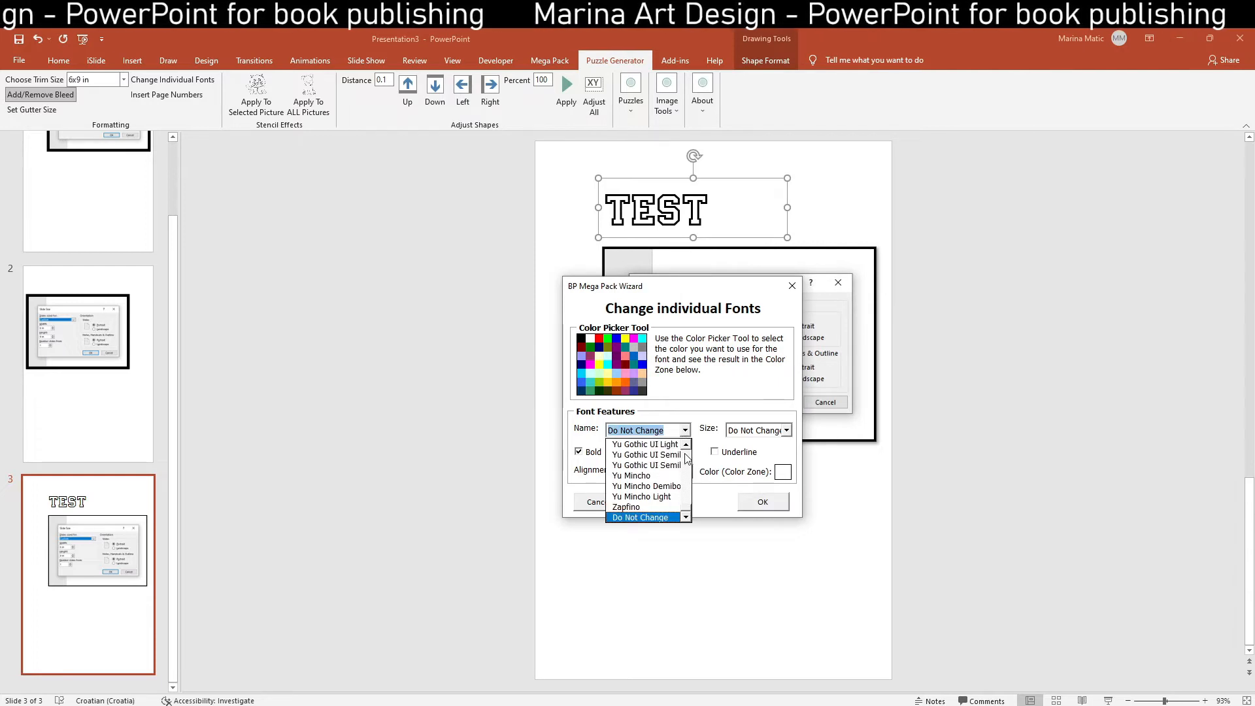
{"action": "type", "text": "ari"}
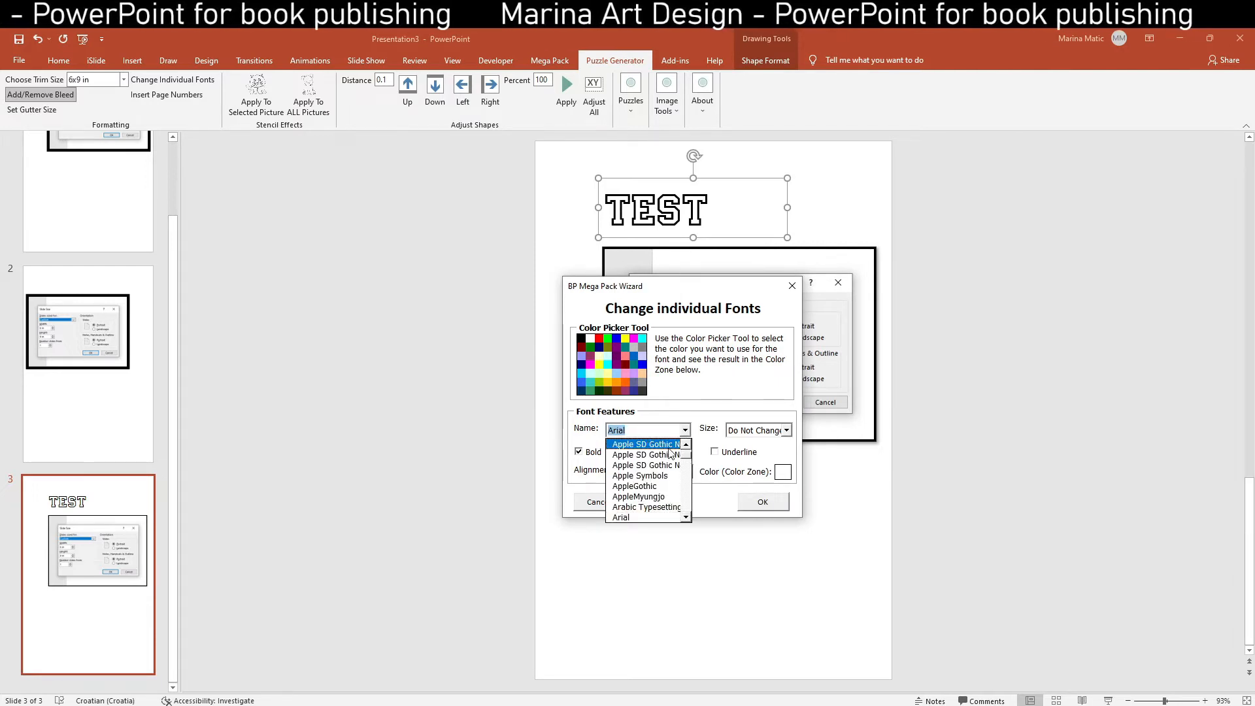
{"action": "left_click", "coordinate": [647, 432]}
Set the text's alignment to Right, leave its size at Do Not Change, and apply the new font features
{"action": "left_click", "coordinate": [786, 430]}
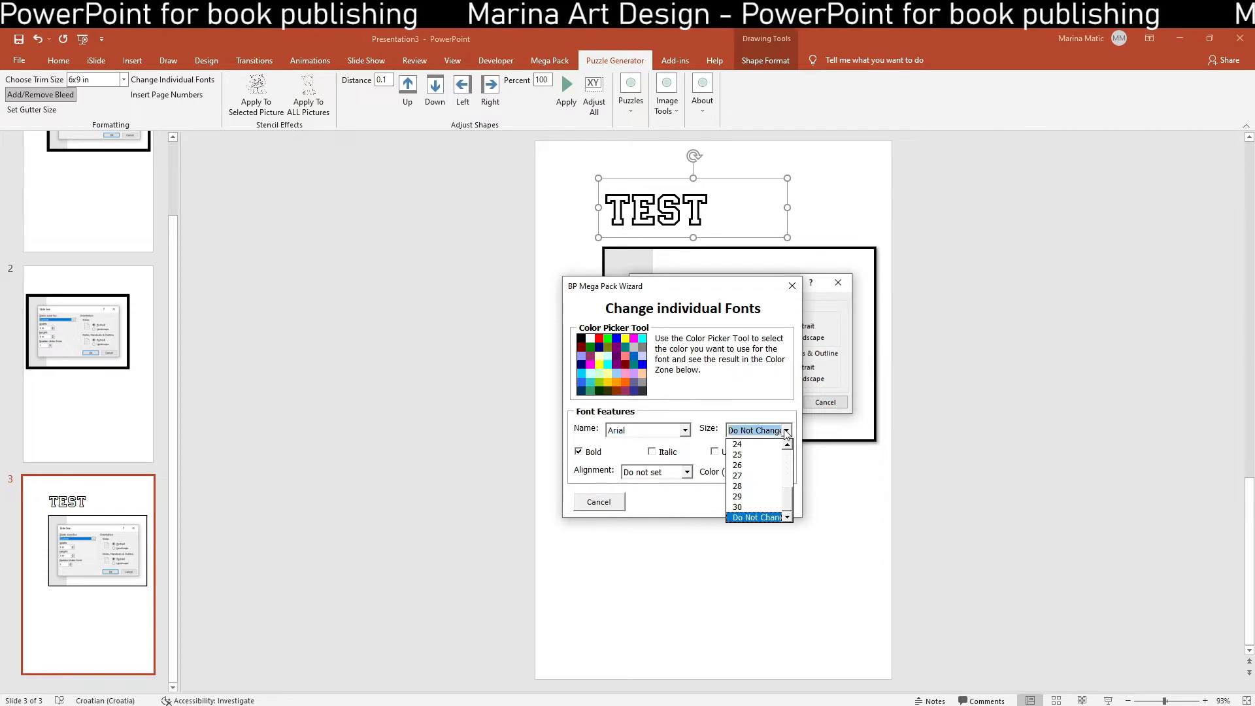
{"action": "left_click", "coordinate": [786, 430]}
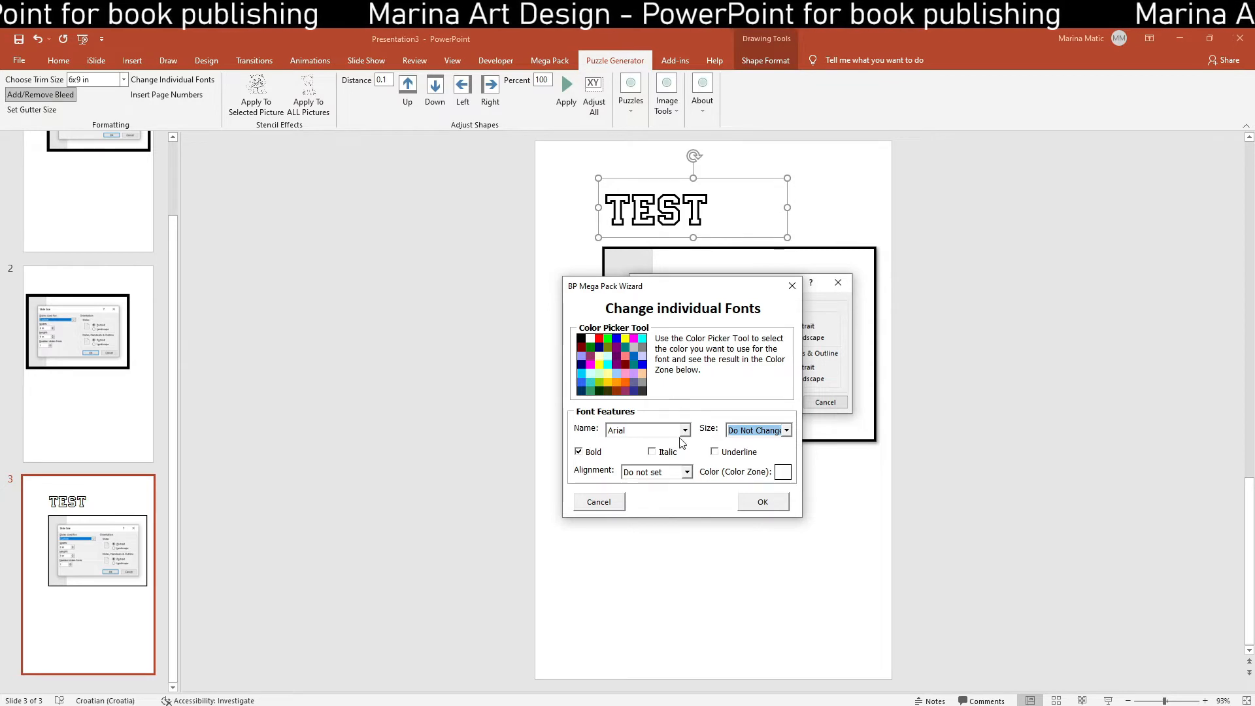
{"action": "left_click", "coordinate": [686, 472]}
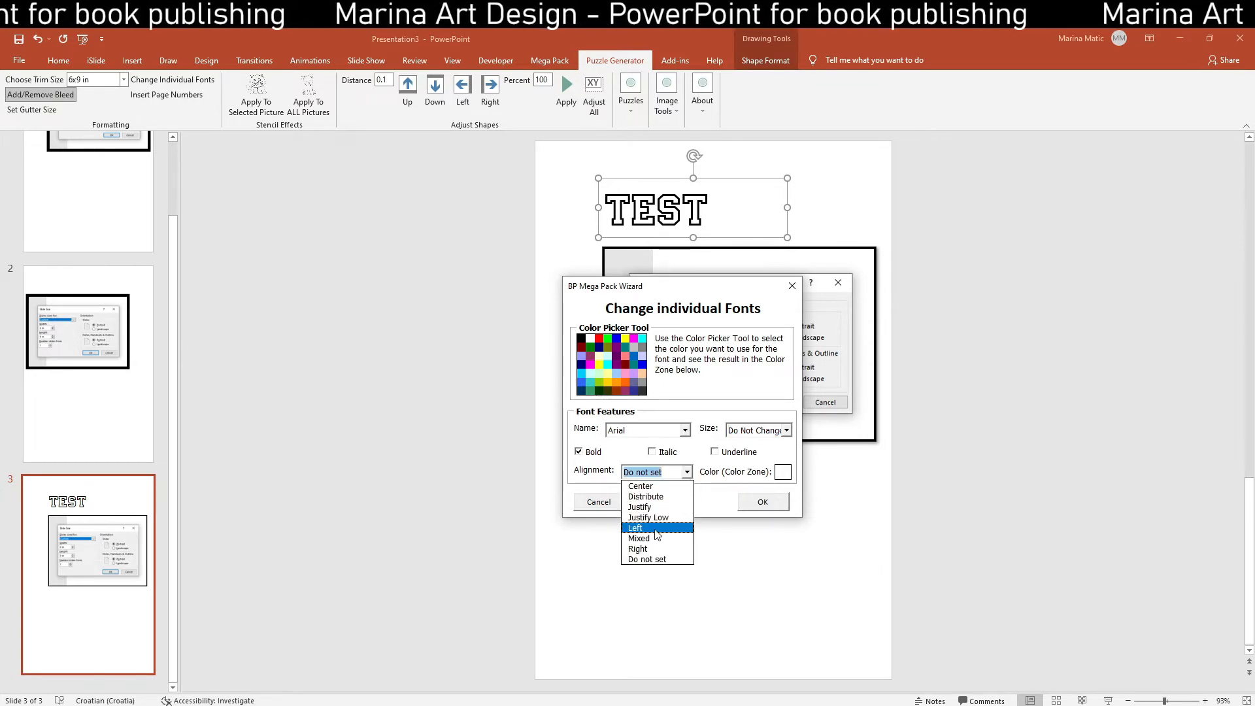
{"action": "left_click", "coordinate": [647, 548]}
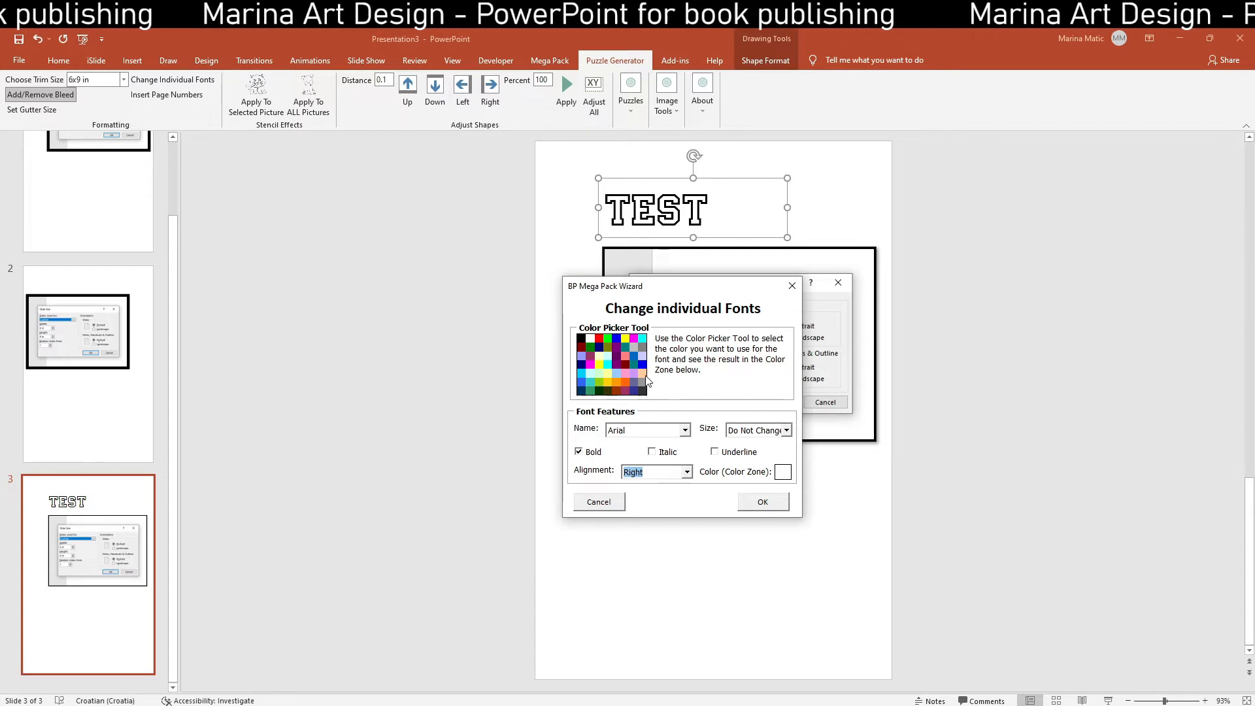
{"action": "left_click", "coordinate": [759, 501]}
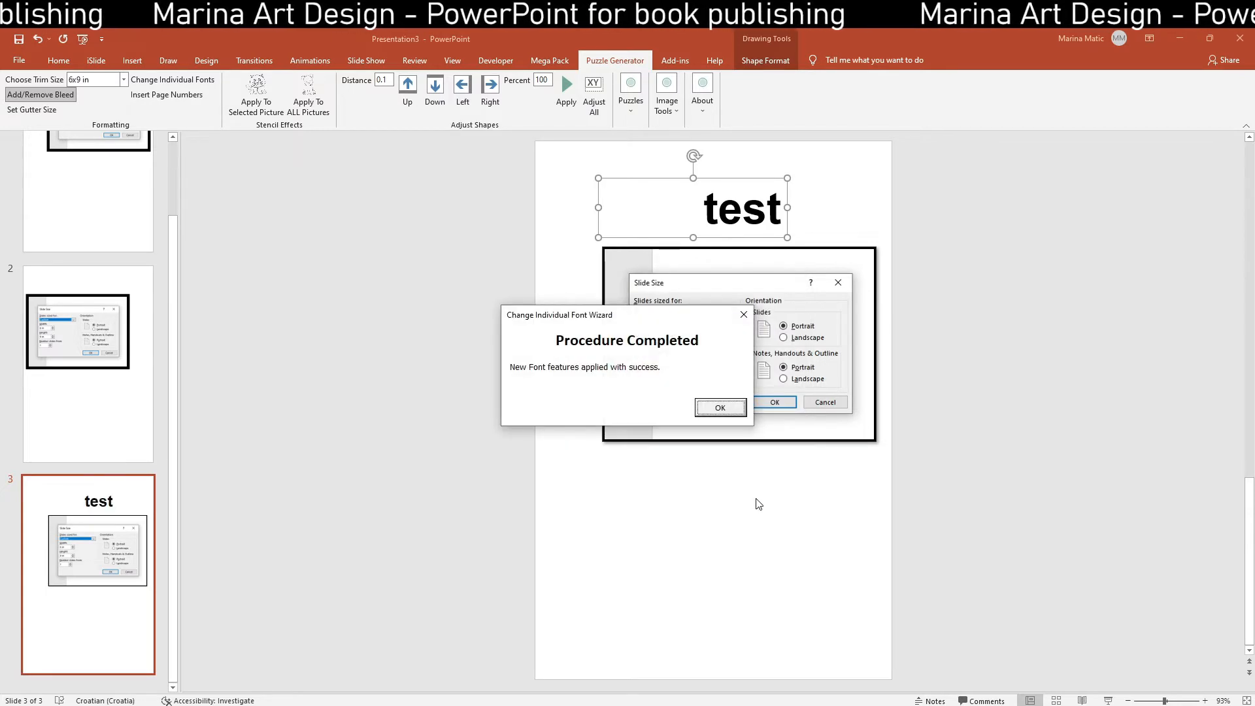
{"action": "left_click", "coordinate": [720, 407]}
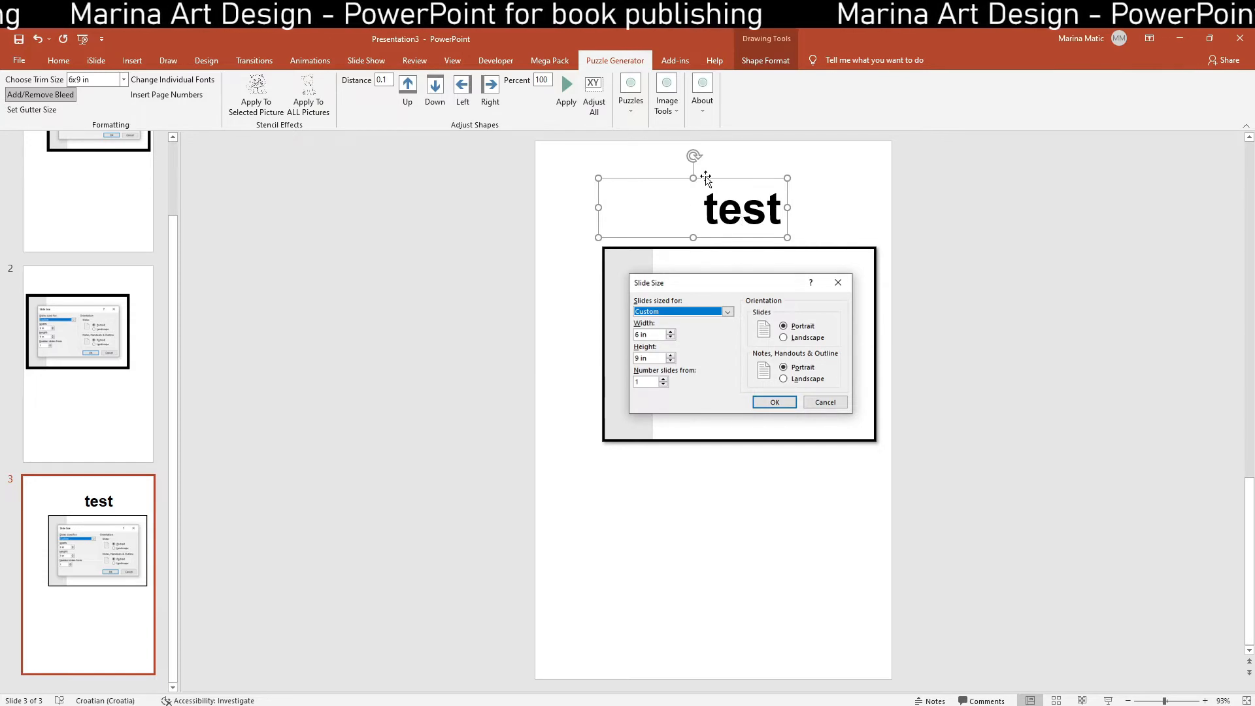
{"action": "left_click", "coordinate": [58, 60]}
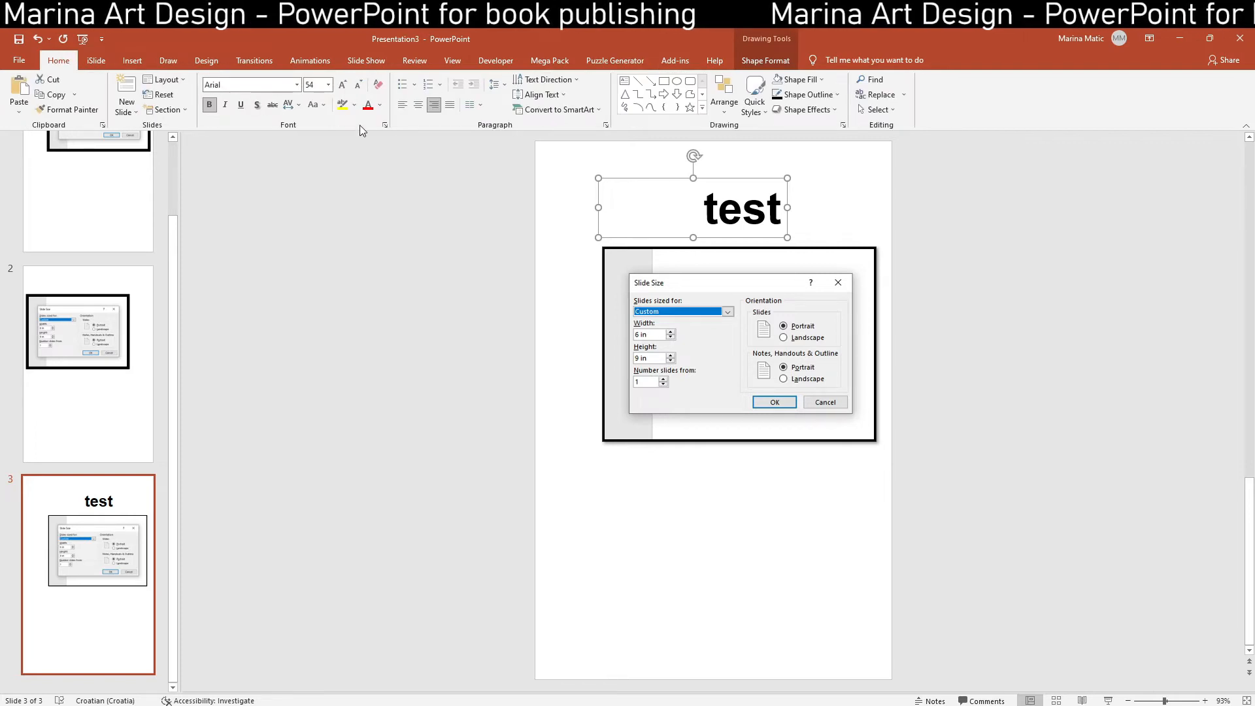
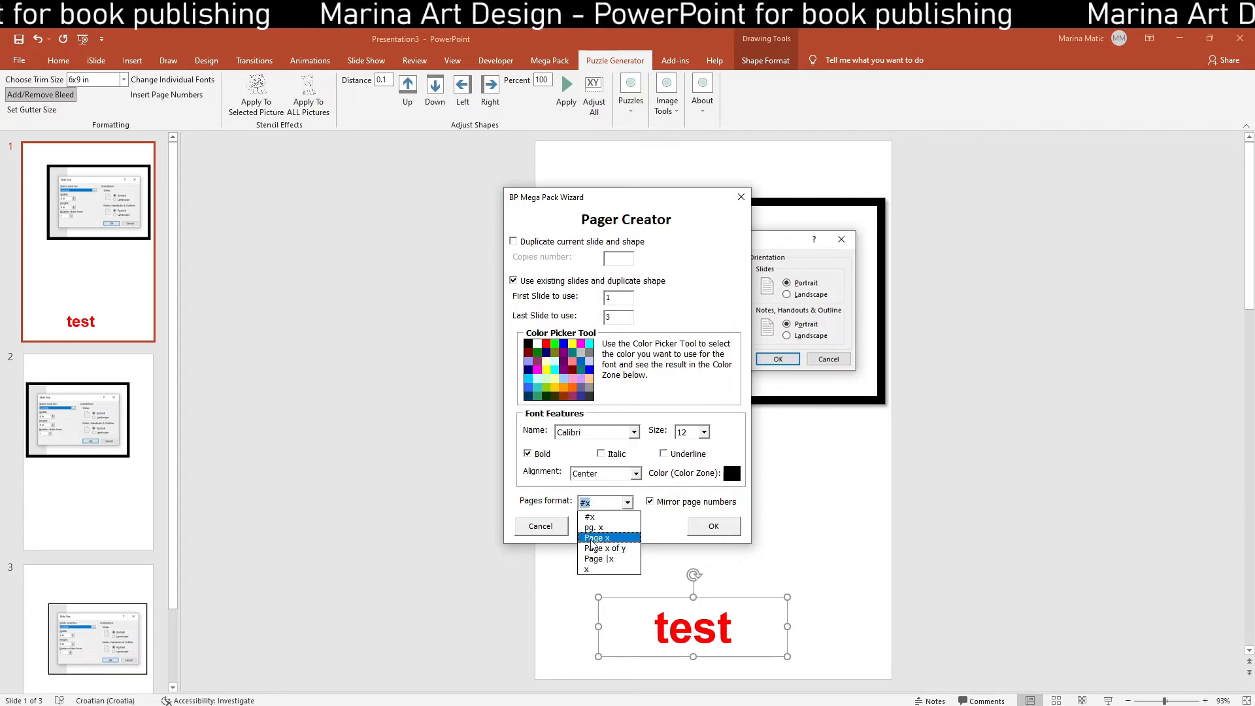
Add page numbers to slides 1 to 3 in the Page x of y format with Mirror page numbers turned off
{"action": "left_click", "coordinate": [597, 548]}
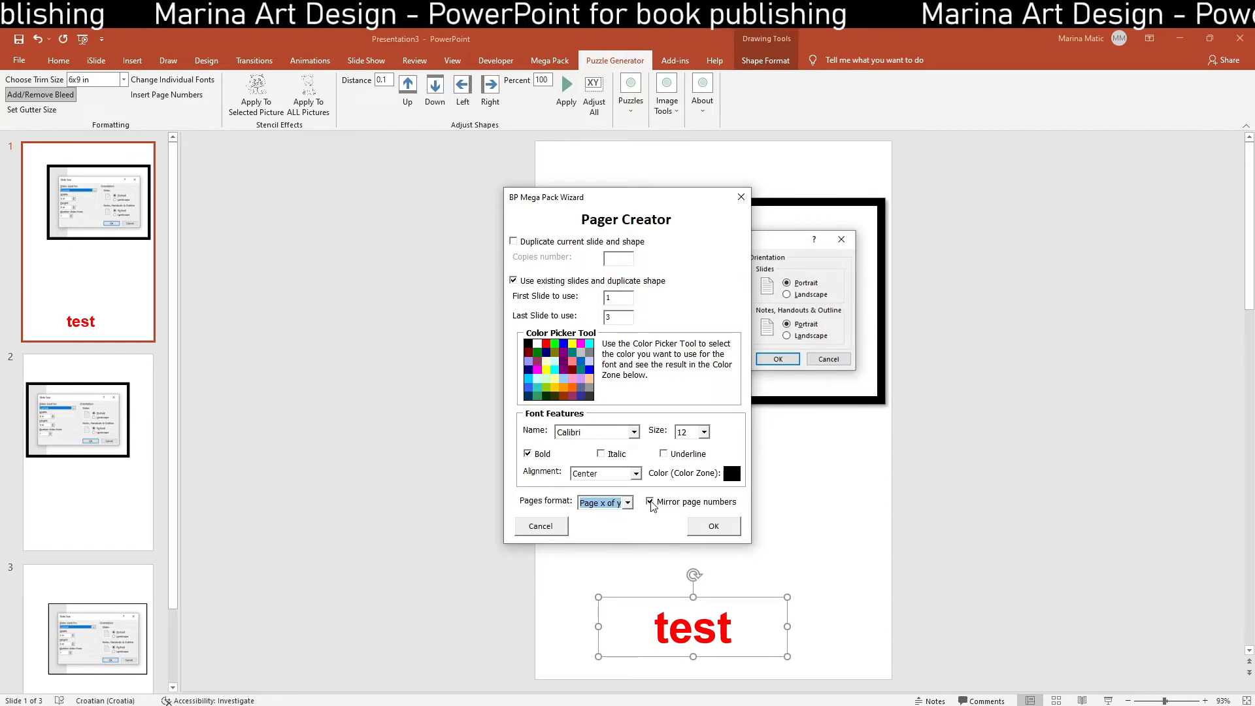
{"action": "left_click", "coordinate": [650, 502]}
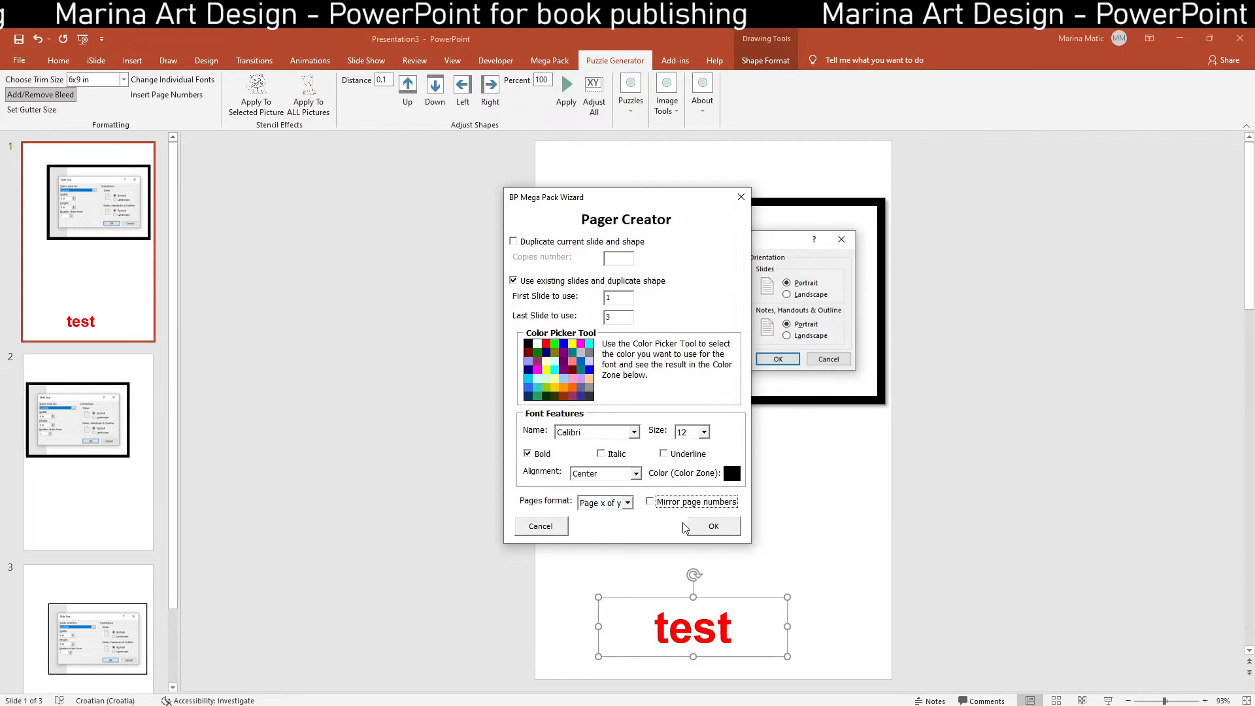
{"action": "left_click", "coordinate": [699, 527]}
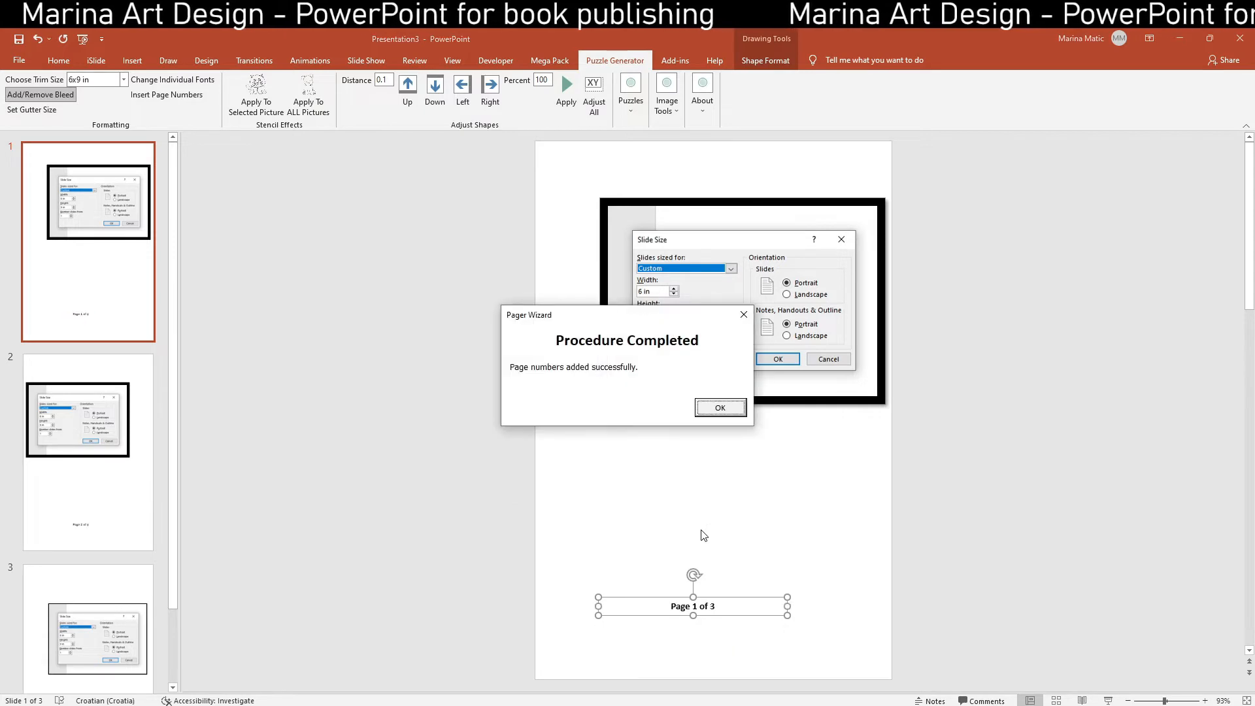
{"action": "left_click", "coordinate": [721, 408]}
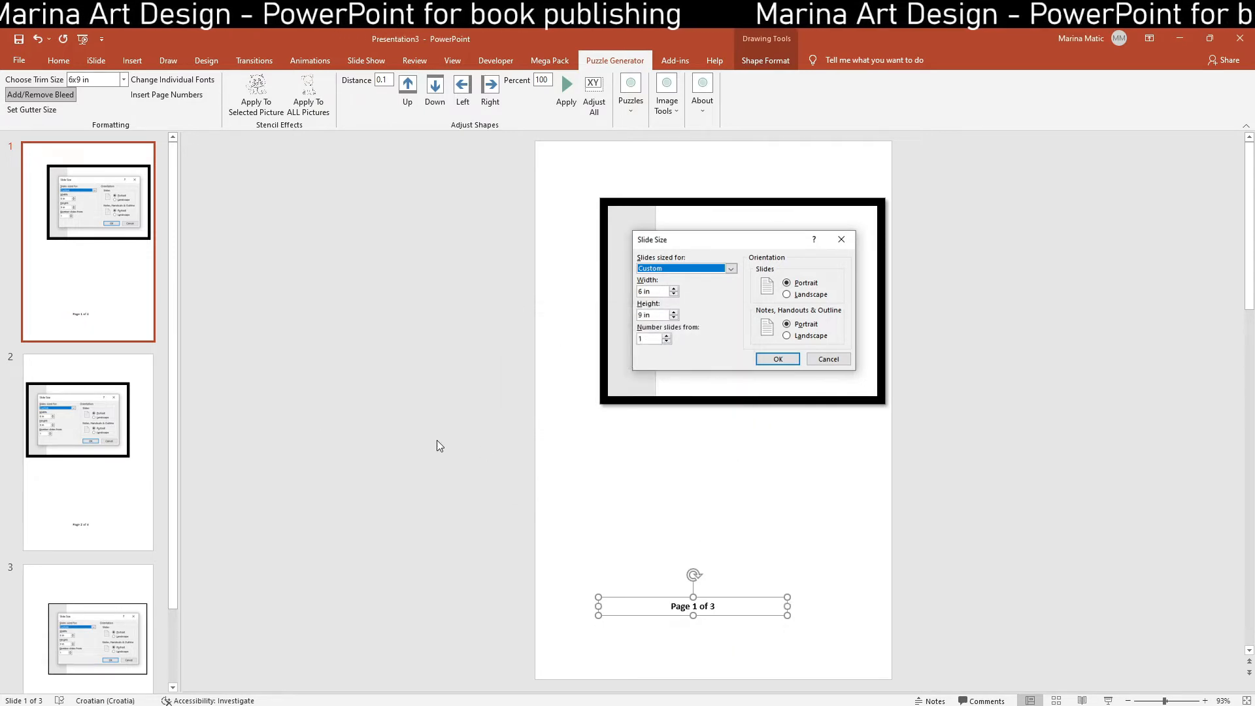
Centre the screenshot horizontally on slide 3 and apply Puzzle Generator's stencil effect to that picture only
{"action": "left_click", "coordinate": [100, 470]}
{"action": "left_click", "coordinate": [88, 621]}
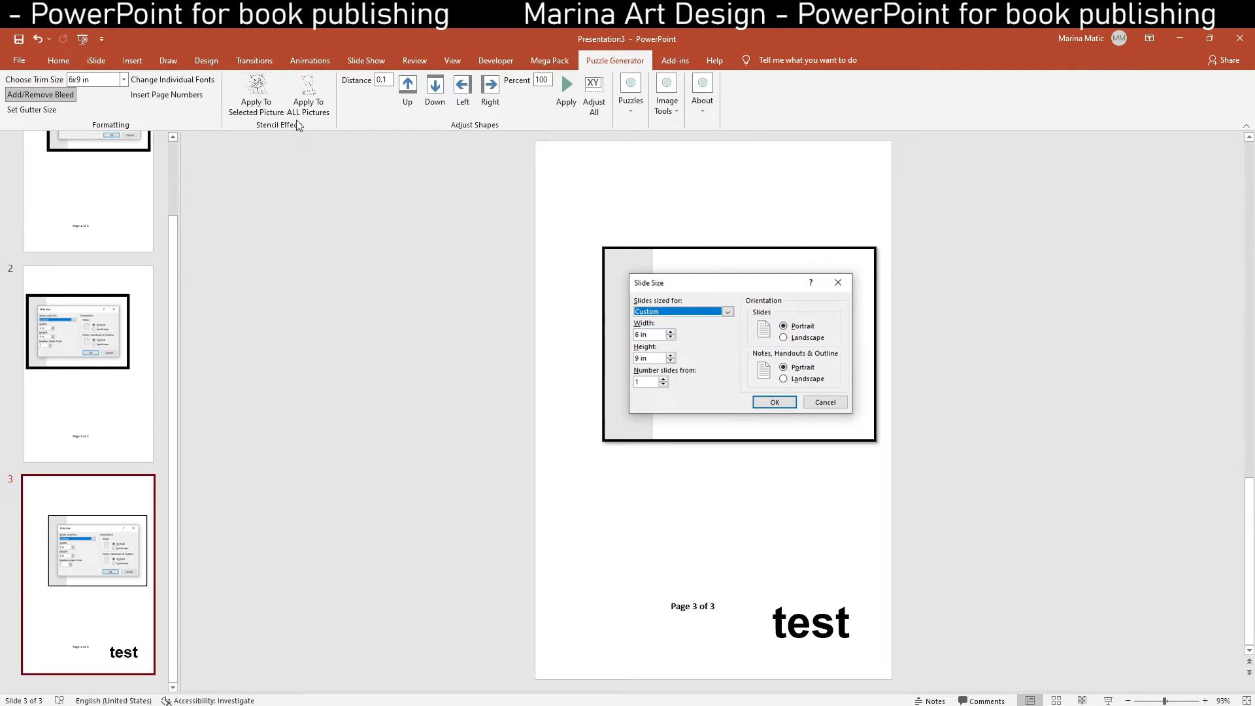
{"action": "left_click_drag", "start_coordinate": [644, 274], "coordinate": [666, 306]}
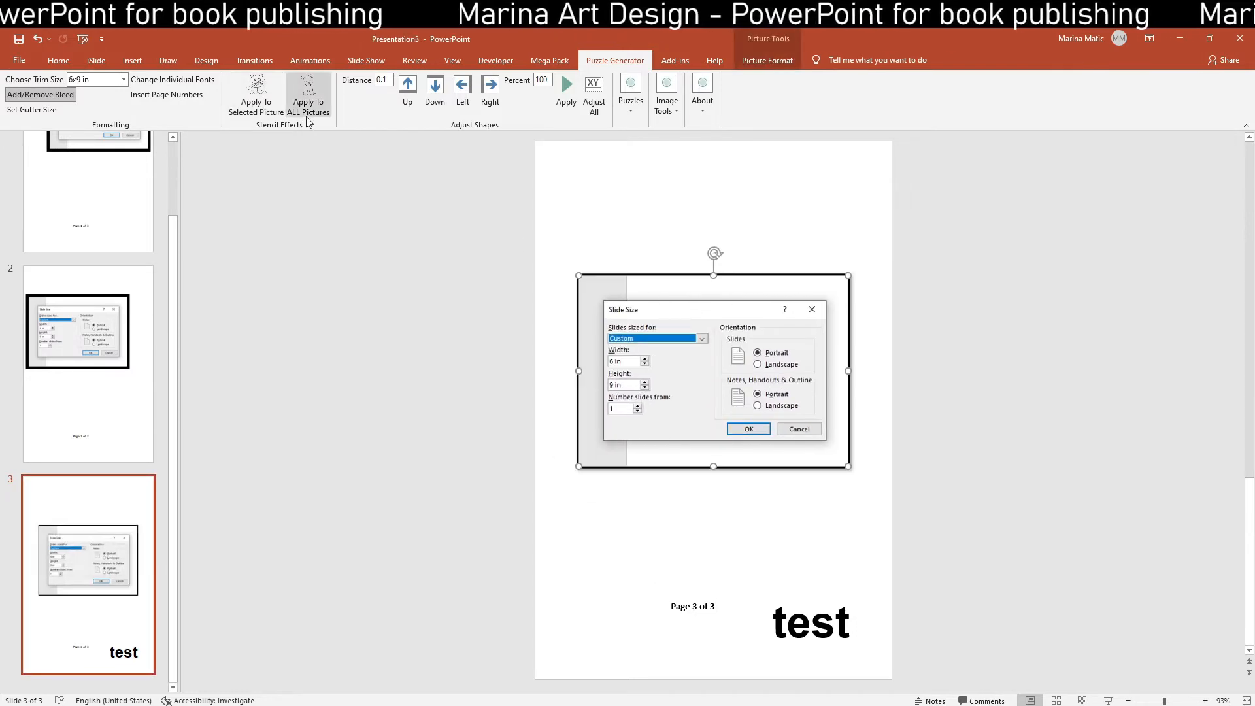
{"action": "left_click", "coordinate": [256, 105]}
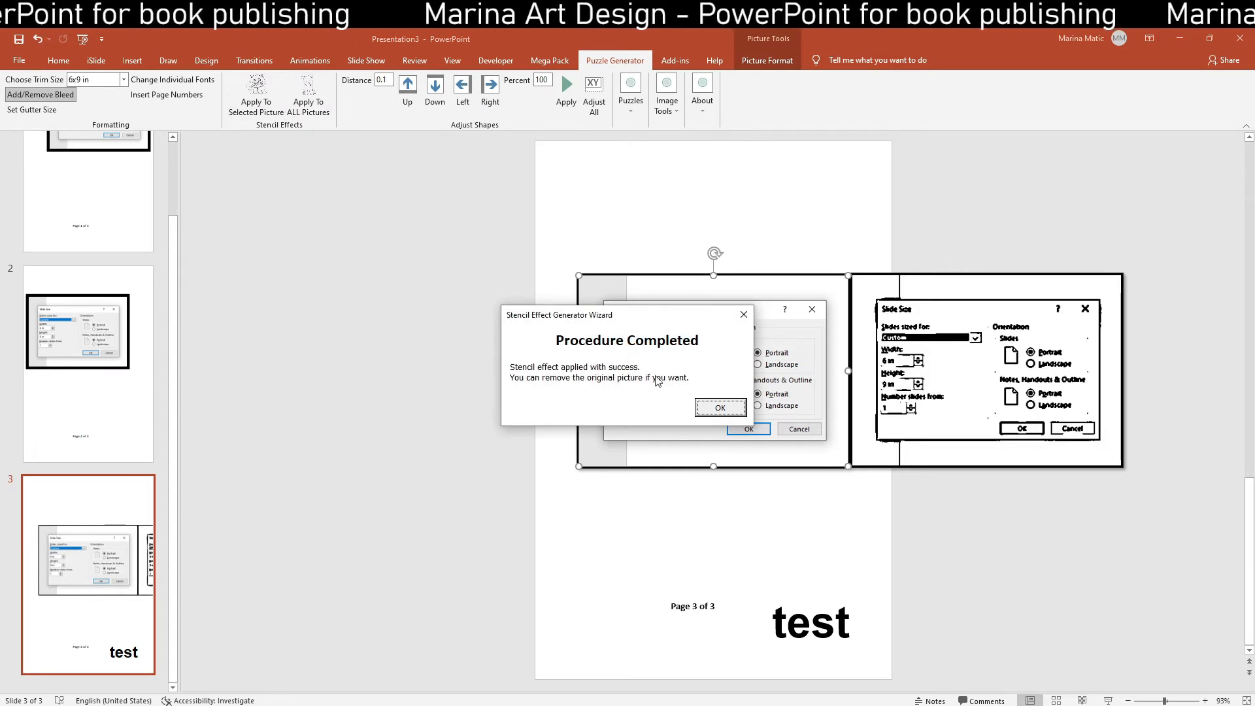
{"action": "left_click", "coordinate": [718, 409]}
Separate the original screenshot from its stencil version on slide 3 and enlarge the stencil version for comparison
{"action": "left_click_drag", "start_coordinate": [739, 343], "coordinate": [632, 342]}
{"action": "left_click", "coordinate": [926, 343]}
{"action": "left_click_drag", "start_coordinate": [925, 343], "coordinate": [844, 335]}
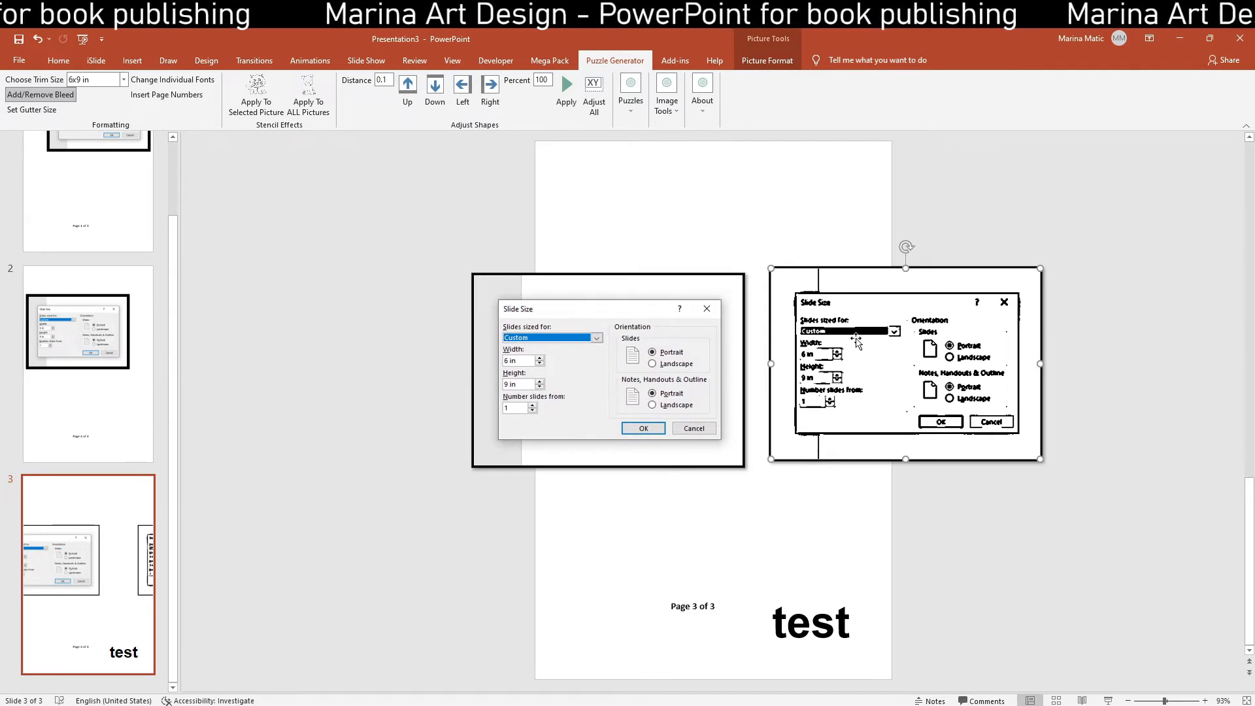
{"action": "left_click", "coordinate": [643, 330]}
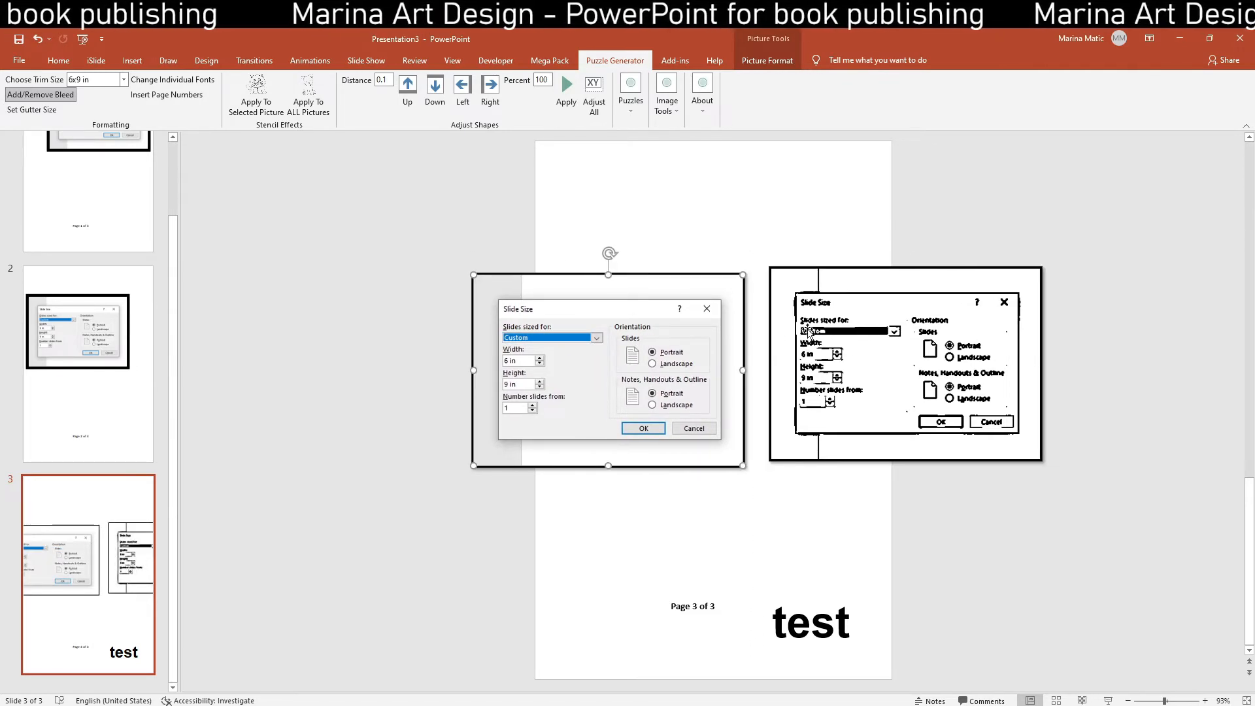
{"action": "left_click", "coordinate": [851, 327]}
{"action": "left_click_drag", "start_coordinate": [647, 325], "coordinate": [611, 324]}
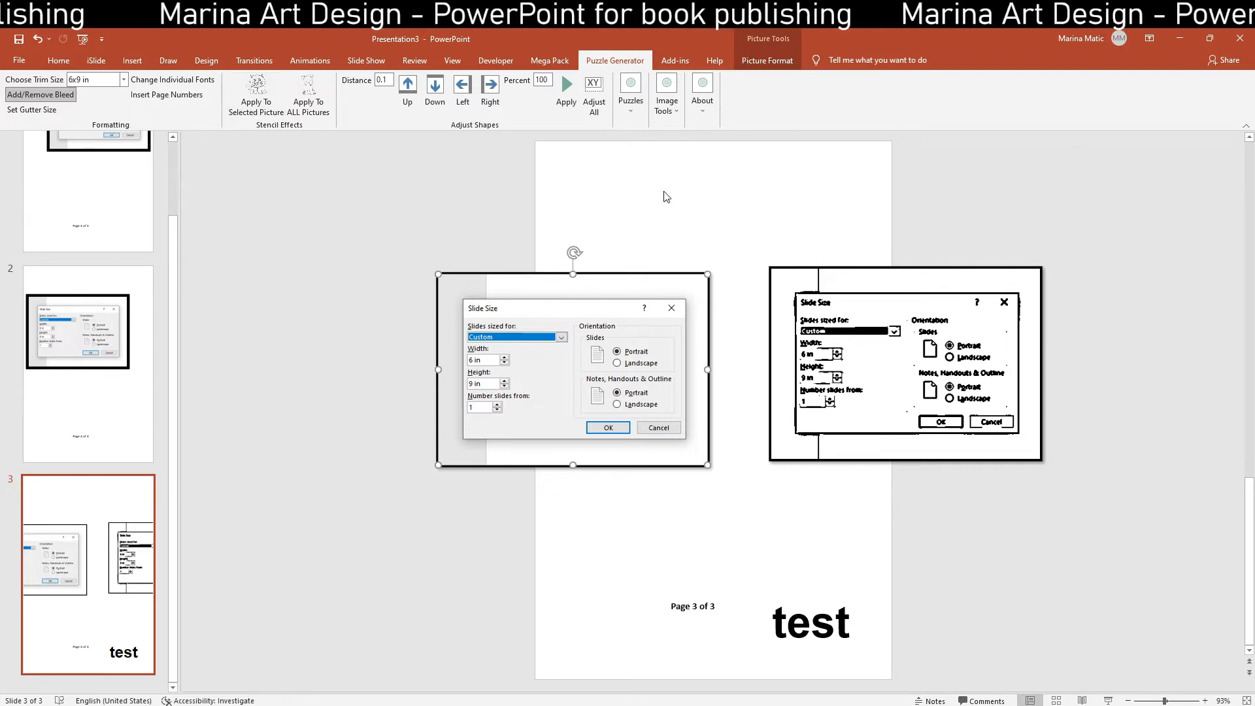
{"action": "left_click", "coordinate": [867, 283]}
{"action": "left_click_drag", "start_coordinate": [771, 269], "coordinate": [679, 224]}
{"action": "left_click_drag", "start_coordinate": [705, 275], "coordinate": [776, 286]}
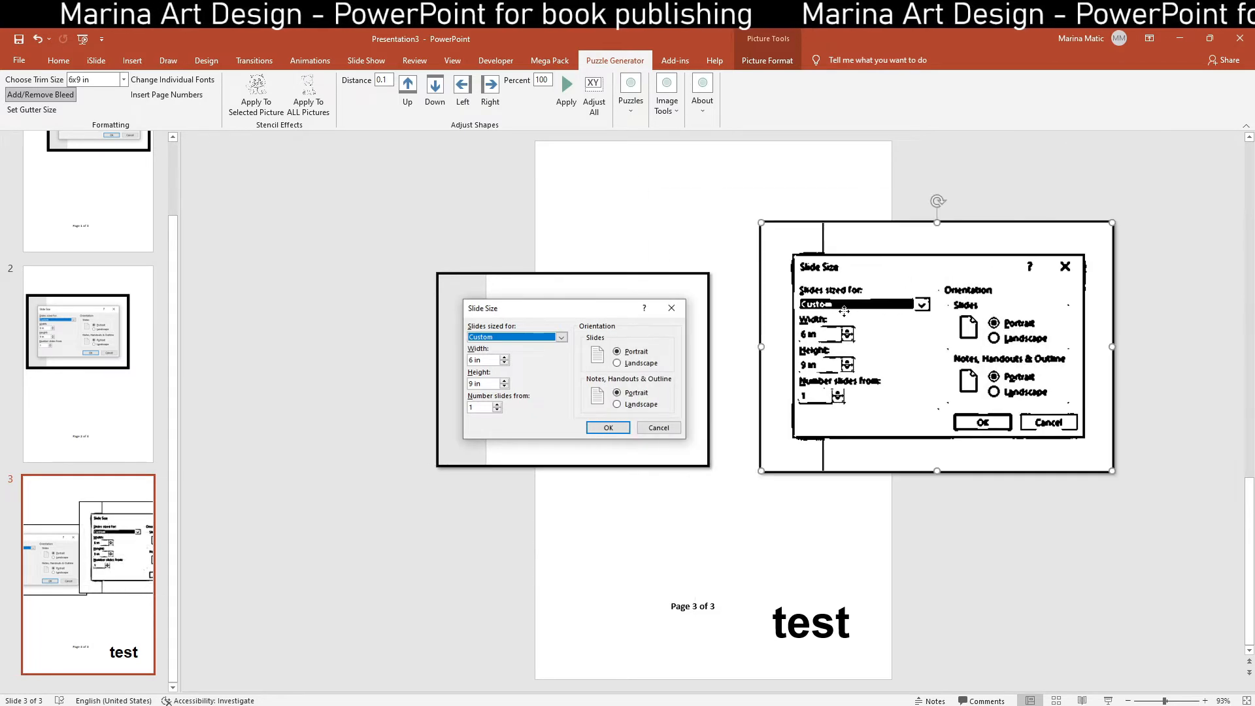
Delete the stencil version and the original screenshot from slide 3, and undo the original's deletion
{"action": "key", "text": "Delete"}
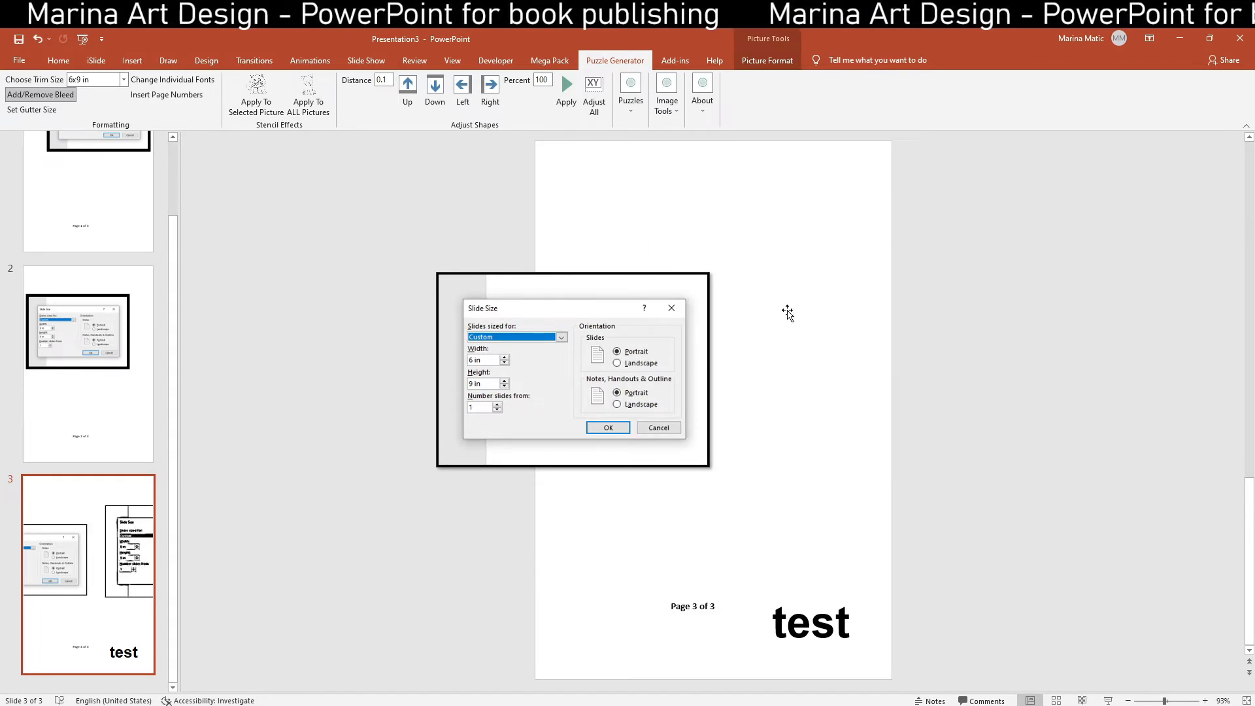
{"action": "left_click", "coordinate": [611, 322]}
{"action": "key", "text": "Delete"}
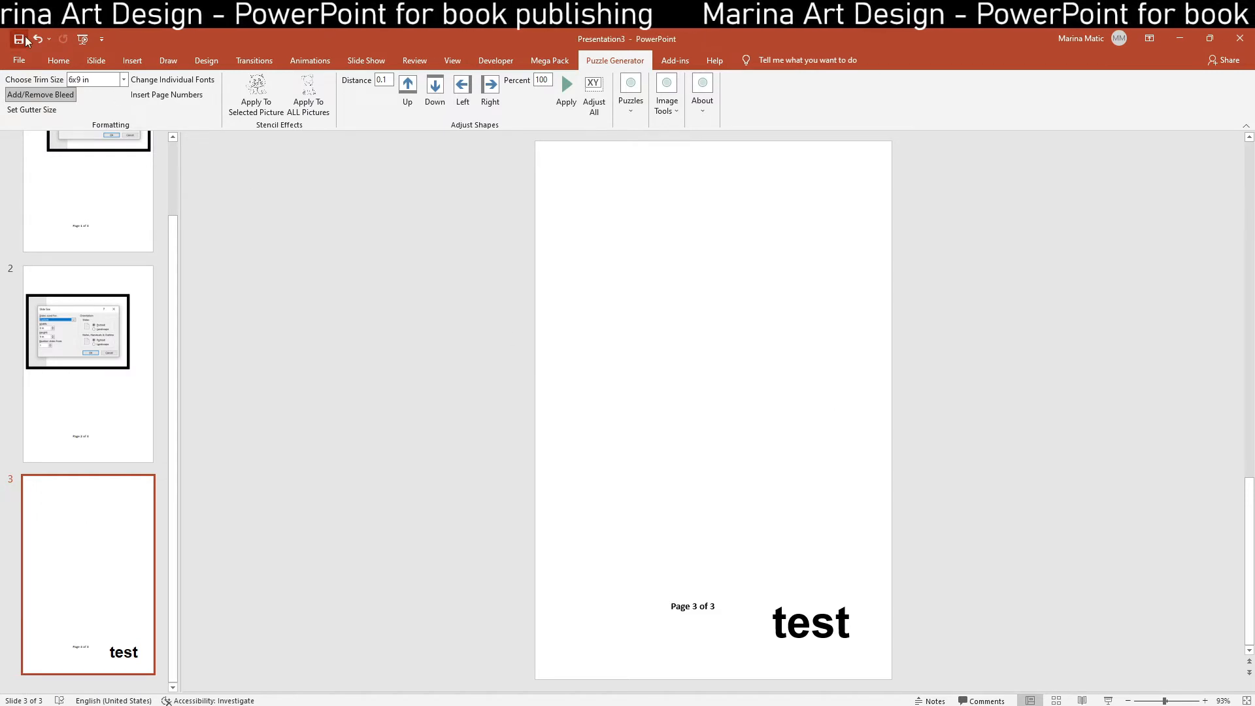
{"action": "key", "text": "ctrl+z"}
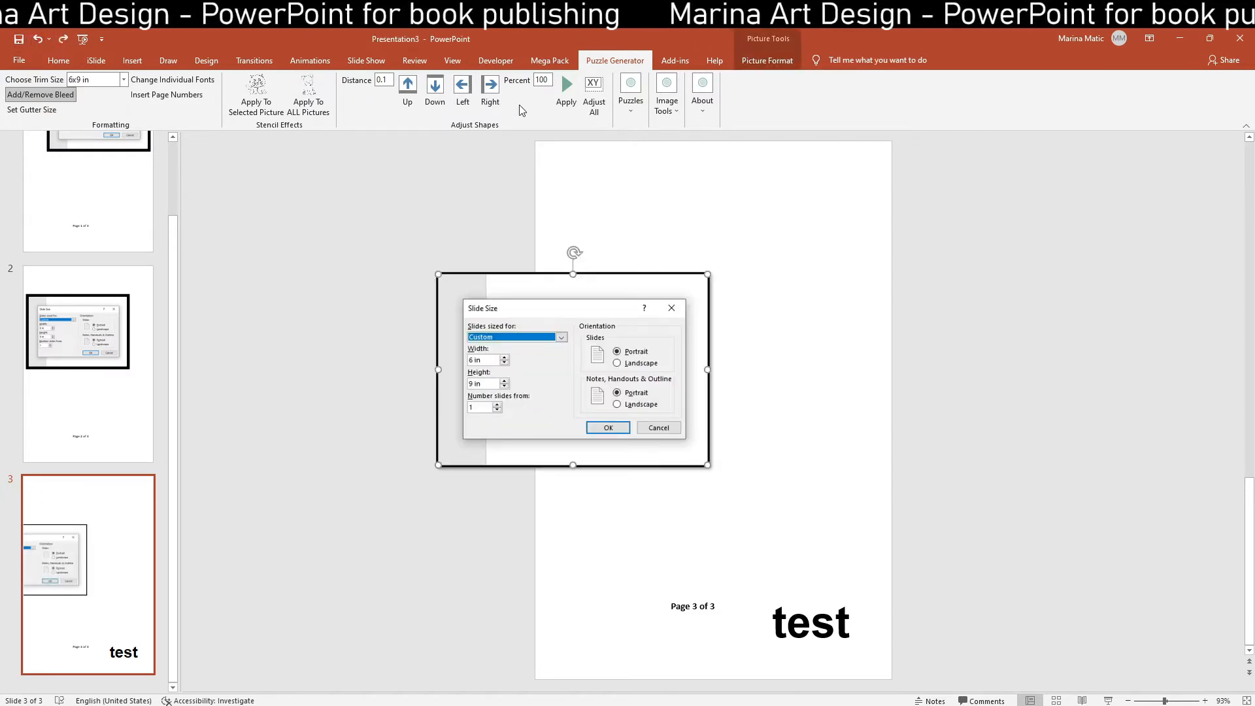
Centre the screenshot on slide 3 and shift the pictures on all slides down by 0.2 with Adjust Shapes
{"action": "left_click_drag", "start_coordinate": [573, 291], "coordinate": [715, 281]}
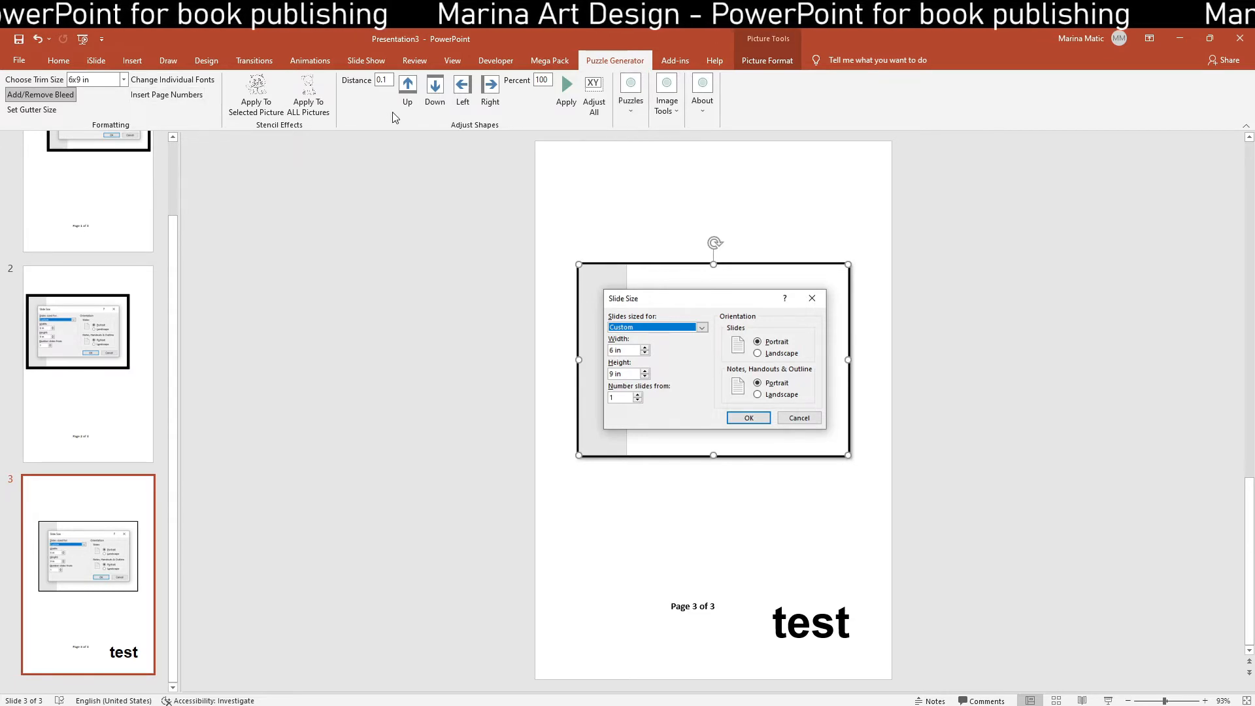
{"action": "mouse_move", "coordinate": [686, 264]}
{"action": "left_mouse_down"}
{"action": "mouse_move", "coordinate": [687, 315]}
{"action": "mouse_move", "coordinate": [682, 273]}
{"action": "left_mouse_up"}
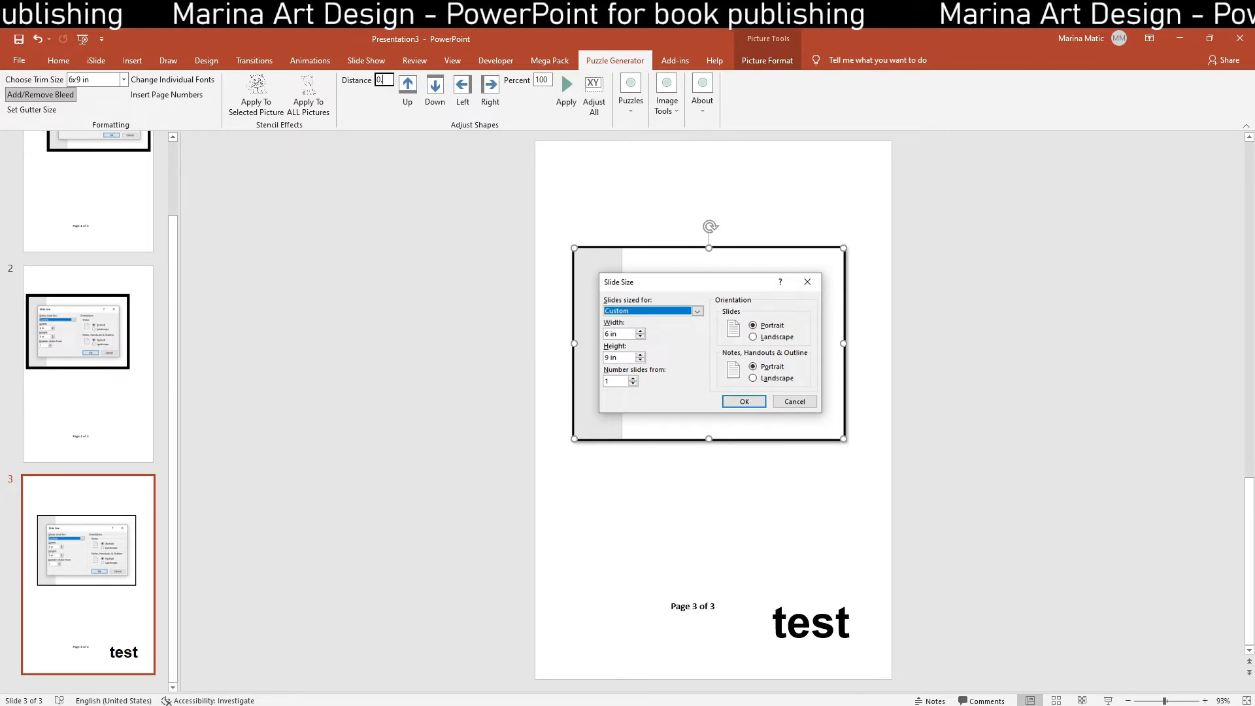
{"action": "left_click", "coordinate": [434, 92]}
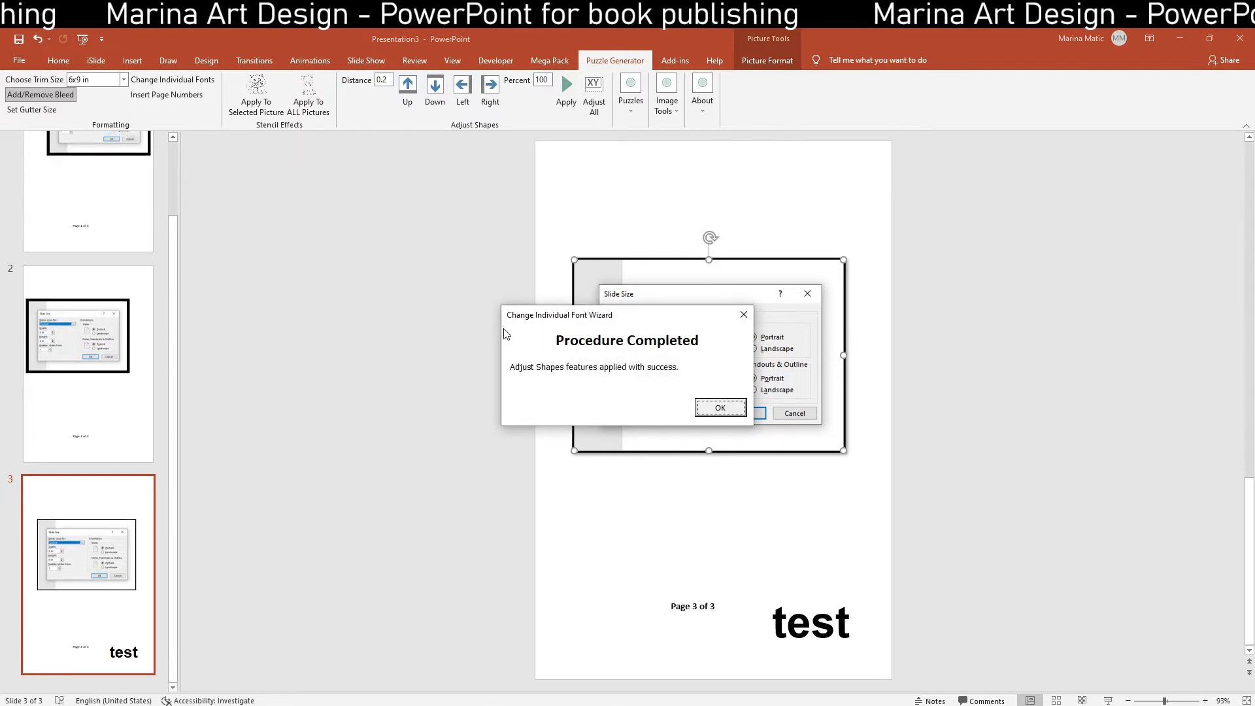
{"action": "left_click", "coordinate": [716, 412]}
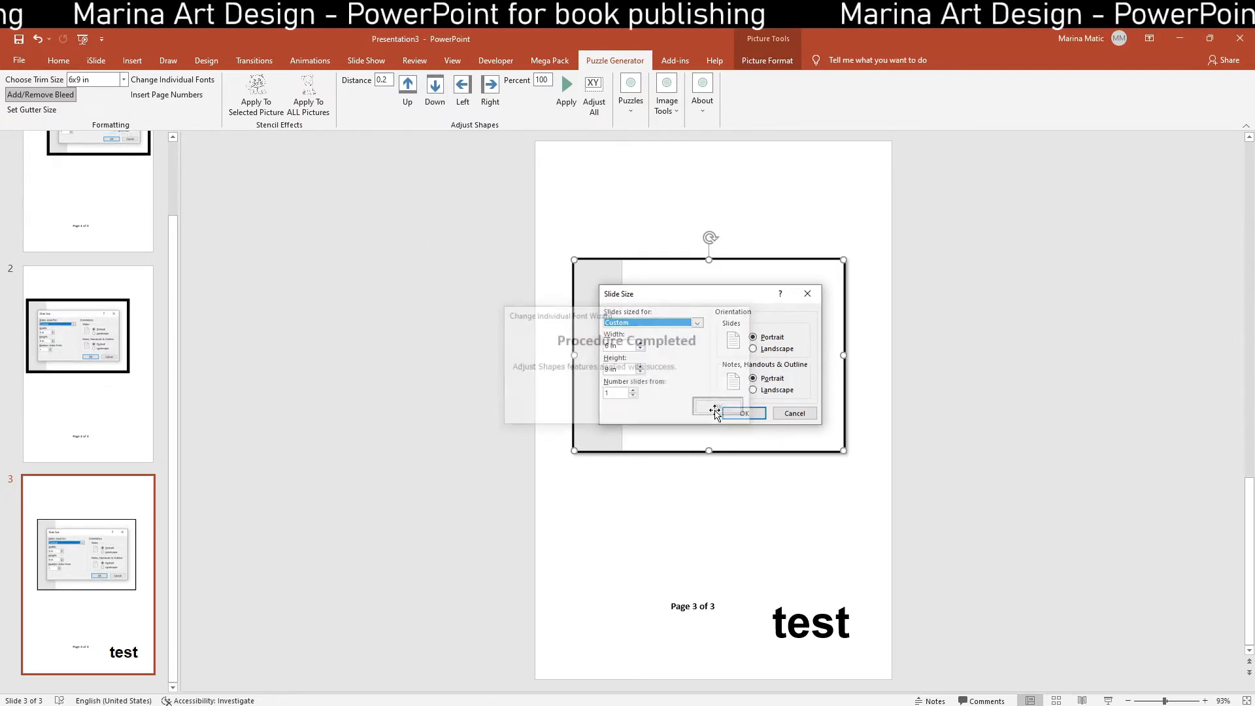
Move the screenshots on slides 1 and 2 to the same horizontally centred position near the page top
{"action": "left_click", "coordinate": [147, 231]}
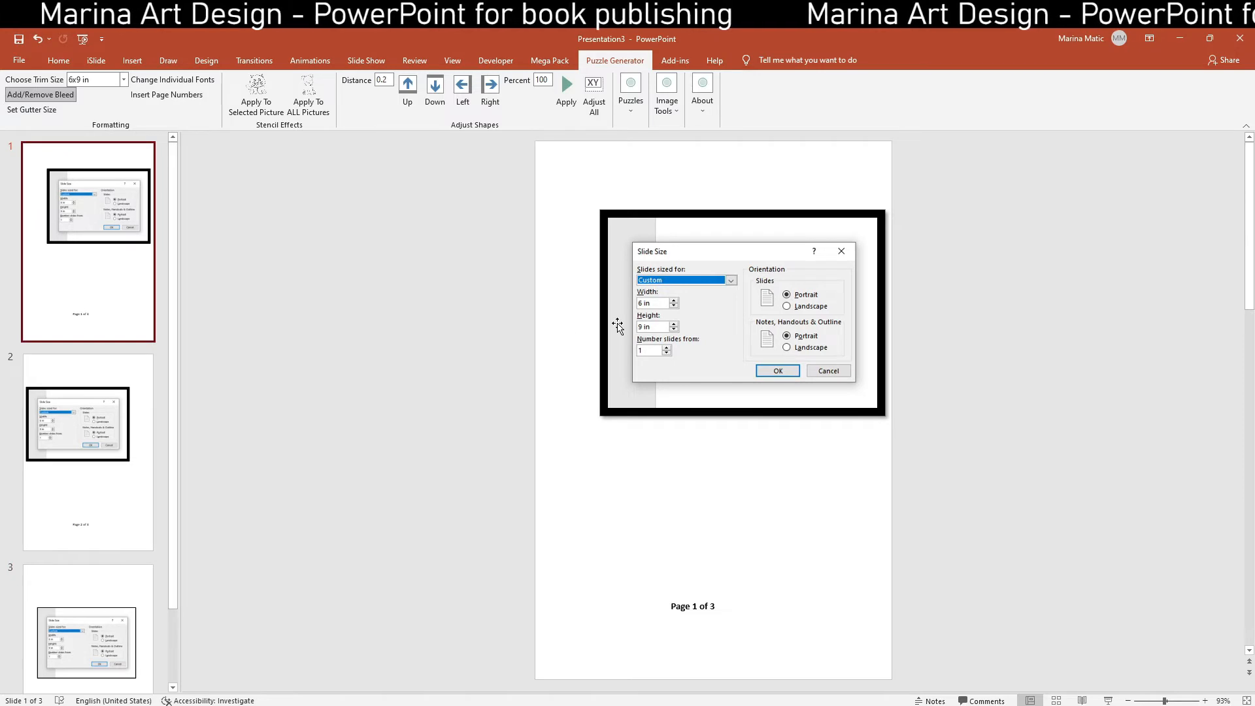
{"action": "left_click_drag", "start_coordinate": [645, 262], "coordinate": [617, 224]}
{"action": "left_click", "coordinate": [112, 396]}
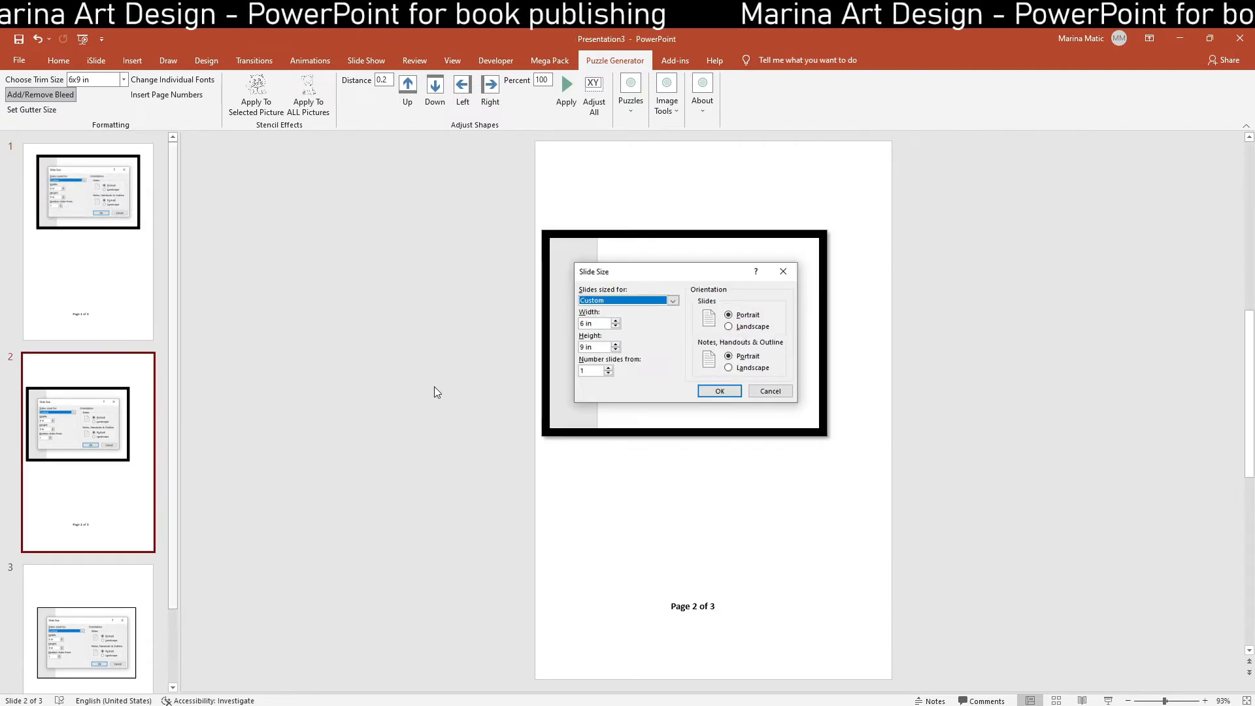
{"action": "left_click_drag", "start_coordinate": [655, 356], "coordinate": [635, 293]}
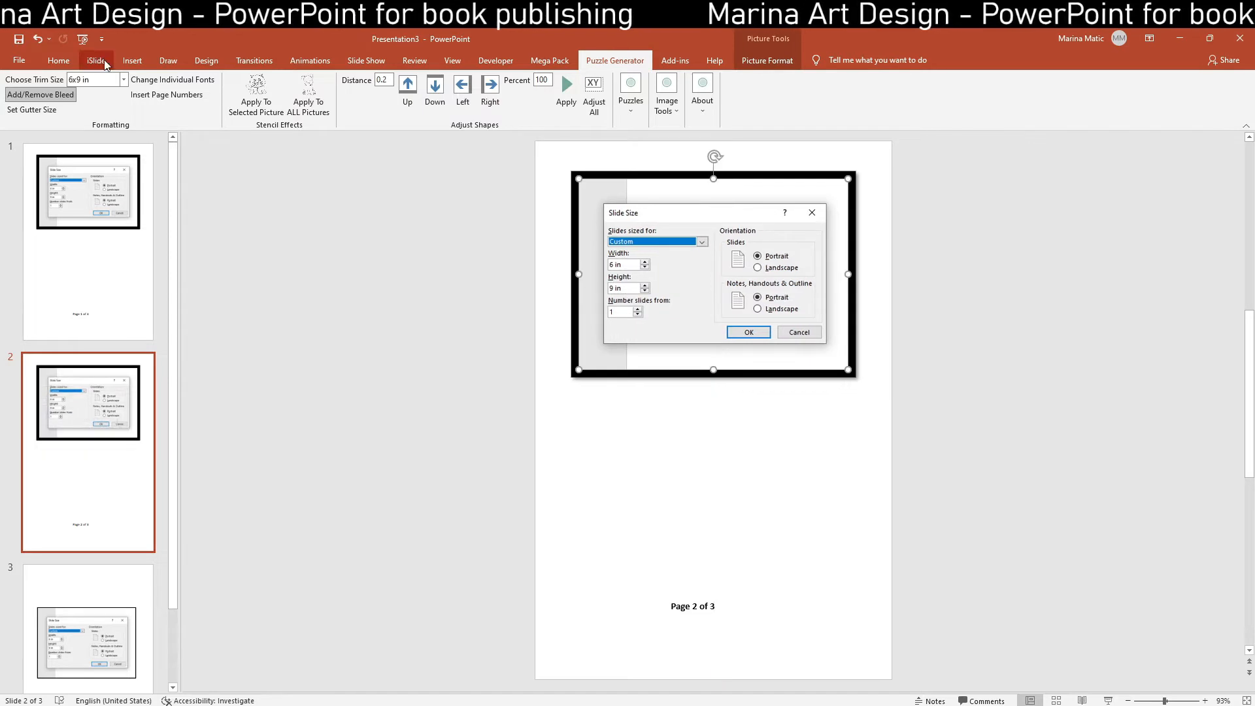
Draw a blue circle on slide 1 overlapping the lower edge of the screenshot
{"action": "left_click", "coordinate": [92, 190]}
{"action": "left_click", "coordinate": [132, 60]}
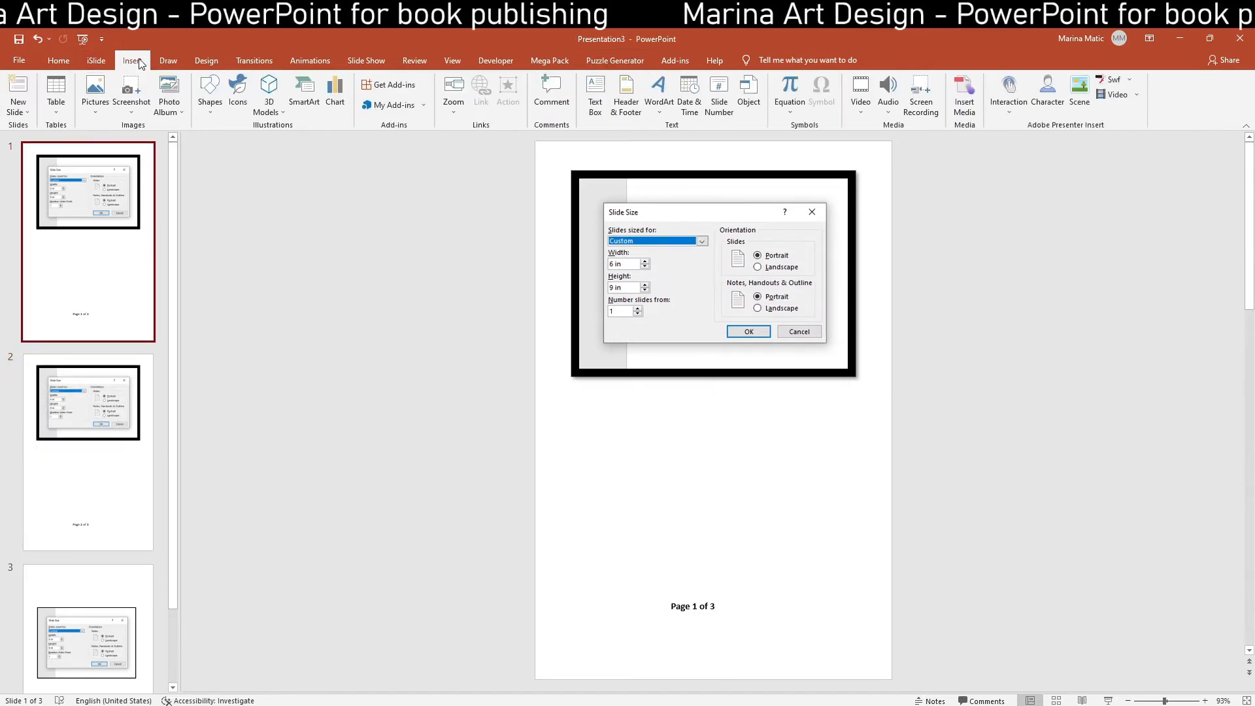
{"action": "left_click", "coordinate": [210, 90]}
{"action": "left_click", "coordinate": [259, 139]}
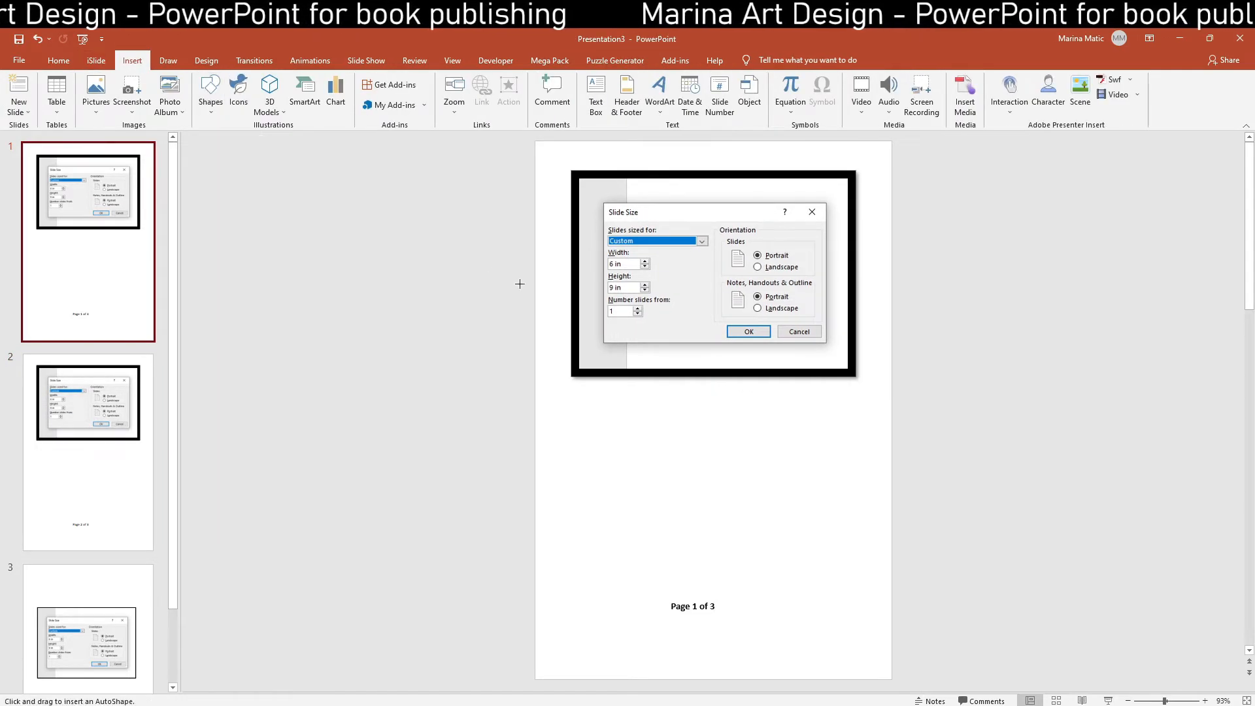
{"action": "left_click_drag", "start_coordinate": [641, 298], "coordinate": [763, 415]}
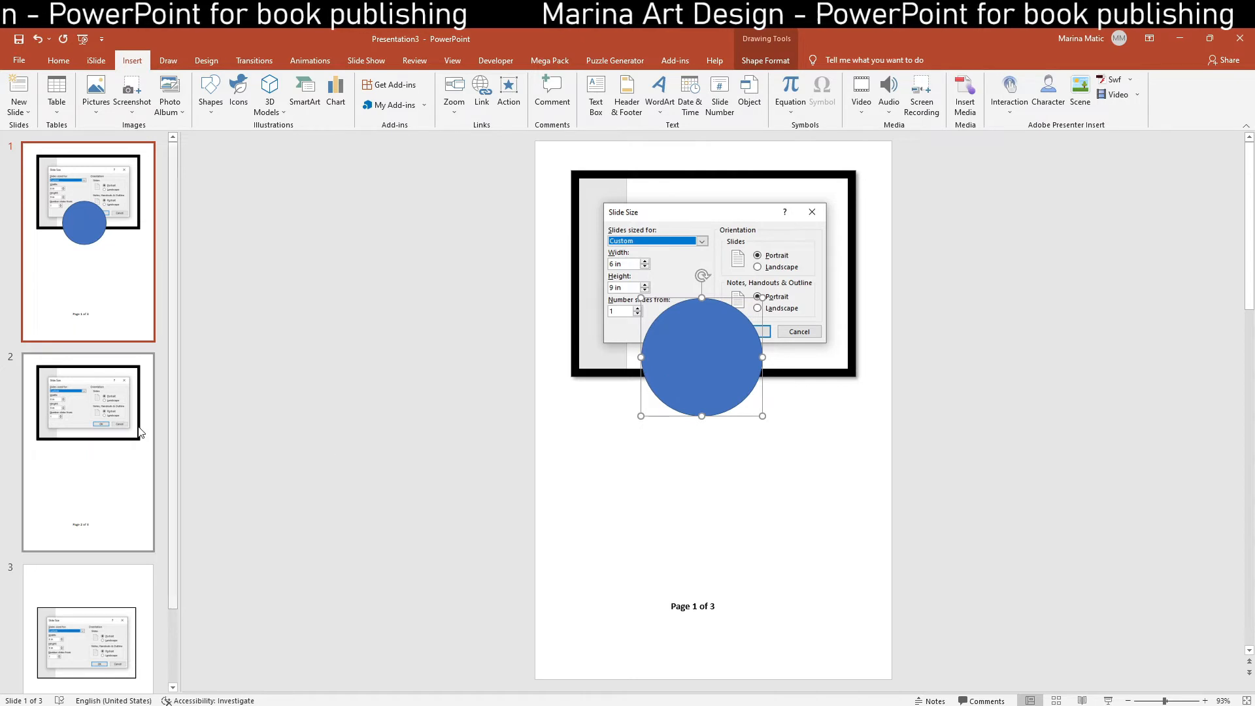
Paste a copy of the circle onto slides 2 and 3
{"action": "left_click", "coordinate": [124, 480]}
{"action": "key", "text": "ctrl+v"}
{"action": "left_click", "coordinate": [91, 638]}
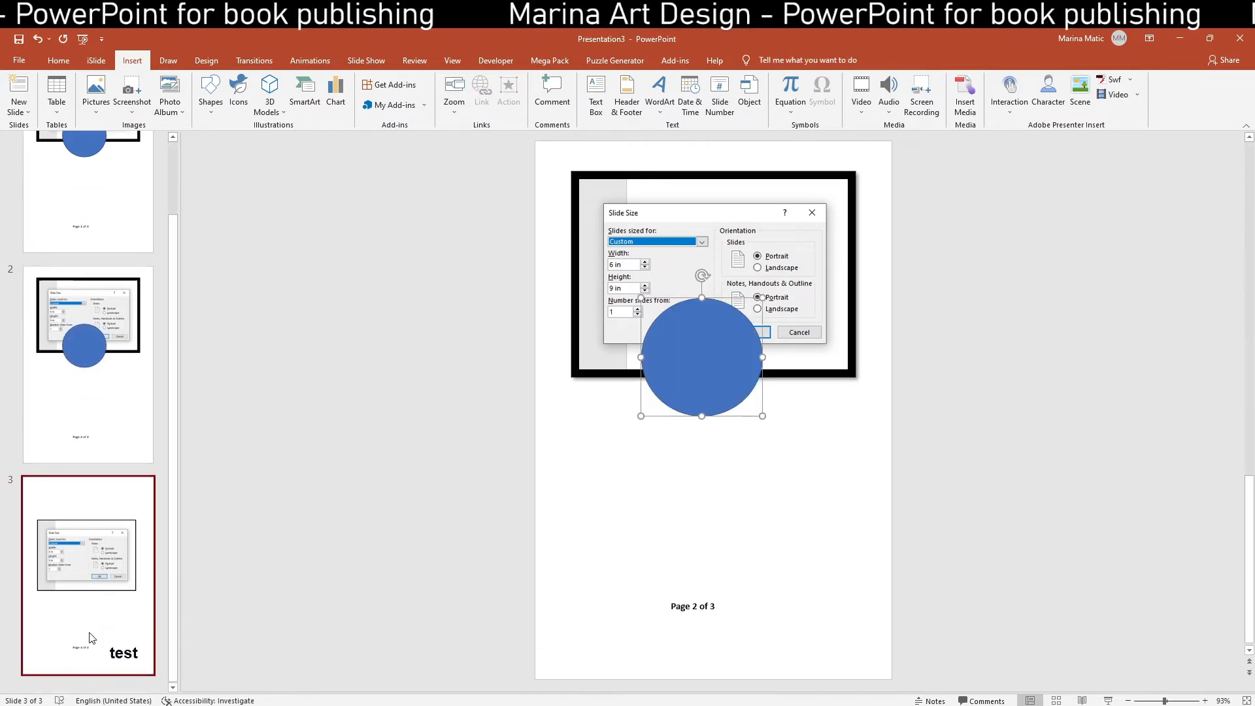
{"action": "key", "text": "ctrl+v"}
Select the circle on slide 1 and shift the circles on all slides down by 1.5 with Adjust Shapes
{"action": "scroll", "coordinate": [71, 332], "scroll_direction": "up", "scroll_amount": 2}
{"action": "left_click", "coordinate": [70, 332]}
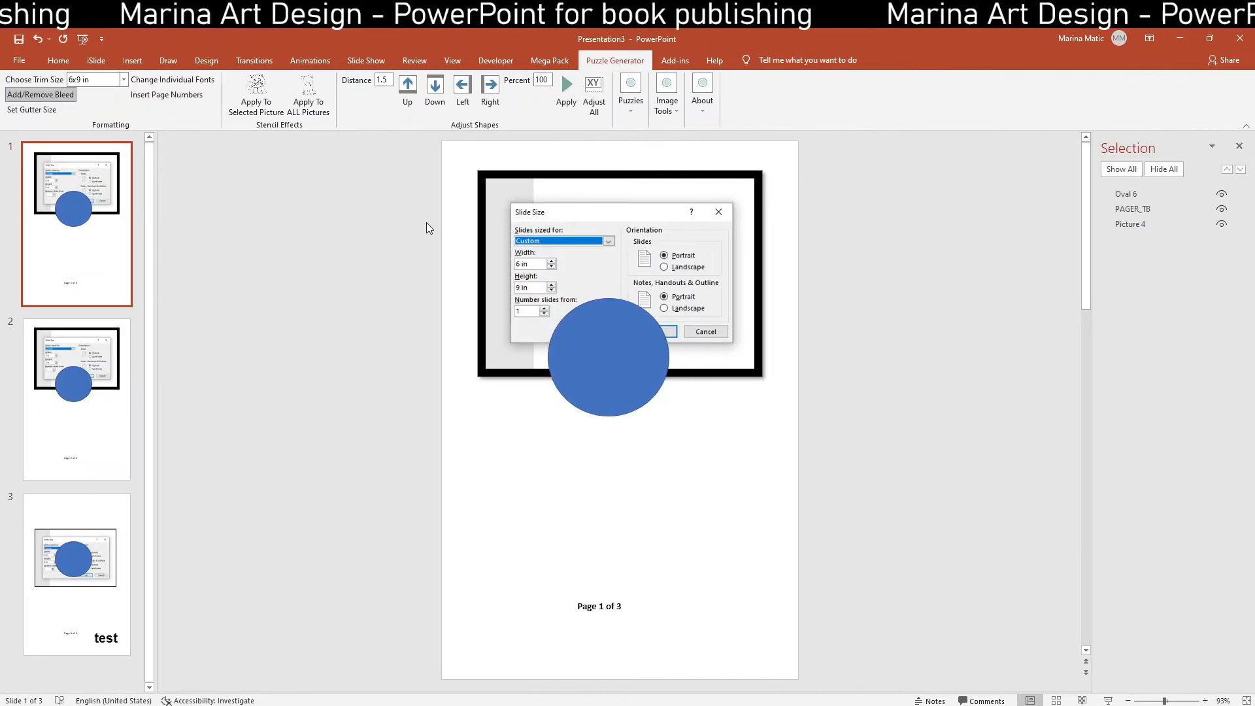
{"action": "left_click", "coordinate": [606, 351]}
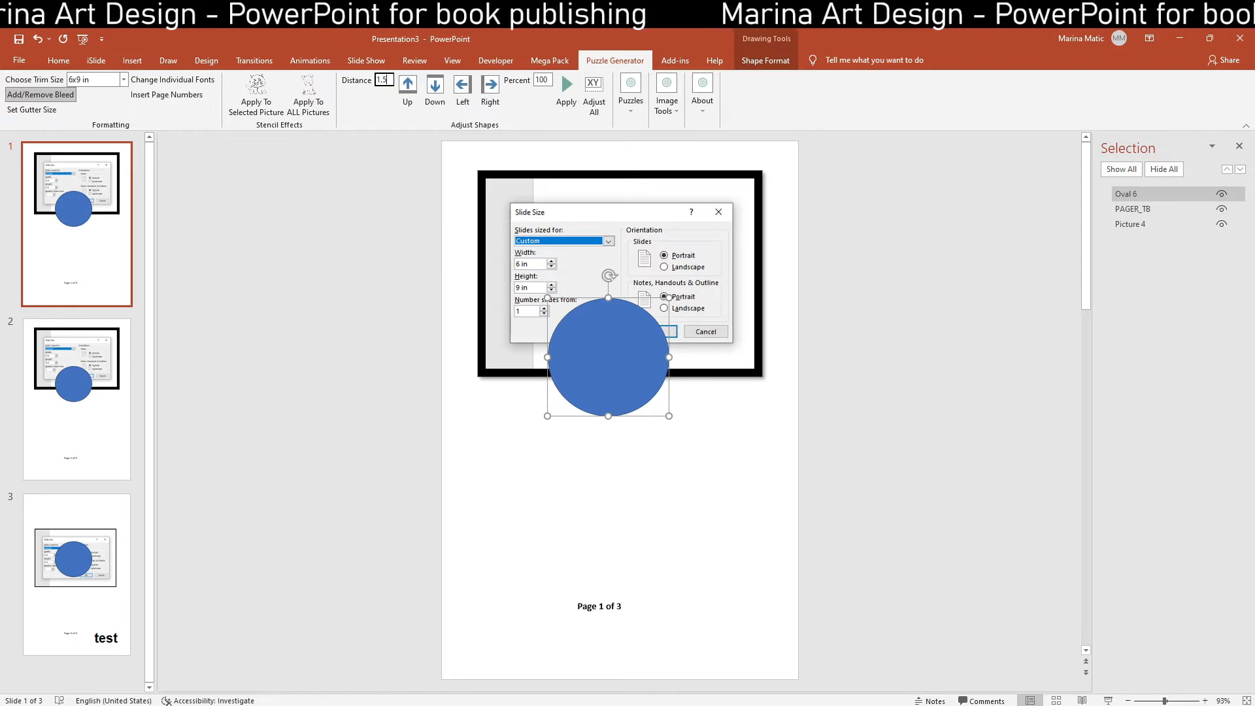
{"action": "left_click", "coordinate": [433, 98]}
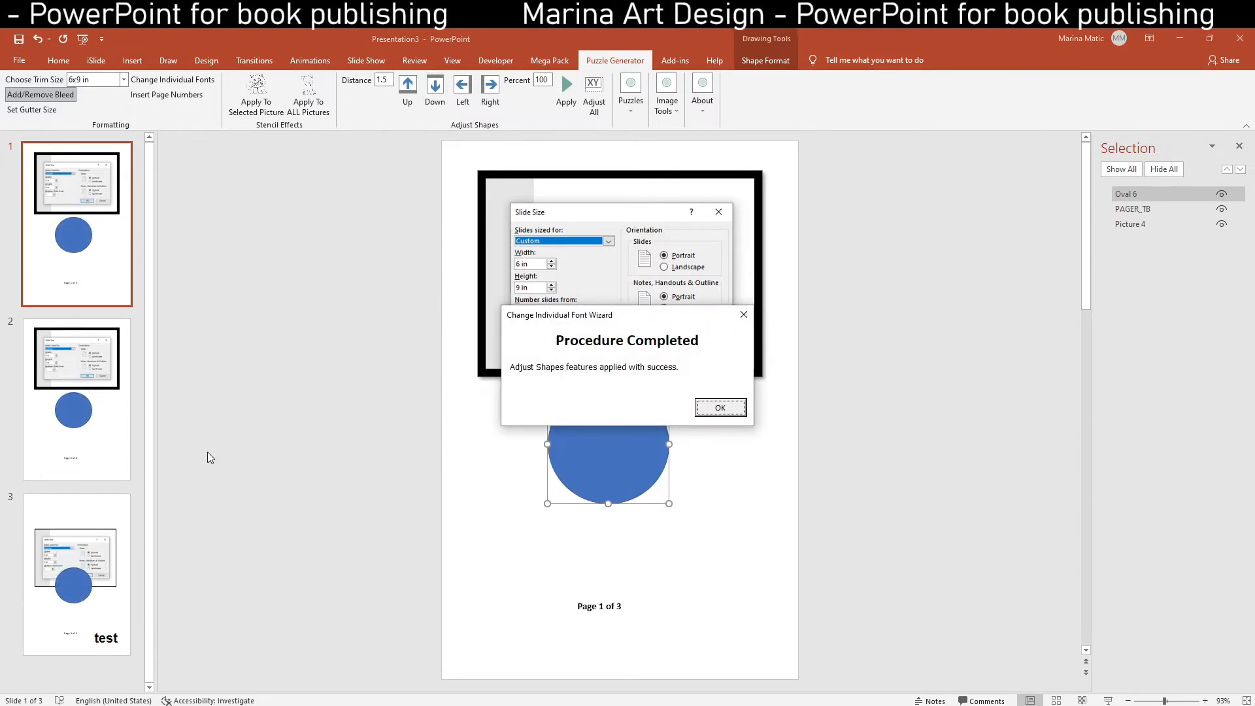
{"action": "left_click", "coordinate": [719, 407]}
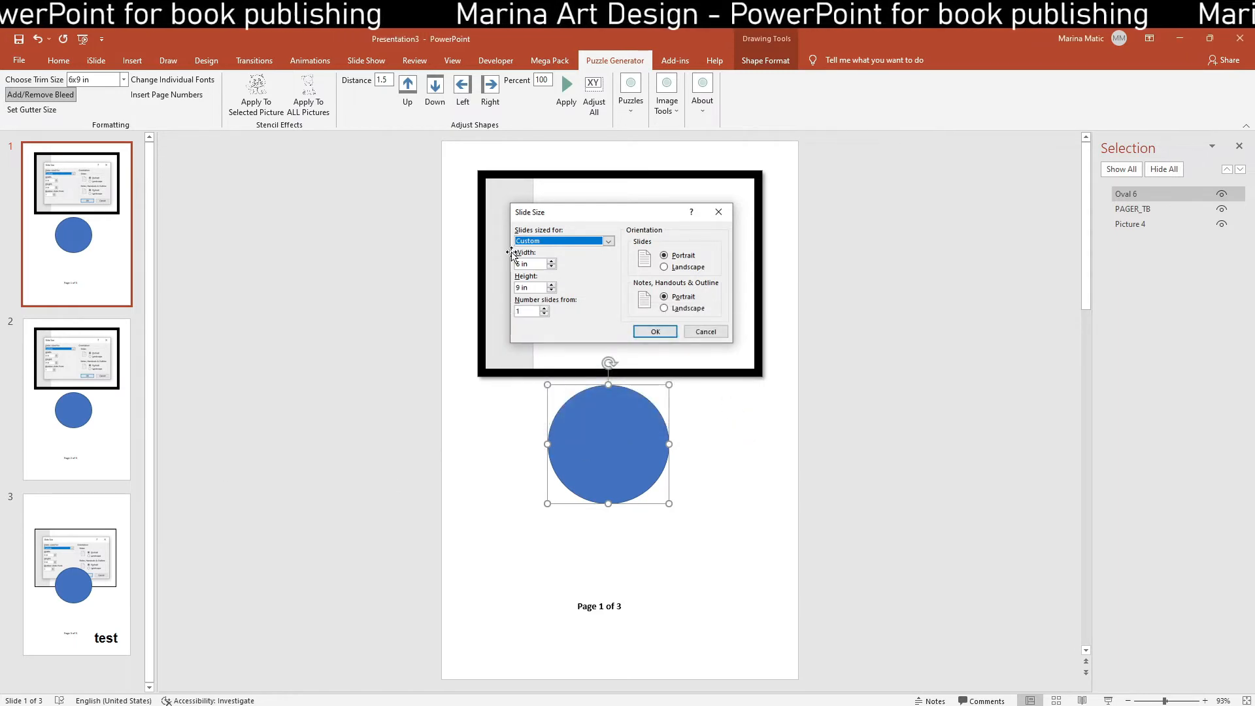
Shift the circles on all slides left by 1.5 once and right by 1.5 twice
{"action": "left_click", "coordinate": [463, 94]}
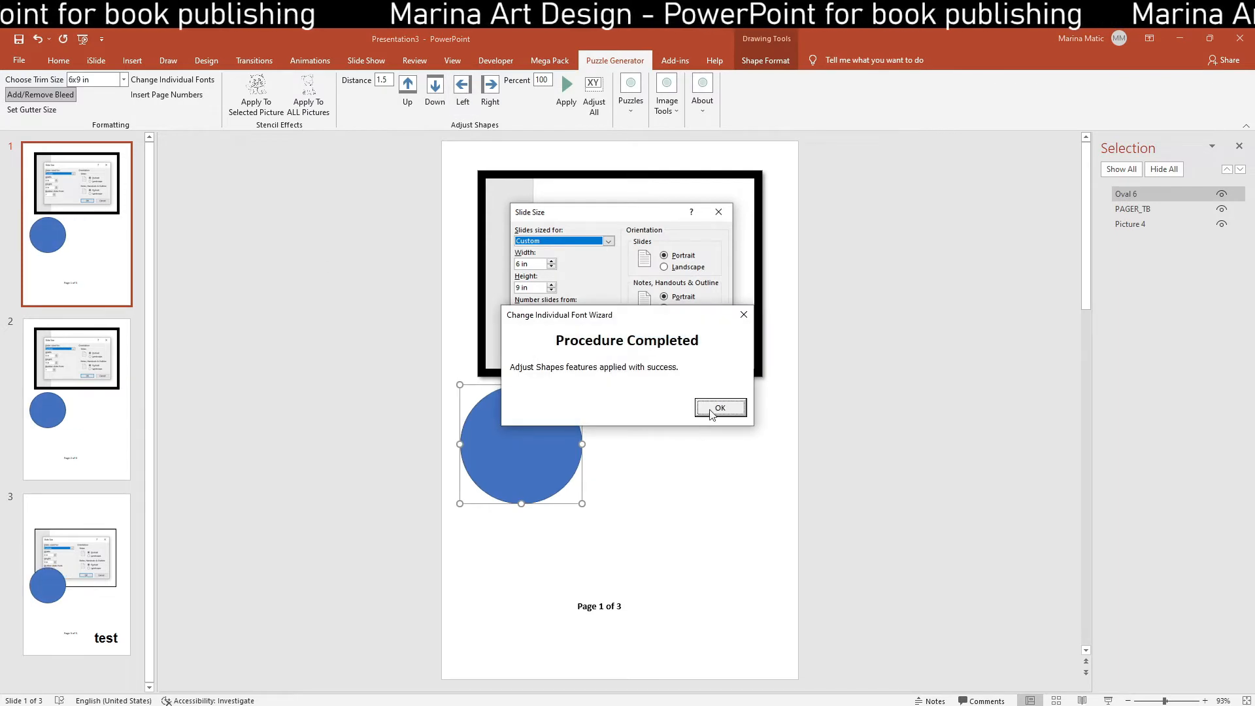
{"action": "left_click", "coordinate": [712, 411]}
{"action": "left_click", "coordinate": [487, 108]}
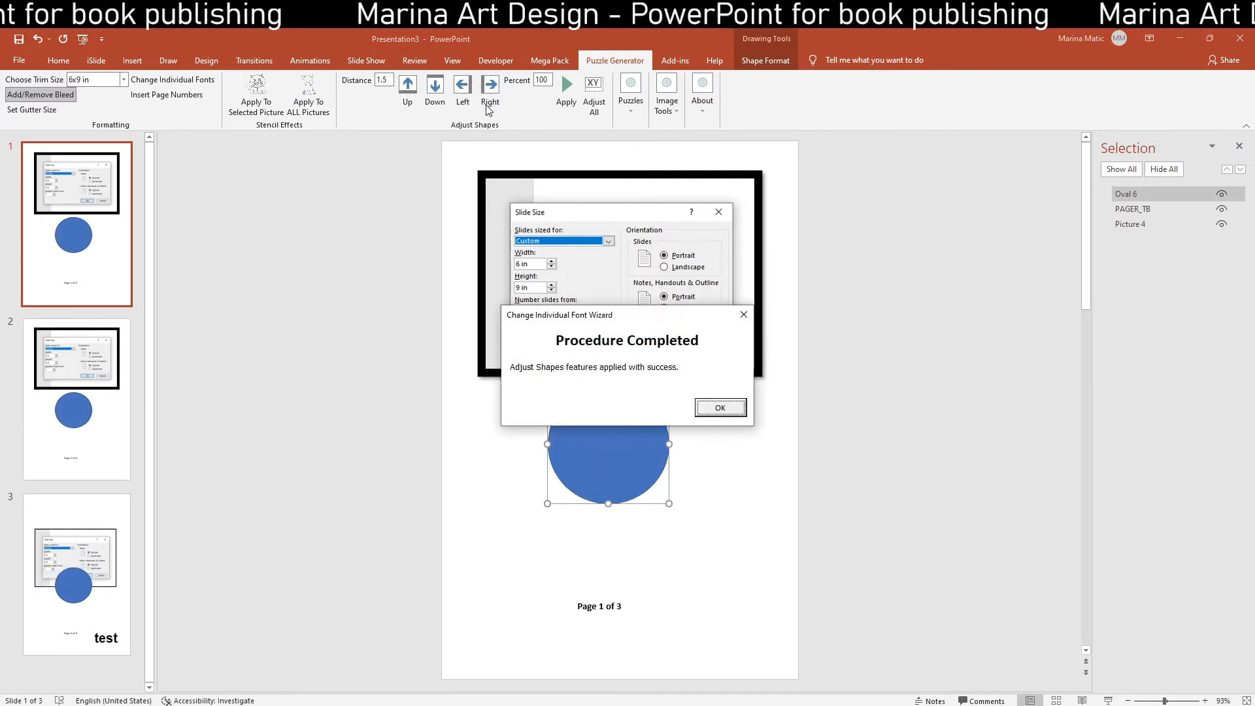
{"action": "left_click", "coordinate": [713, 410]}
{"action": "left_click", "coordinate": [489, 105]}
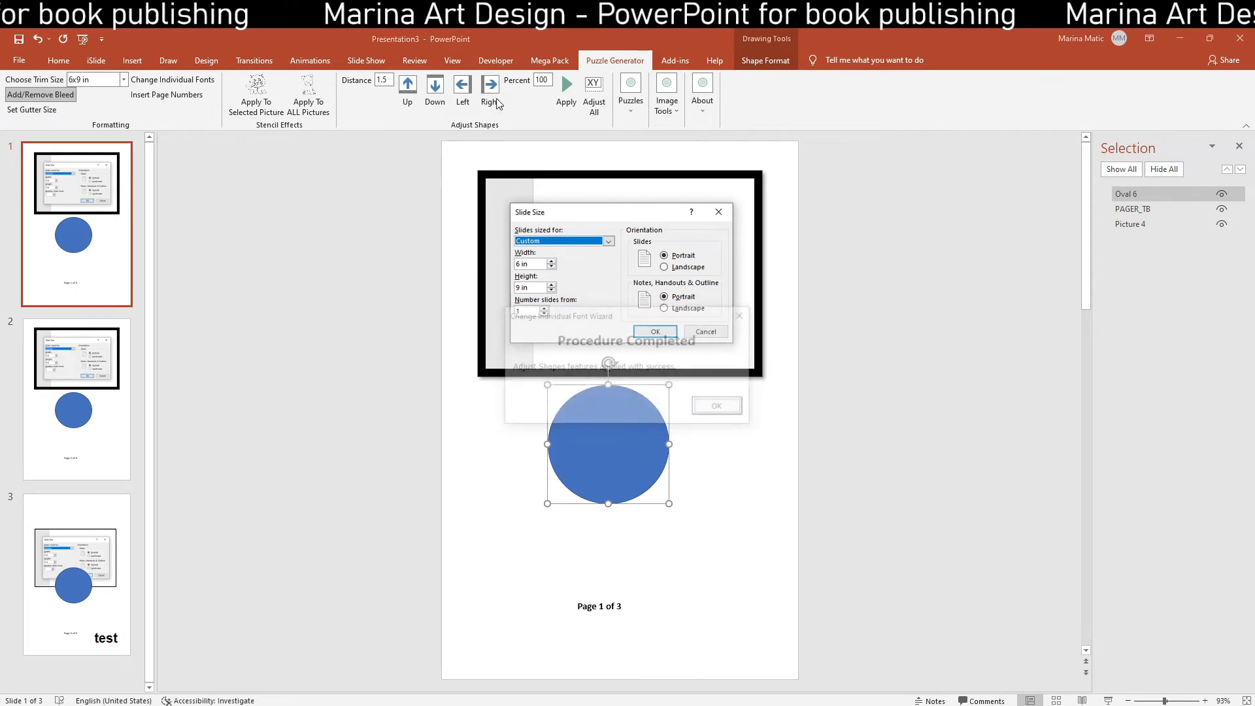
{"action": "left_click", "coordinate": [730, 409]}
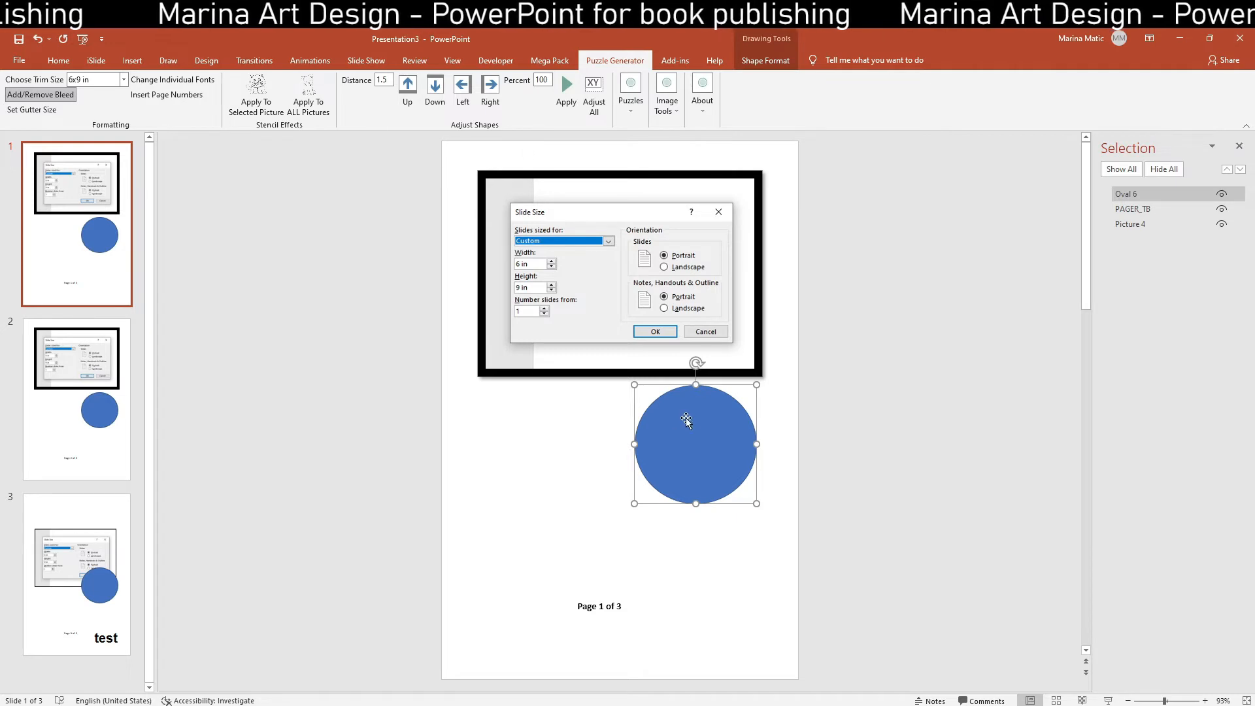
Delete the circle, the screenshot and the page number from slide 1, leaving the page empty
{"action": "key", "text": "Delete"}
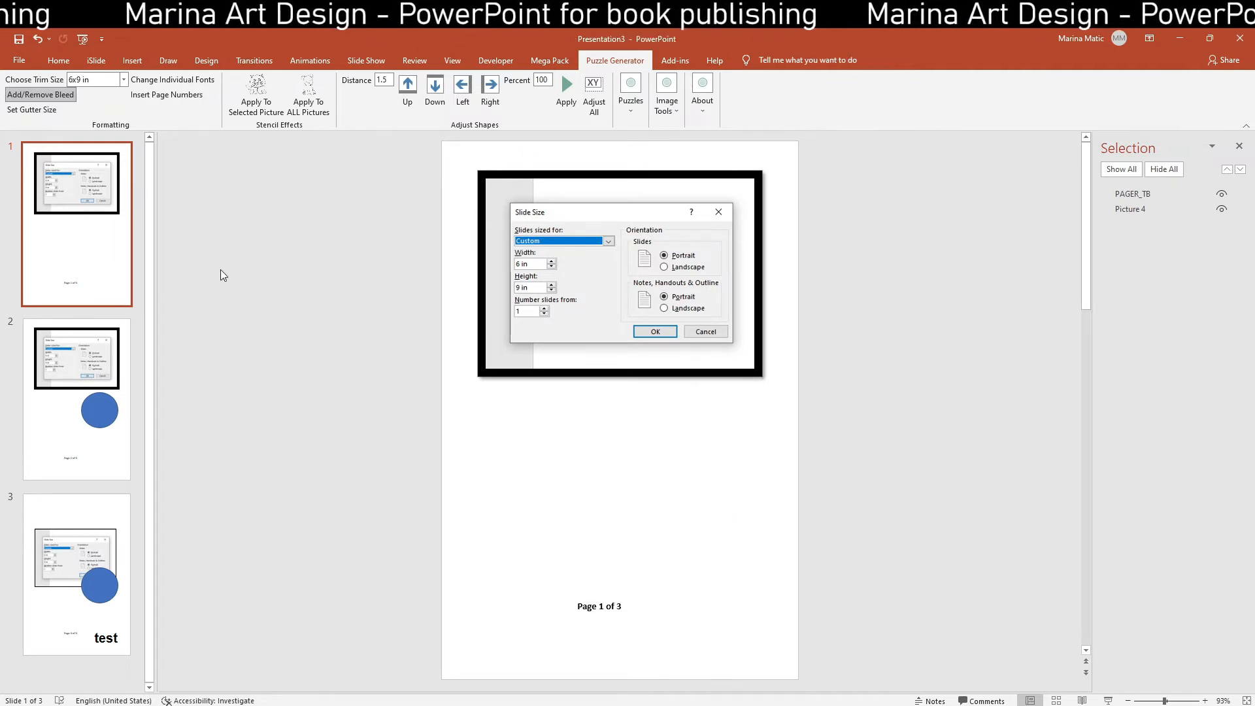
{"action": "left_click_drag", "start_coordinate": [429, 141], "coordinate": [825, 657]}
{"action": "key", "text": "Delete"}
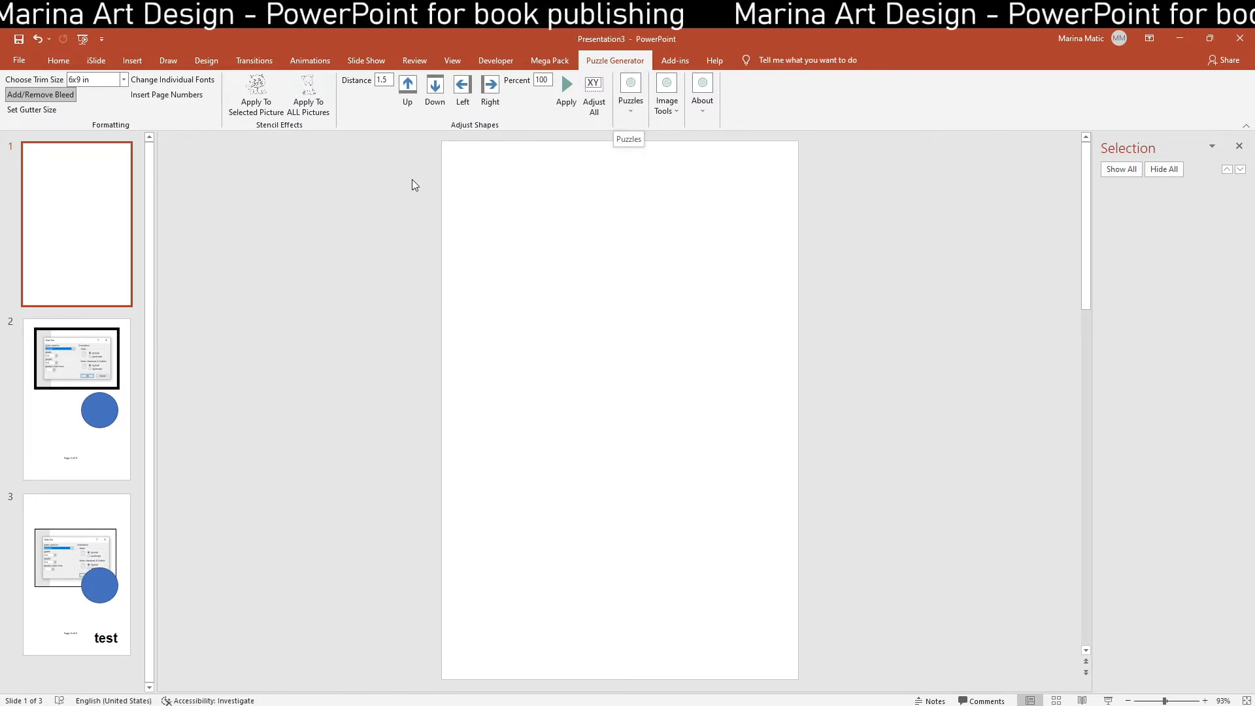
Delete the circle, the screenshot and the page number from slide 2, and return to slide 1
{"action": "left_click_drag", "start_coordinate": [574, 376], "coordinate": [869, 581]}
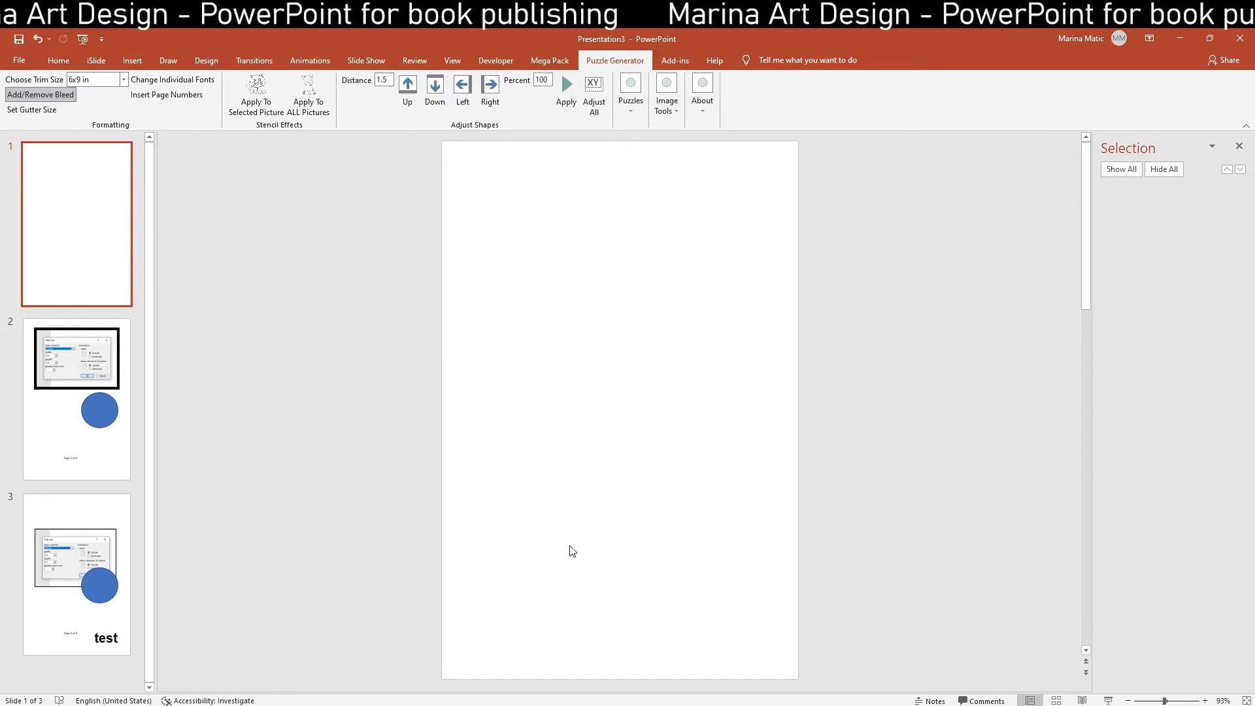
{"action": "scroll", "coordinate": [339, 288], "scroll_direction": "down", "scroll_amount": 1}
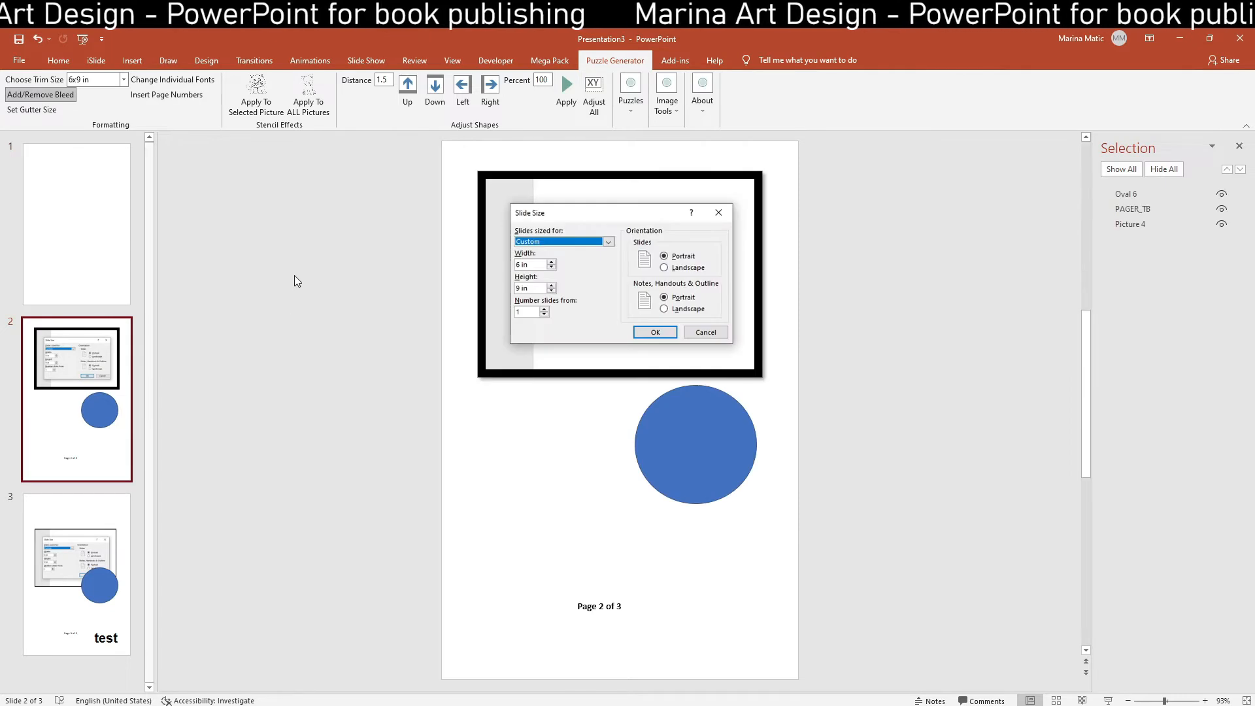
{"action": "left_click_drag", "start_coordinate": [416, 171], "coordinate": [760, 376]}
{"action": "left_click_drag", "start_coordinate": [632, 328], "coordinate": [686, 457]}
{"action": "left_click", "coordinate": [683, 458]}
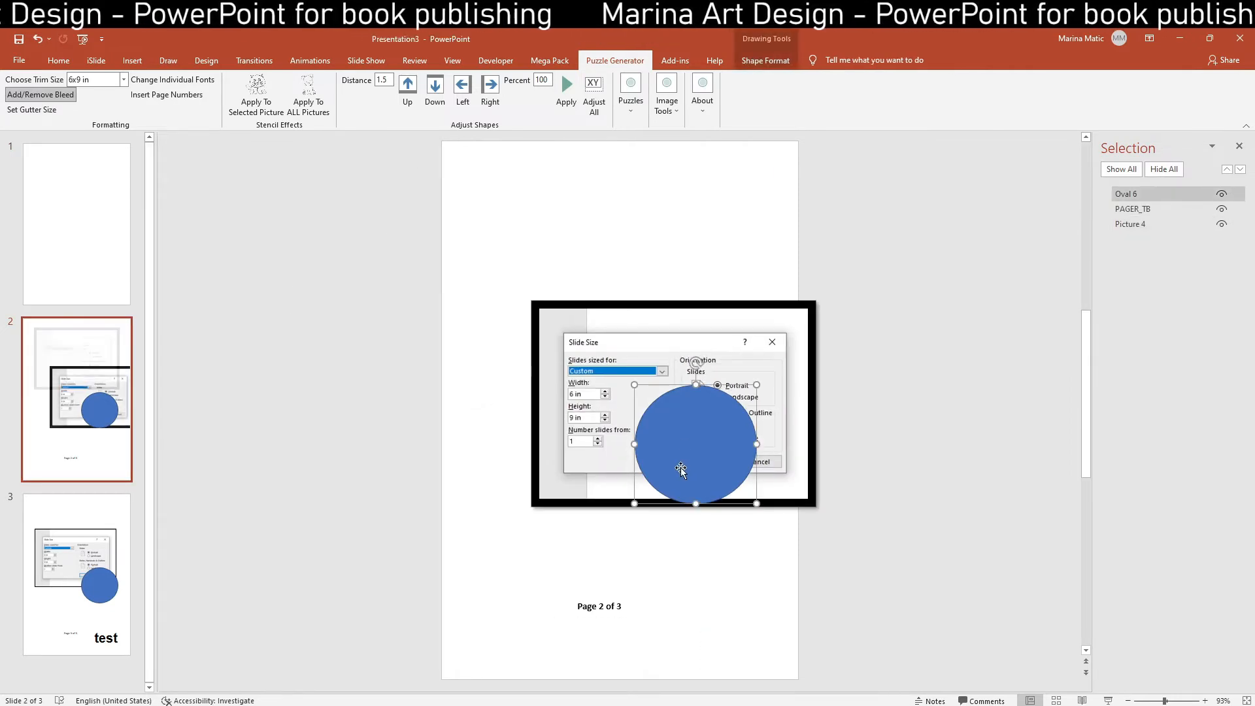
{"action": "key", "text": "Delete"}
{"action": "key", "text": "Delete"}
{"action": "left_click", "coordinate": [582, 596]}
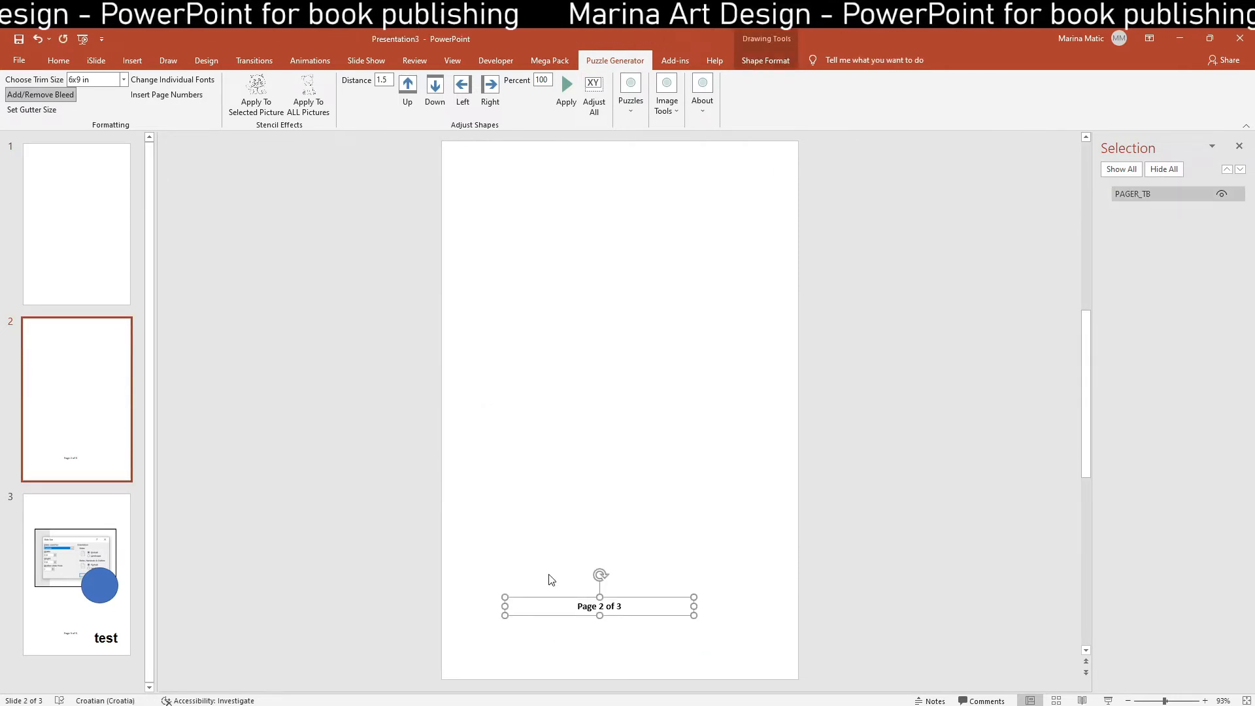
{"action": "key", "text": "Delete"}
{"action": "left_click", "coordinate": [104, 246]}
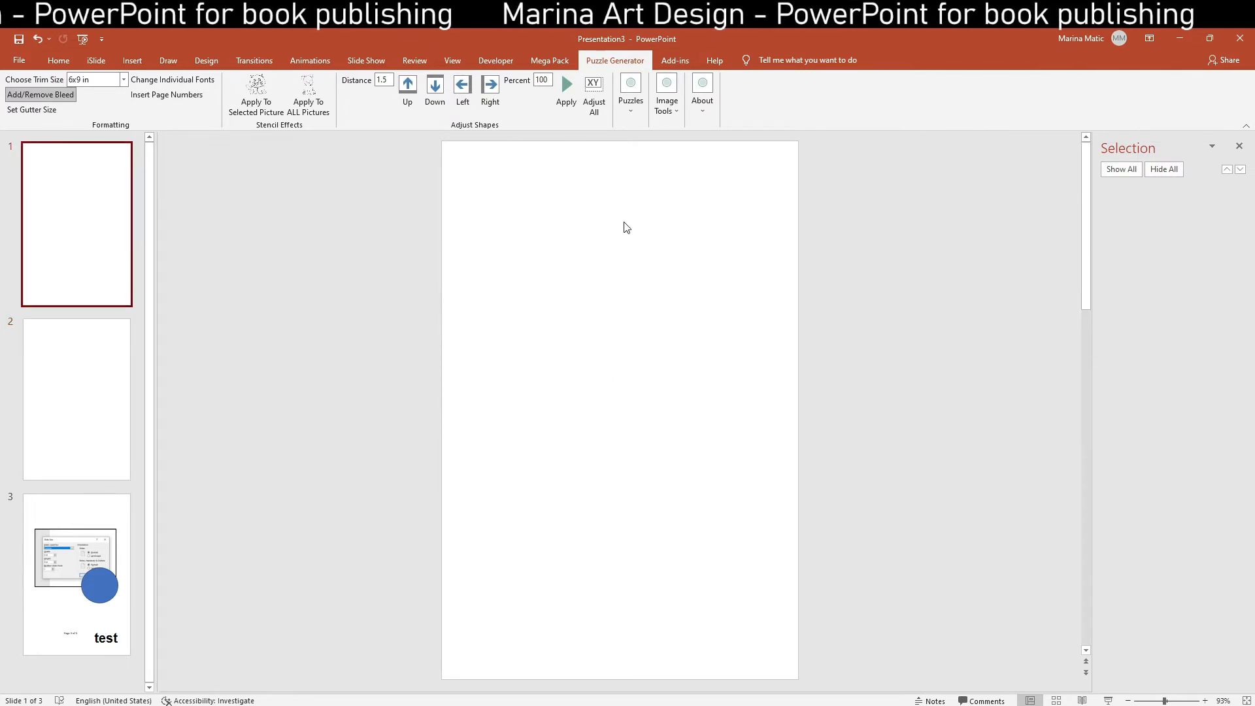
Examine the Sudoku Generator's font, numbering, level and grid options, trying the Easy level, and close the wizard without generating puzzles
{"action": "left_click", "coordinate": [631, 98]}
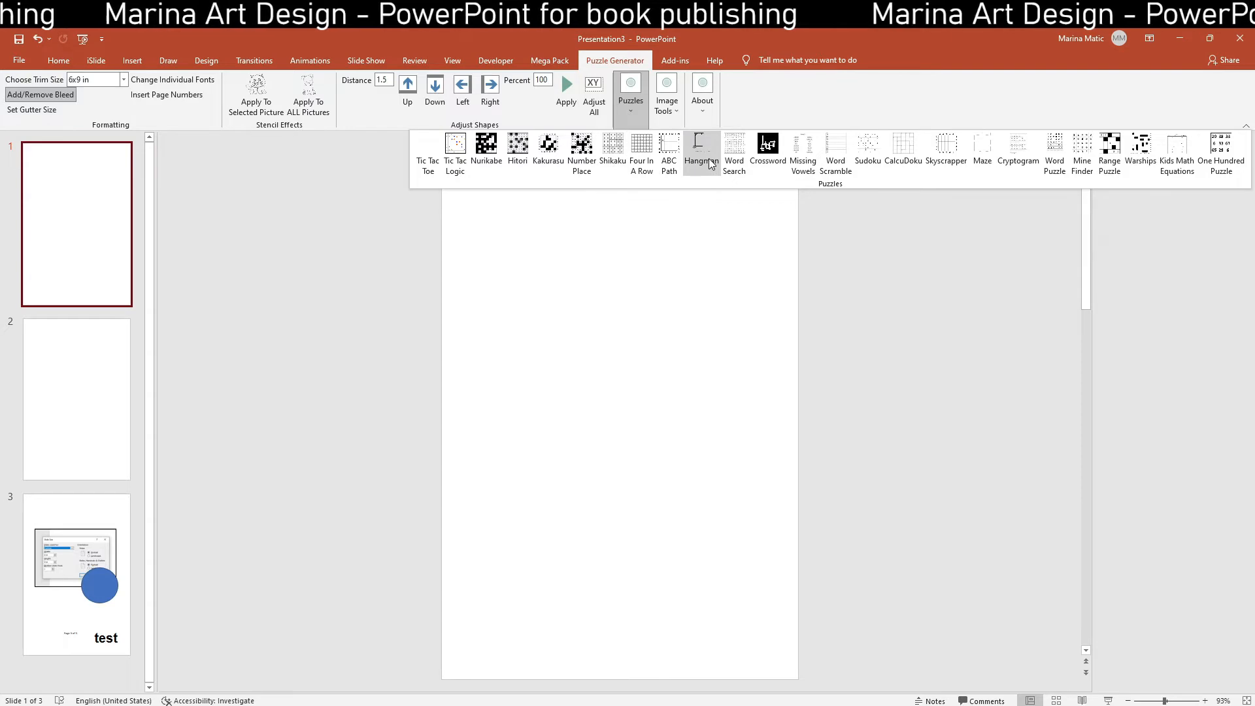
{"action": "left_click", "coordinate": [857, 153]}
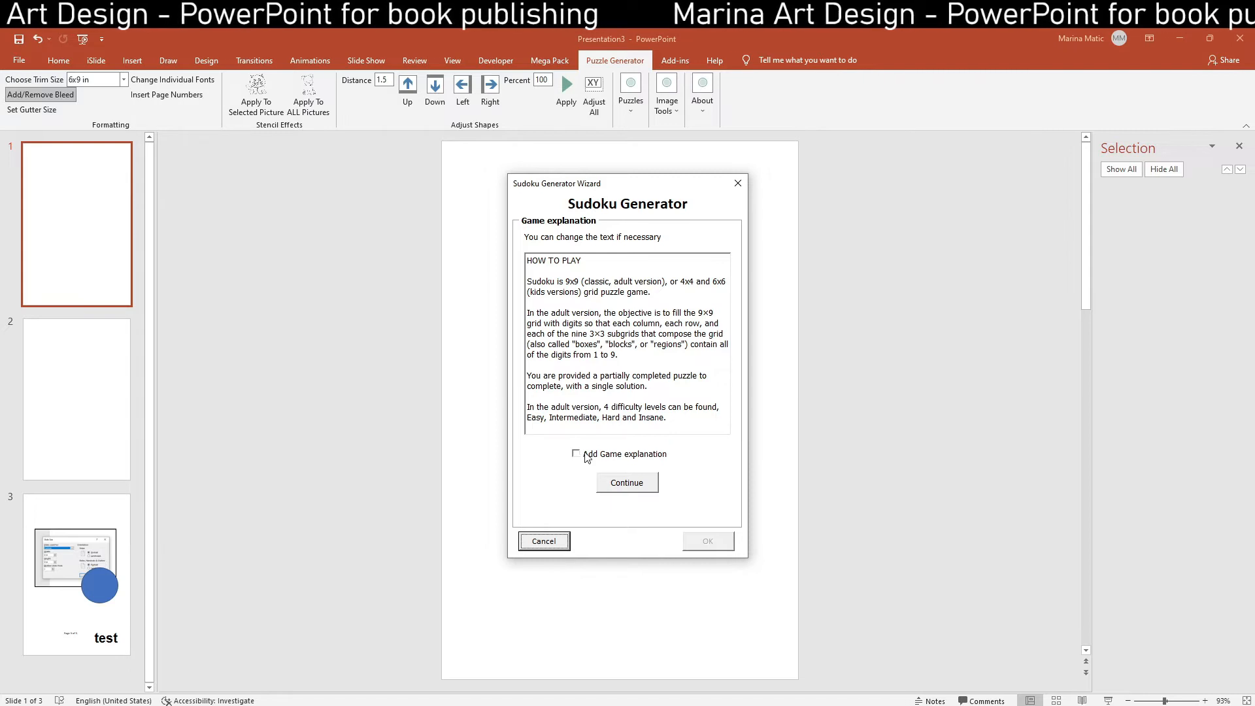
{"action": "left_click", "coordinate": [637, 487]}
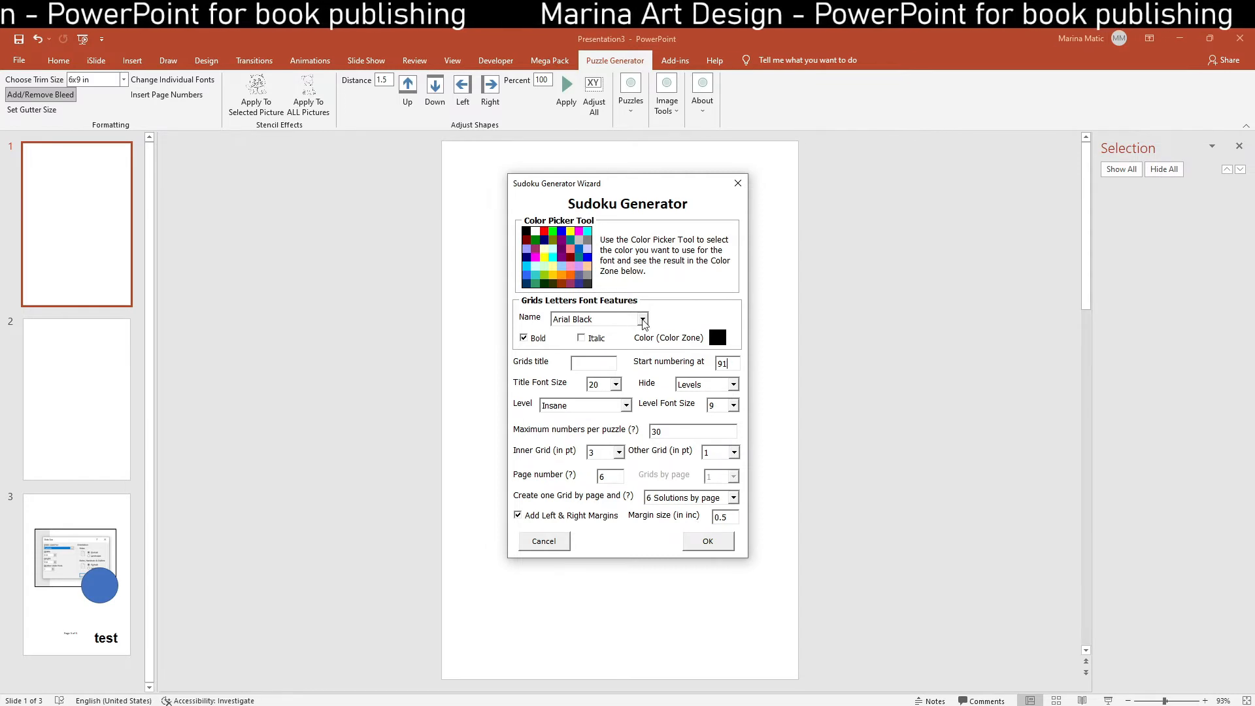
{"action": "left_click", "coordinate": [643, 320]}
{"action": "left_click", "coordinate": [668, 318]}
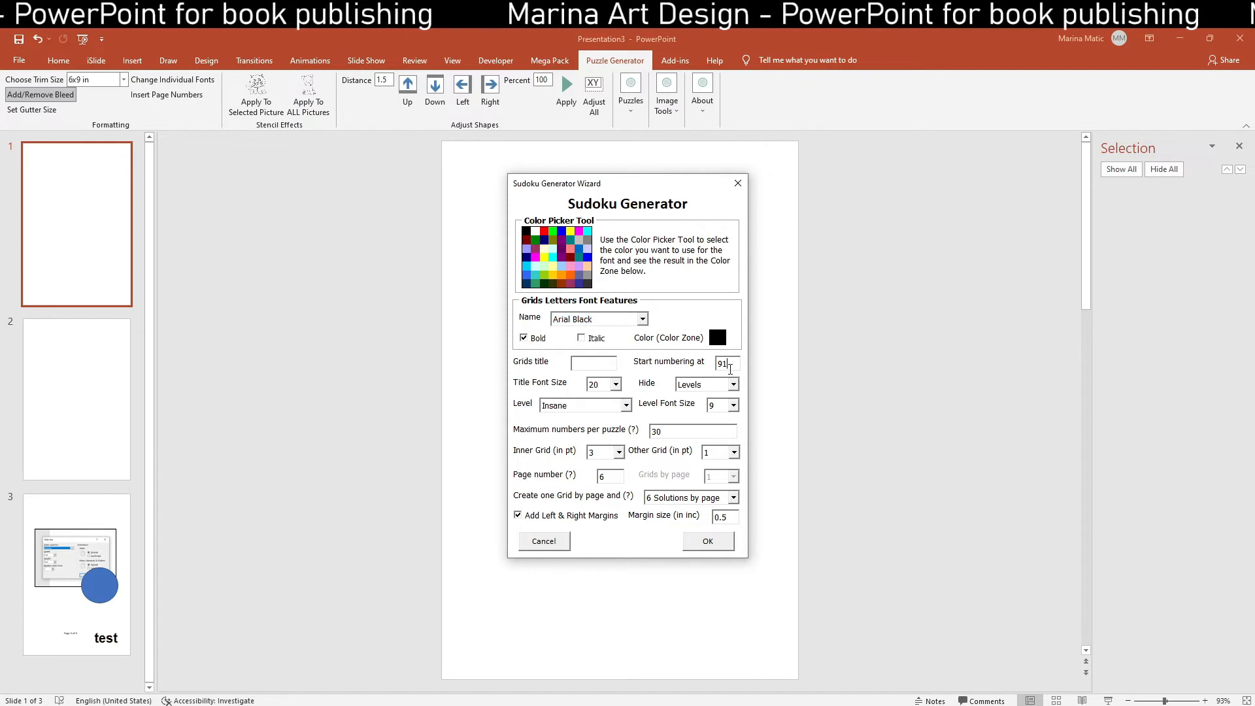
{"action": "left_click", "coordinate": [699, 385]}
{"action": "left_click", "coordinate": [660, 416]}
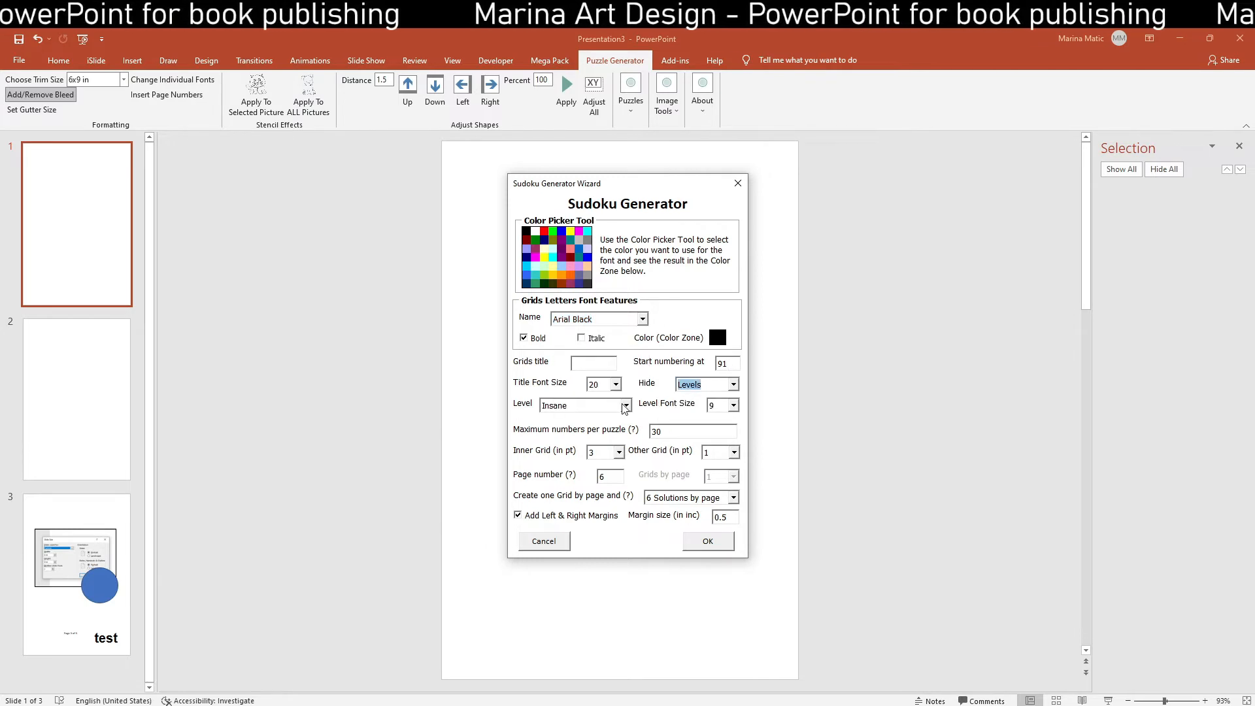
{"action": "left_click", "coordinate": [626, 405]}
{"action": "left_click", "coordinate": [575, 418]}
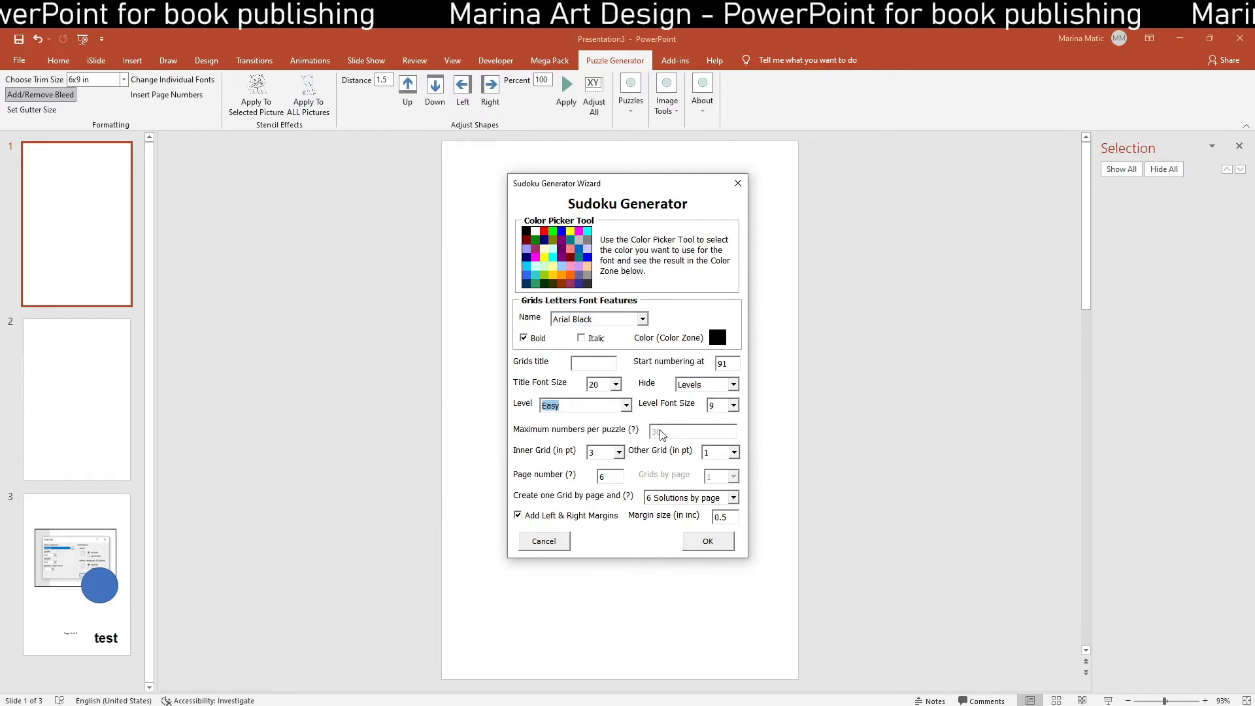
{"action": "left_click", "coordinate": [619, 455]}
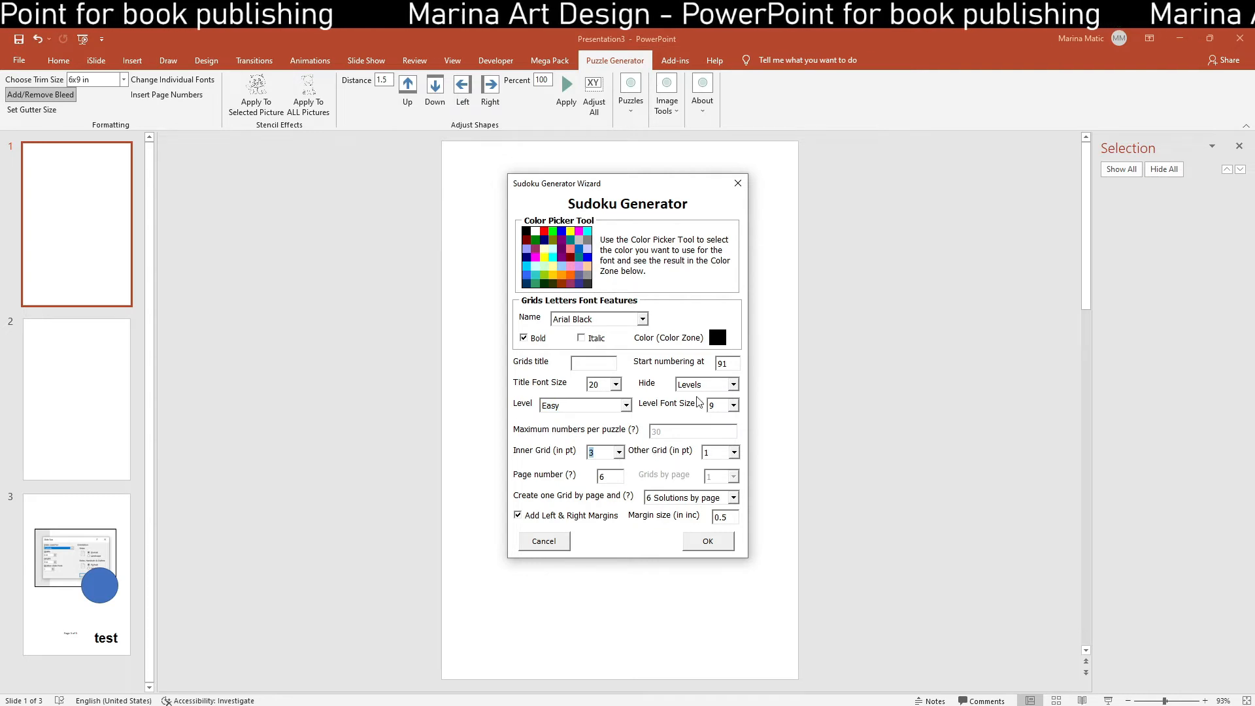
{"action": "left_click", "coordinate": [737, 183]}
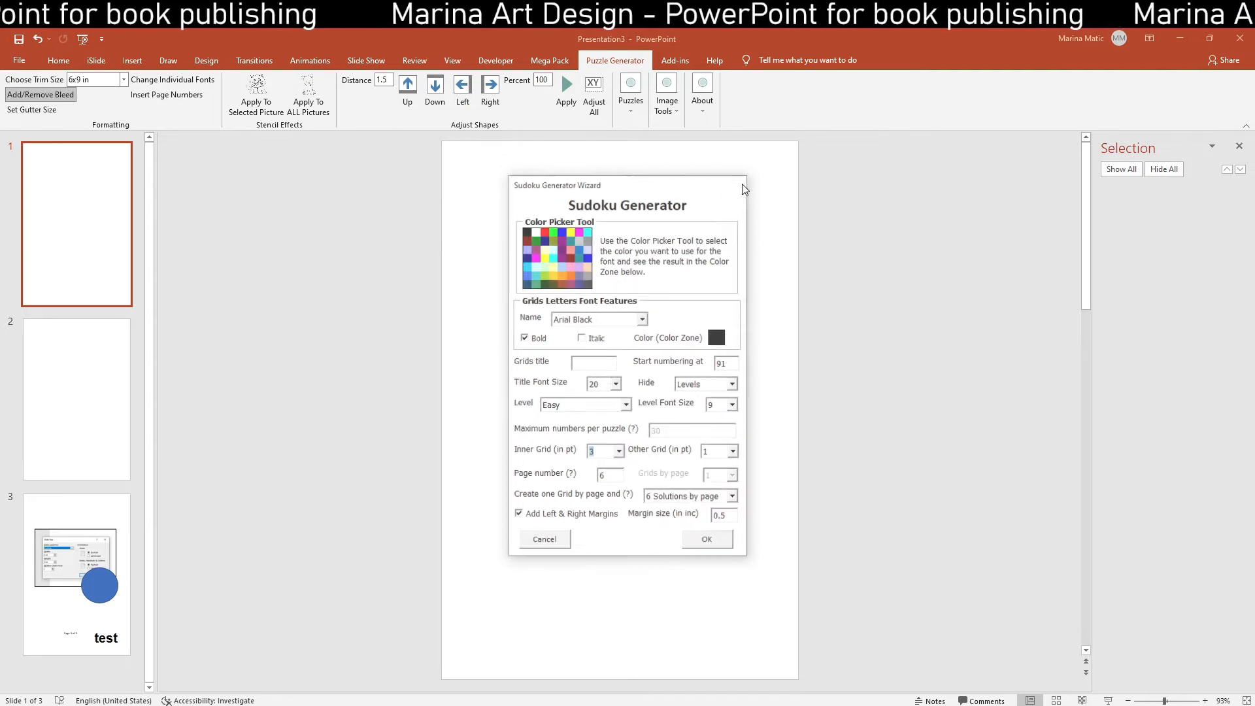
{"action": "left_click", "coordinate": [633, 99]}
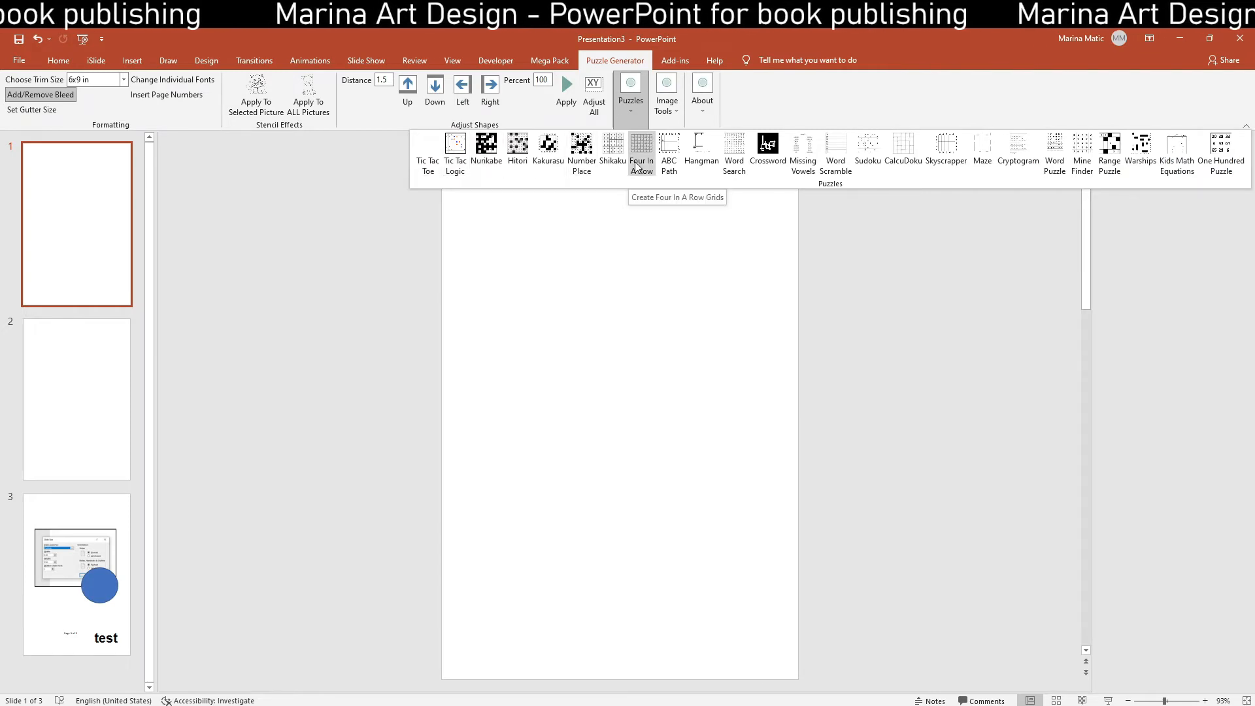
{"action": "left_click", "coordinate": [548, 151]}
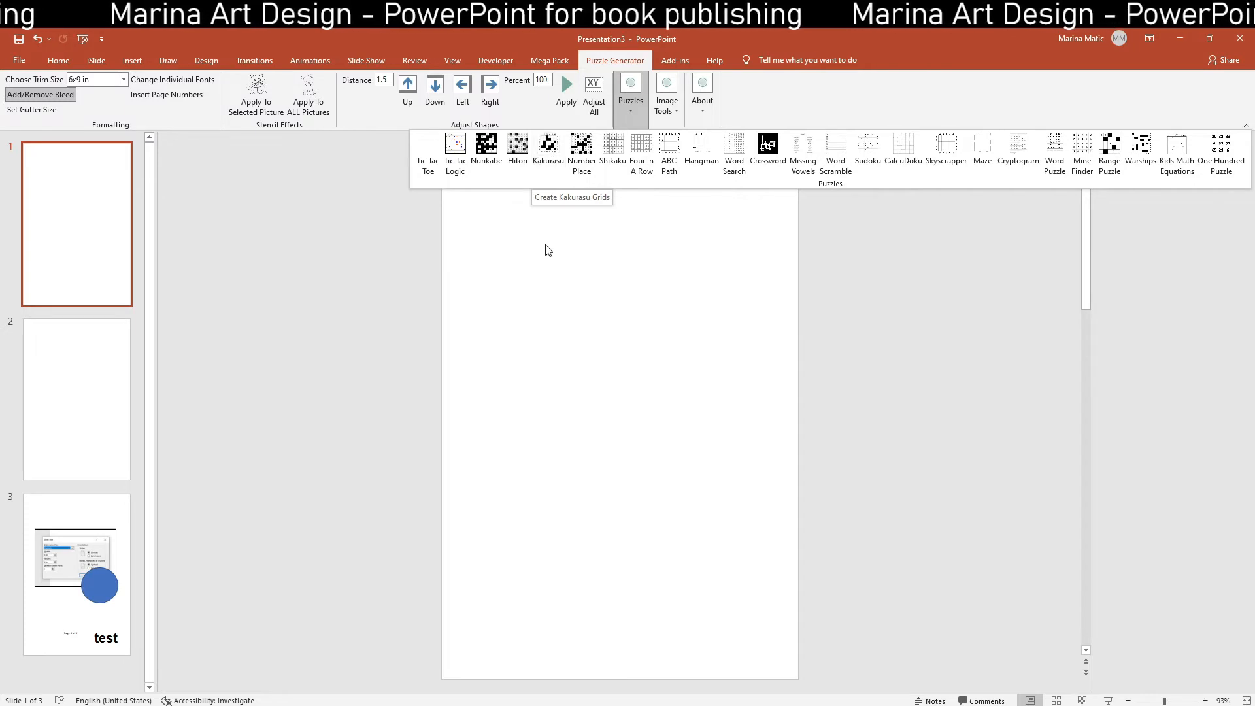
{"action": "left_click", "coordinate": [667, 111]}
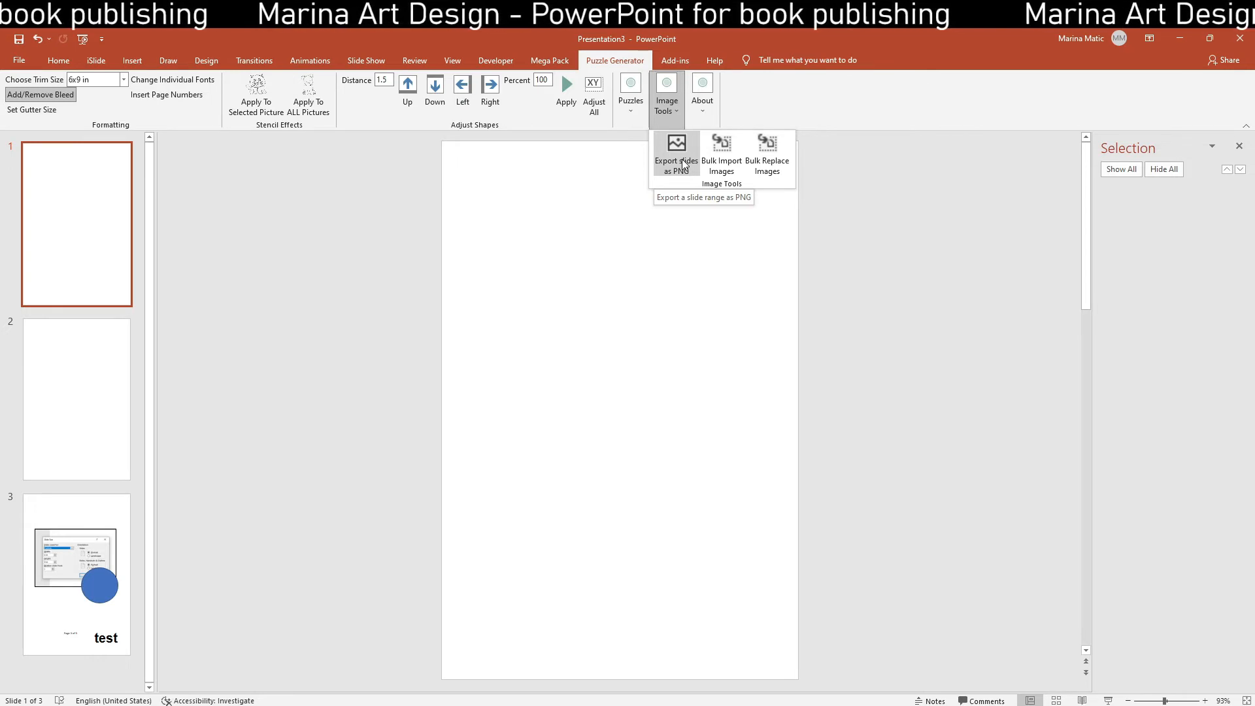
{"action": "left_click", "coordinate": [726, 154]}
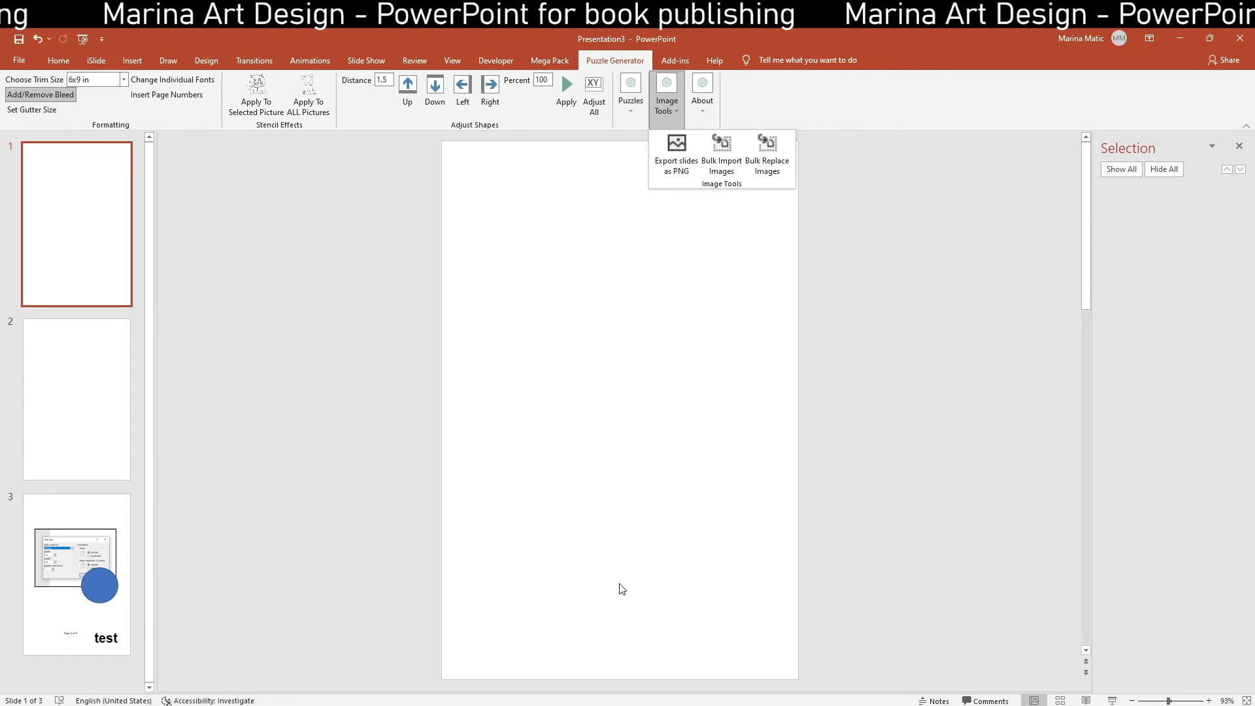
Switch to the Hello everybody presentation and review its slides on the important tabs, the Print Previewer screenshot and Slide Master margin layouts
{"action": "left_click", "coordinate": [626, 702]}
{"action": "left_click", "coordinate": [551, 673]}
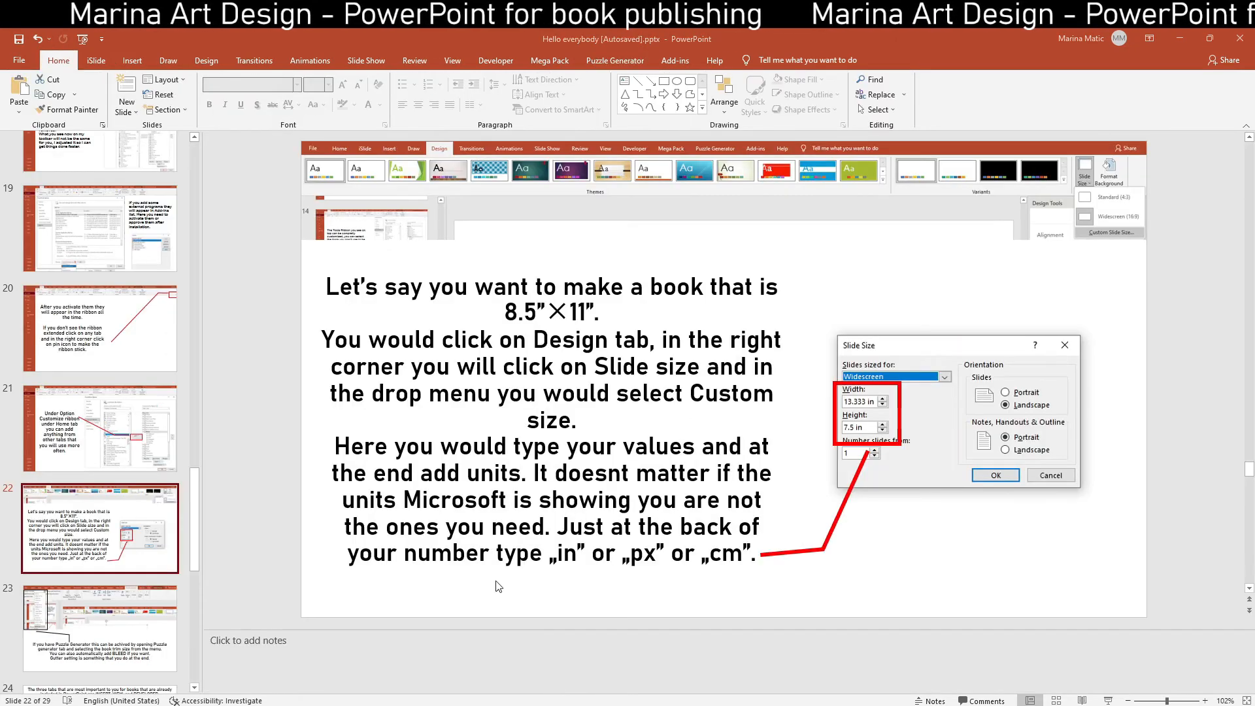
{"action": "scroll", "coordinate": [154, 601], "scroll_direction": "down", "scroll_amount": 3}
{"action": "left_click", "coordinate": [124, 537]}
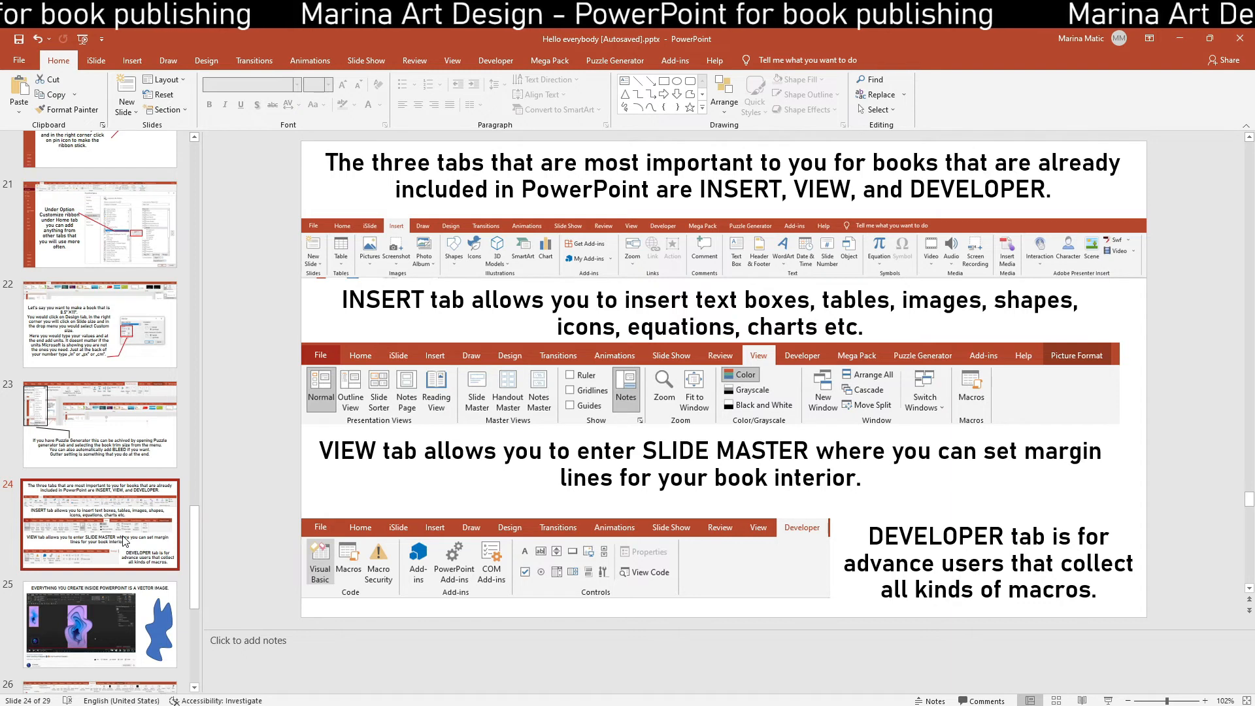
{"action": "left_click", "coordinate": [132, 60]}
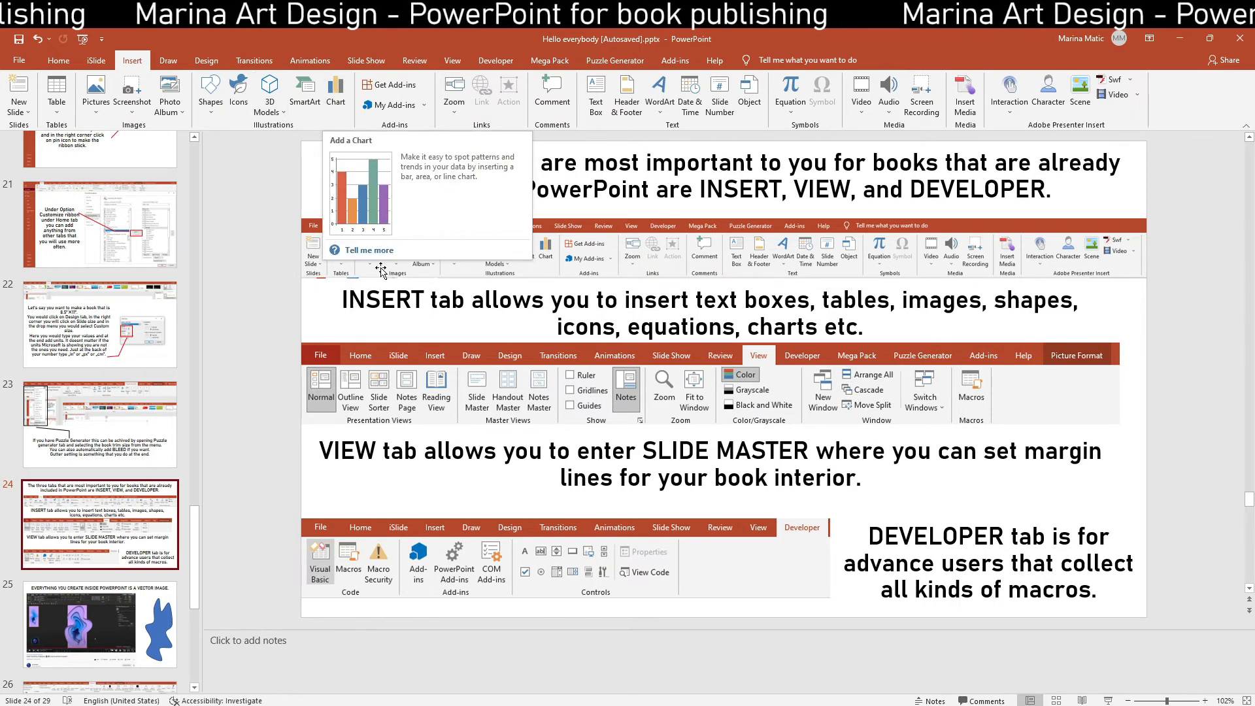
{"action": "left_click", "coordinate": [461, 64]}
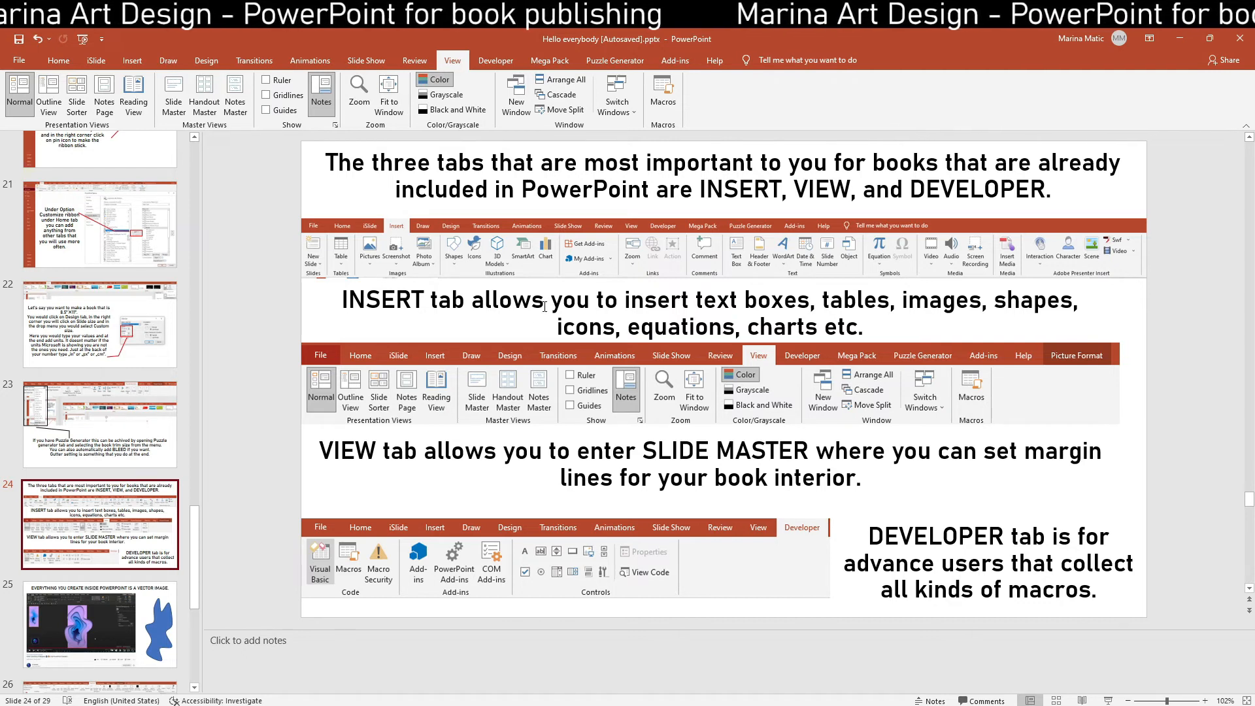
{"action": "scroll", "coordinate": [115, 476], "scroll_direction": "down", "scroll_amount": 3}
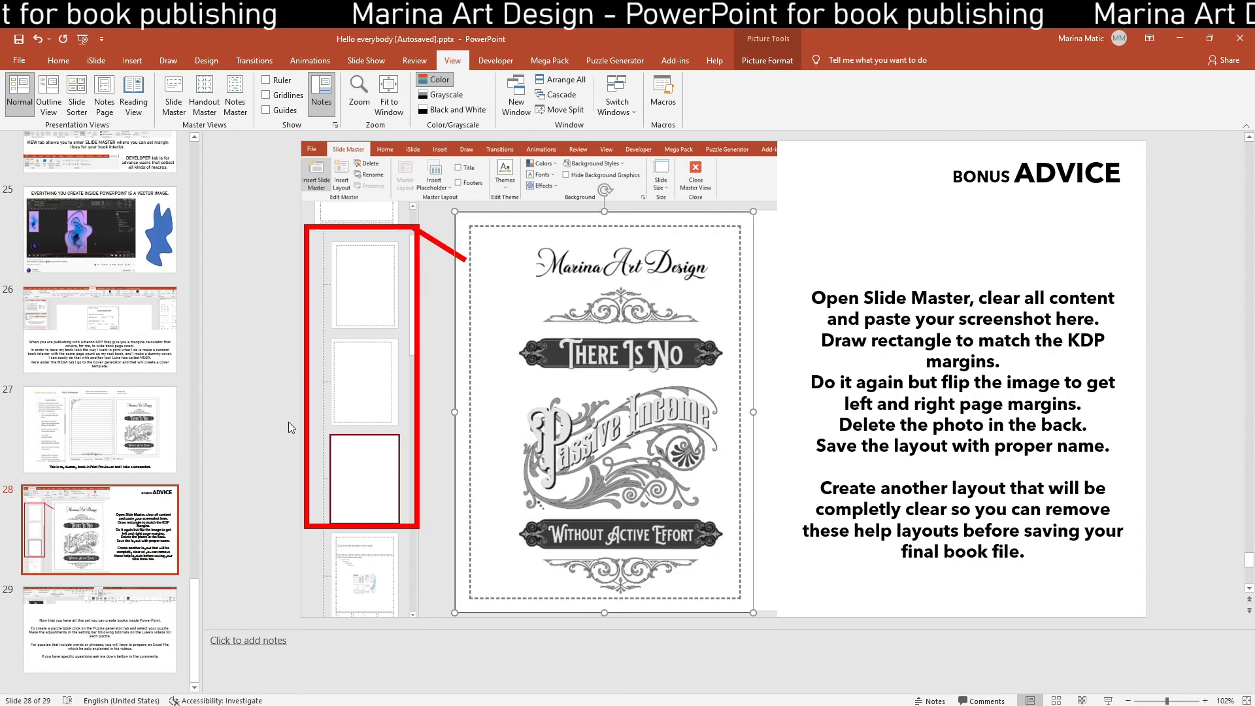
{"action": "left_click", "coordinate": [160, 425]}
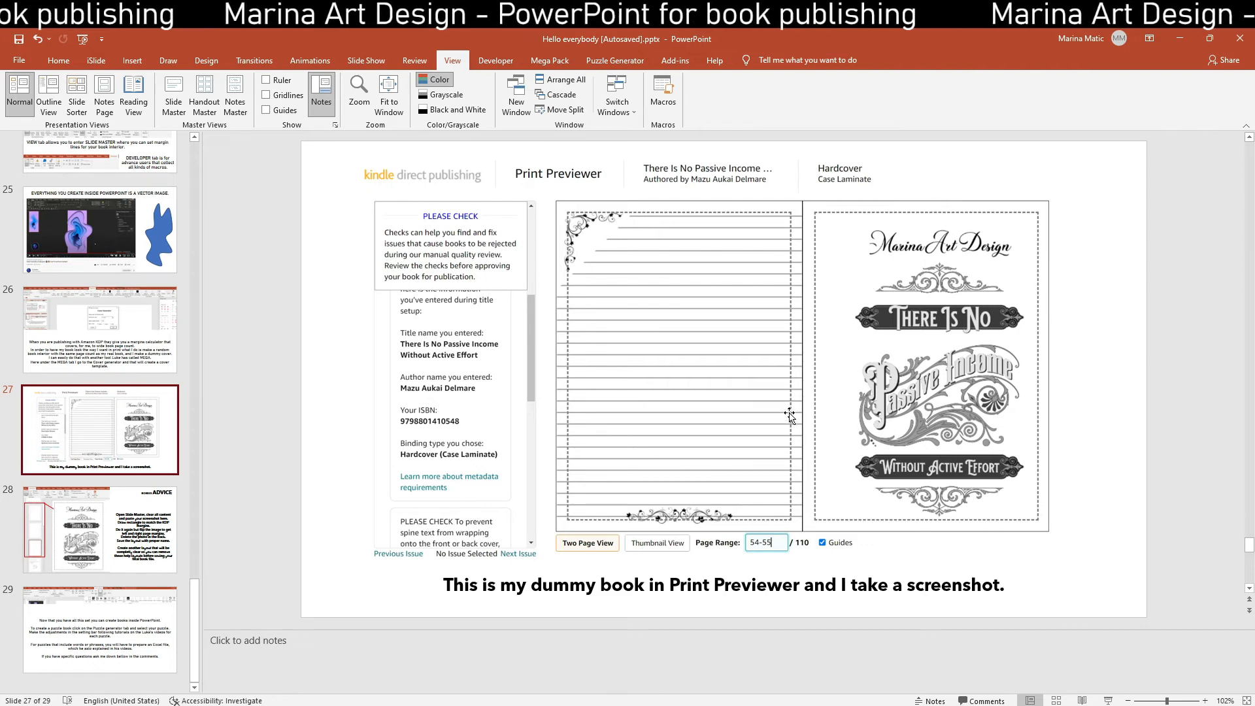
{"action": "scroll", "coordinate": [321, 386], "scroll_direction": "down", "scroll_amount": 1}
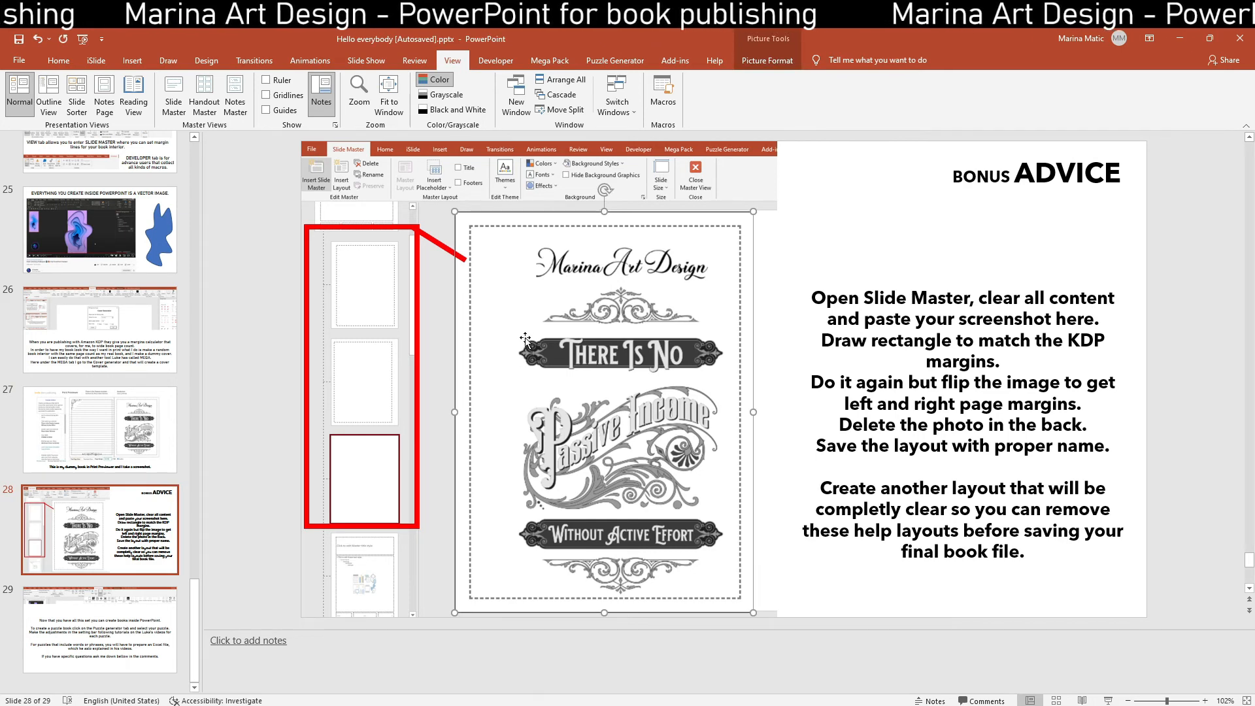
Return to Presentation3, open the Slide Master and delete all placeholders from the title layout
{"action": "mouse_move", "coordinate": [625, 704]}
{"action": "left_click", "coordinate": [672, 664]}
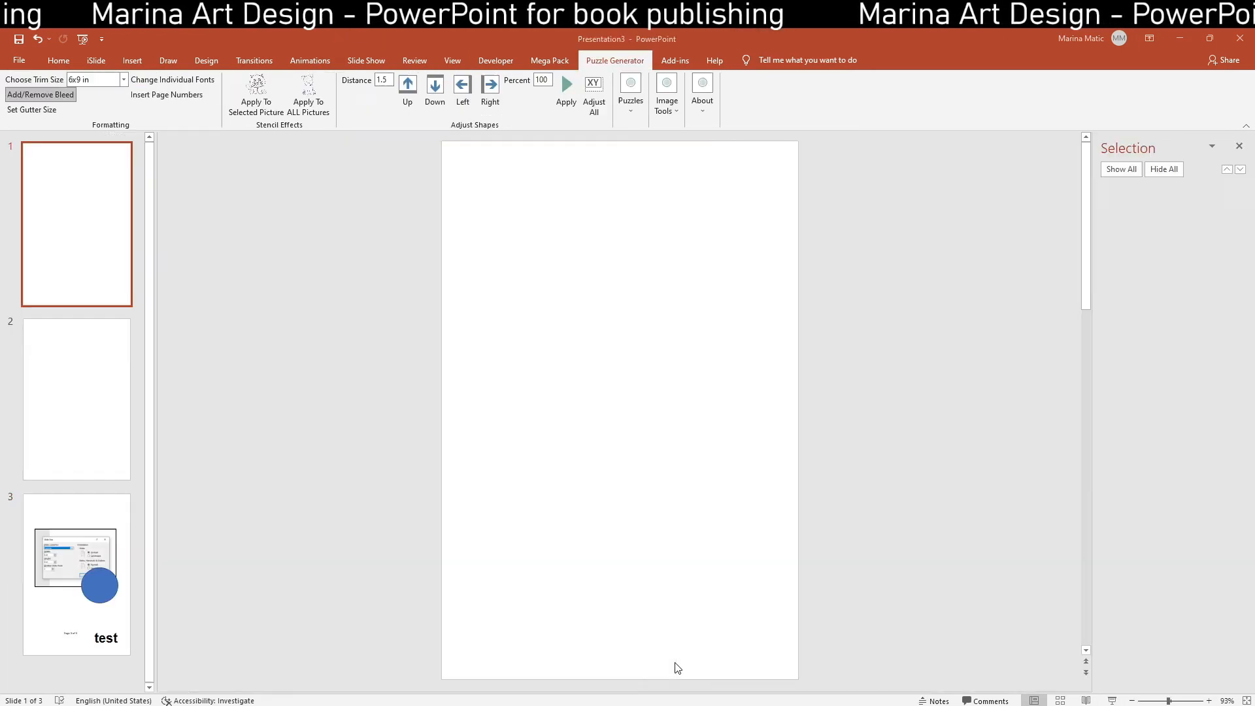
{"action": "left_click", "coordinate": [450, 58]}
{"action": "left_click", "coordinate": [173, 92]}
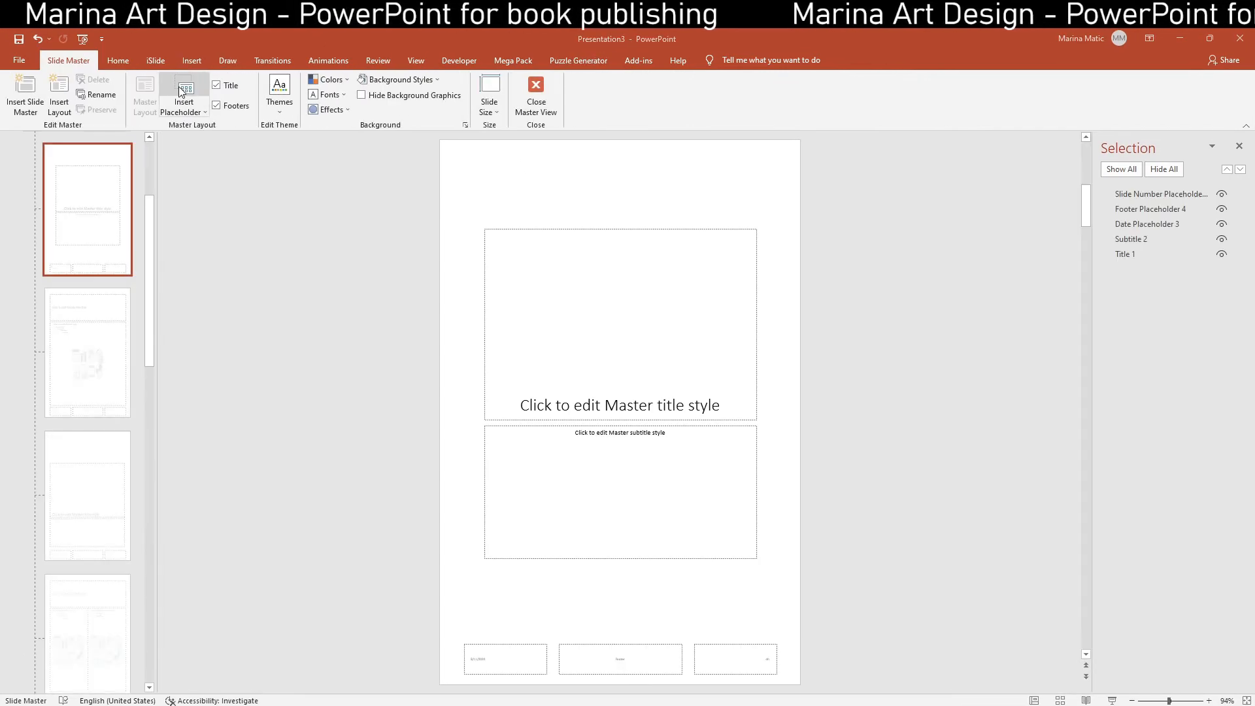
{"action": "left_click_drag", "start_coordinate": [575, 405], "coordinate": [833, 699]}
{"action": "key", "text": "Delete"}
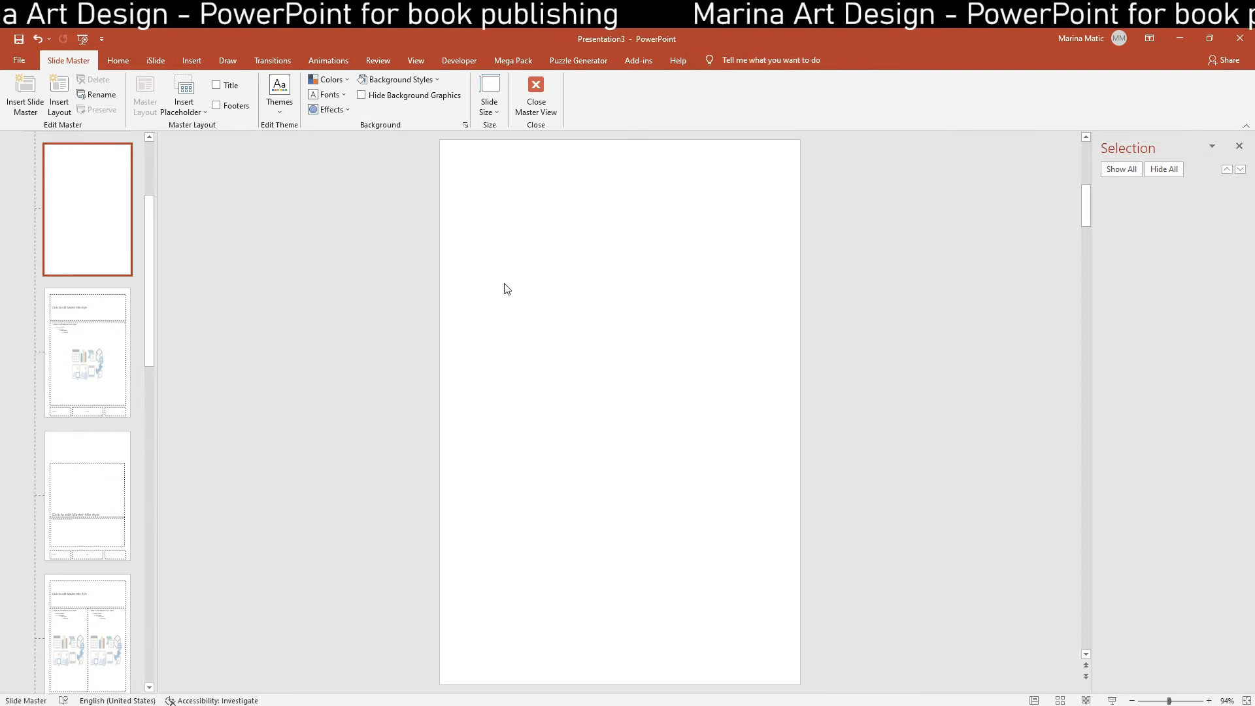
Paste the copied book page screenshot into the empty layout and stretch it to cover the whole page
{"action": "key", "text": "ctrl+v"}
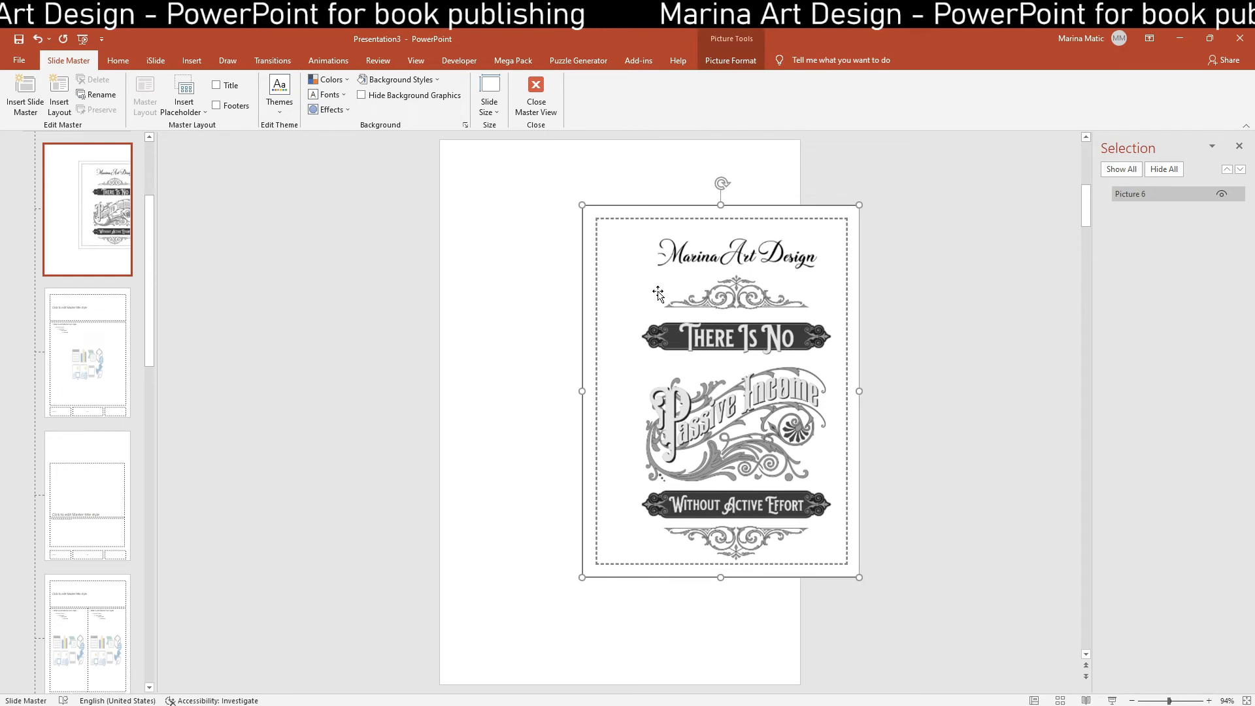
{"action": "left_click_drag", "start_coordinate": [657, 286], "coordinate": [515, 222]}
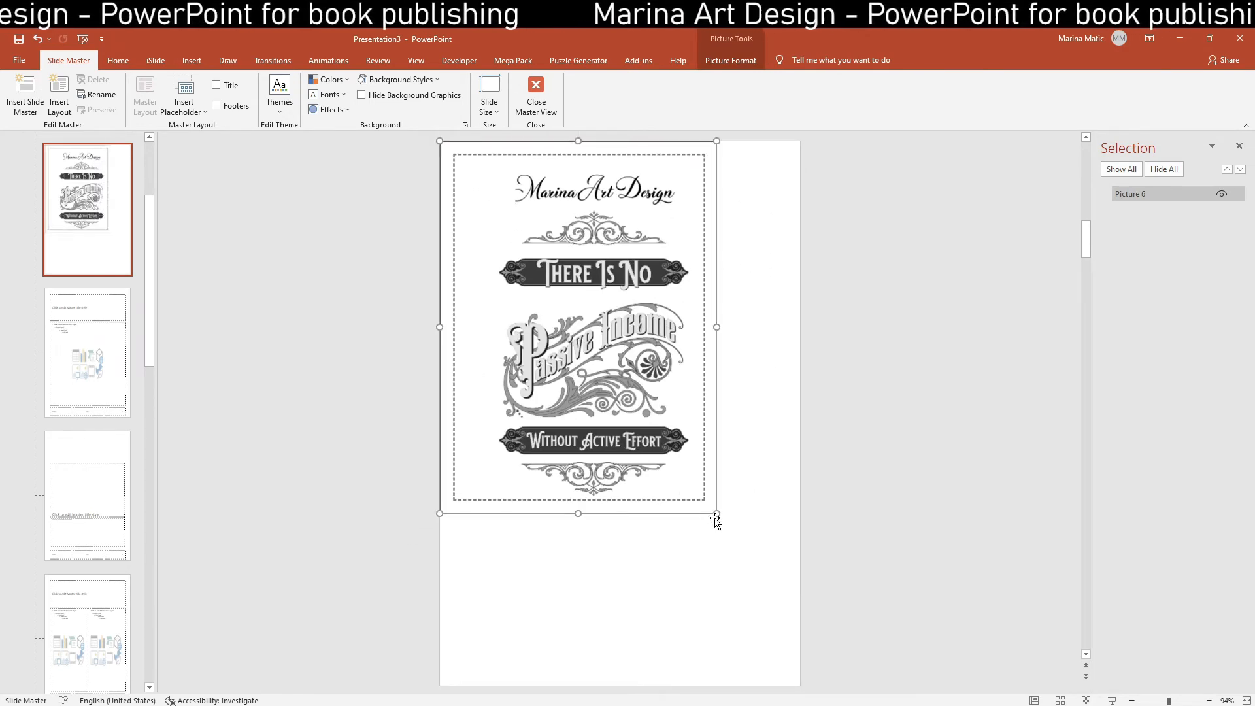
{"action": "left_click_drag", "start_coordinate": [716, 513], "coordinate": [793, 602]}
{"action": "left_click_drag", "start_coordinate": [616, 626], "coordinate": [611, 684]}
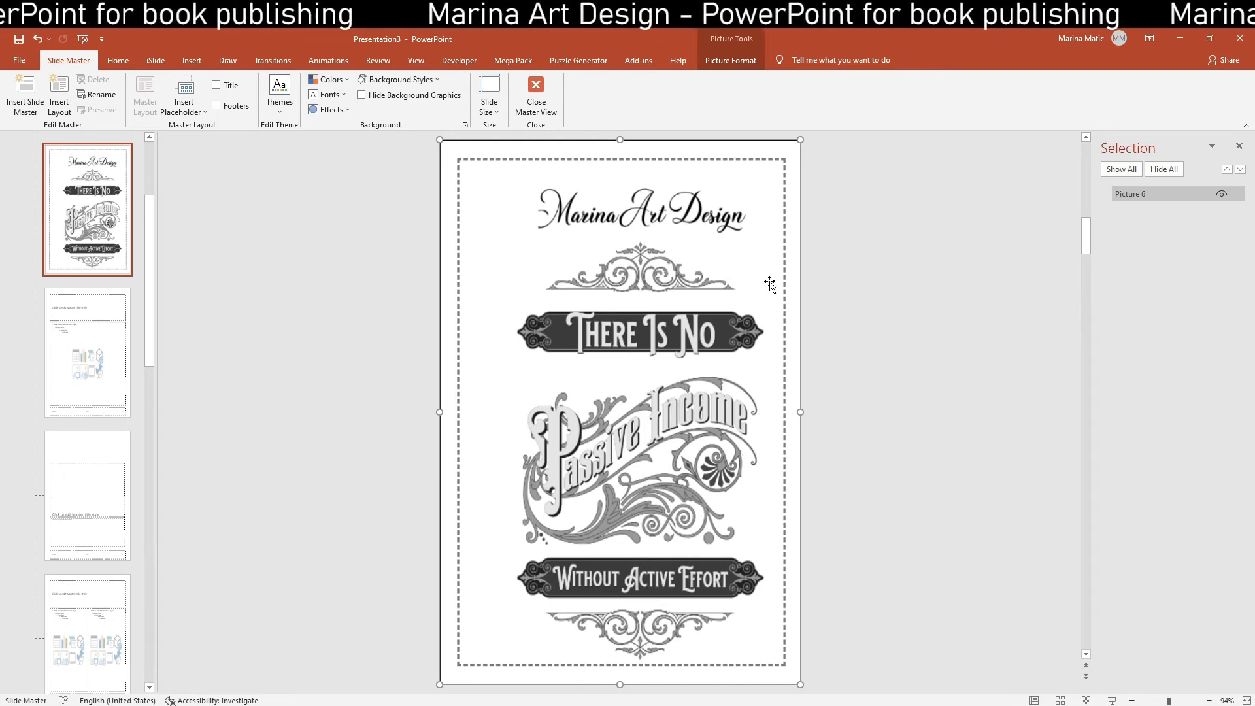
Draw a rectangle about 5.58 in wide and 8.6 in high over the screenshot's dashed margin lines
{"action": "left_click", "coordinate": [192, 60]}
{"action": "left_click", "coordinate": [210, 92]}
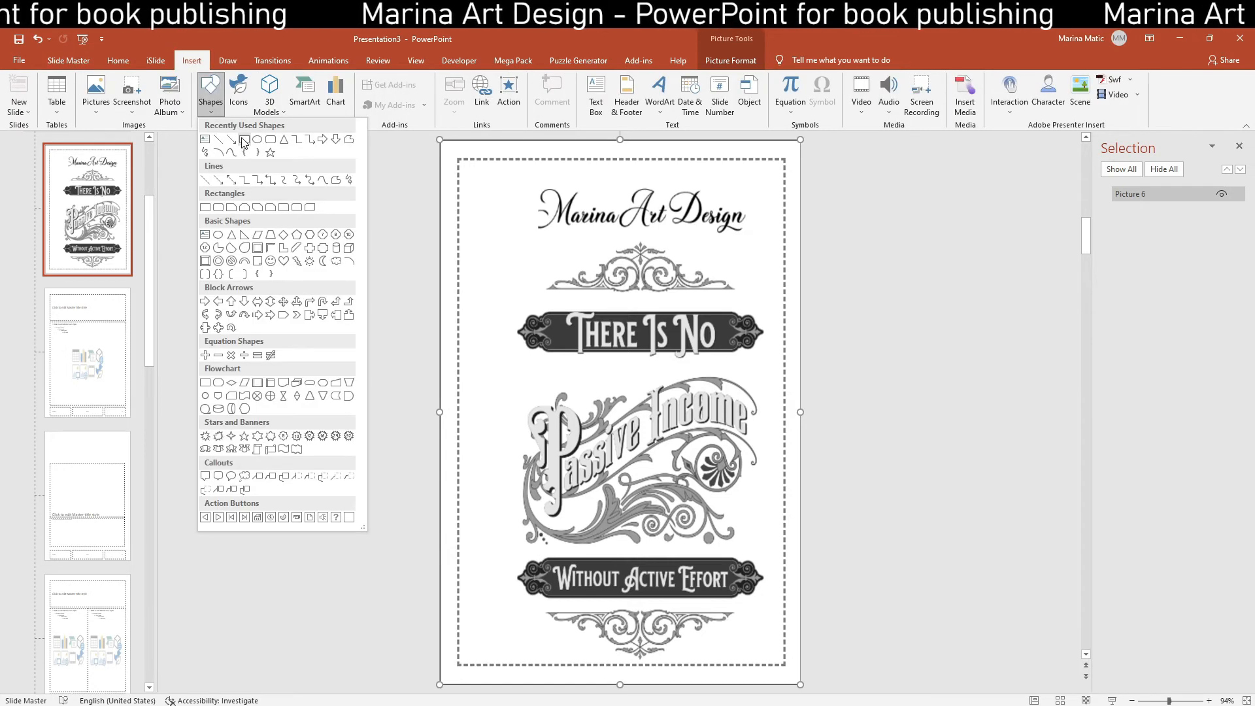
{"action": "left_click", "coordinate": [243, 139]}
{"action": "left_click_drag", "start_coordinate": [457, 159], "coordinate": [785, 665]}
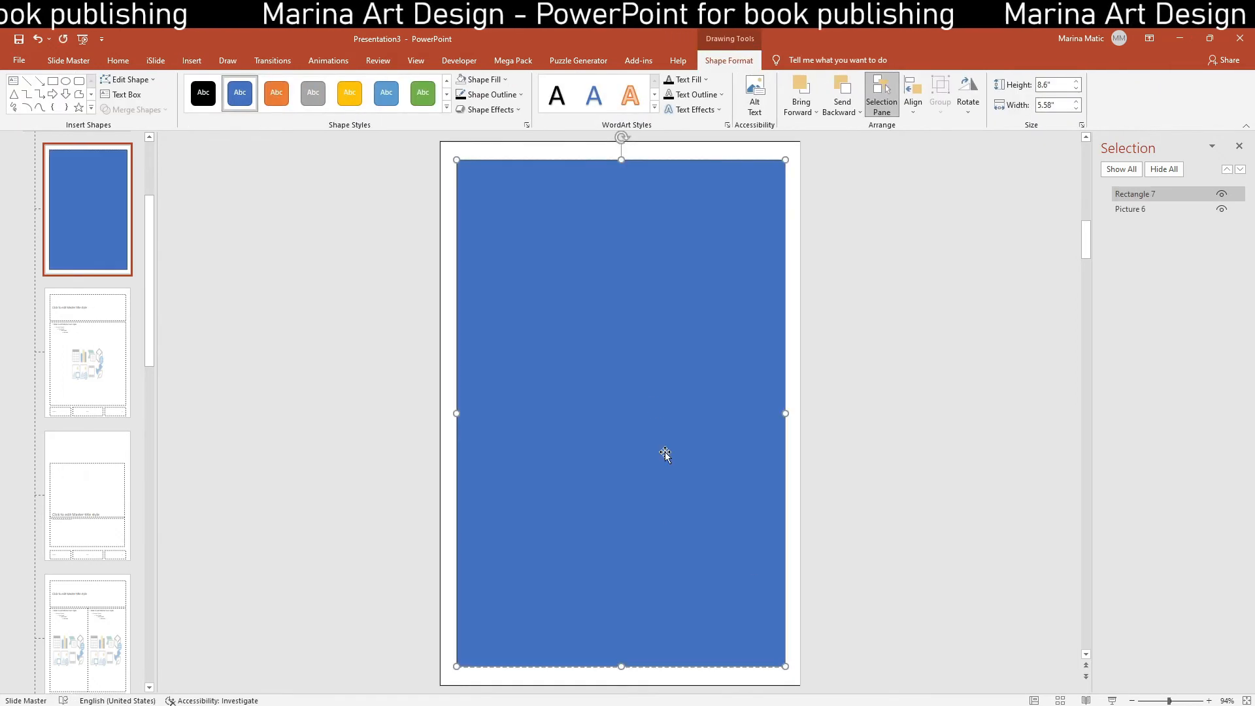
Remove the margin rectangle's fill and give it a grey outline
{"action": "left_click", "coordinate": [483, 80]}
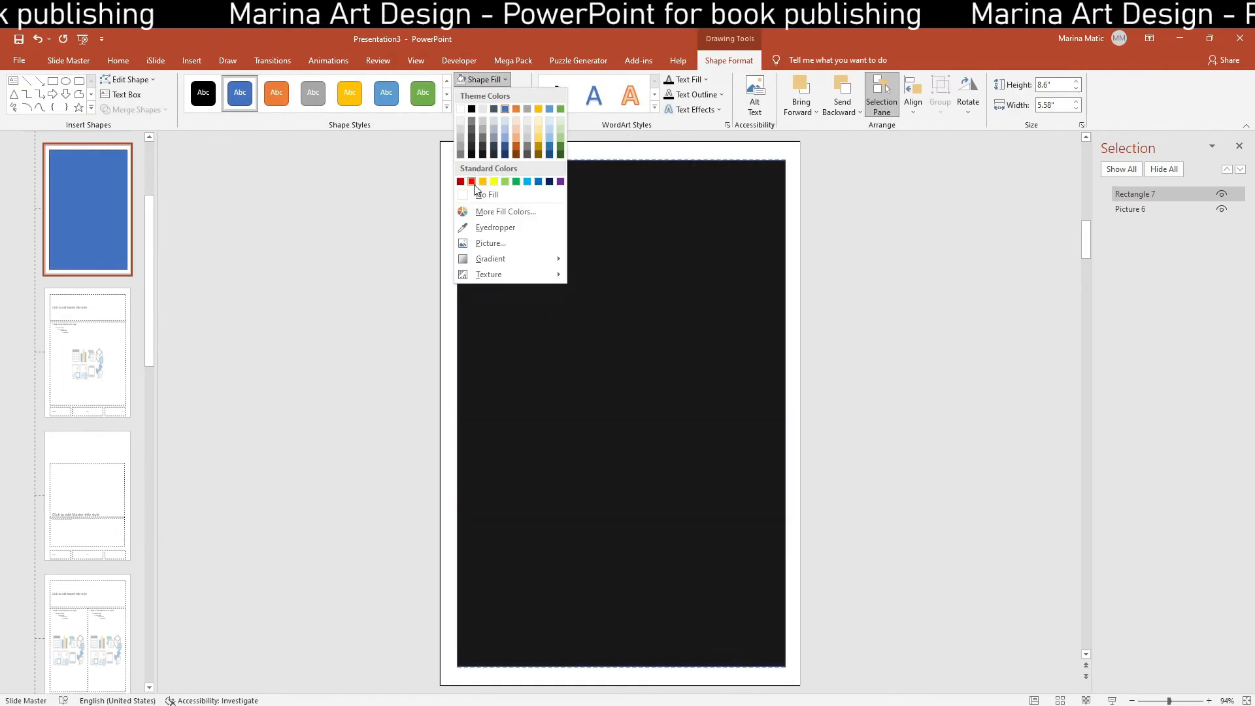
{"action": "left_click", "coordinate": [483, 195]}
{"action": "left_click", "coordinate": [486, 94]}
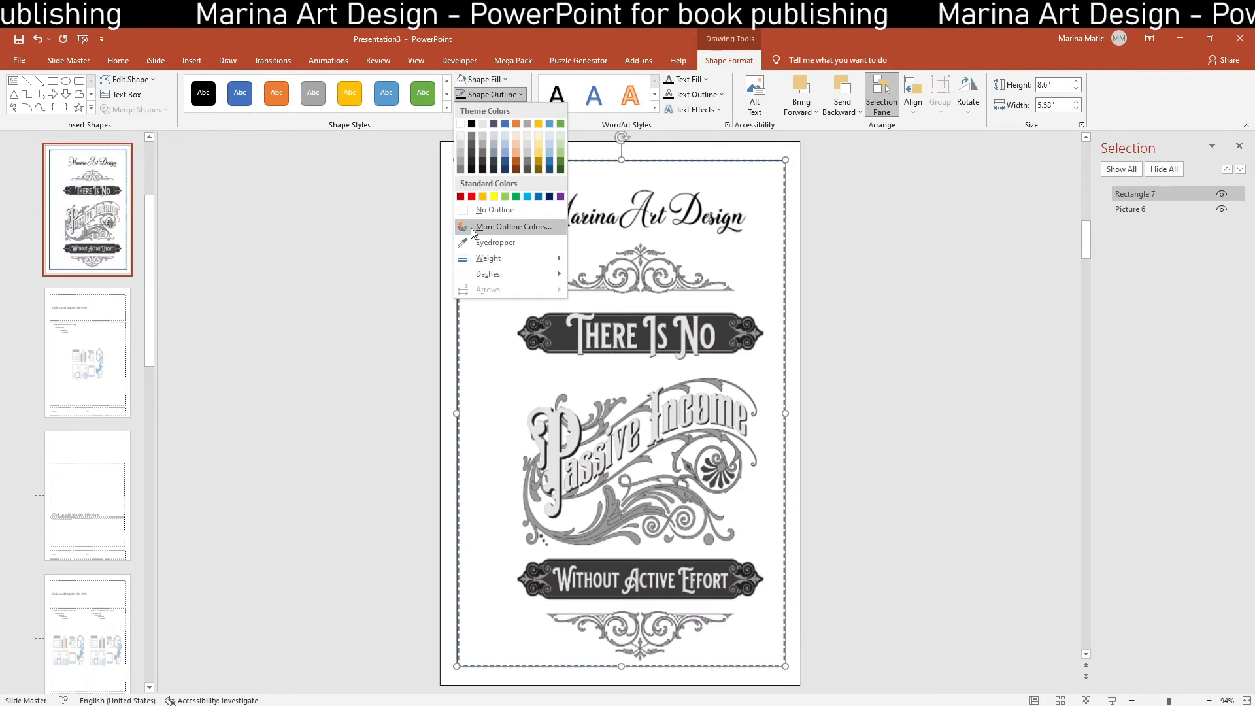
{"action": "left_click", "coordinate": [490, 210]}
Set the margin rectangle's outline weight to 2¼ pt and its line style to dashed
{"action": "left_click", "coordinate": [483, 96]}
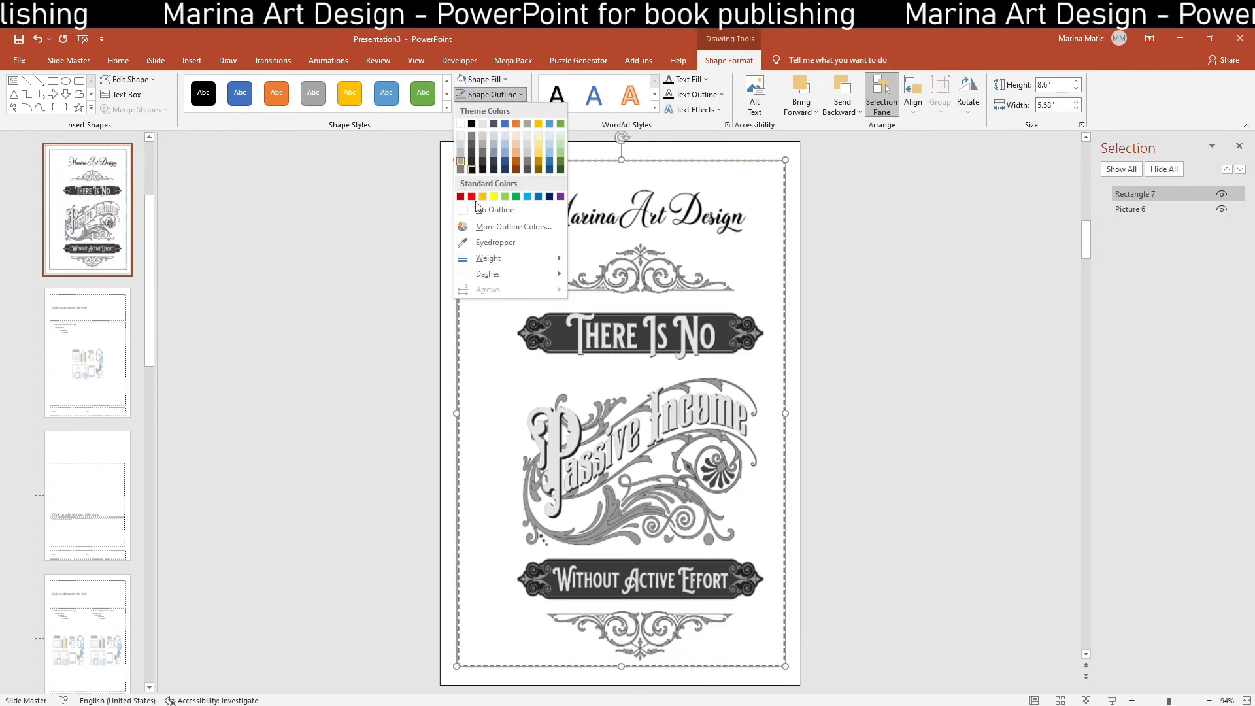
{"action": "mouse_move", "coordinate": [497, 259]}
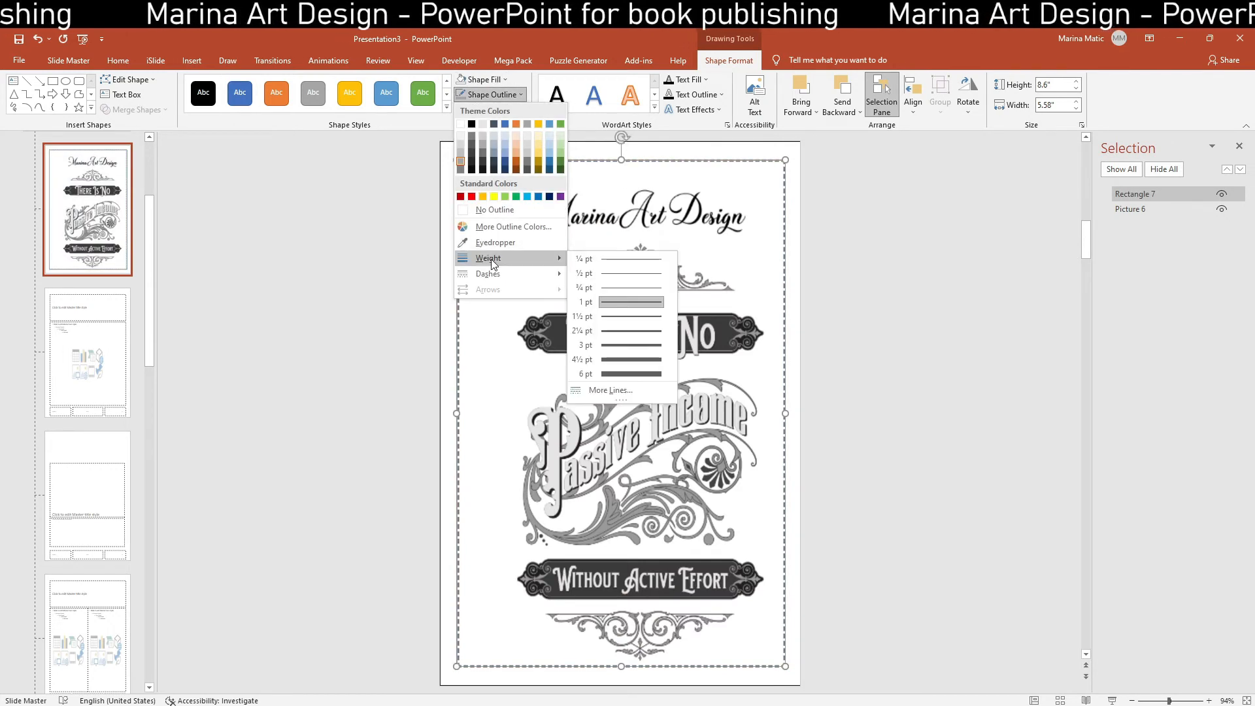
{"action": "left_click", "coordinate": [620, 336]}
{"action": "left_click", "coordinate": [489, 95]}
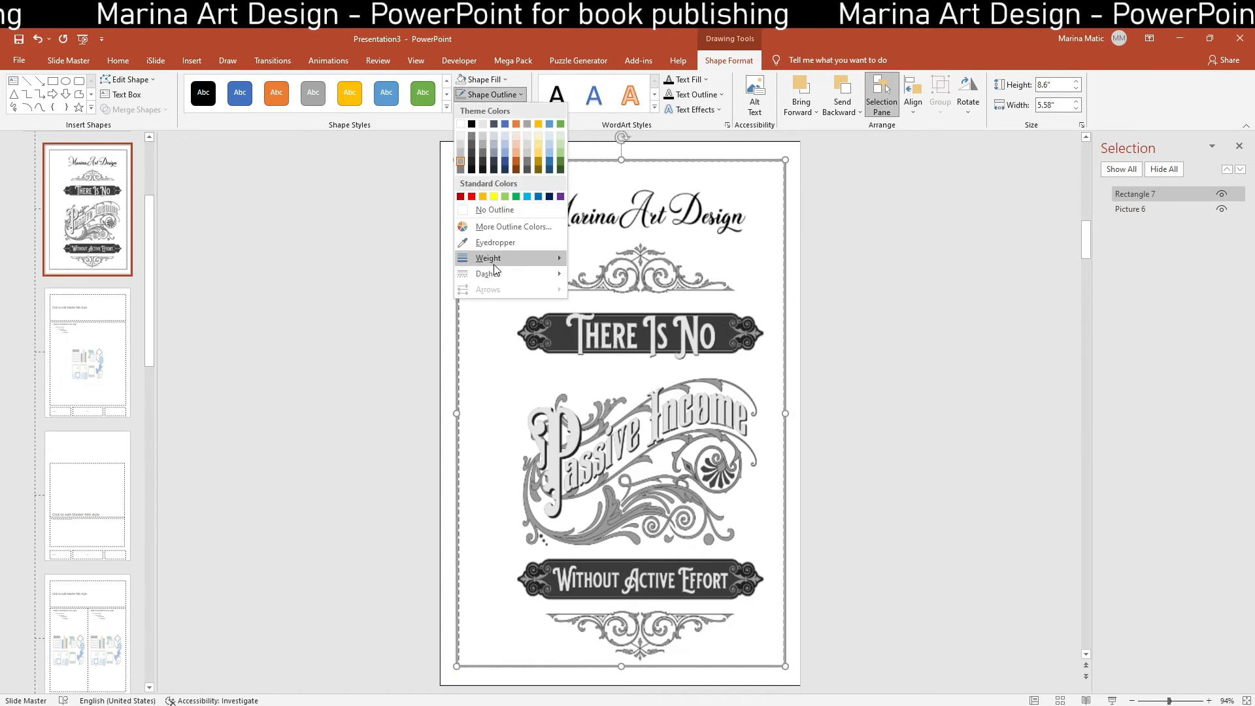
{"action": "mouse_move", "coordinate": [496, 274]}
{"action": "left_click", "coordinate": [601, 304]}
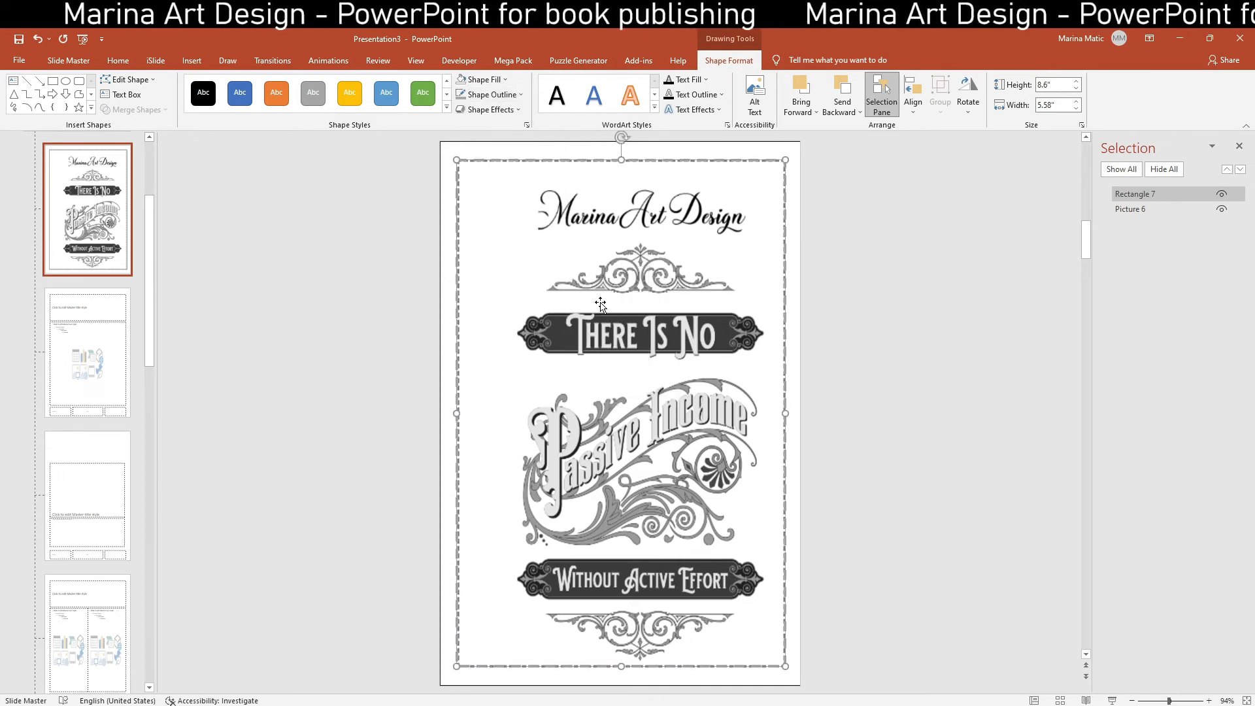
{"action": "left_click", "coordinate": [854, 266]}
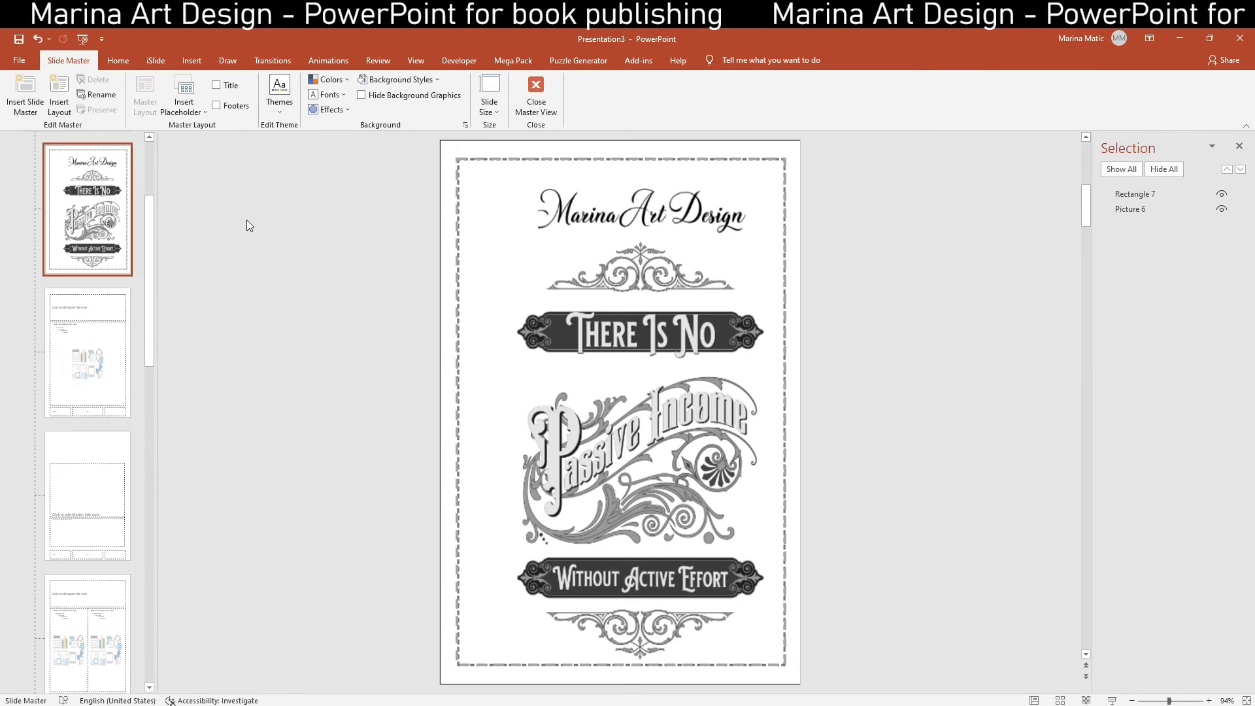
Duplicate the margin layout and flip the page screenshot horizontally in the copy
{"action": "right_click", "coordinate": [105, 200]}
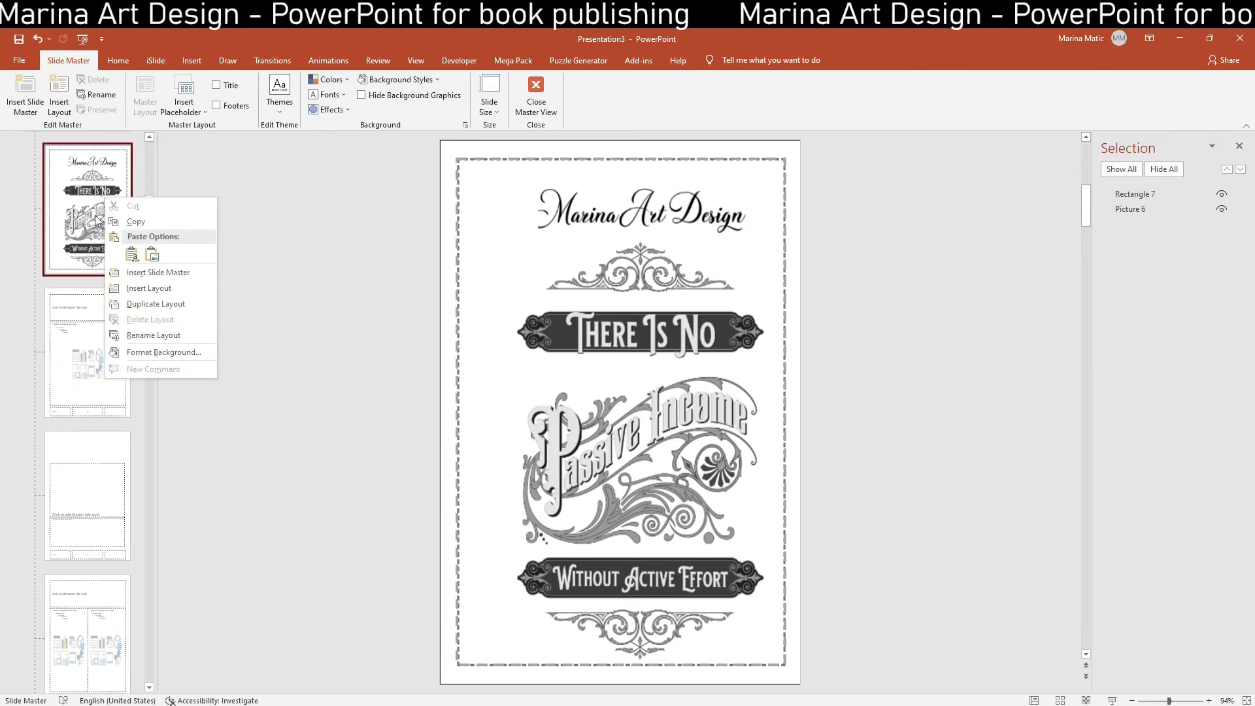
{"action": "left_click", "coordinate": [155, 303]}
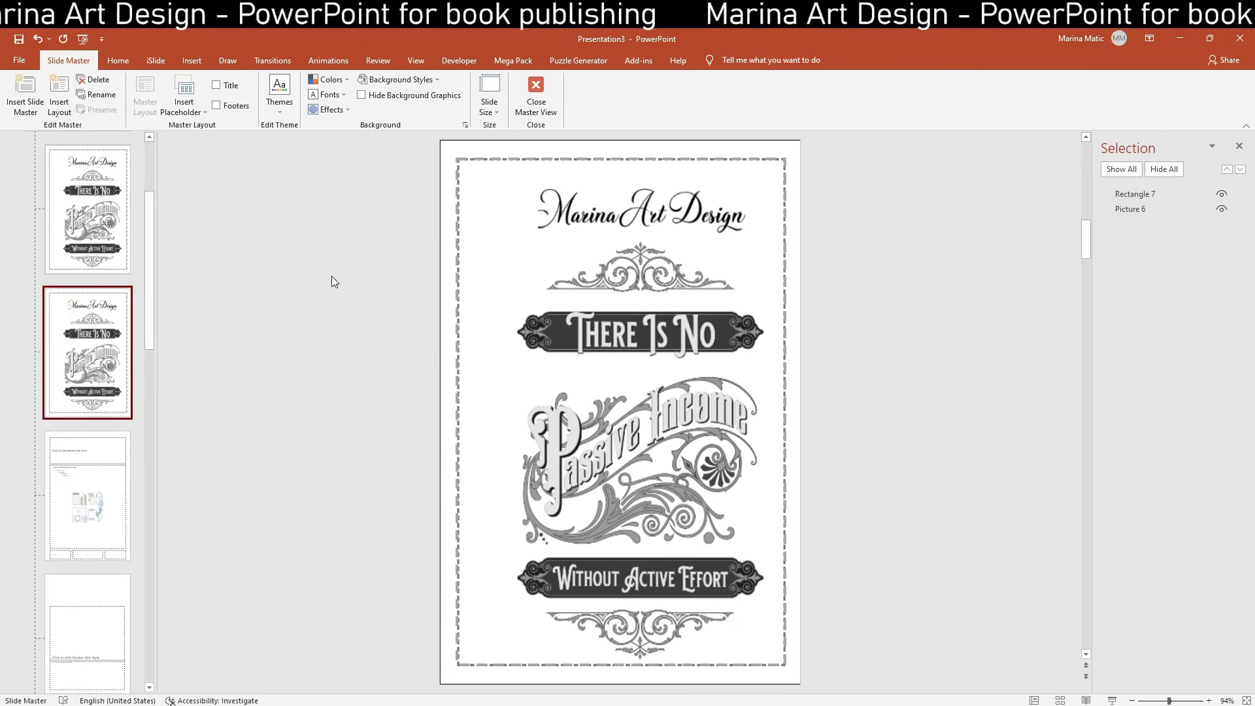
{"action": "left_click", "coordinate": [505, 146]}
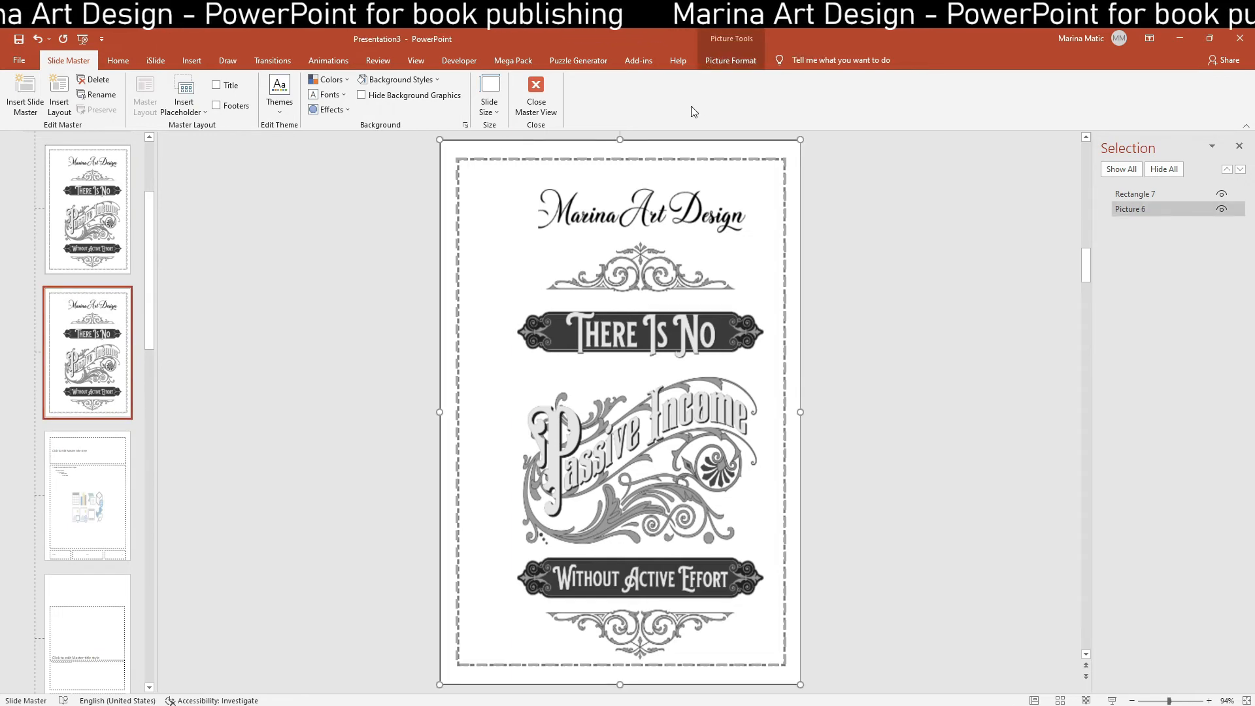
{"action": "left_click", "coordinate": [731, 60]}
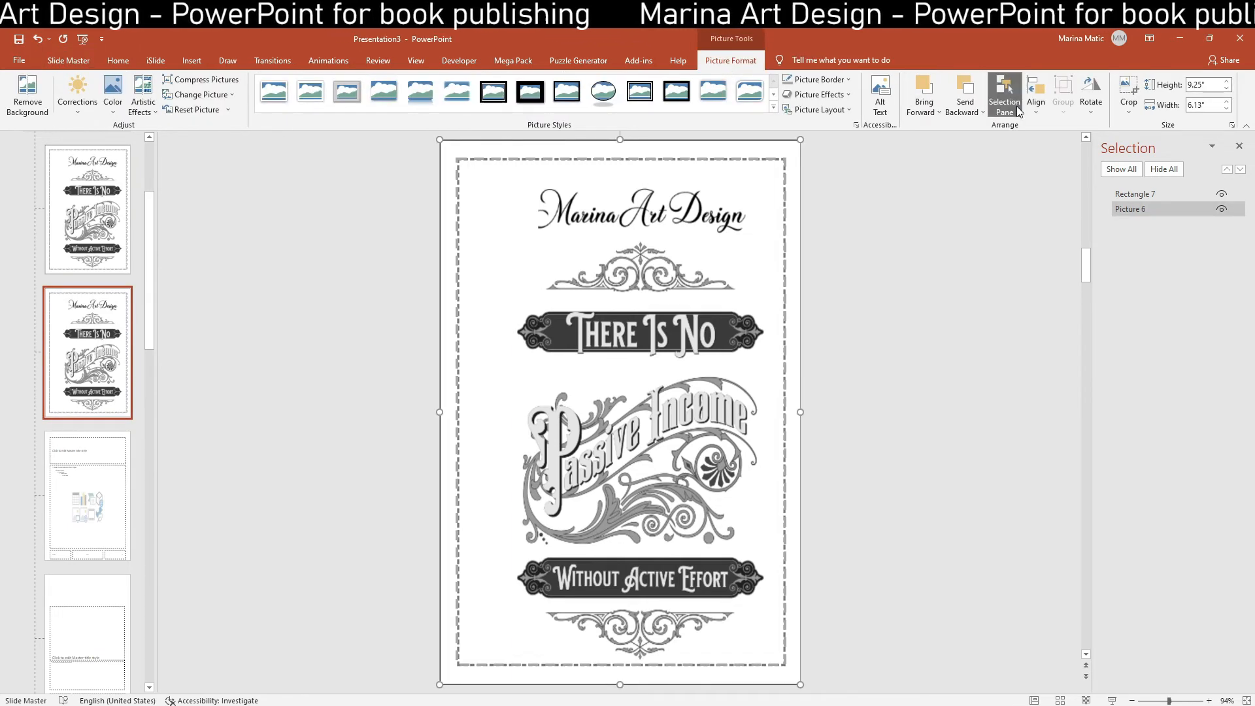
{"action": "left_click", "coordinate": [1091, 95]}
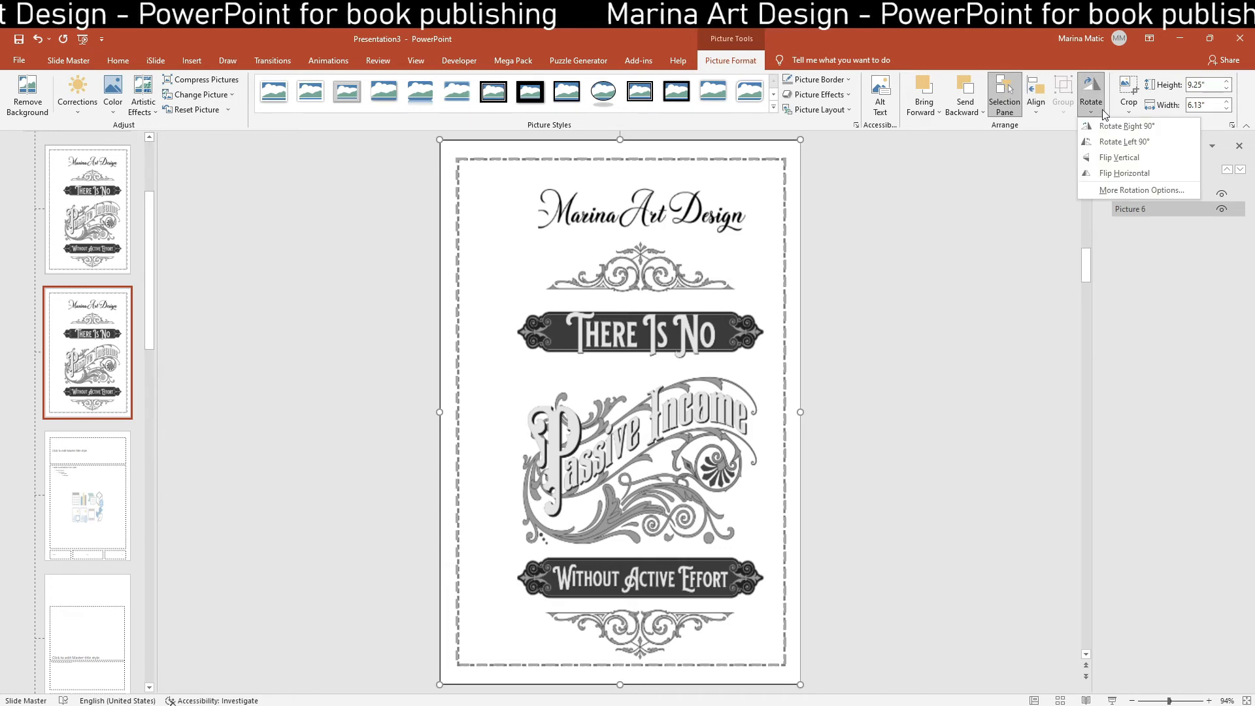
{"action": "left_click", "coordinate": [1098, 175]}
Nudge the duplicate layout's dashed rectangle left onto the mirrored margin lines and delete the screenshot beneath it
{"action": "left_click", "coordinate": [783, 198]}
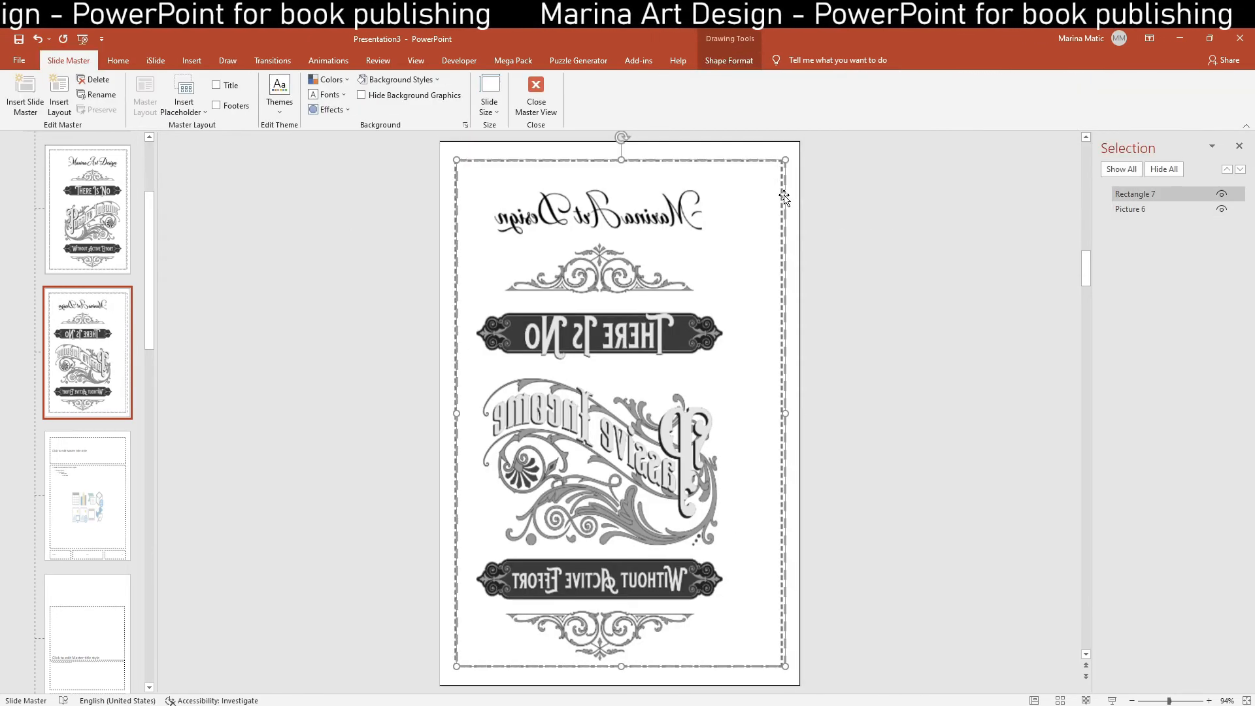
{"action": "key", "text": "Left"}
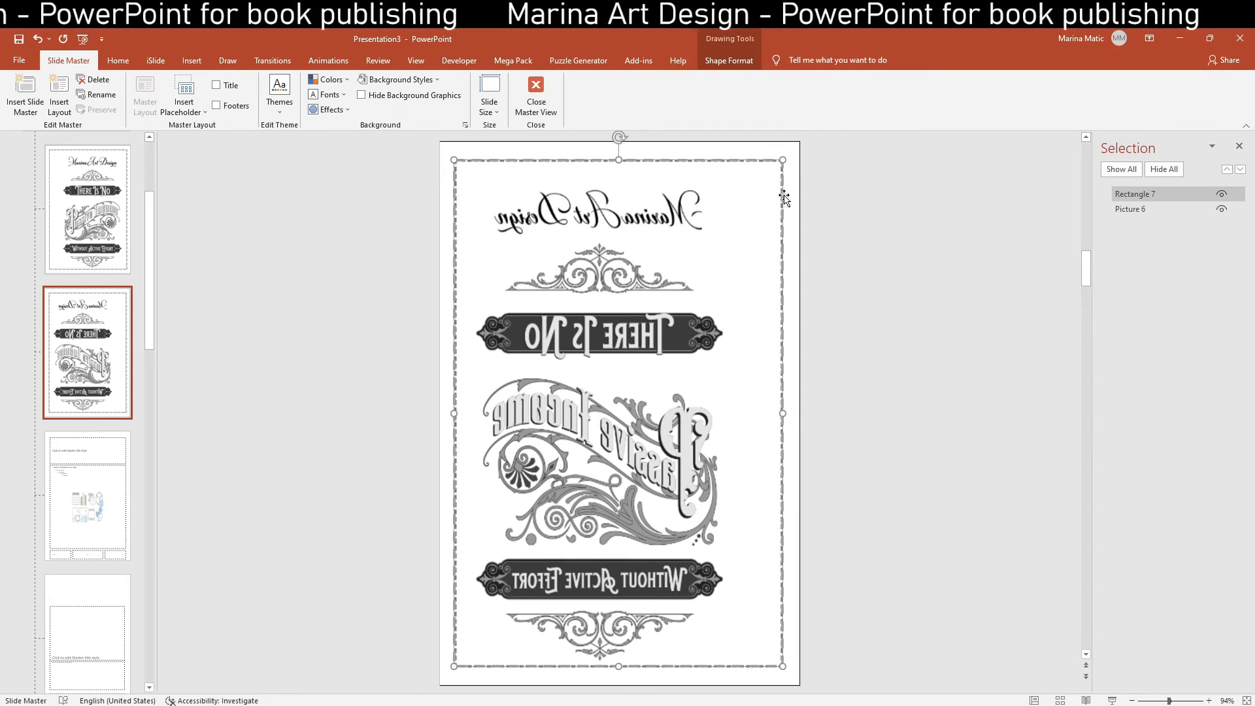
{"action": "left_click", "coordinate": [748, 151]}
{"action": "key", "text": "Delete"}
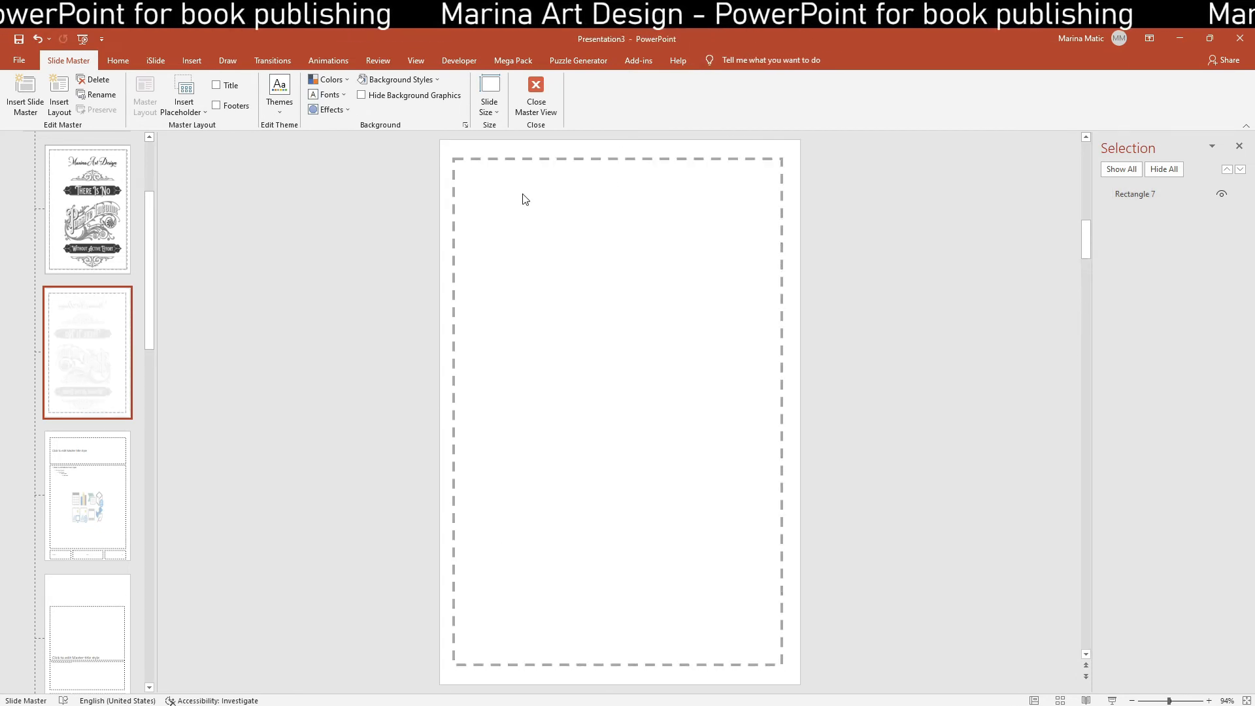
Delete the page screenshot from the original margin layout and compare its guide with the duplicate layout's
{"action": "left_click", "coordinate": [98, 219]}
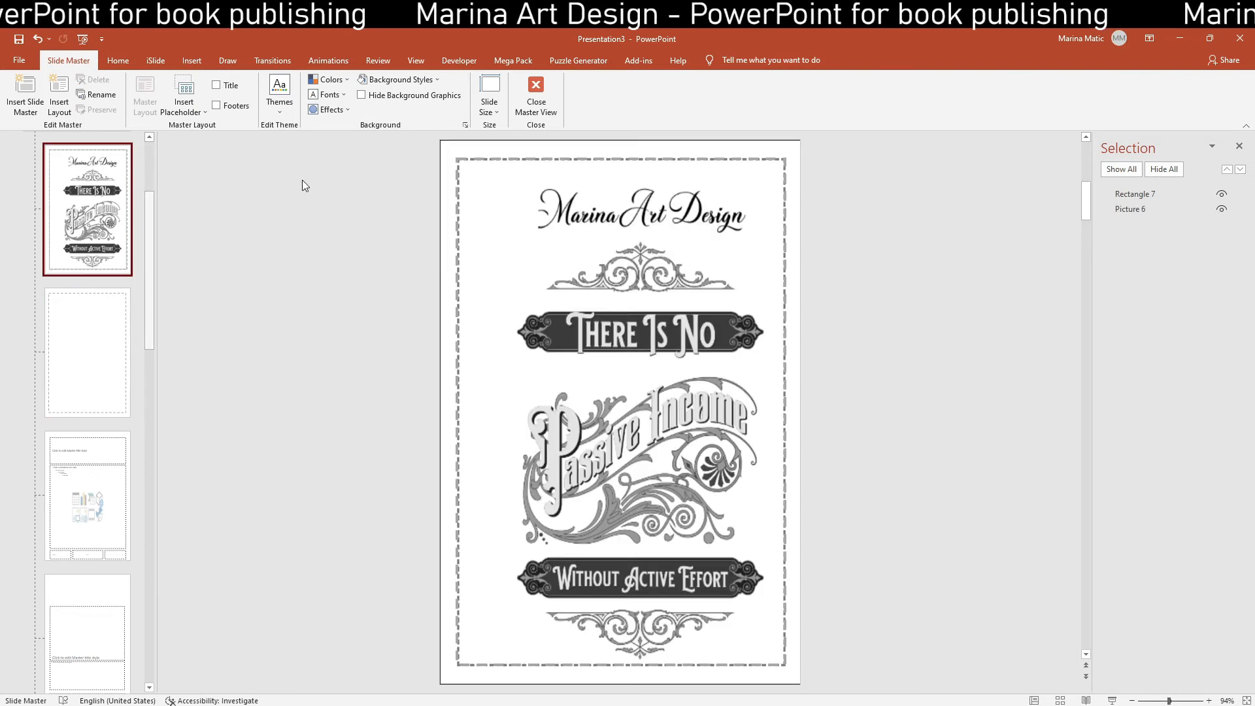
{"action": "left_click", "coordinate": [450, 150]}
{"action": "key", "text": "Delete"}
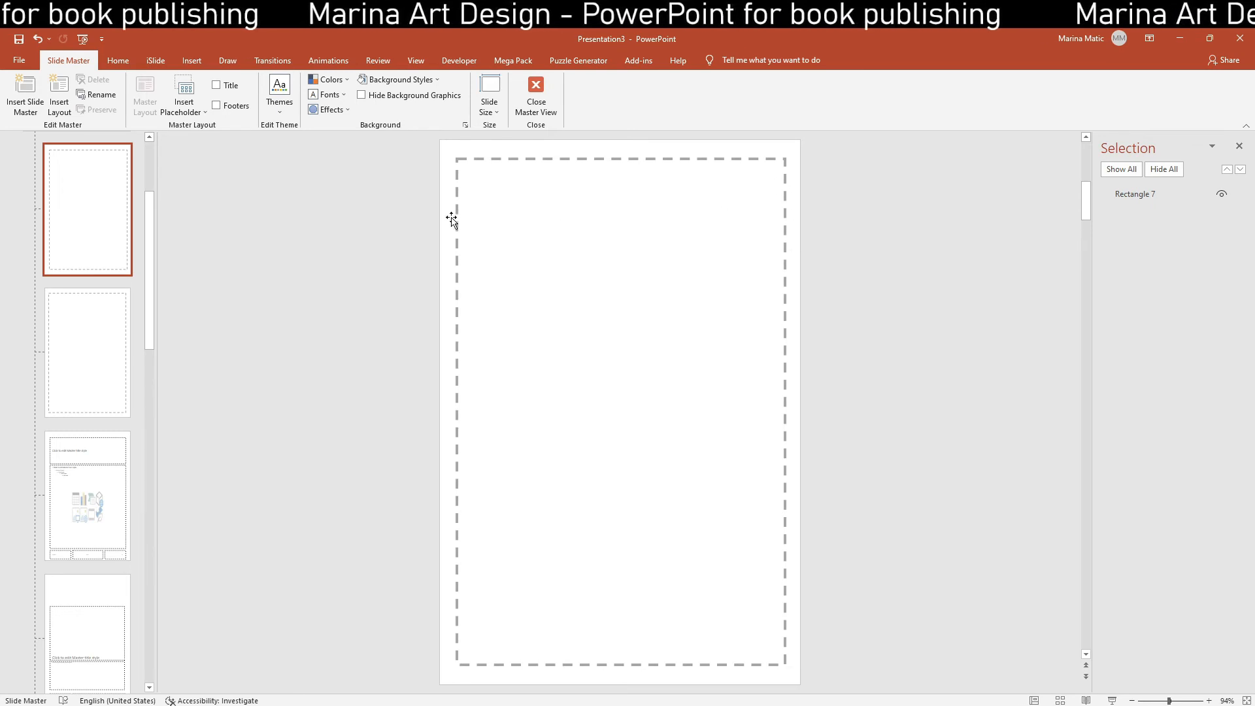
{"action": "left_click", "coordinate": [101, 324]}
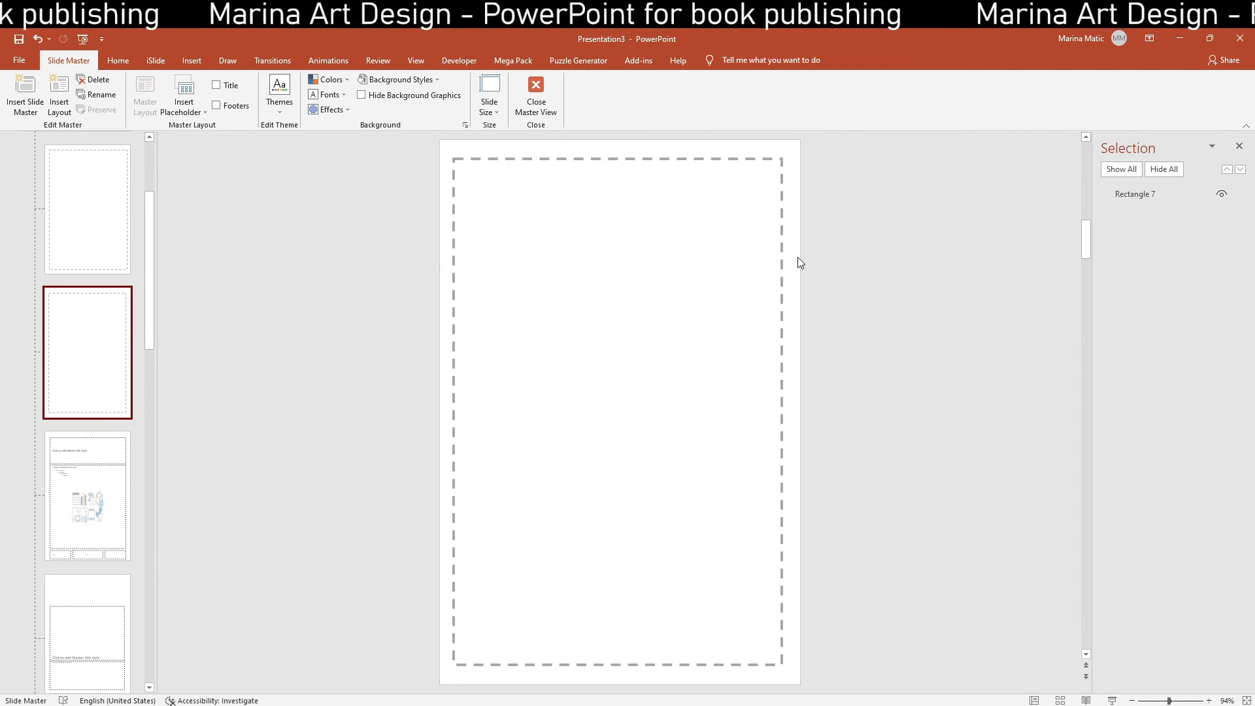
Rename the original margin layout as UNEVEN
{"action": "left_click", "coordinate": [102, 197]}
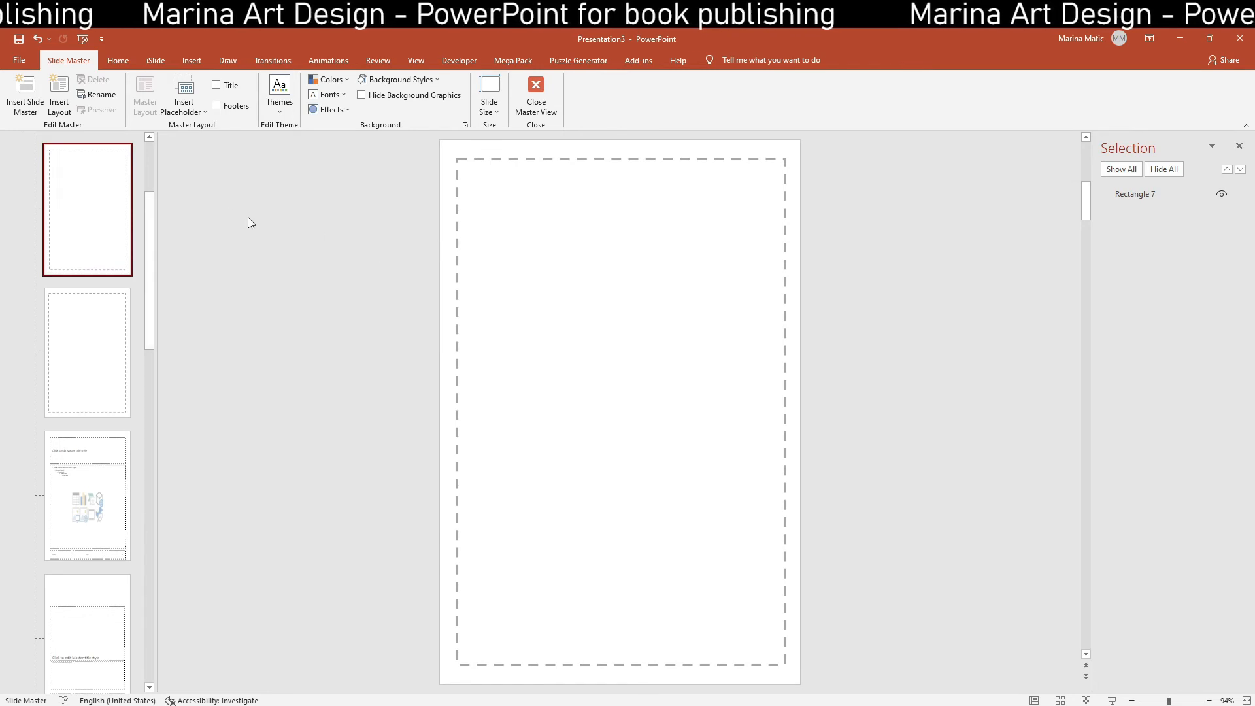
{"action": "right_click", "coordinate": [117, 195]}
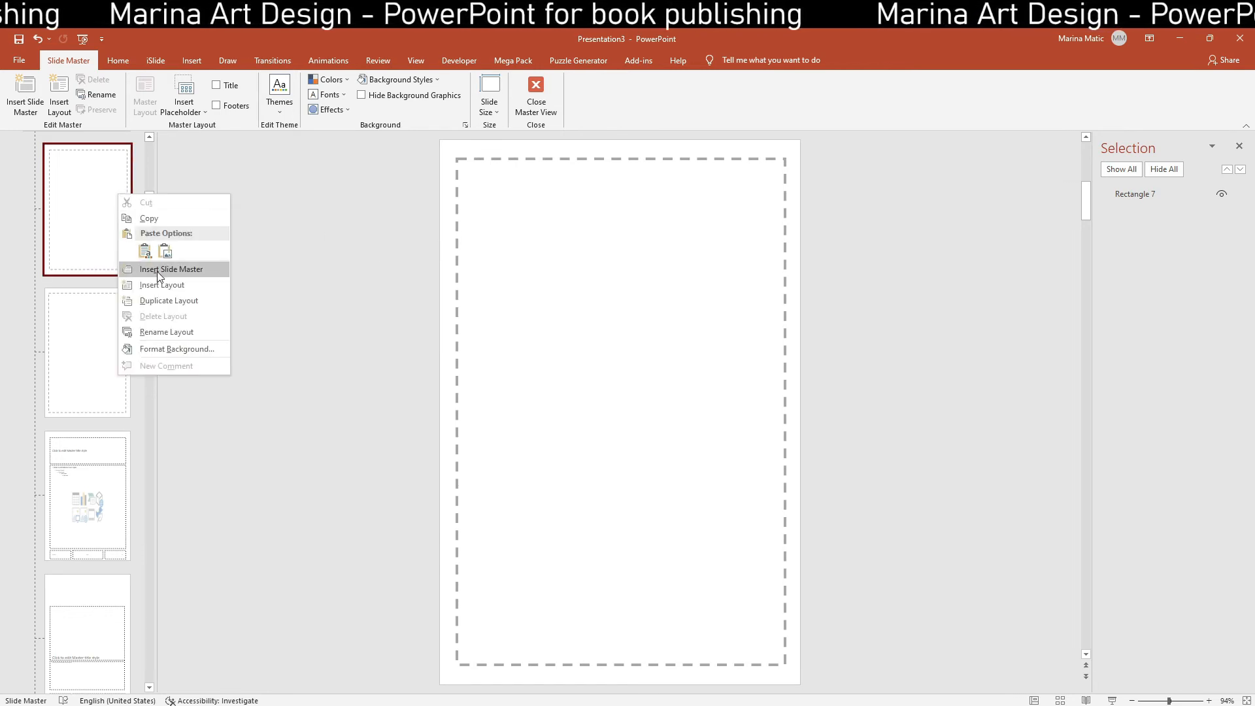
{"action": "left_click", "coordinate": [159, 332]}
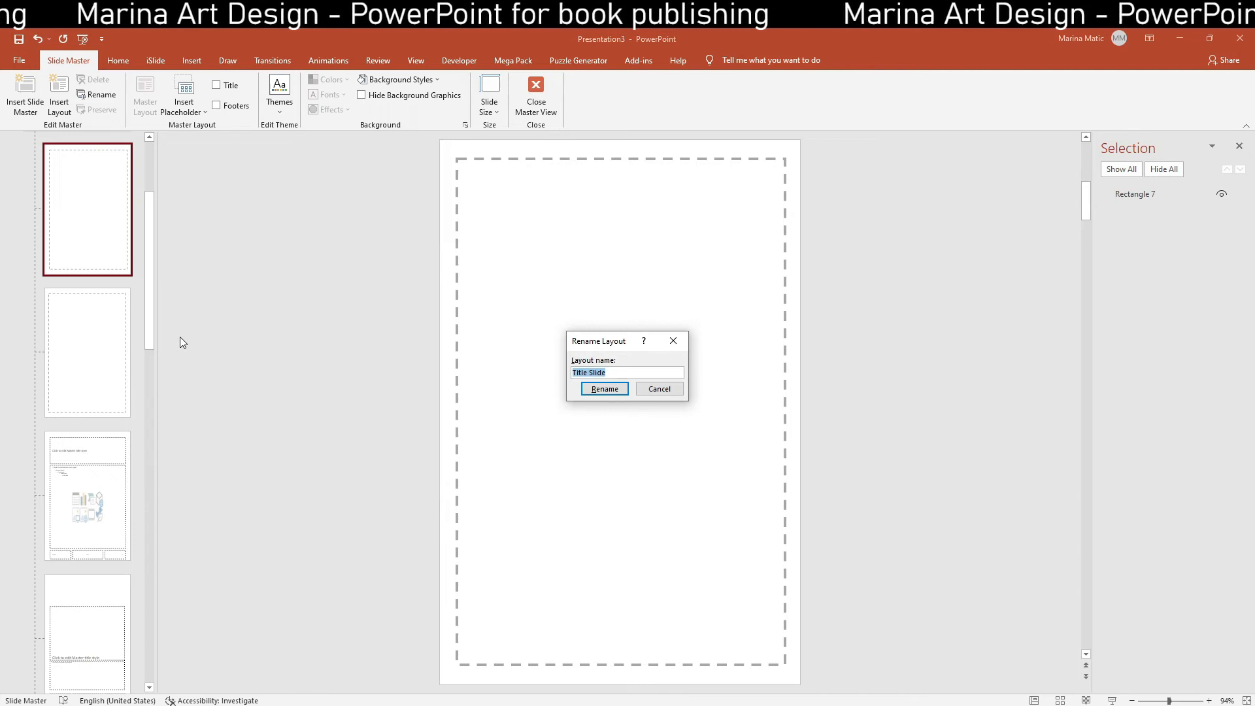
{"action": "type", "text": "UNEVEN"}
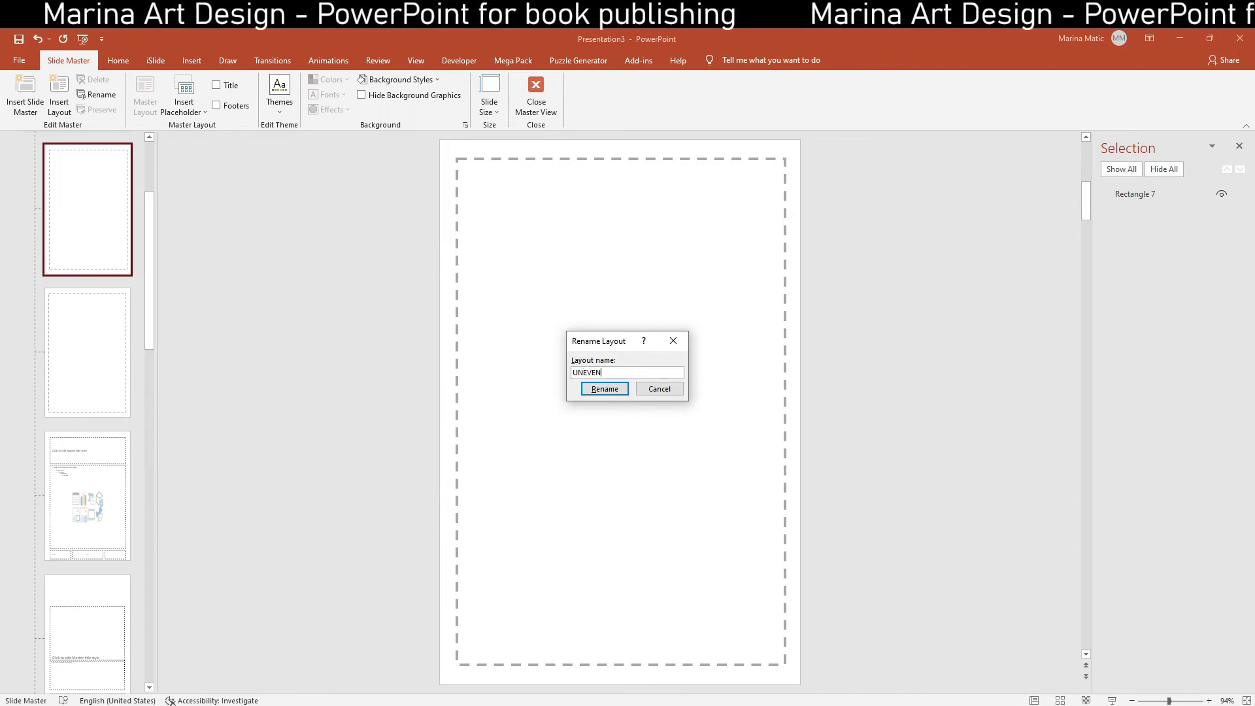
{"action": "left_click", "coordinate": [601, 389]}
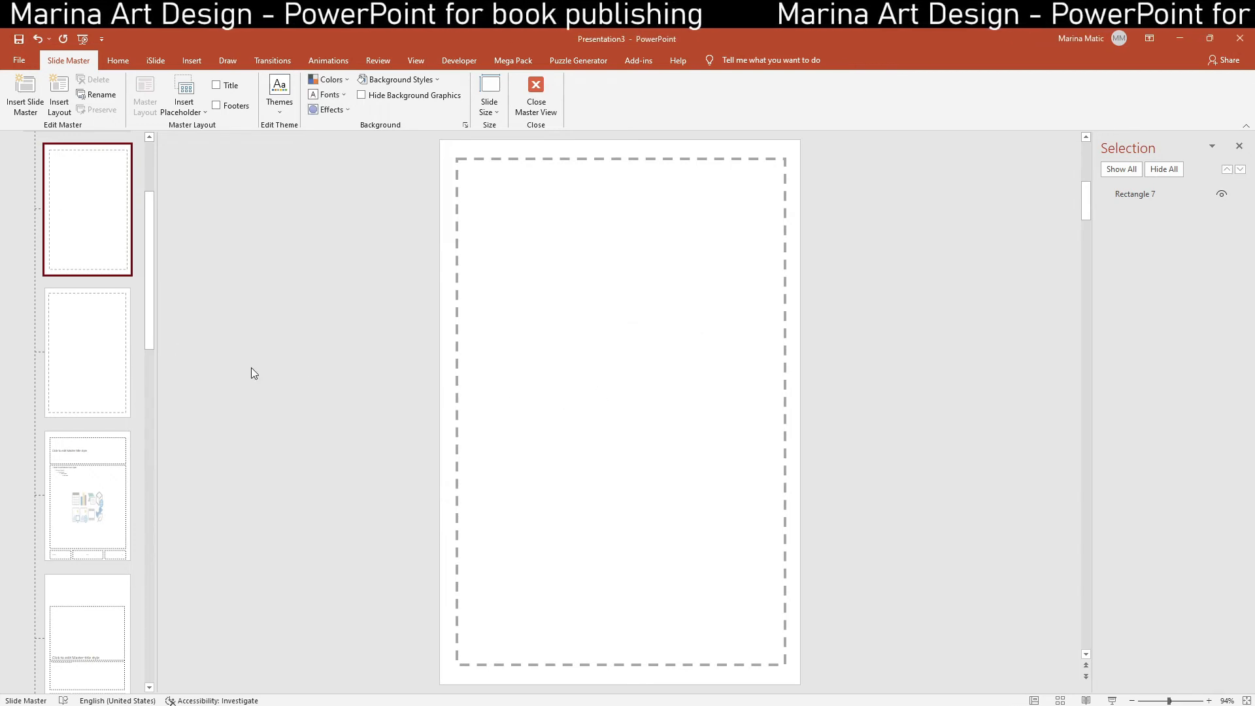
Rename the duplicated margin layout as EVEN
{"action": "left_click", "coordinate": [122, 340]}
{"action": "right_click", "coordinate": [122, 340]}
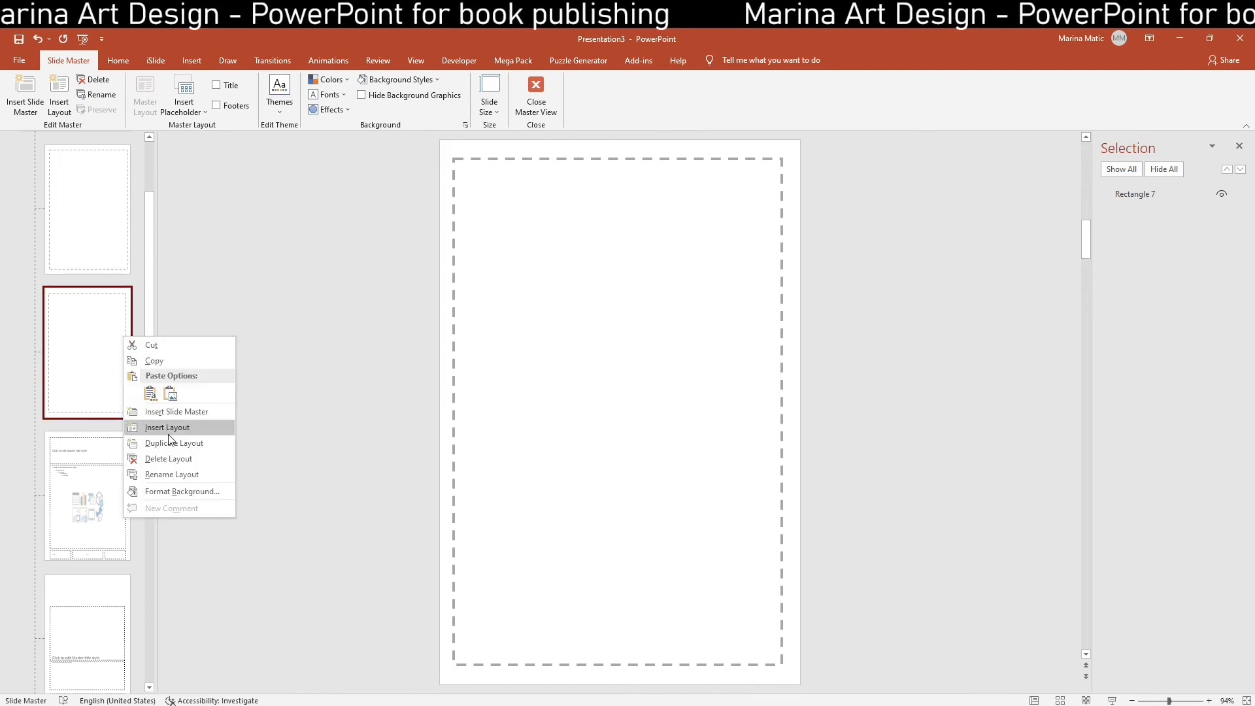
{"action": "left_click", "coordinate": [169, 473]}
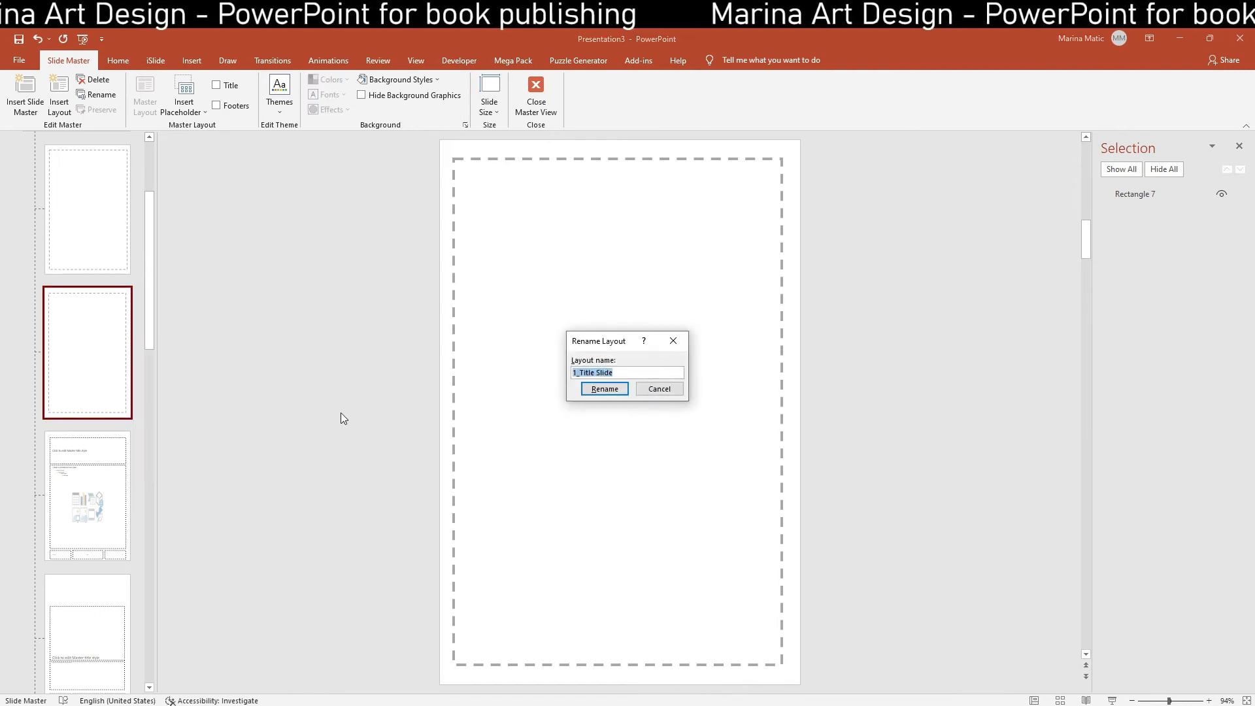
{"action": "type", "text": "EVEN"}
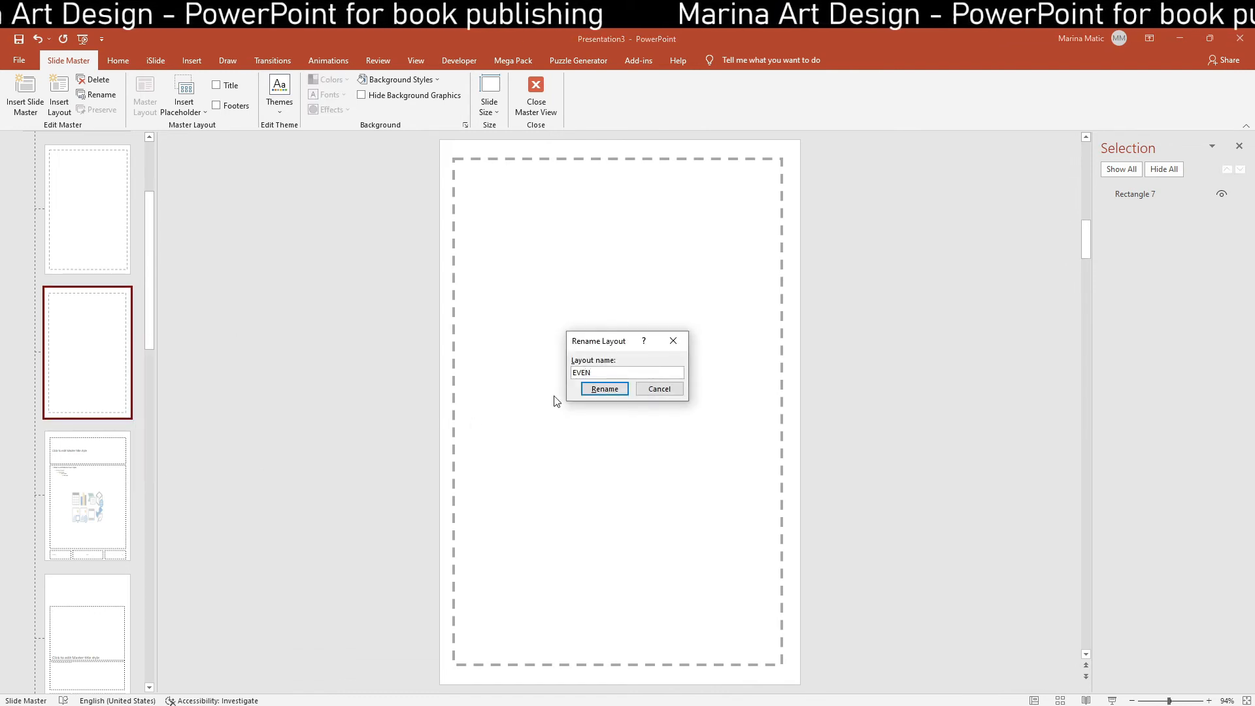
{"action": "left_click", "coordinate": [599, 390]}
Delete all placeholders from the title and content layout below the margin layouts and rename it as clear
{"action": "left_click", "coordinate": [95, 454]}
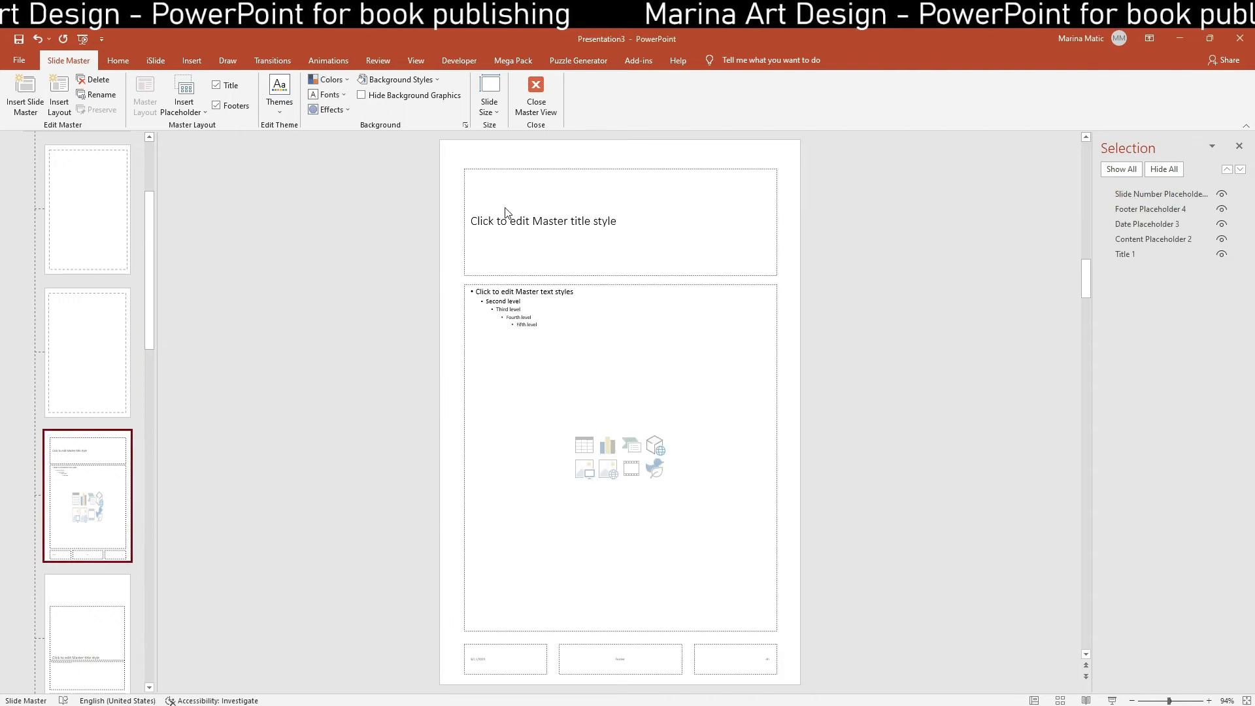
{"action": "left_click_drag", "start_coordinate": [429, 154], "coordinate": [798, 653]}
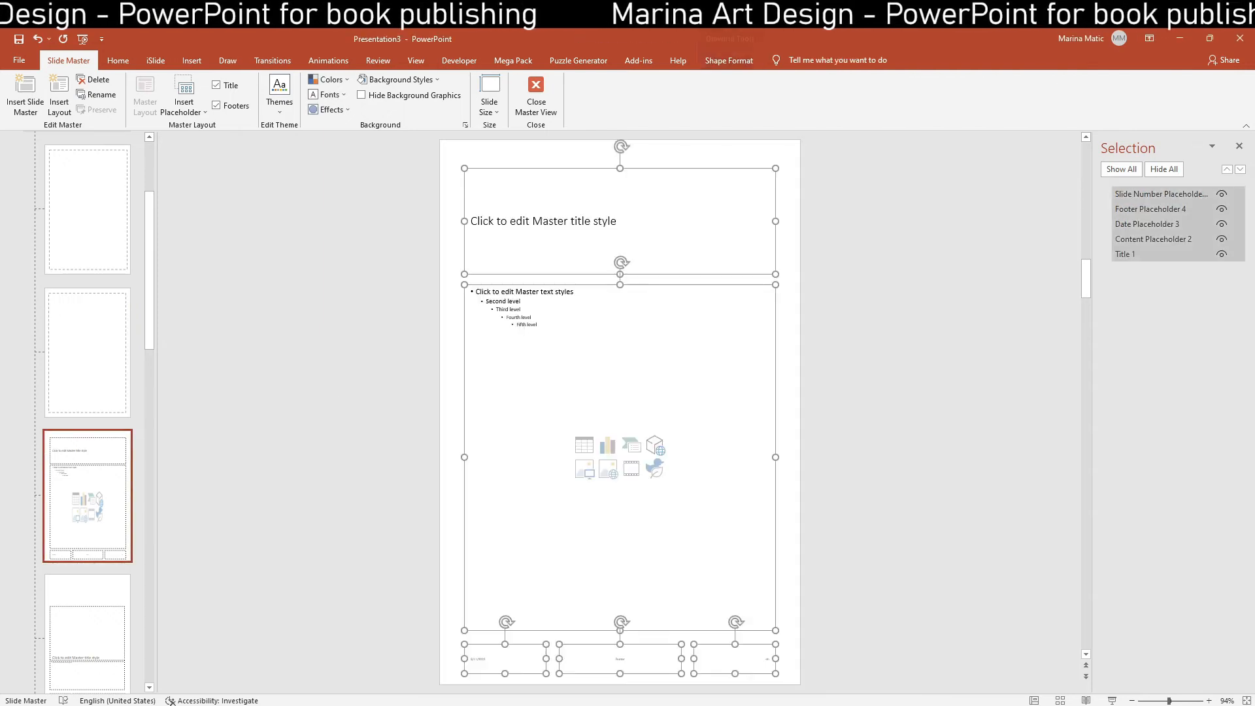
{"action": "key", "text": "Delete"}
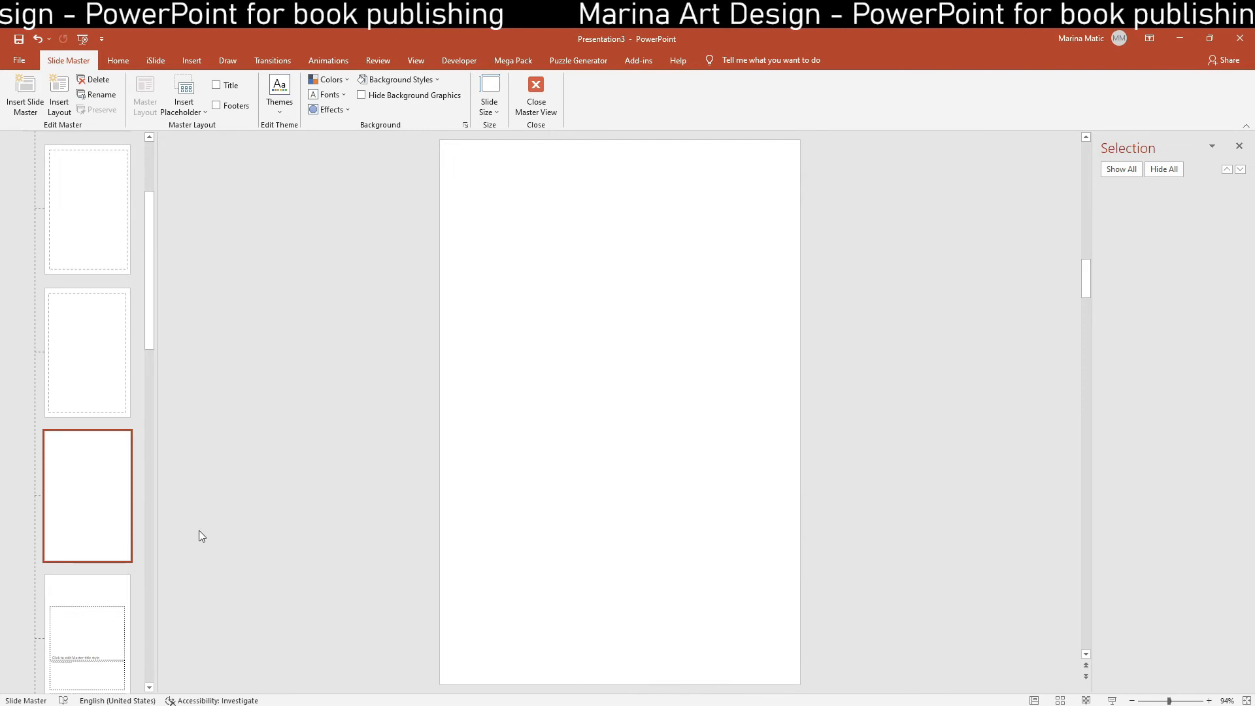
{"action": "right_click", "coordinate": [107, 455]}
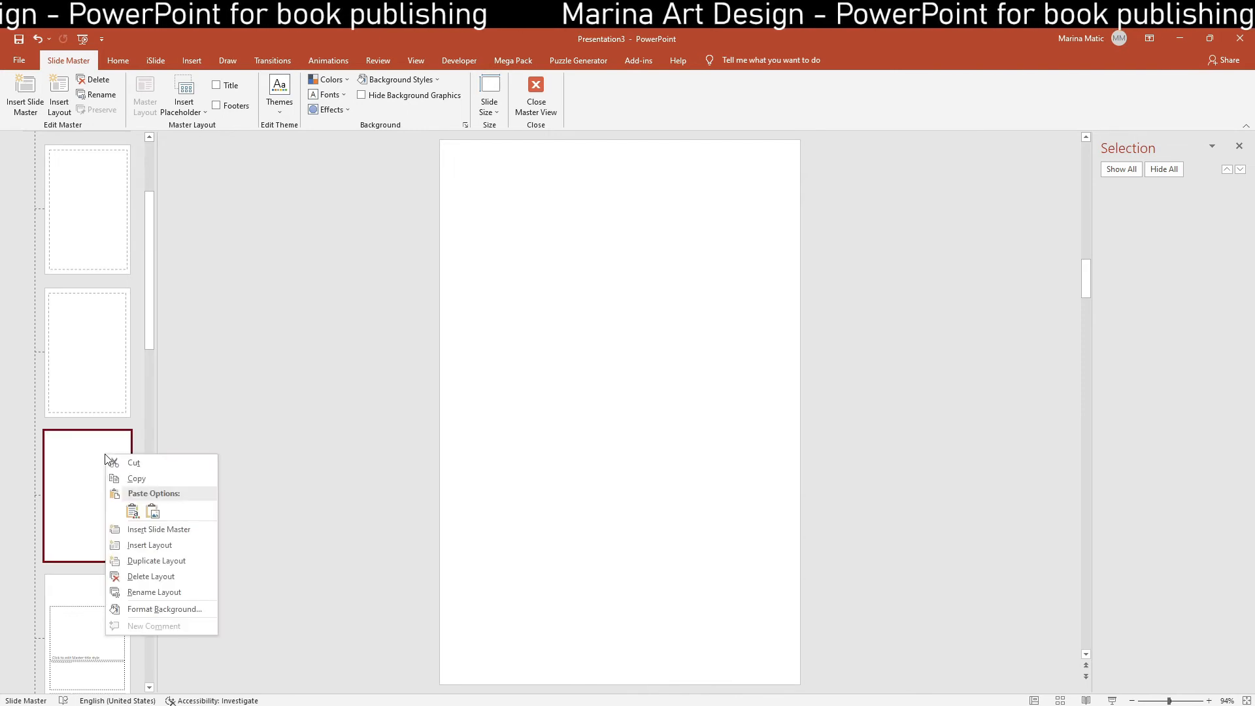
{"action": "left_click", "coordinate": [156, 592]}
{"action": "type", "text": "clear"}
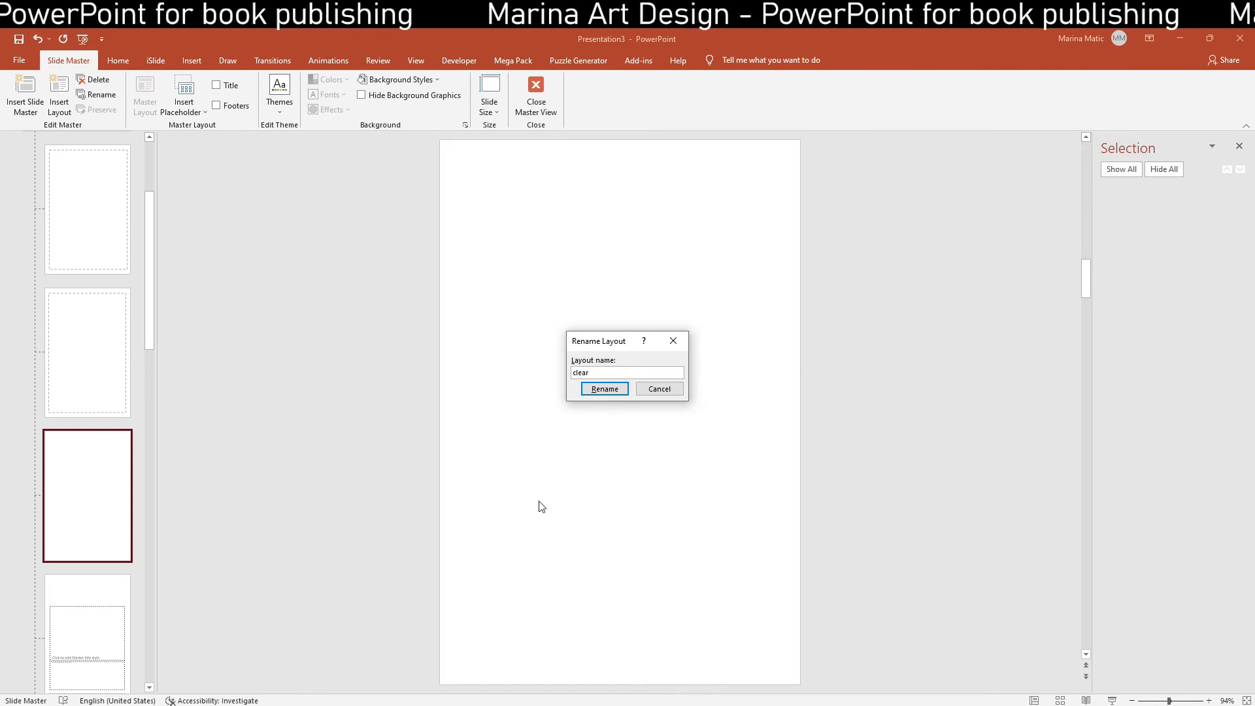
{"action": "left_click", "coordinate": [598, 390]}
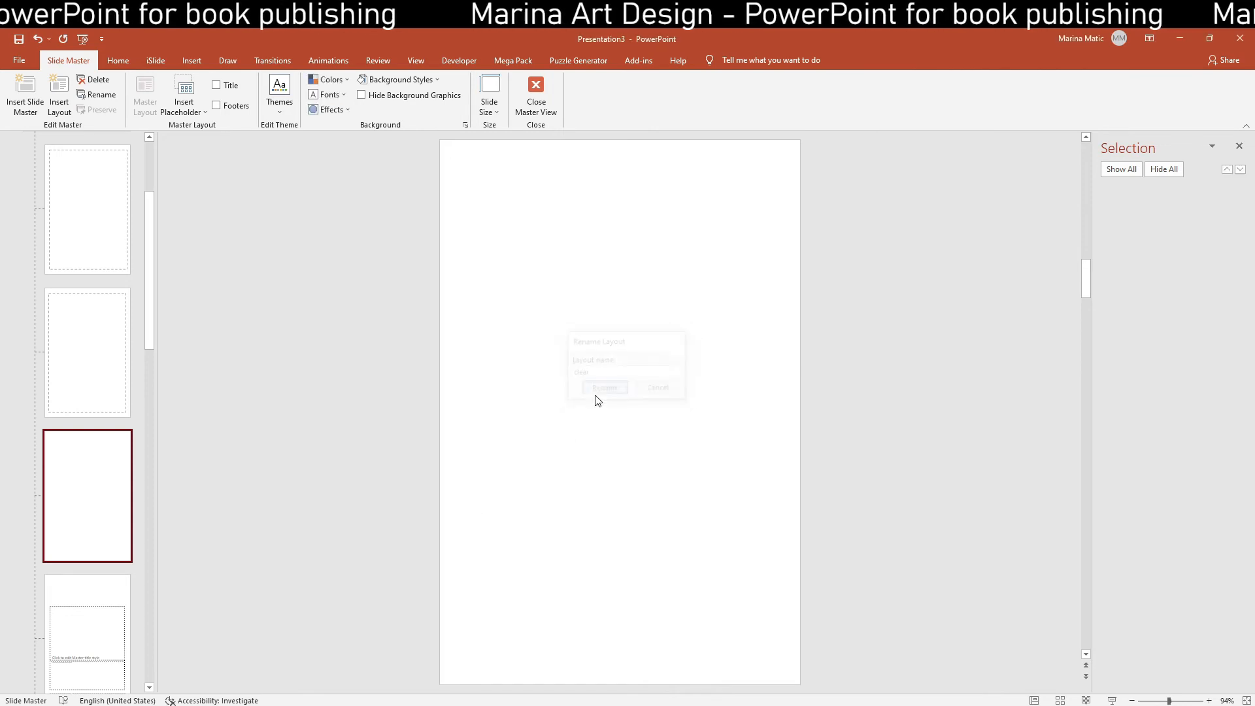
Close Slide Master view and apply the EVEN layout to slide 2
{"action": "left_click", "coordinate": [537, 105]}
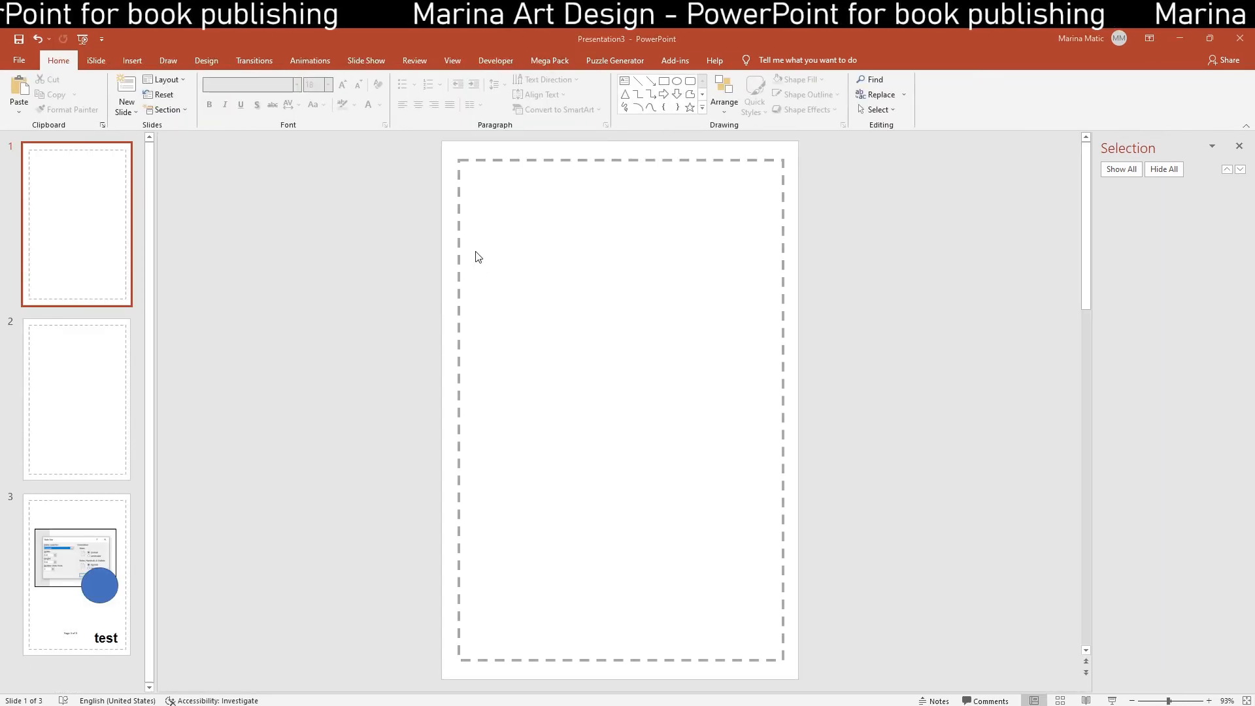
{"action": "left_click", "coordinate": [83, 203]}
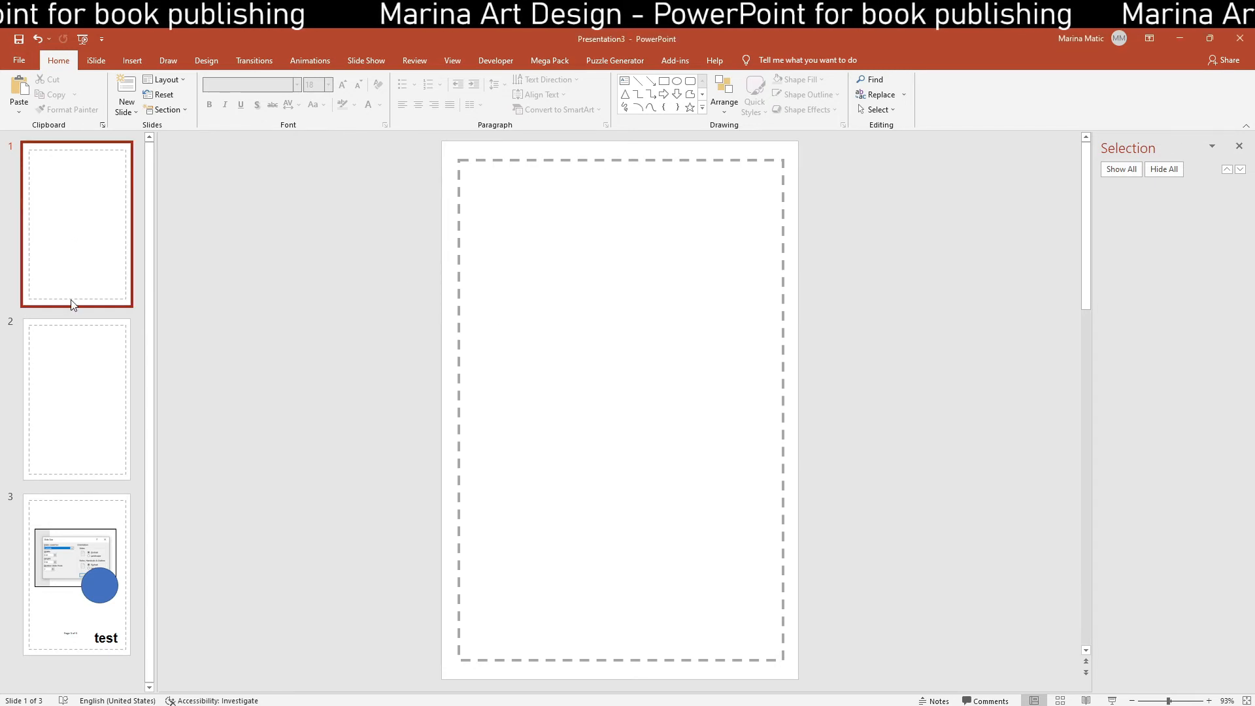
{"action": "right_click", "coordinate": [93, 240]}
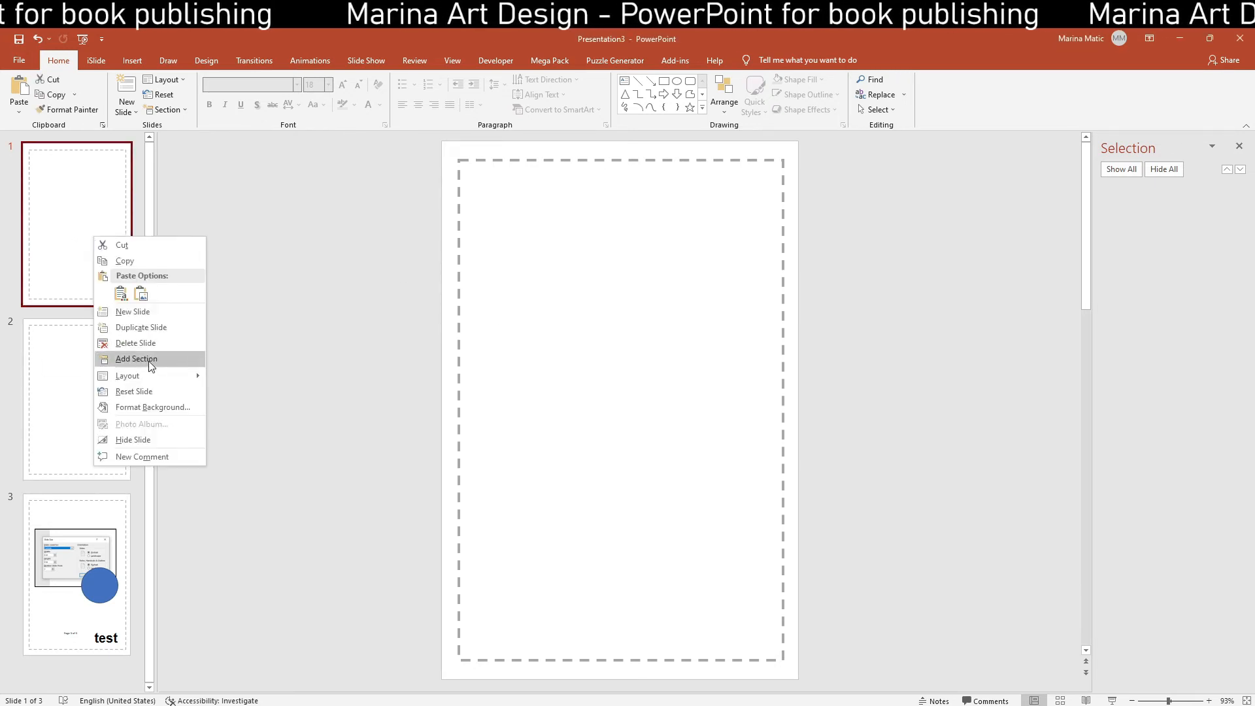
{"action": "left_click", "coordinate": [92, 355]}
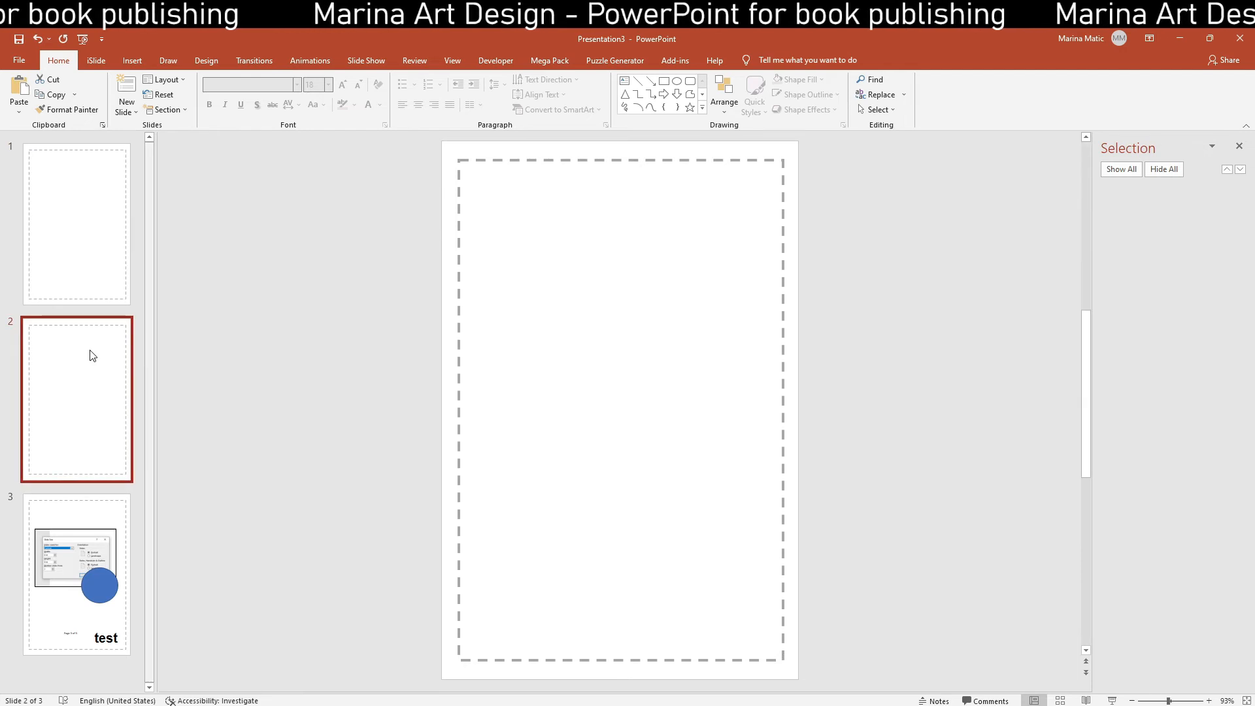
{"action": "right_click", "coordinate": [92, 356]}
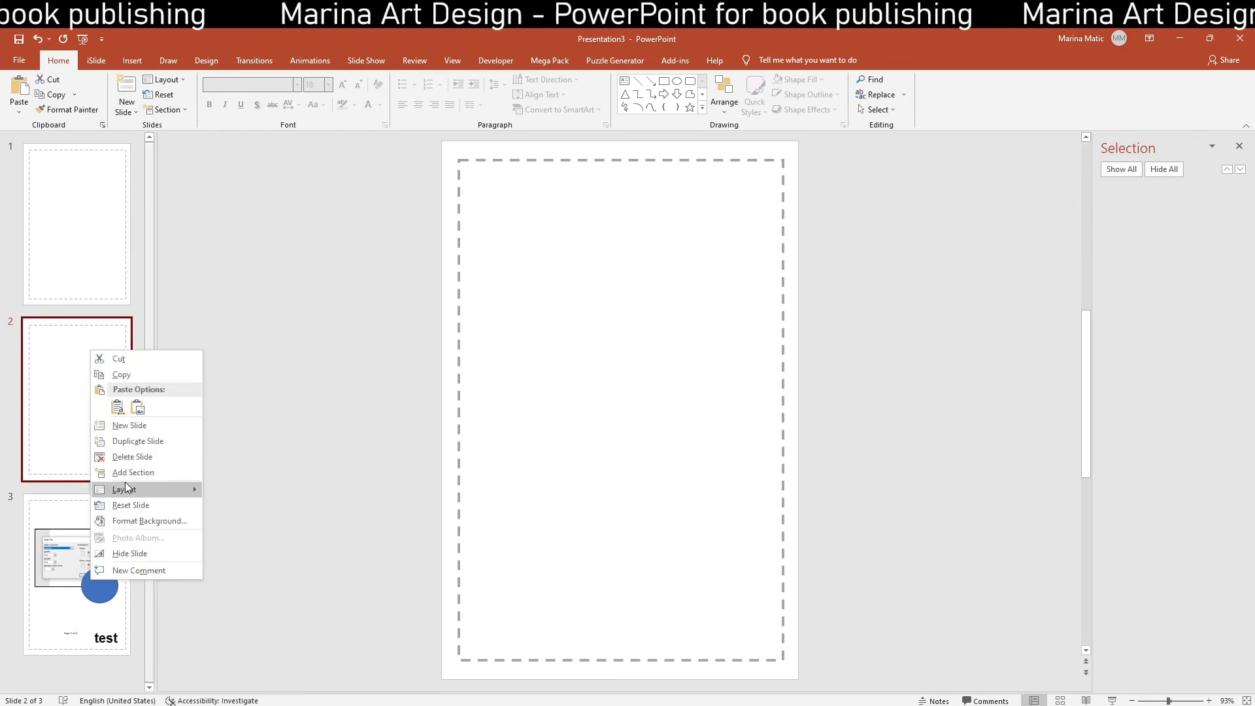
{"action": "mouse_move", "coordinate": [126, 487]}
{"action": "left_click", "coordinate": [297, 371]}
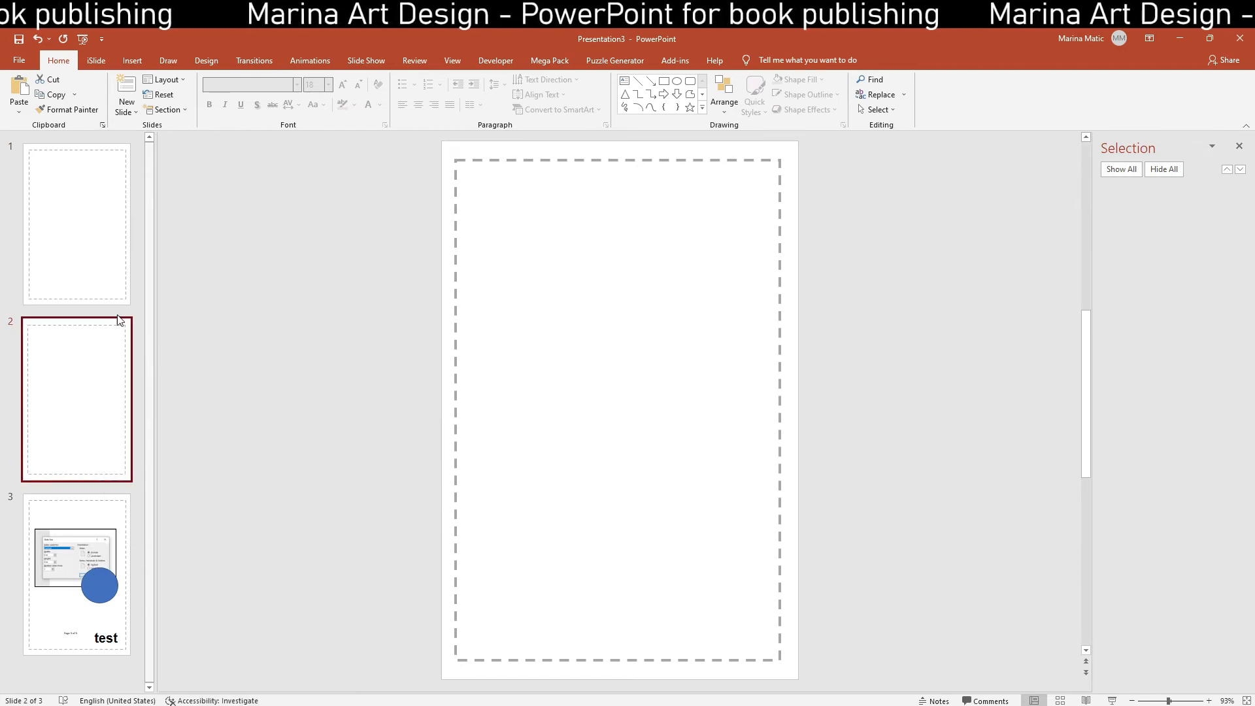
Compare the margin guides of slides 1 and 2 by switching back and forth between them
{"action": "left_click", "coordinate": [116, 273]}
{"action": "left_click", "coordinate": [103, 347]}
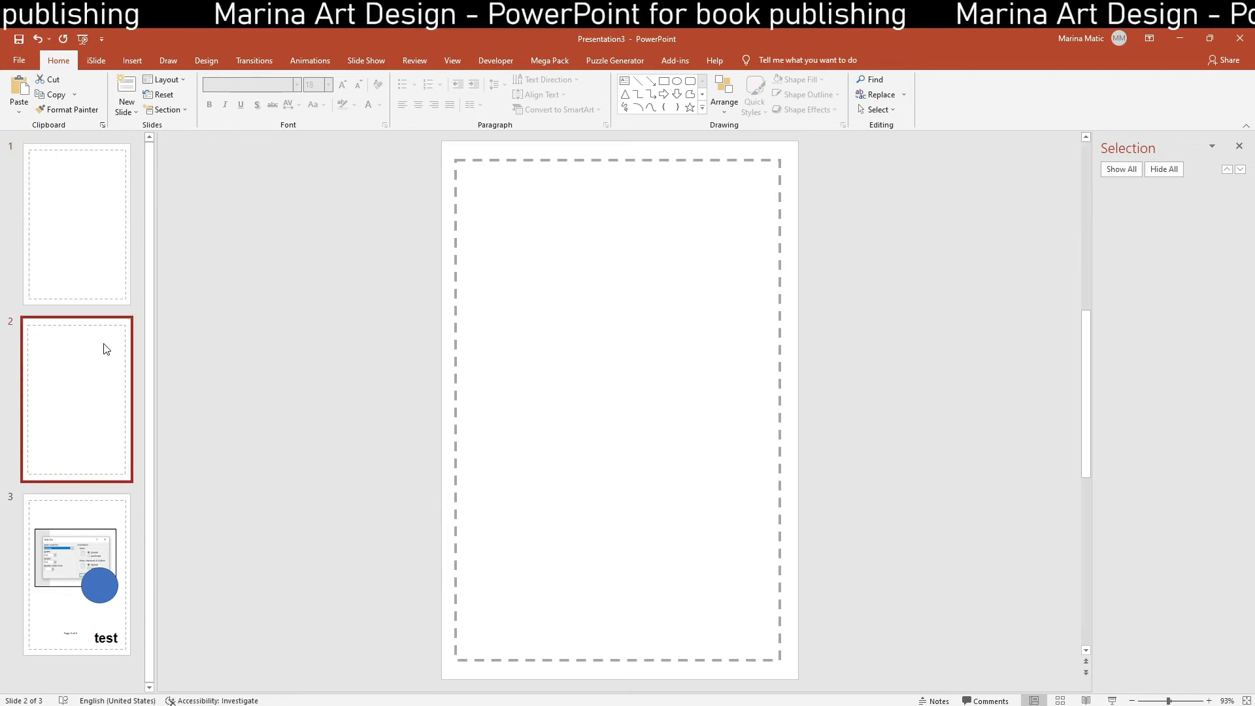
{"action": "left_click", "coordinate": [115, 247]}
{"action": "left_click", "coordinate": [95, 361]}
{"action": "left_click", "coordinate": [420, 265]}
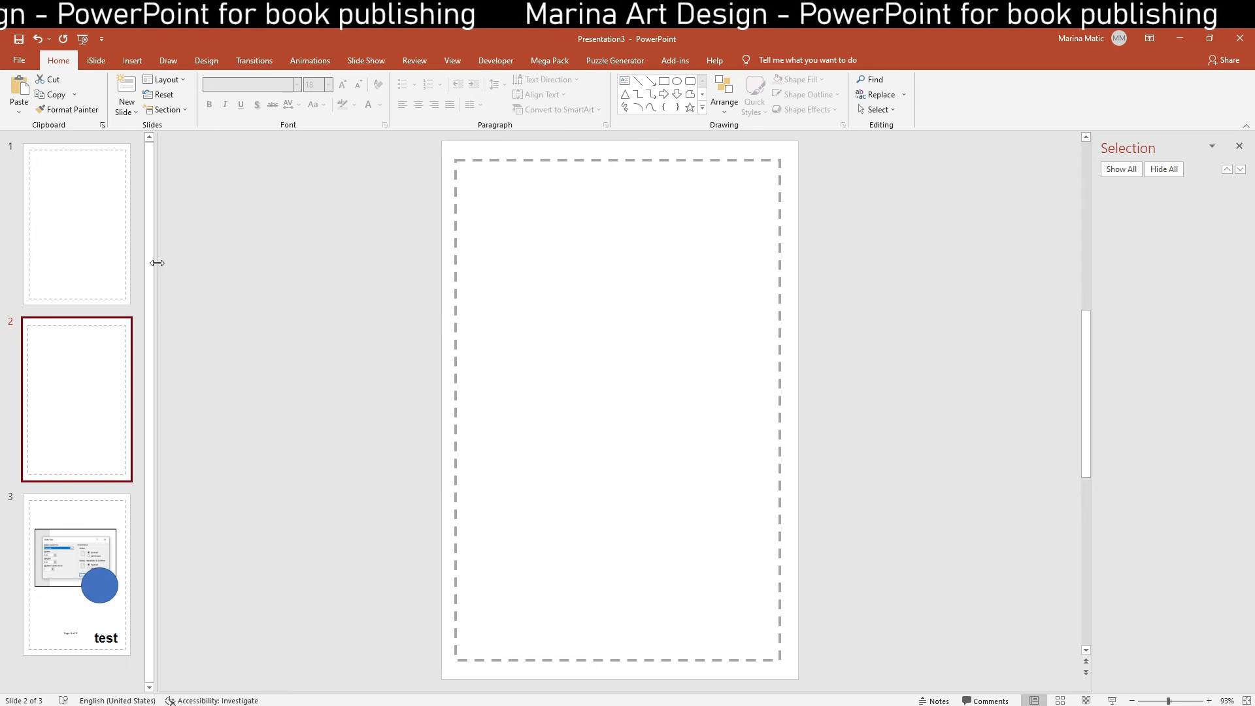
{"action": "left_click", "coordinate": [103, 241]}
{"action": "left_click", "coordinate": [99, 253]}
{"action": "left_click", "coordinate": [88, 353]}
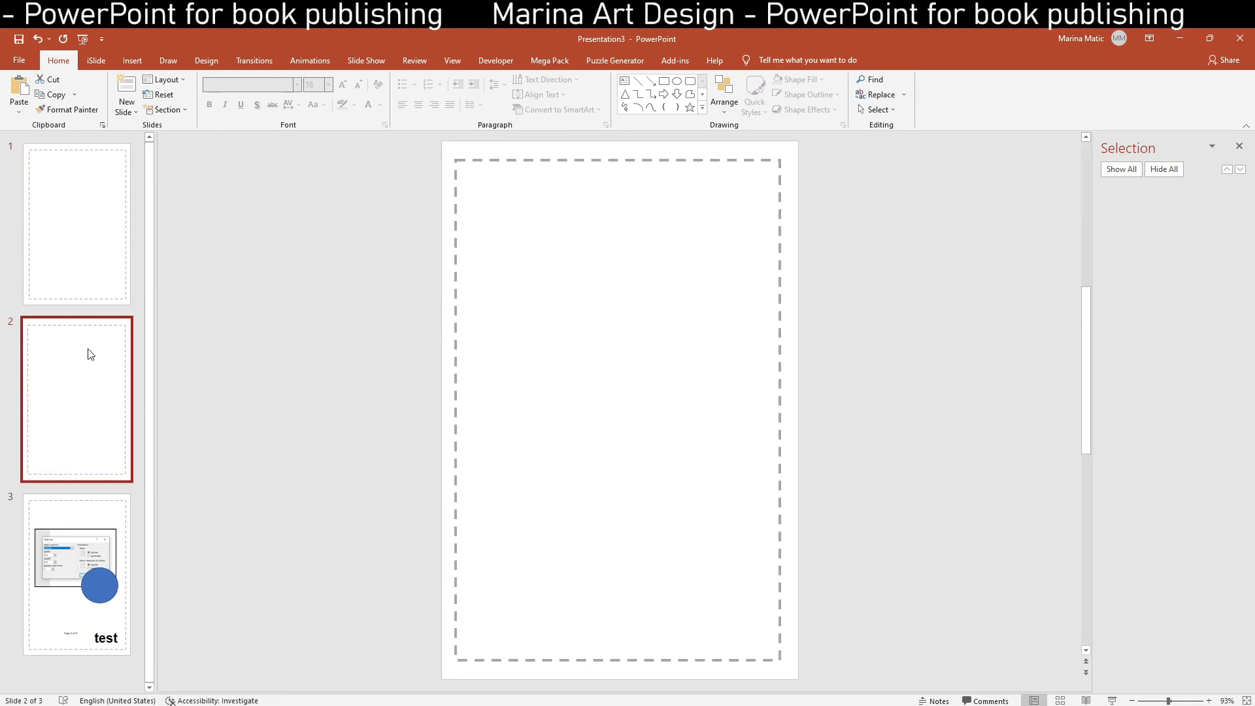
{"action": "left_click", "coordinate": [98, 268]}
{"action": "left_click", "coordinate": [85, 359]}
{"action": "left_click", "coordinate": [100, 285]}
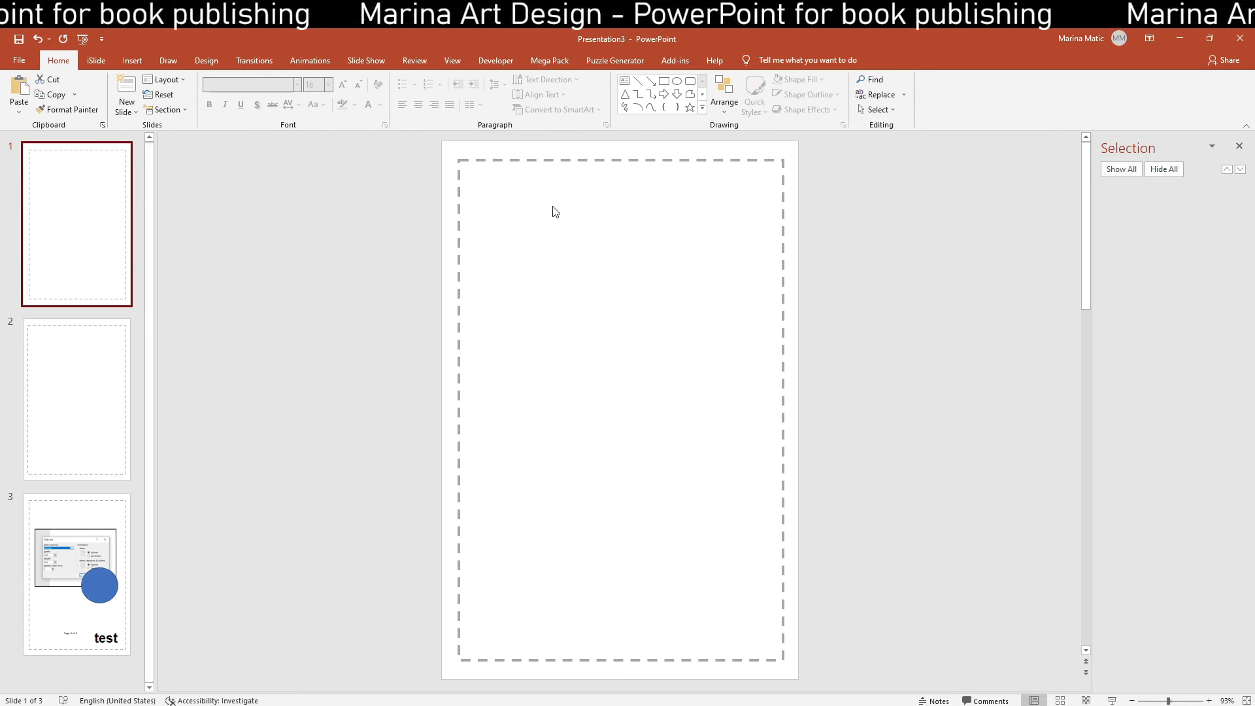
{"action": "left_click", "coordinate": [528, 169]}
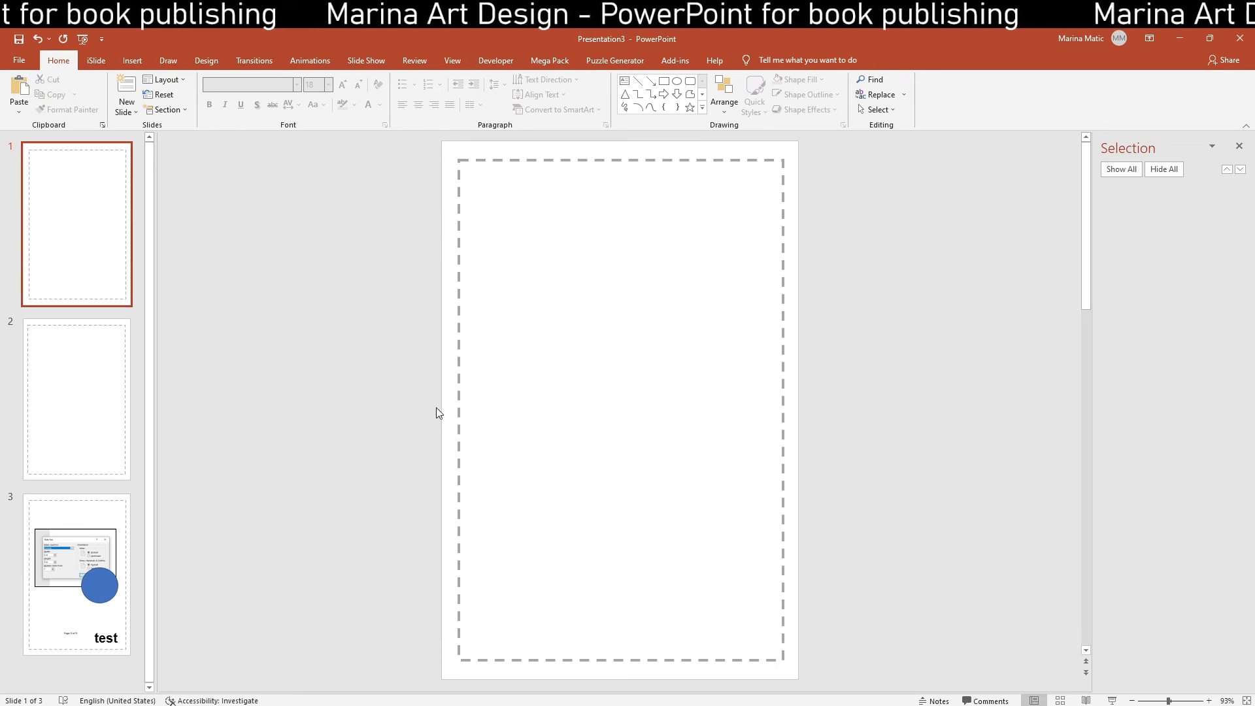
Apply the clear layout to all three slides
{"action": "left_click", "coordinate": [77, 573]}
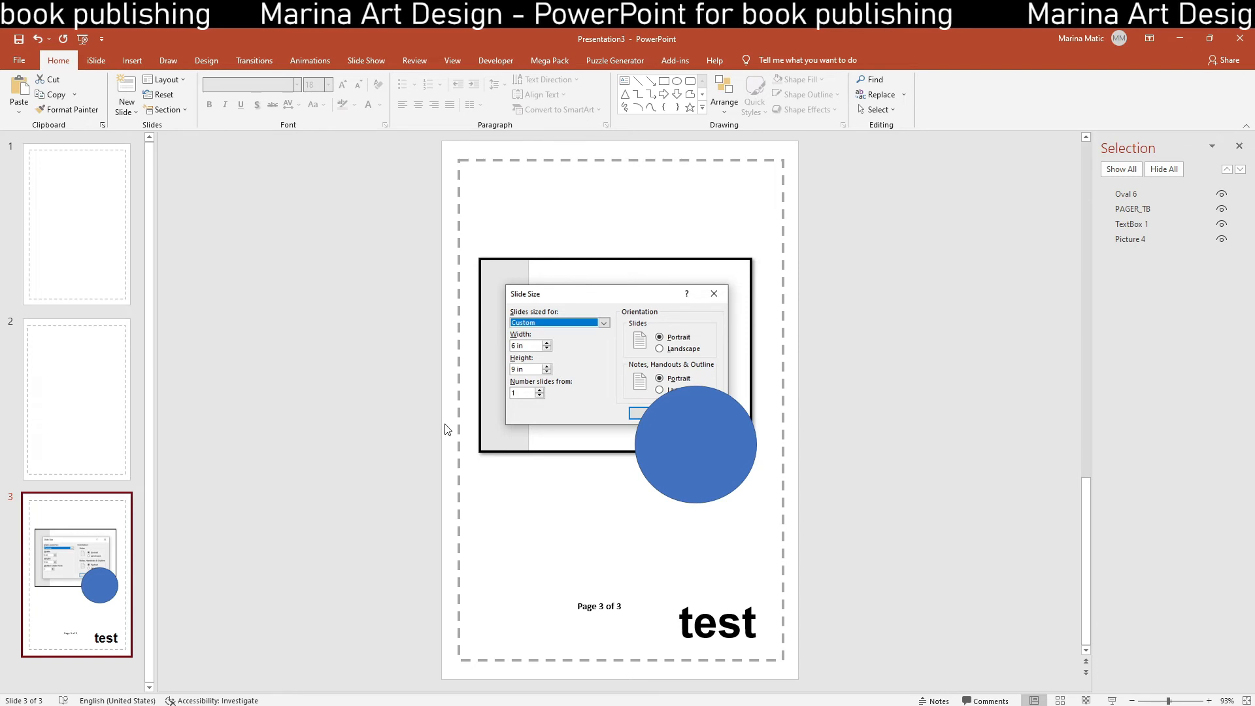
{"action": "left_click", "coordinate": [115, 262], "text": "shift"}
{"action": "right_click", "coordinate": [116, 262]}
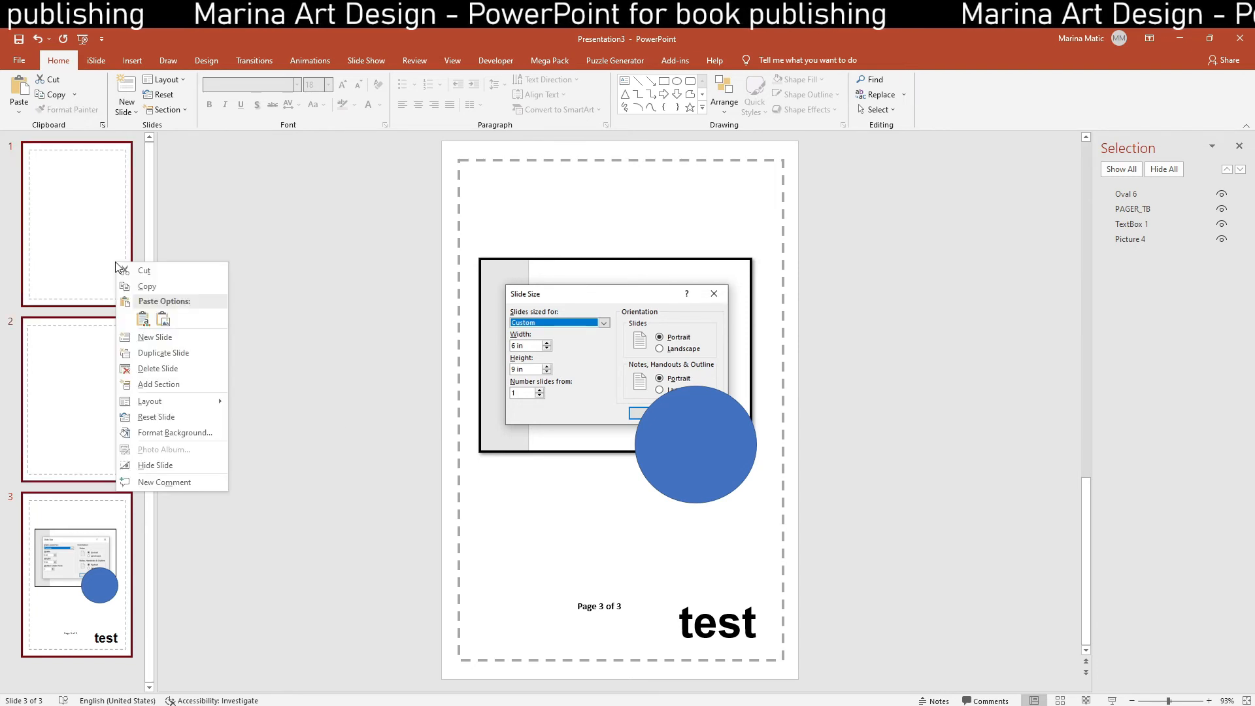
{"action": "mouse_move", "coordinate": [164, 399]}
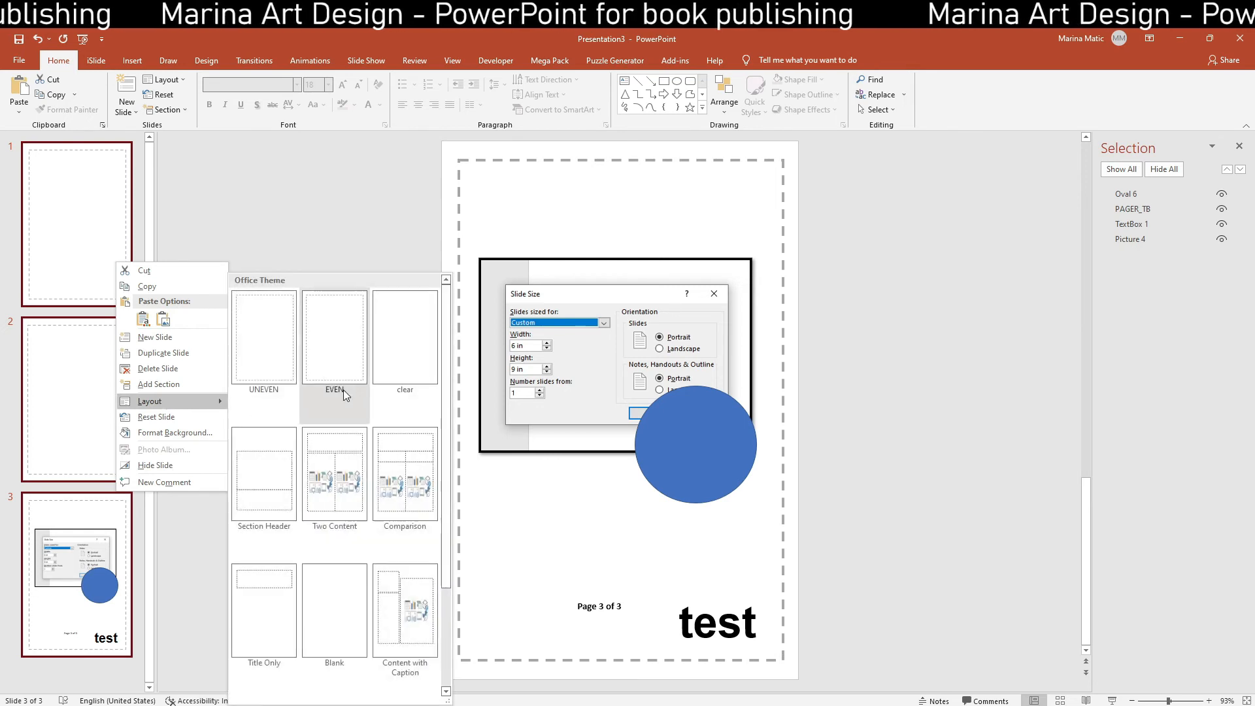
{"action": "left_click", "coordinate": [401, 364]}
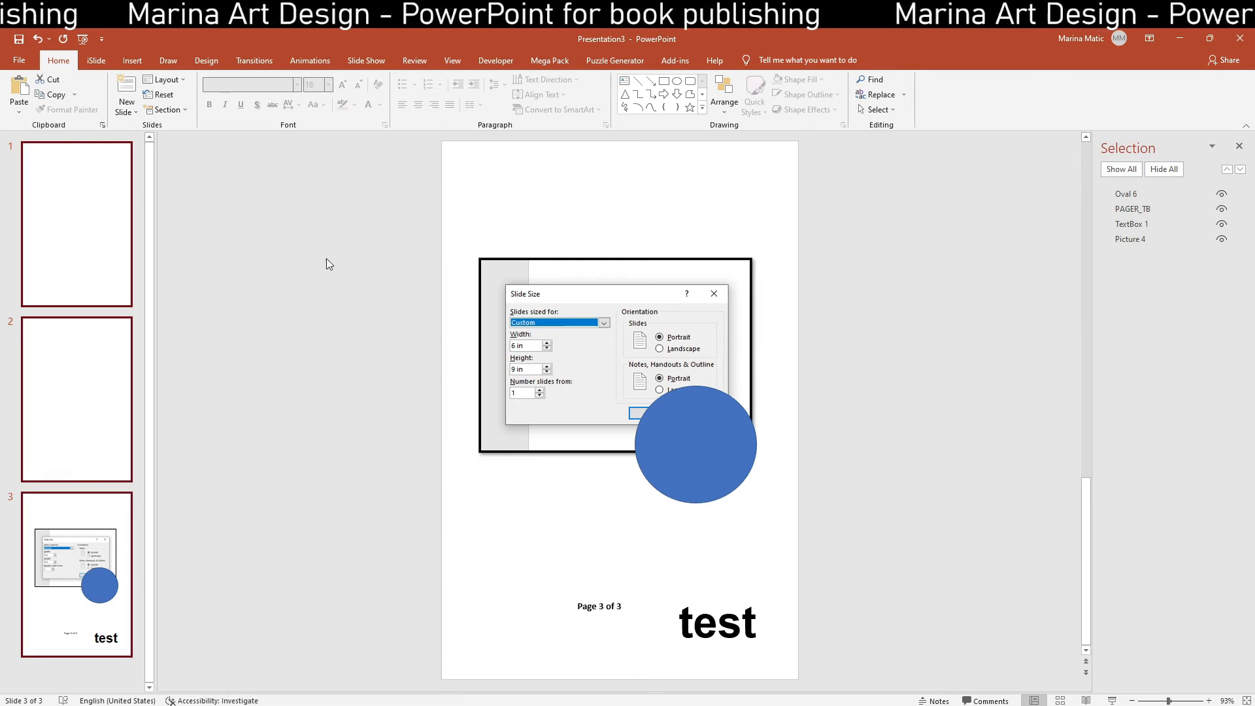
Check slides 2 and 3 without guides and undo the clear layout on all slides
{"action": "left_click", "coordinate": [100, 347]}
{"action": "left_click", "coordinate": [98, 506]}
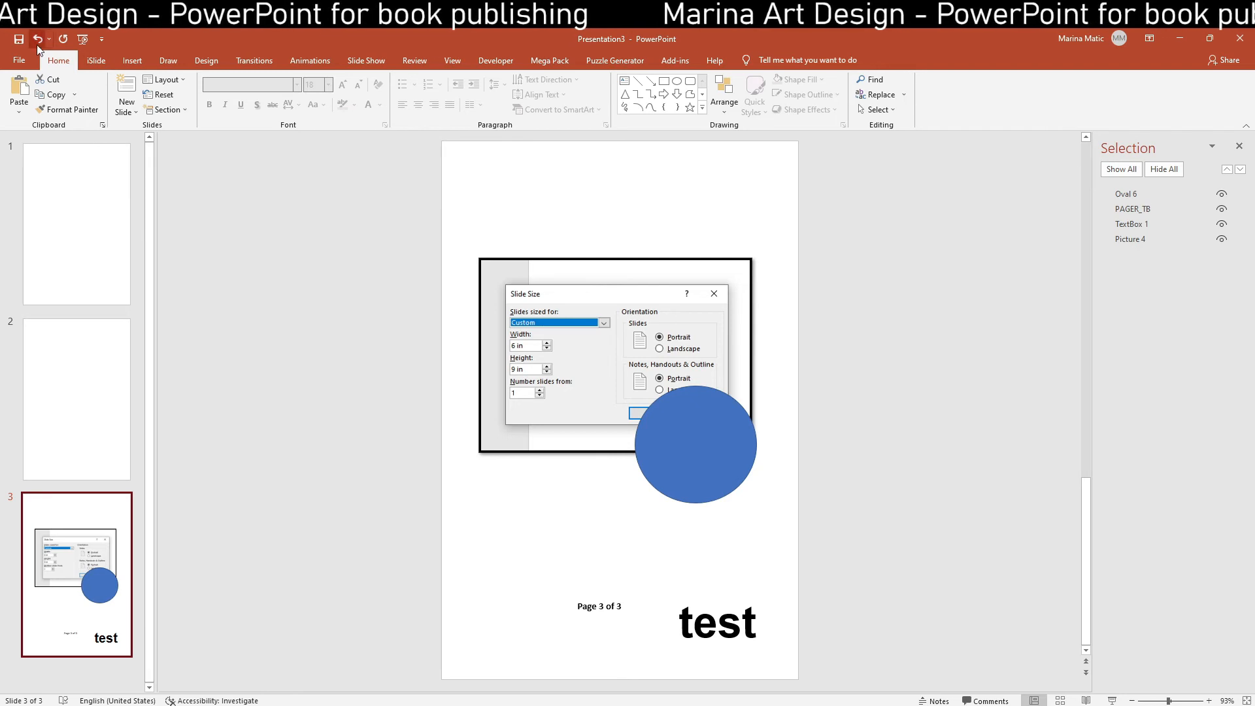
{"action": "key", "text": "ctrl+a"}
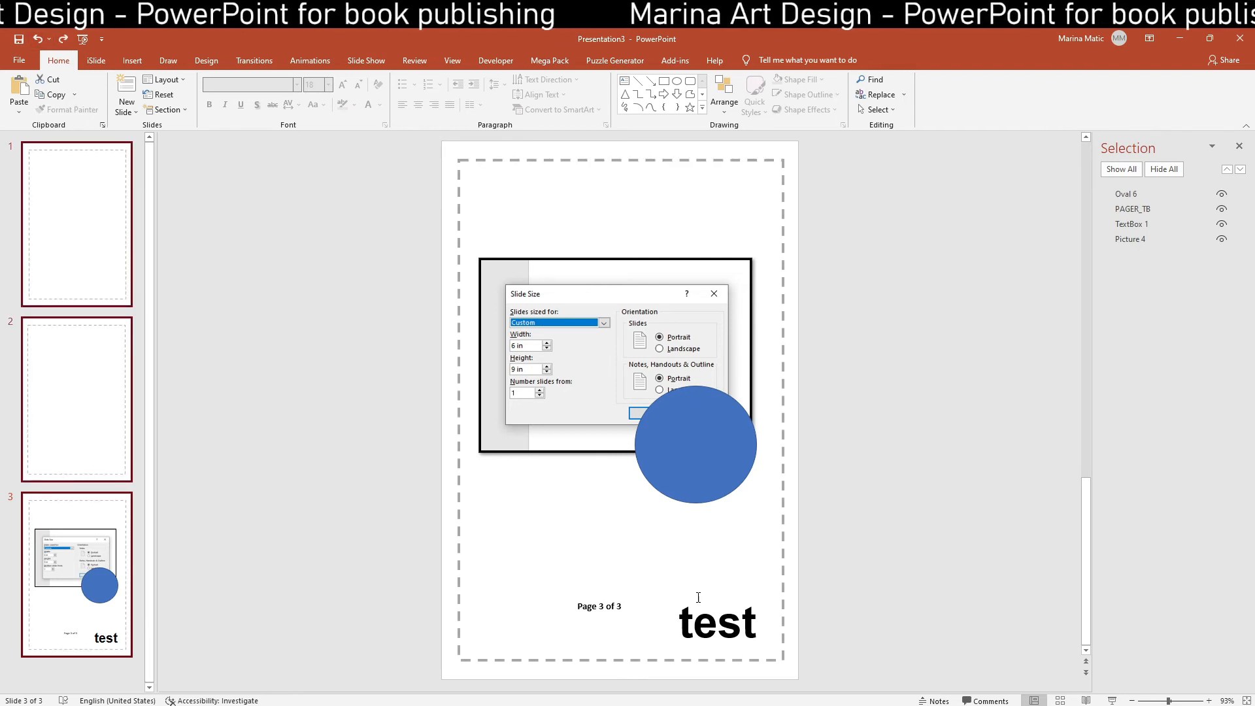
Move the "test" text box and the blue circle on slide 3 over the right-hand margin guide
{"action": "left_click", "coordinate": [696, 605]}
{"action": "left_click_drag", "start_coordinate": [698, 592], "coordinate": [724, 598]}
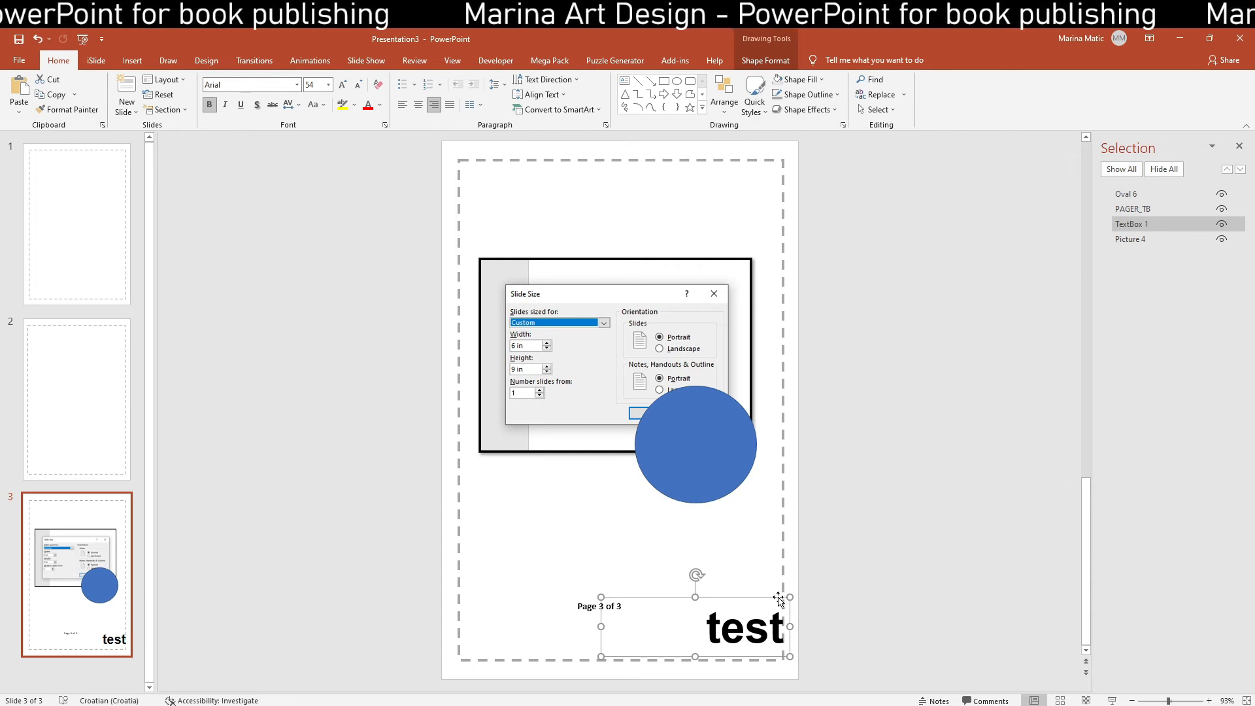
{"action": "left_click_drag", "start_coordinate": [712, 449], "coordinate": [742, 489]}
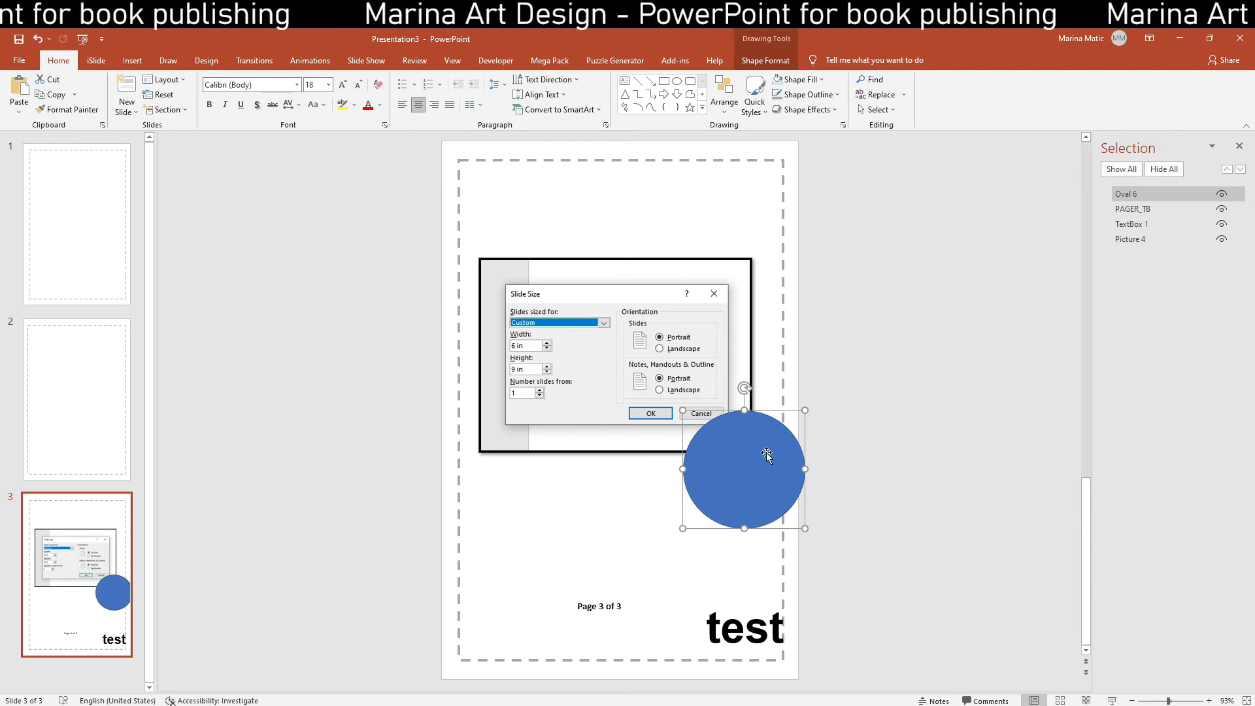
Move the "test" text box and the blue circle back inside slide 3's margin guide, with the circle just above the text
{"action": "left_click_drag", "start_coordinate": [751, 591], "coordinate": [696, 535]}
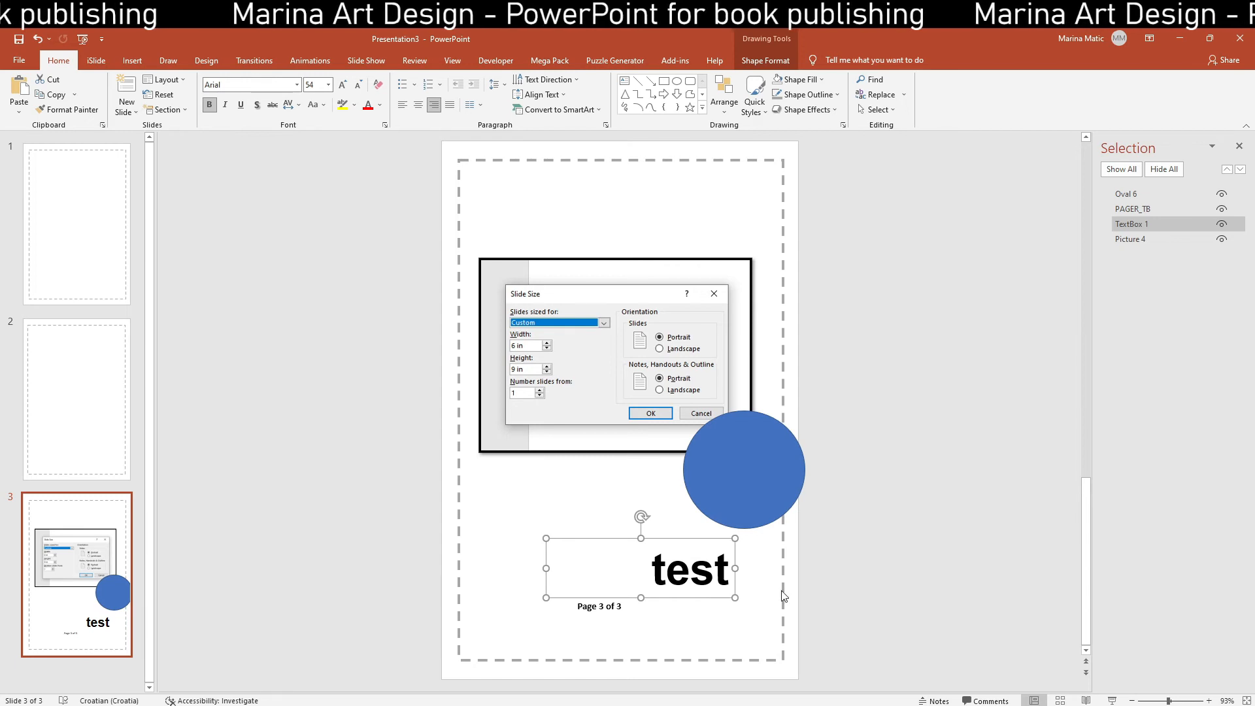
{"action": "left_click", "coordinate": [770, 481]}
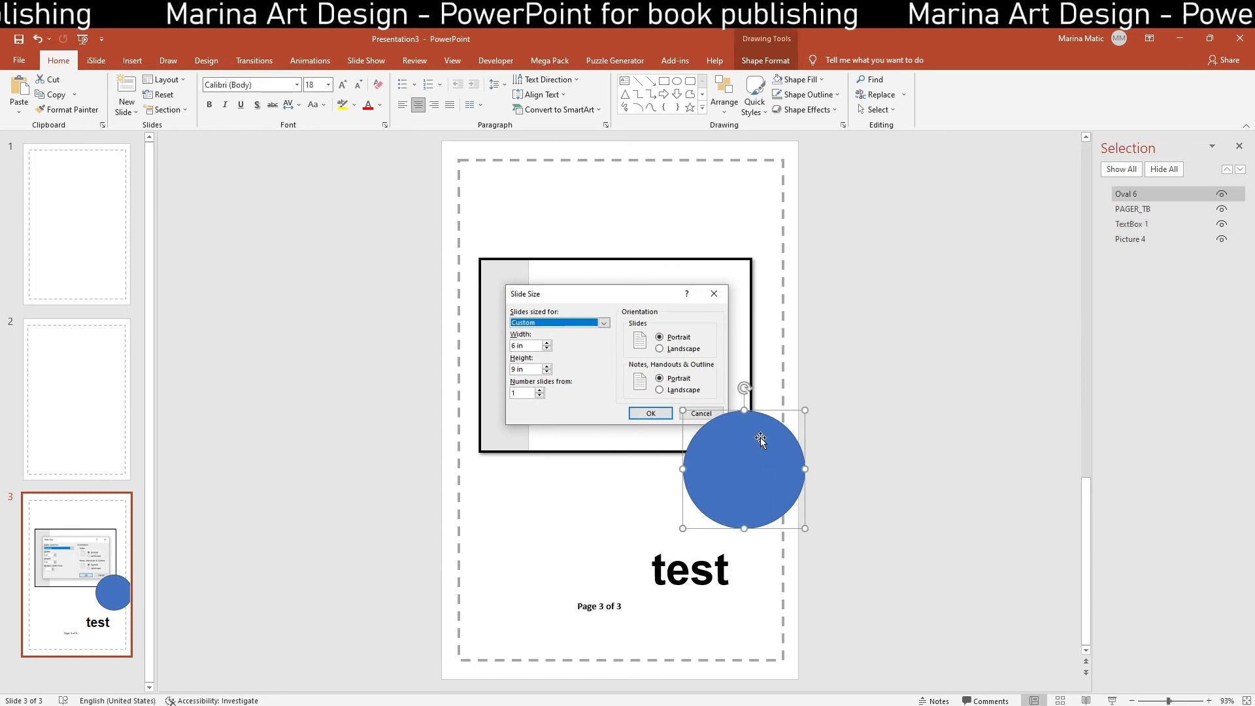
{"action": "left_click_drag", "start_coordinate": [756, 462], "coordinate": [795, 459]}
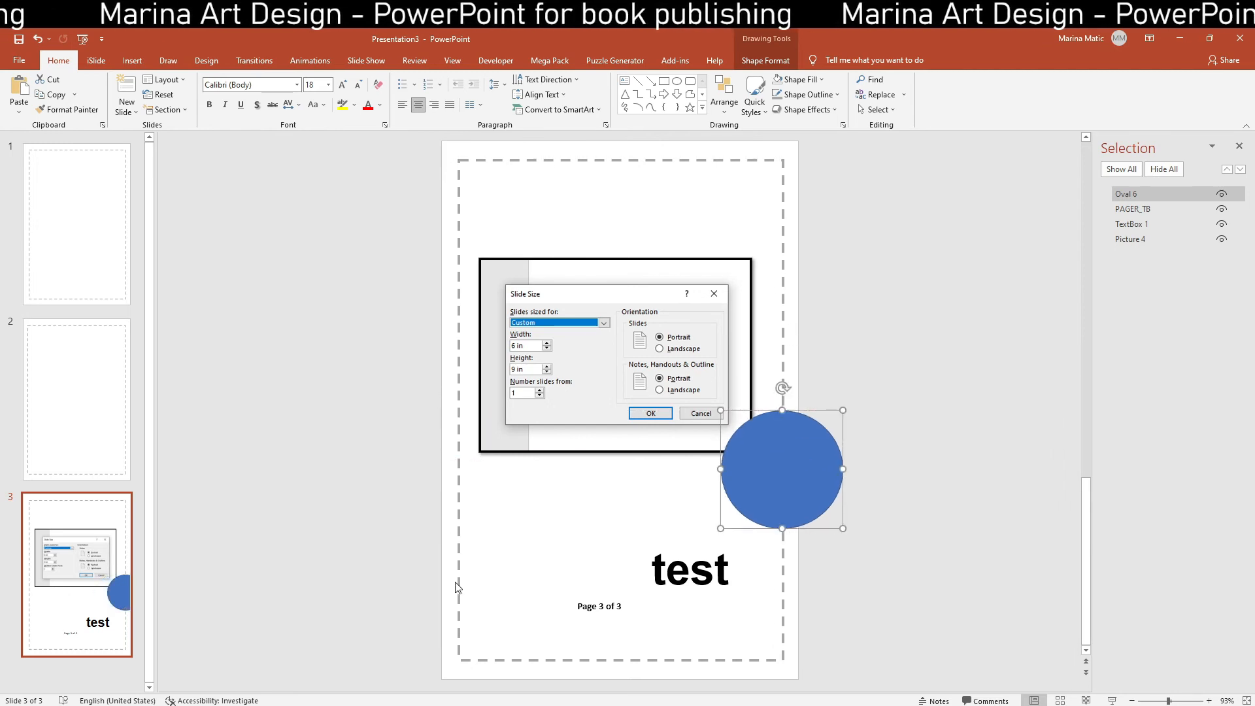
{"action": "left_click_drag", "start_coordinate": [791, 474], "coordinate": [672, 485]}
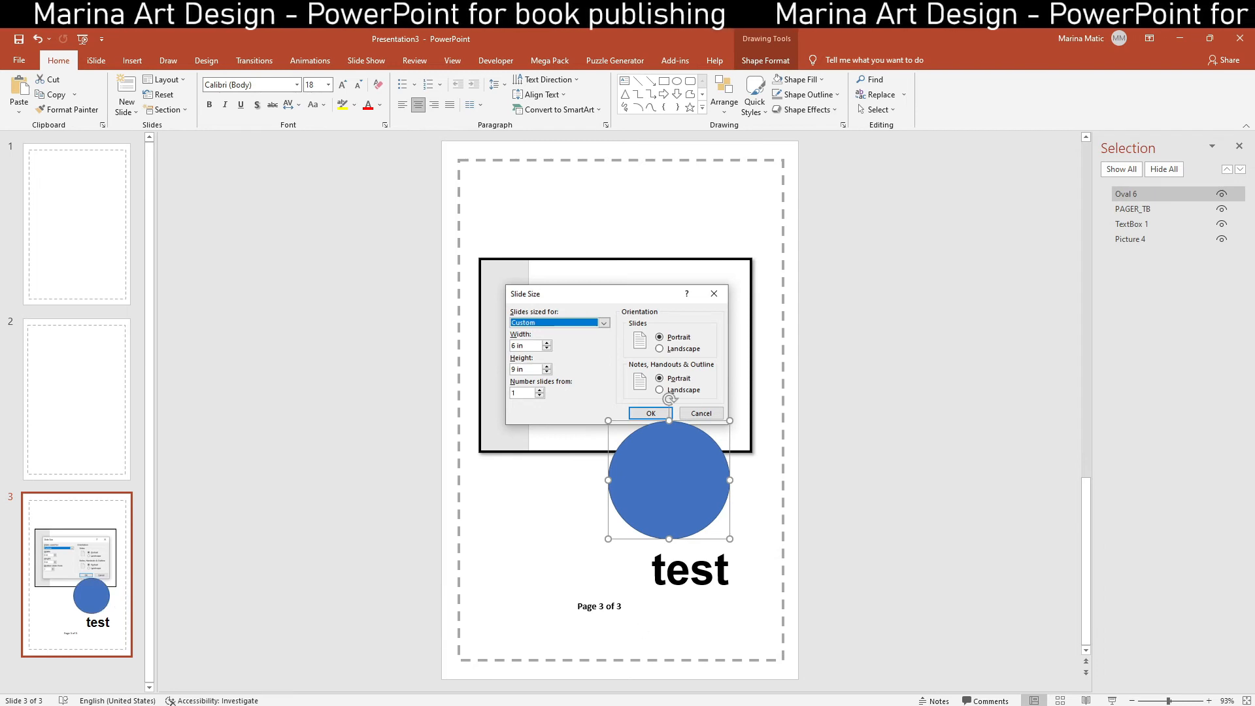
Switch to the Hello everybody presentation and view the Print Previewer screenshot on slide 27, followed by slide 29
{"action": "left_click", "coordinate": [573, 686]}
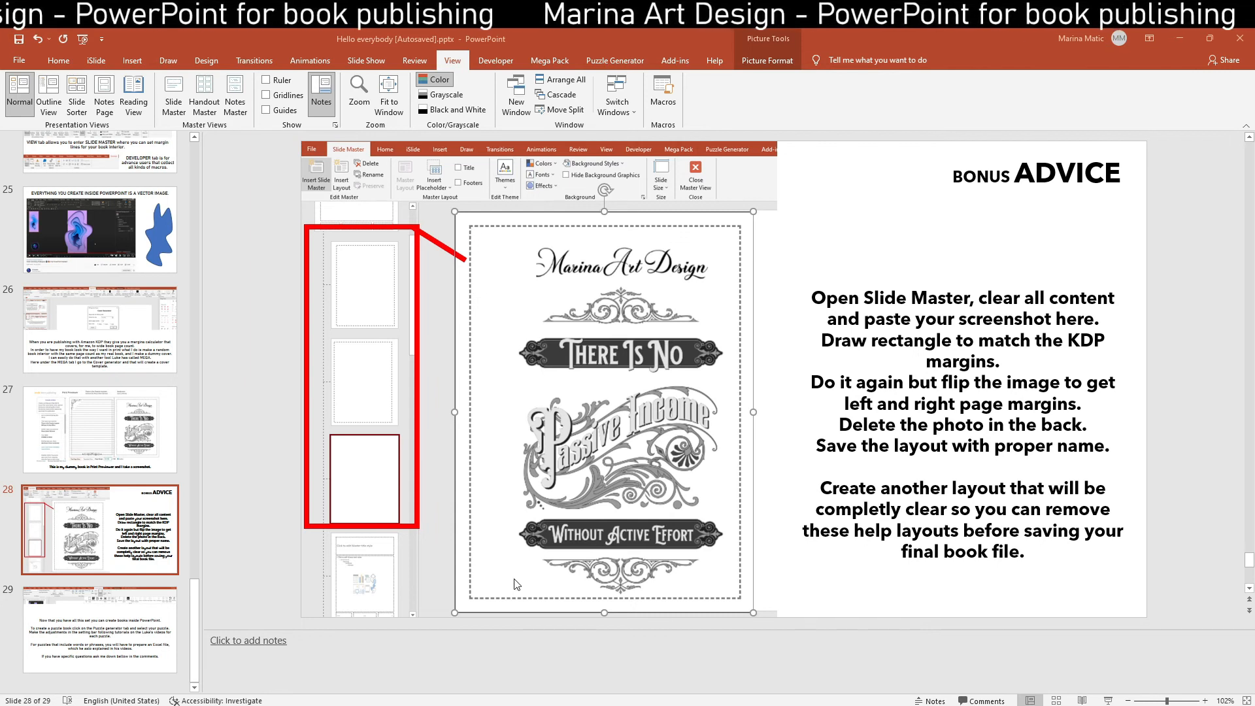
{"action": "left_click", "coordinate": [150, 403]}
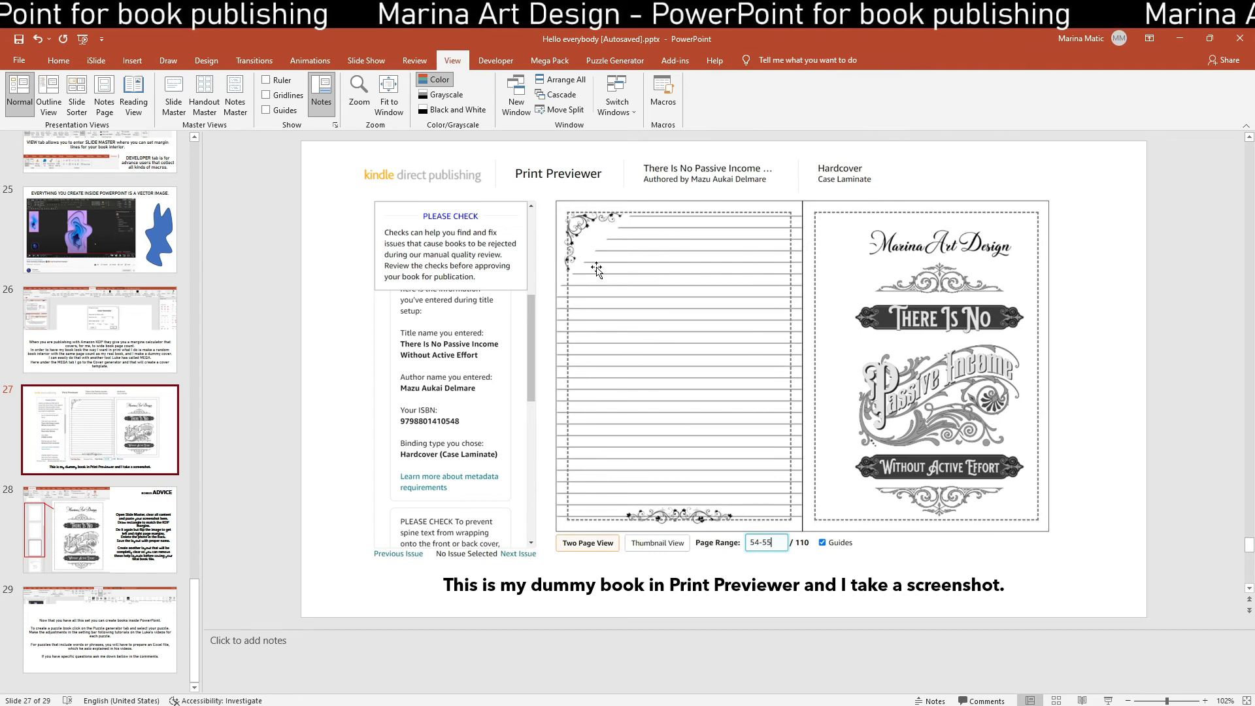
{"action": "left_click", "coordinate": [137, 602]}
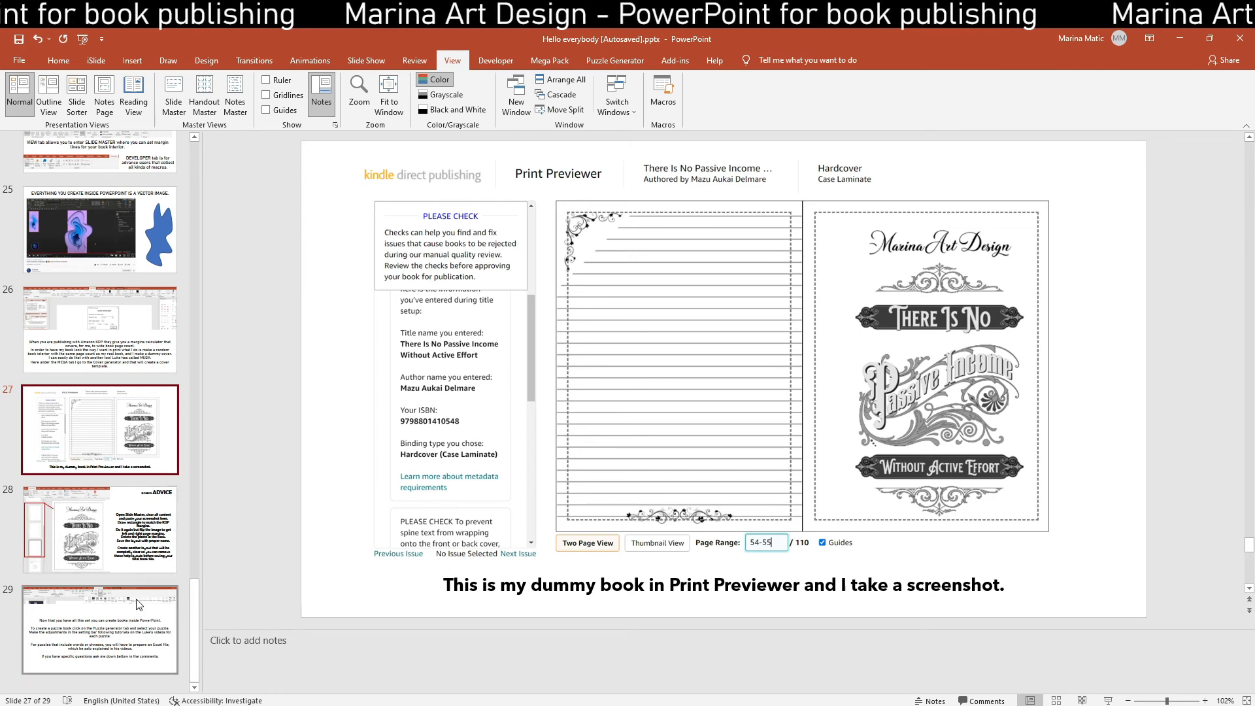